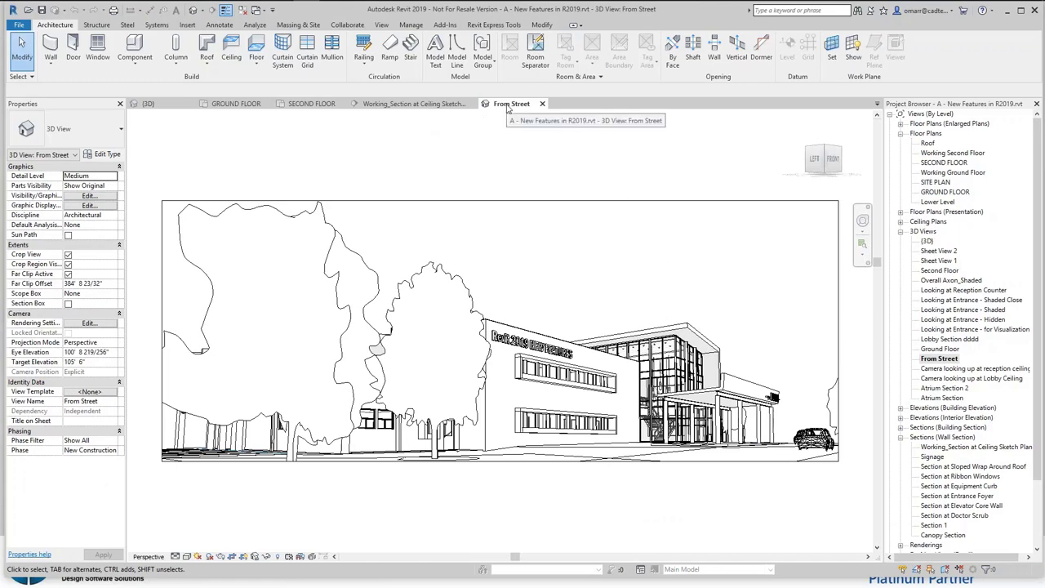
Float the From Street and SECOND FLOOR views, and snap SECOND FLOOR to the screen's upper-left quarter and From Street to the upper-right
drag(507, 109, 307, 169)
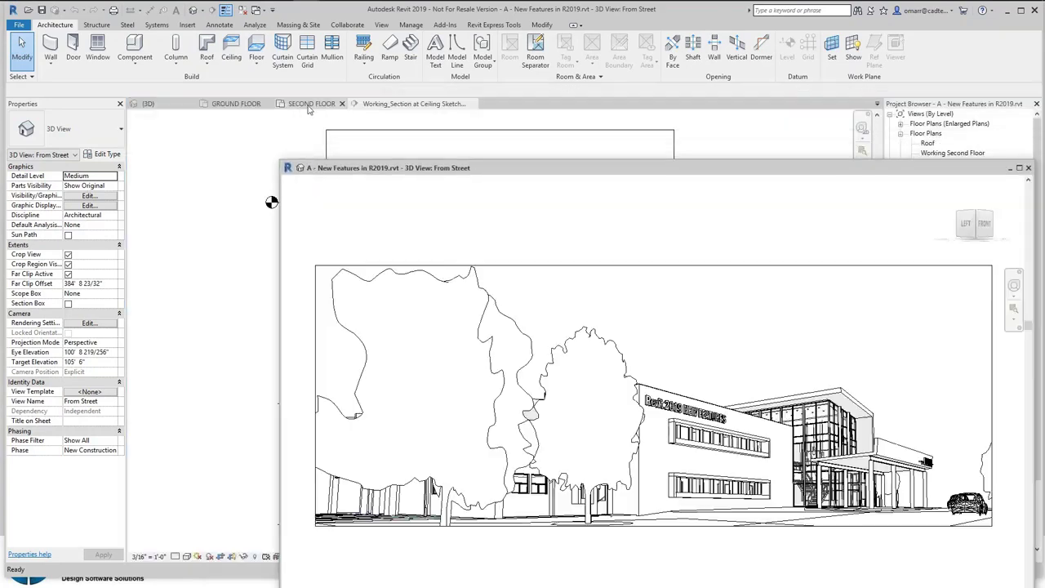
mouse_move(308, 111)
mouse_down()
mouse_move(218, 177)
mouse_move(140, 84)
mouse_move(147, 74)
mouse_up()
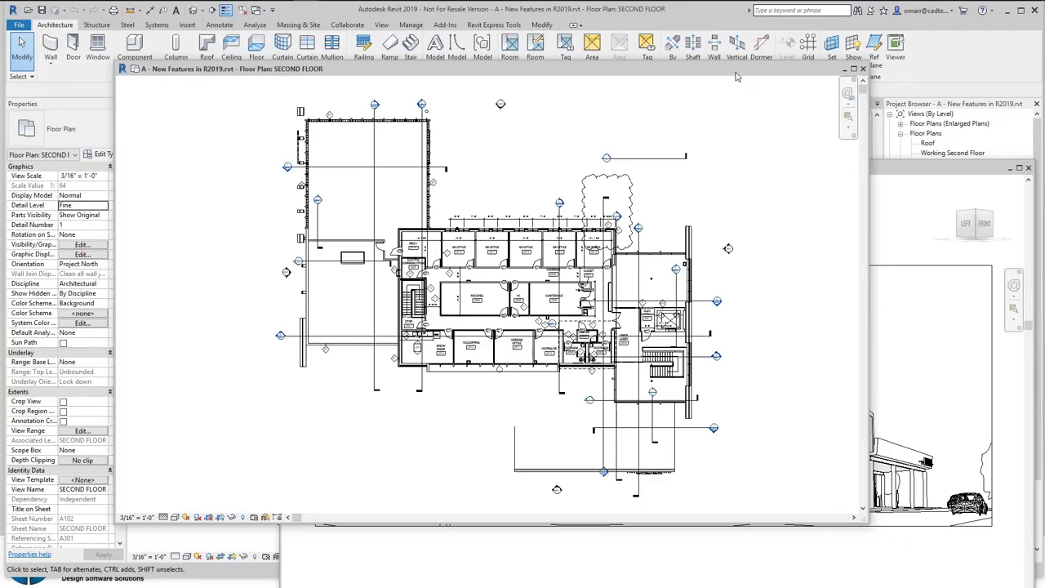
drag(525, 73, 1, 1)
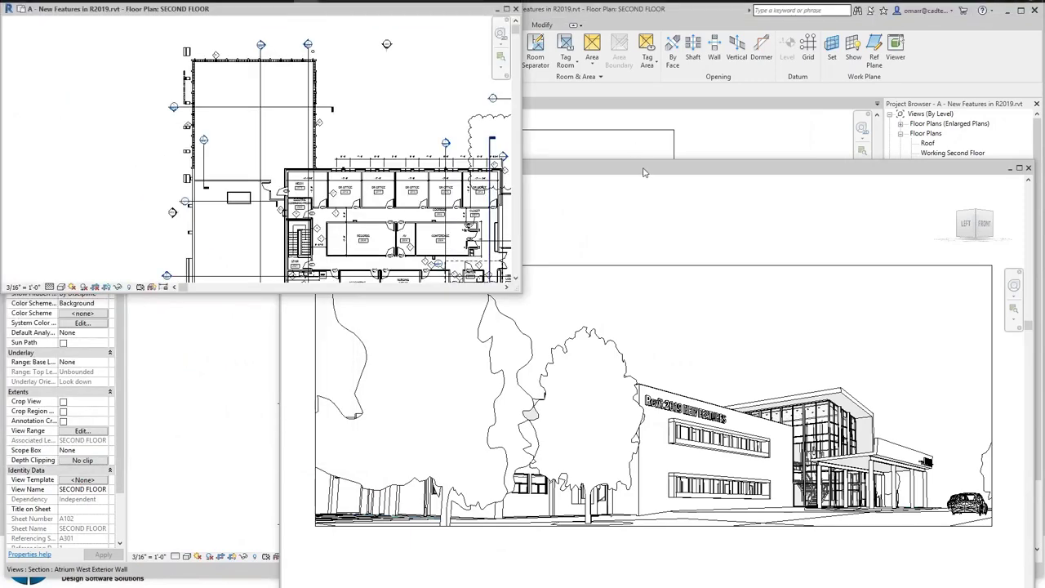
drag(583, 135, 1043, 2)
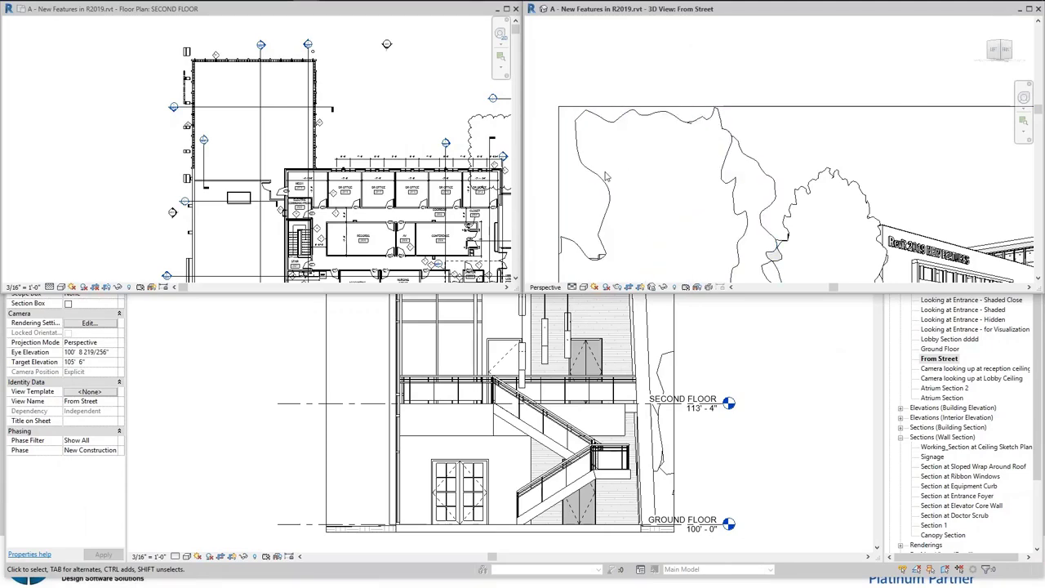
Dock the floating From Street and SECOND FLOOR views together as tabs in a pane above the Working_Section view
drag(790, 6, 717, 89)
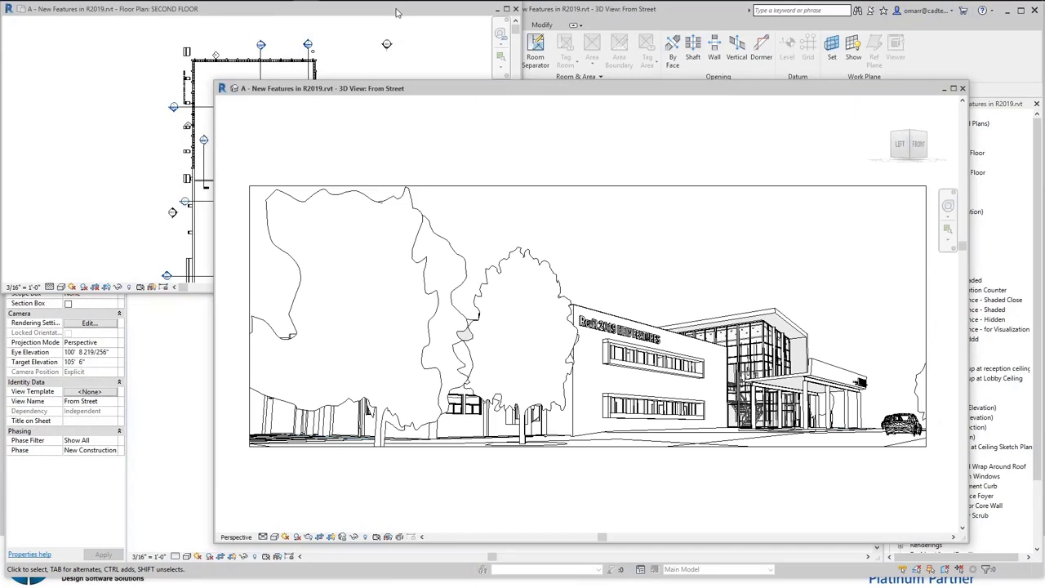
drag(397, 12, 805, 159)
drag(599, 96, 570, 116)
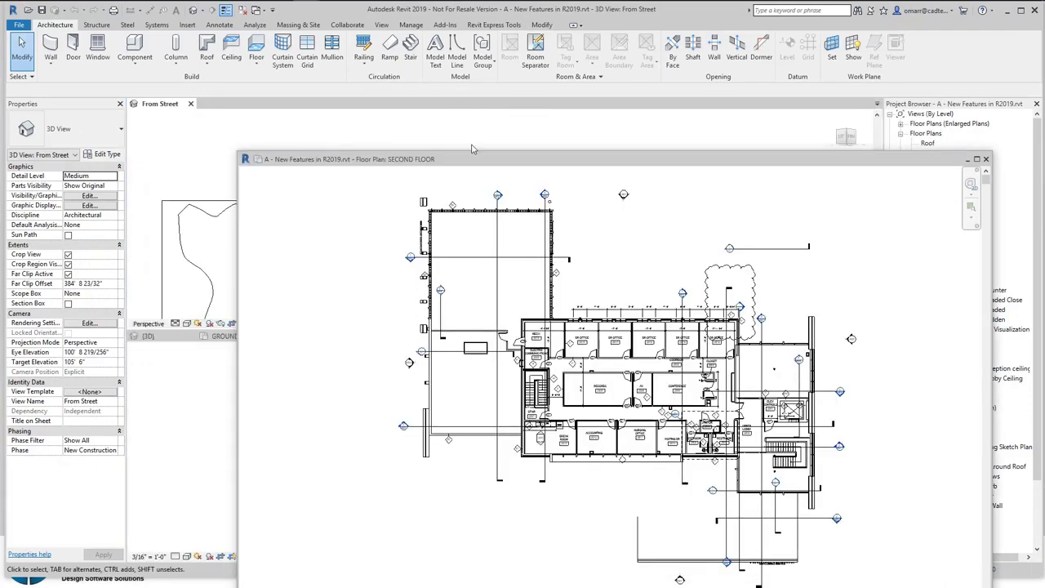
drag(479, 165, 166, 114)
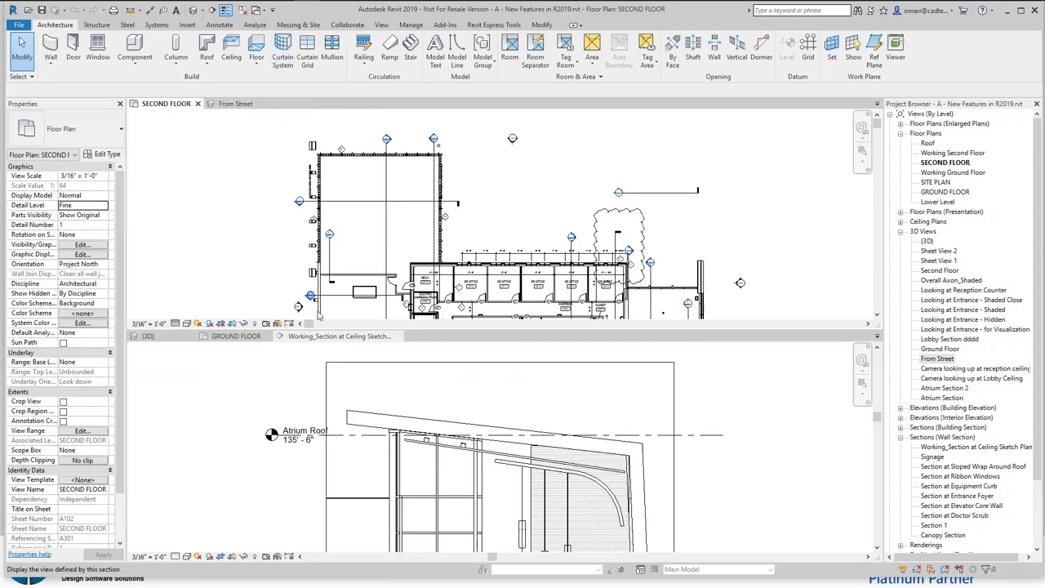
Close the GROUND FLOOR and {3D} views, and dock the Working_Section view as a tab beside SECOND FLOOR and From Street
click(268, 336)
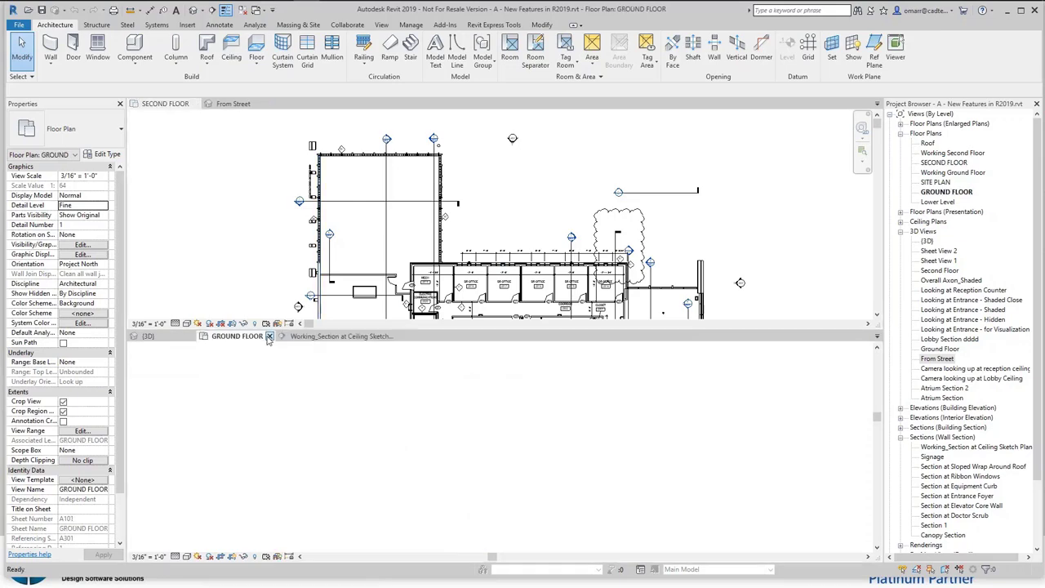
click(189, 338)
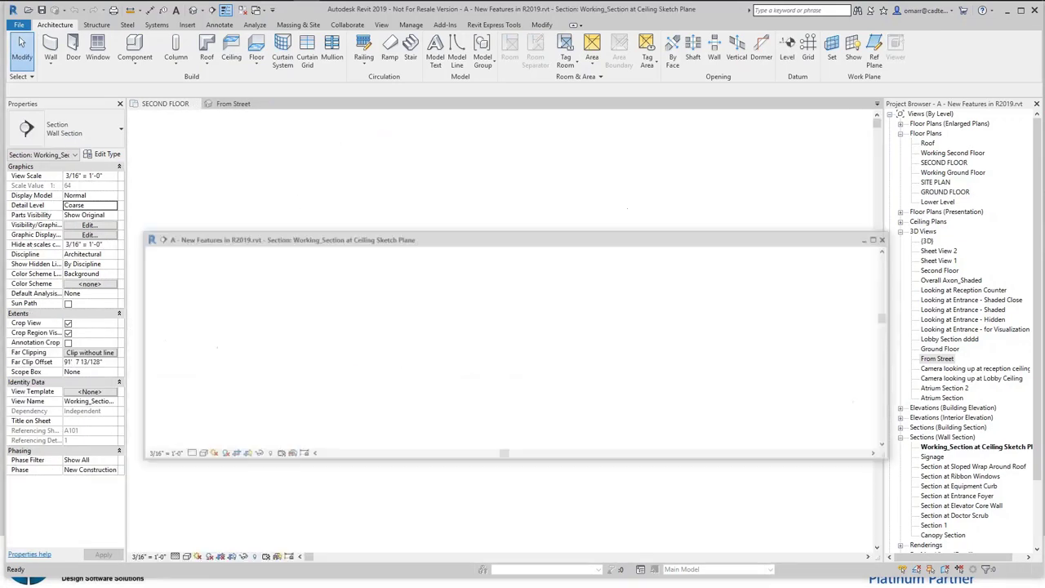
drag(237, 239, 279, 109)
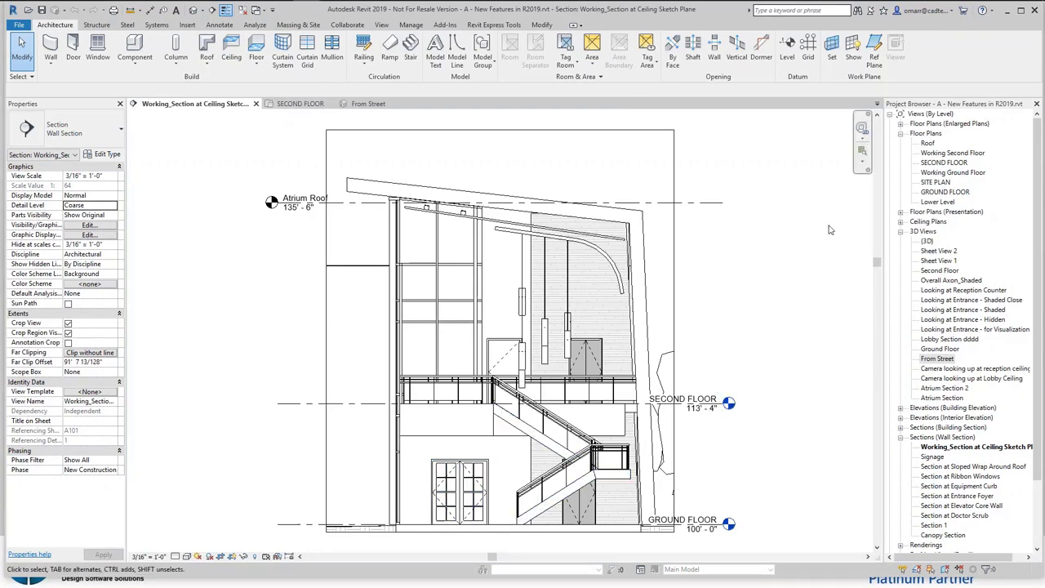
Tile the three open views and recombine them into one tabbed window, twice
click(380, 25)
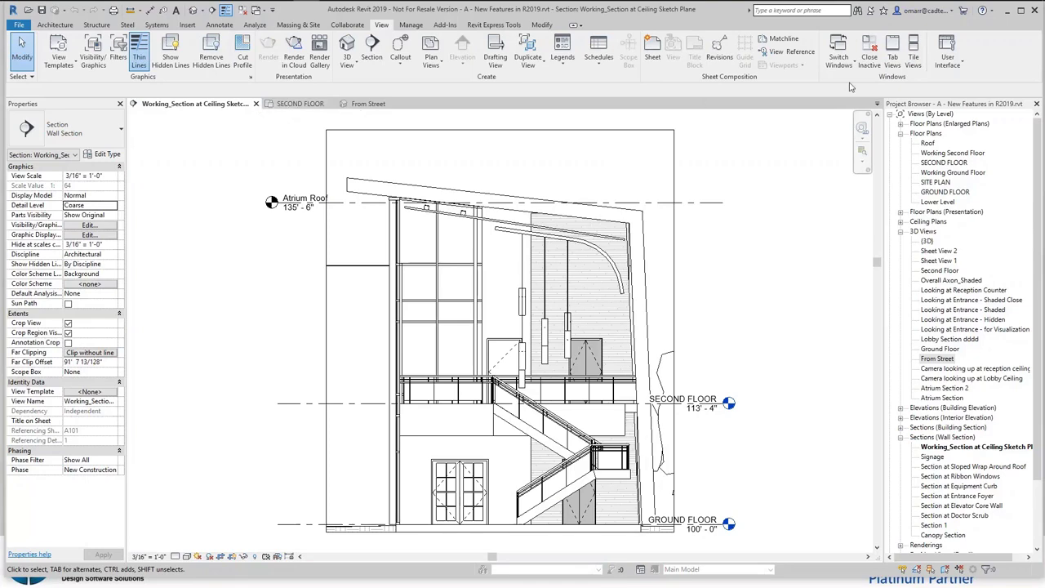
click(913, 54)
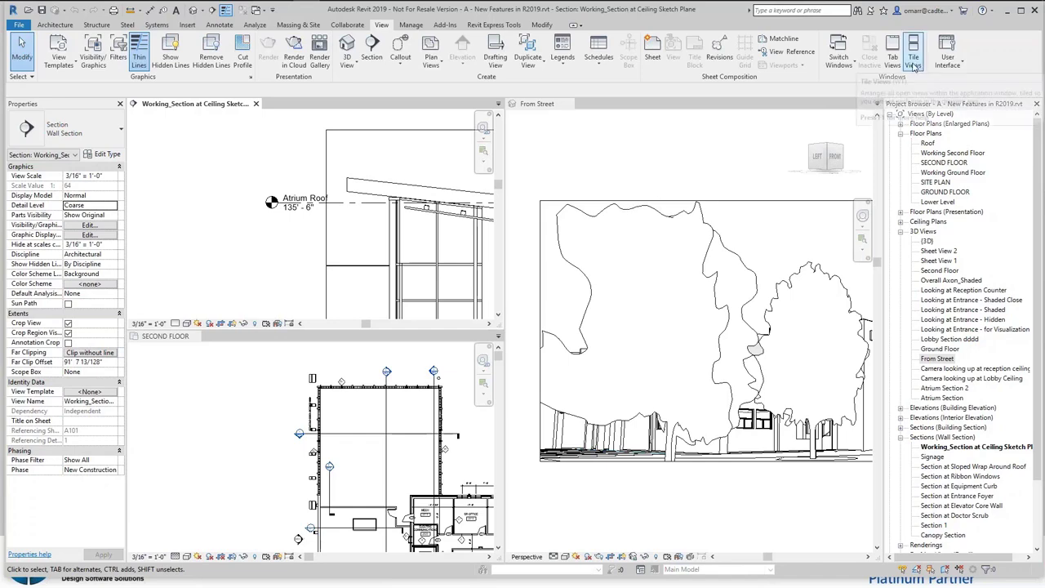
click(894, 59)
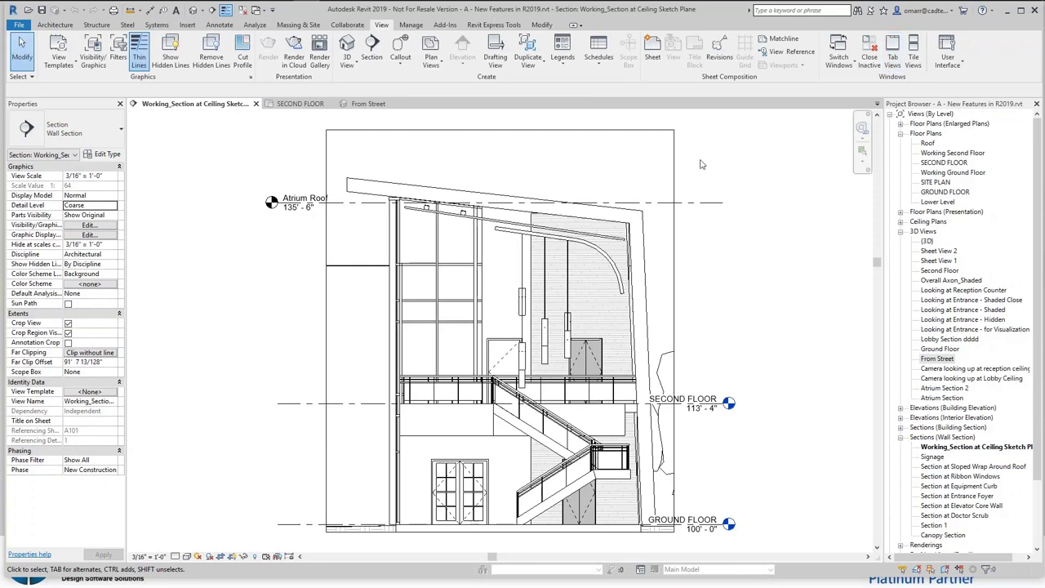
key(w)
key(t)
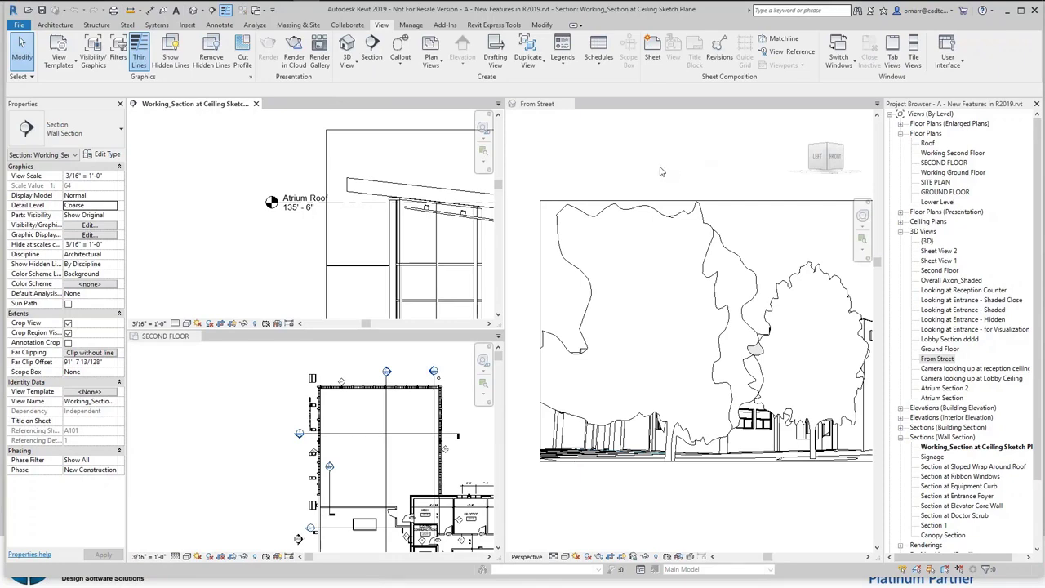
key(t)
key(w)
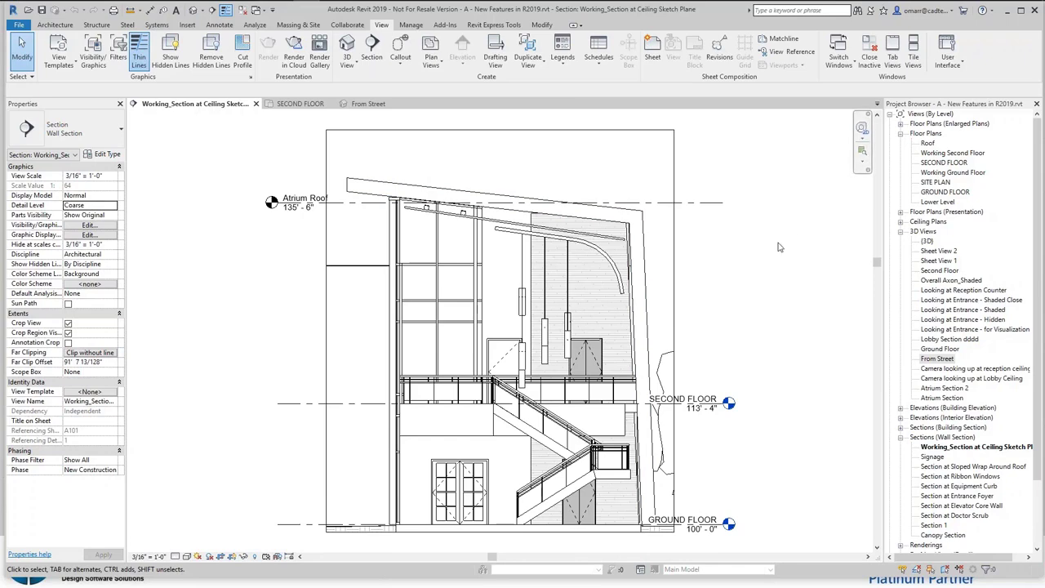
Make From Street the active view and tile all three open views
scroll(728, 266, up, 2)
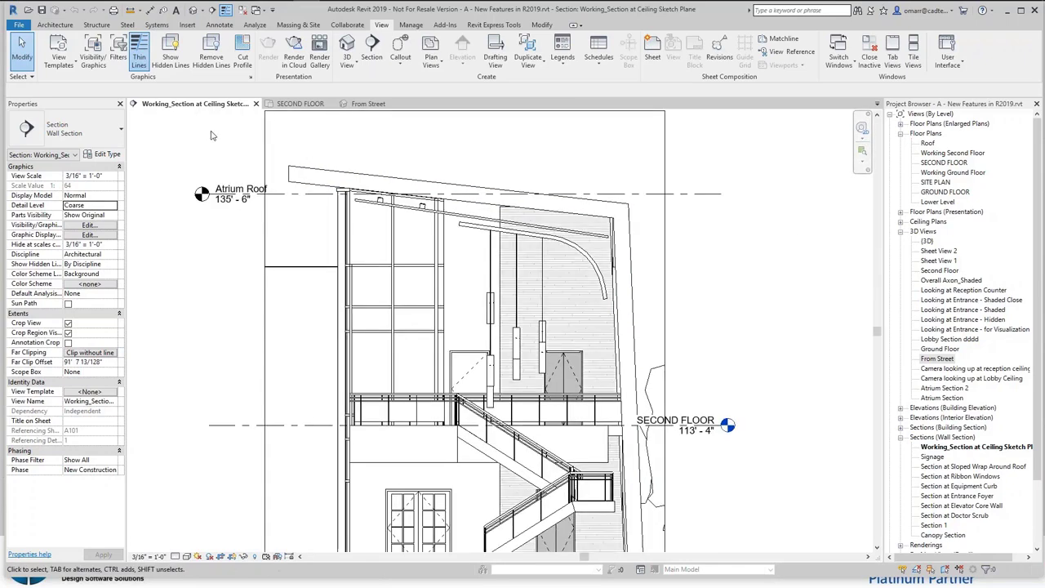
click(298, 104)
click(364, 103)
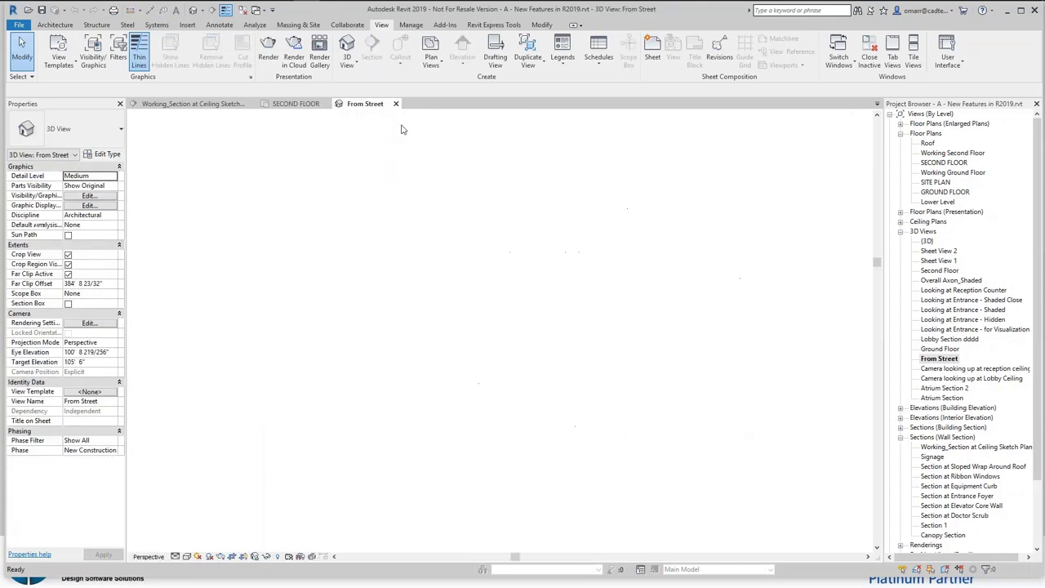
click(913, 55)
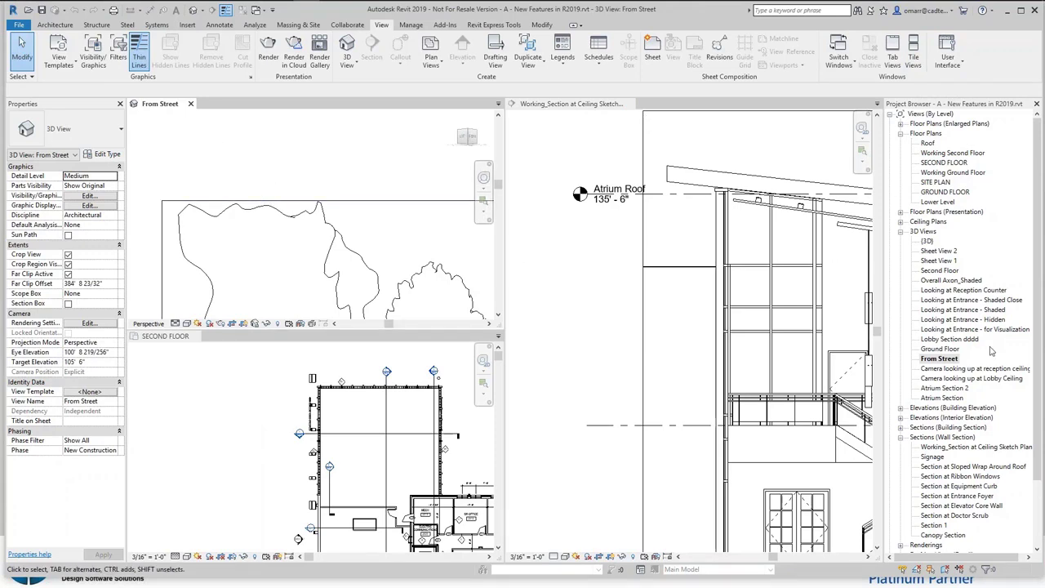
Open the {3D} view in the From Street pane and Looking at Entrance - for Visualization in the Working_Section pane
double_click(927, 241)
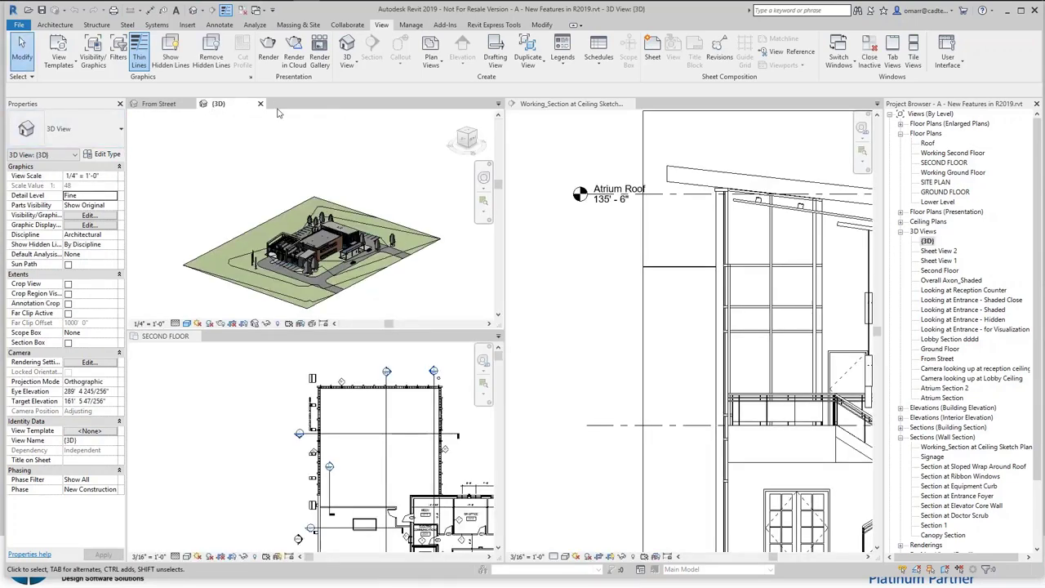
click(591, 145)
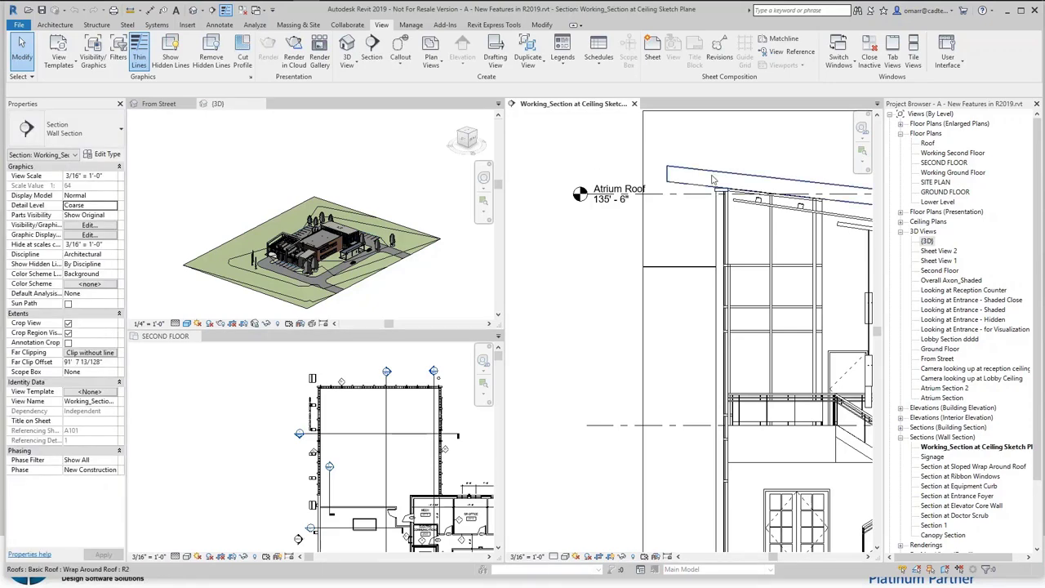
double_click(937, 329)
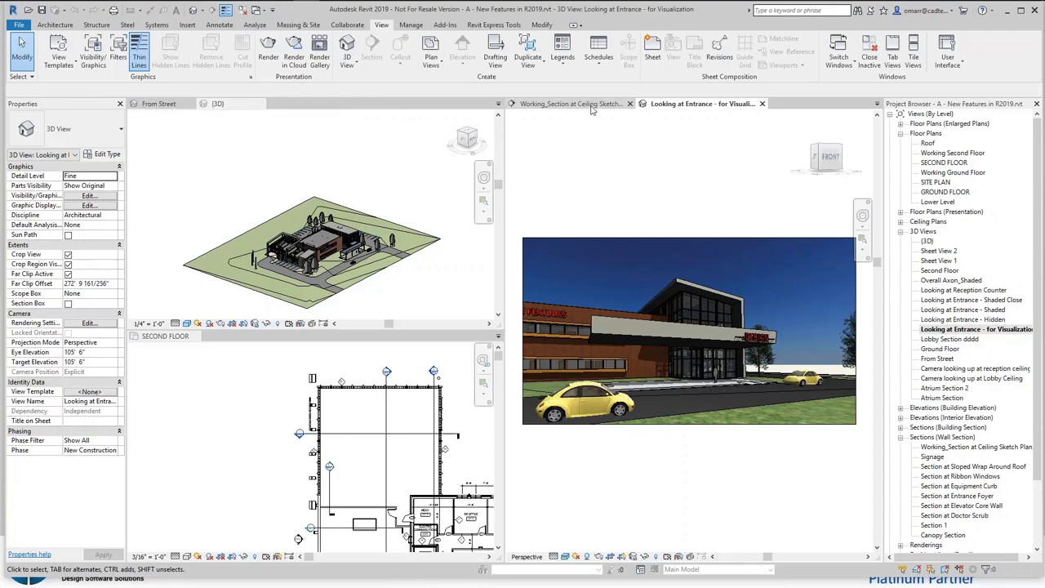
Close the inactive views hidden behind each tile and combine the remaining views into one tabbed window
click(243, 11)
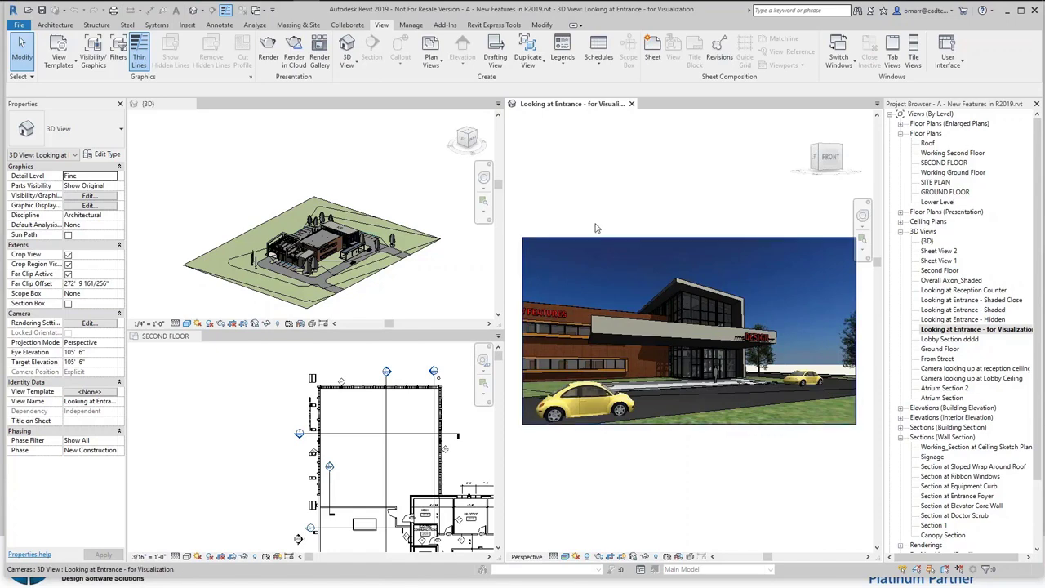
click(893, 50)
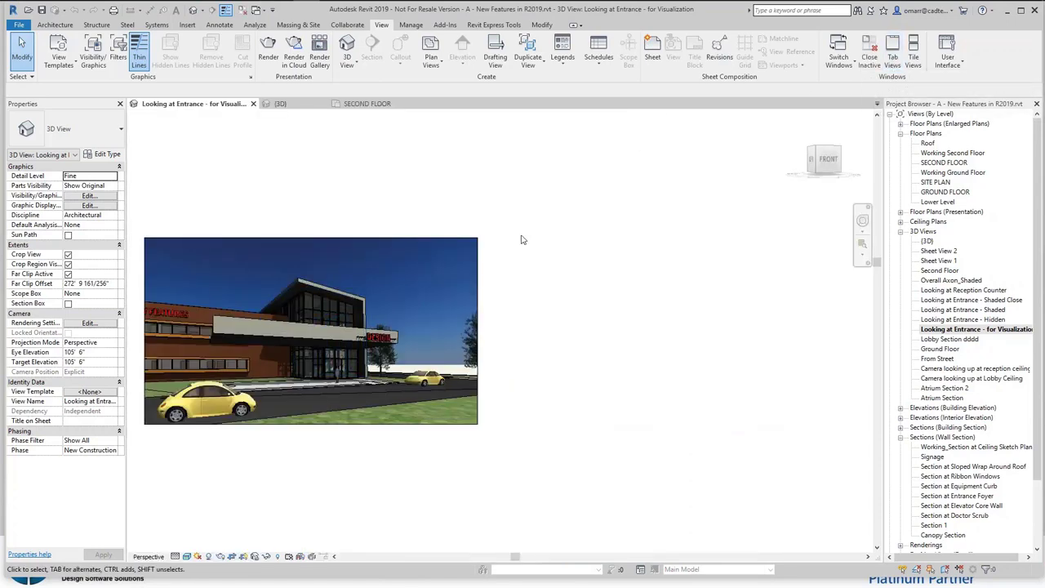
middle_drag(220, 110, 305, 99)
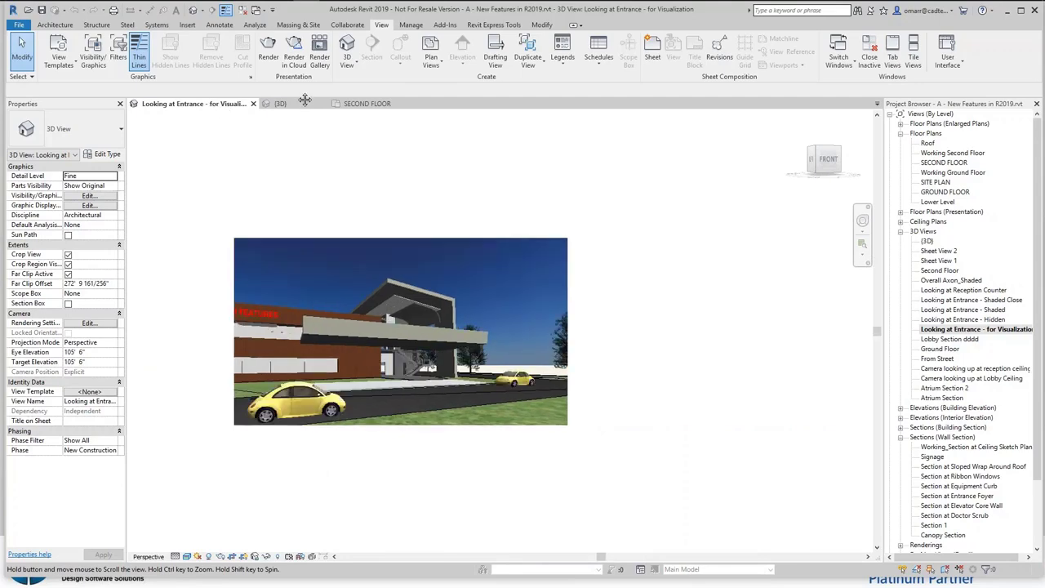
Bring the {3D} view forward and close the SECOND FLOOR and Looking at Entrance - for Visualization views
click(307, 104)
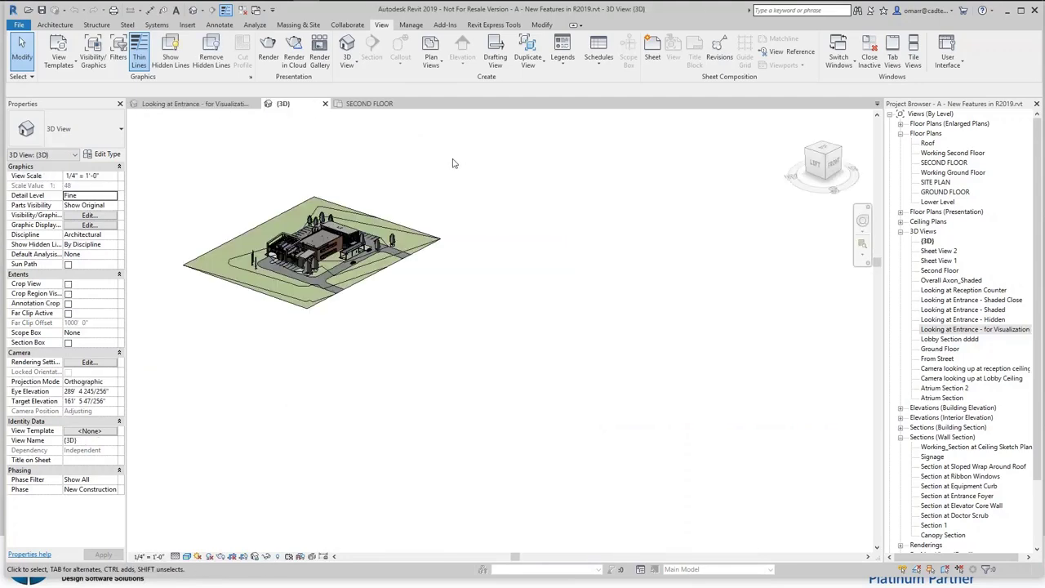
middle_click(500, 222)
middle_click(500, 222)
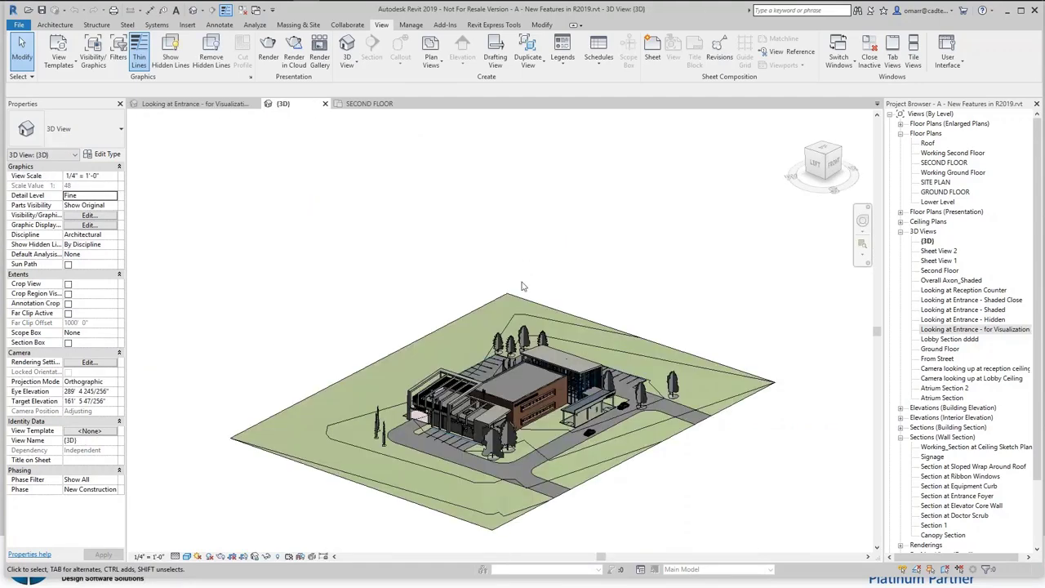
scroll(520, 276, up, 2)
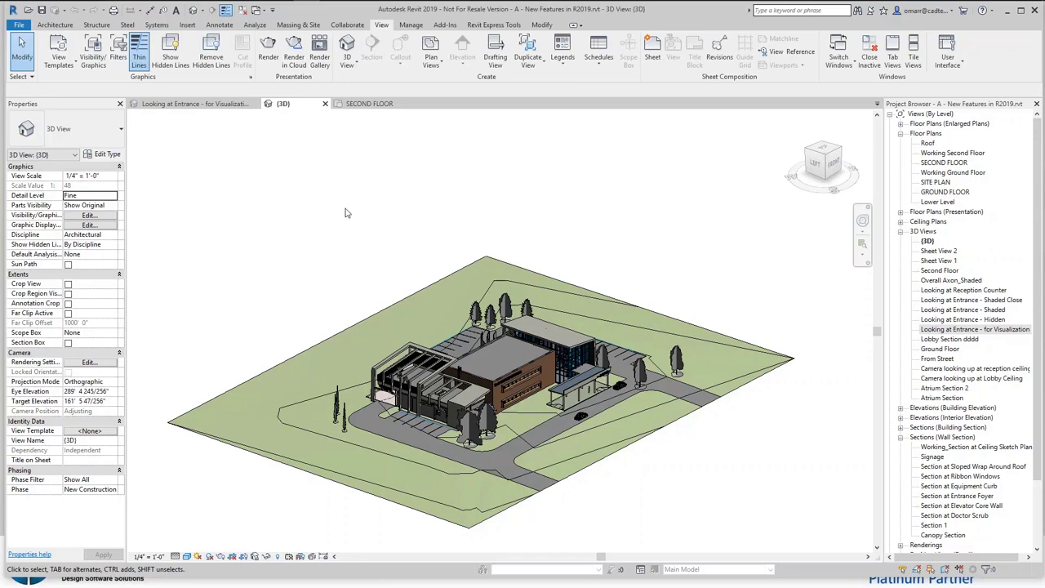
click(400, 103)
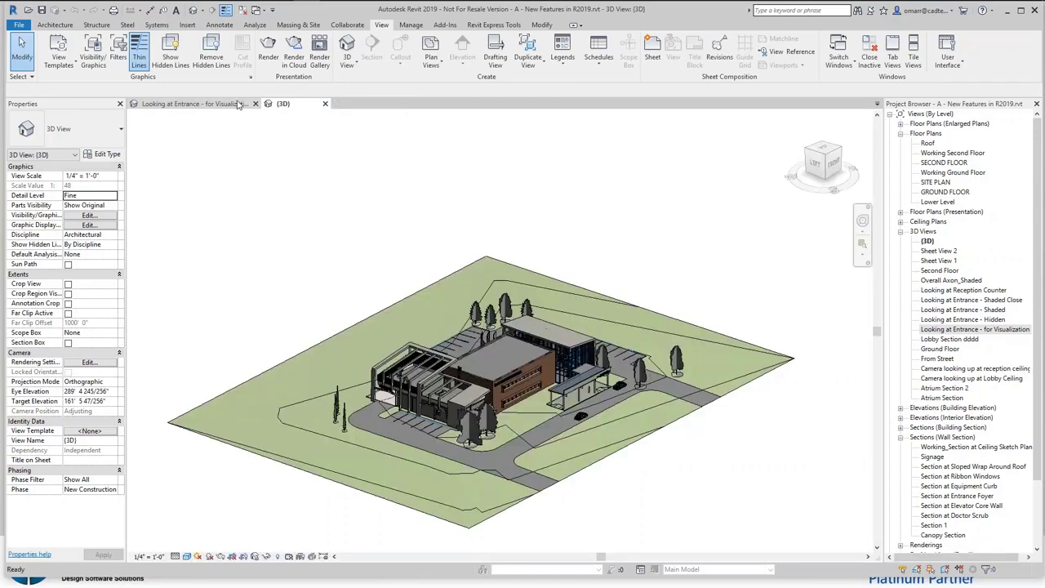
click(239, 103)
click(254, 104)
scroll(439, 409, up, 1)
middle_drag(439, 409, 410, 357)
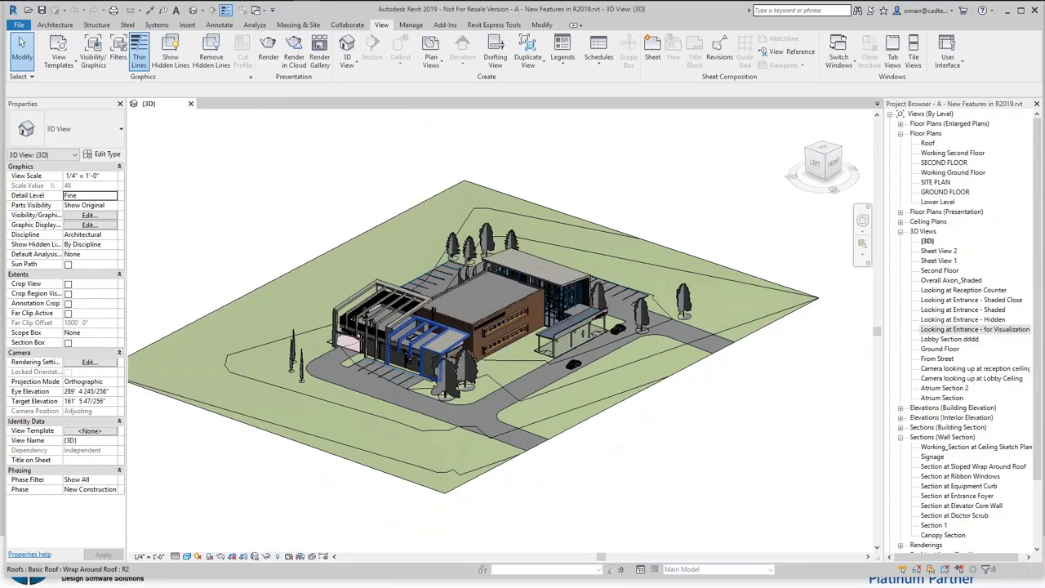
Open the South building elevation from the project's view list
scroll(951, 441, down, 1)
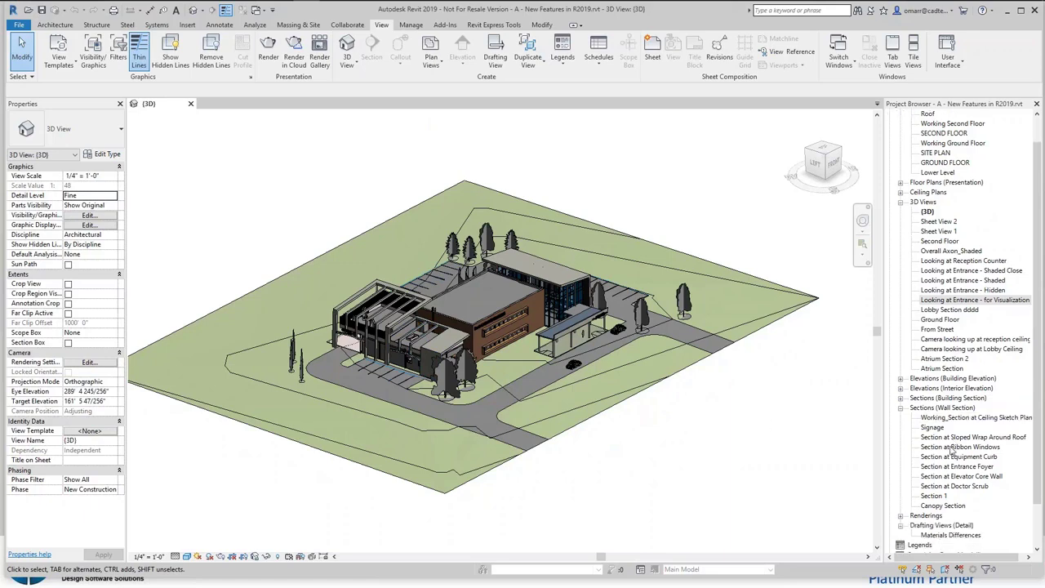
double_click(953, 379)
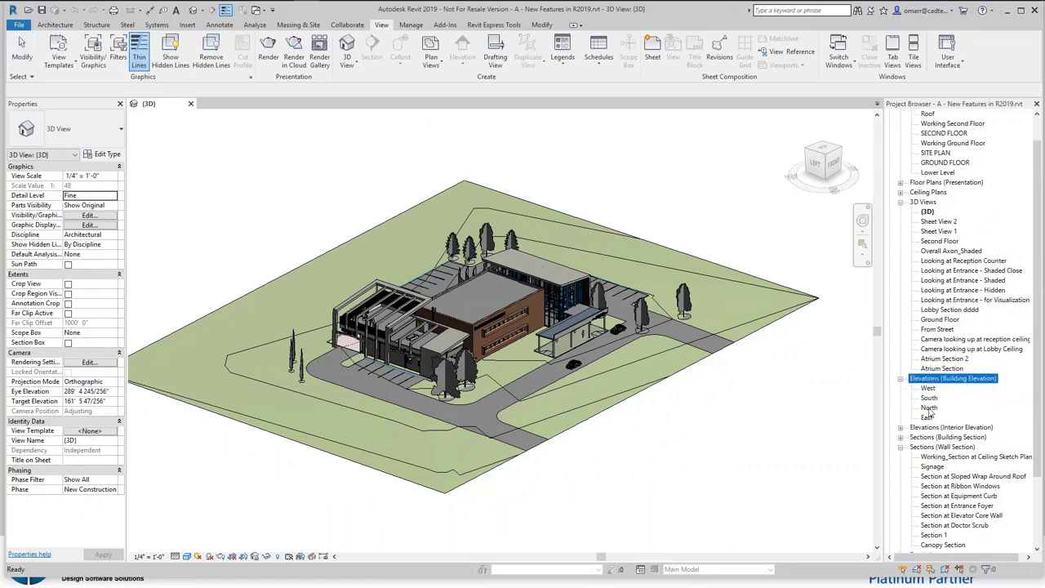
click(929, 397)
double_click(929, 398)
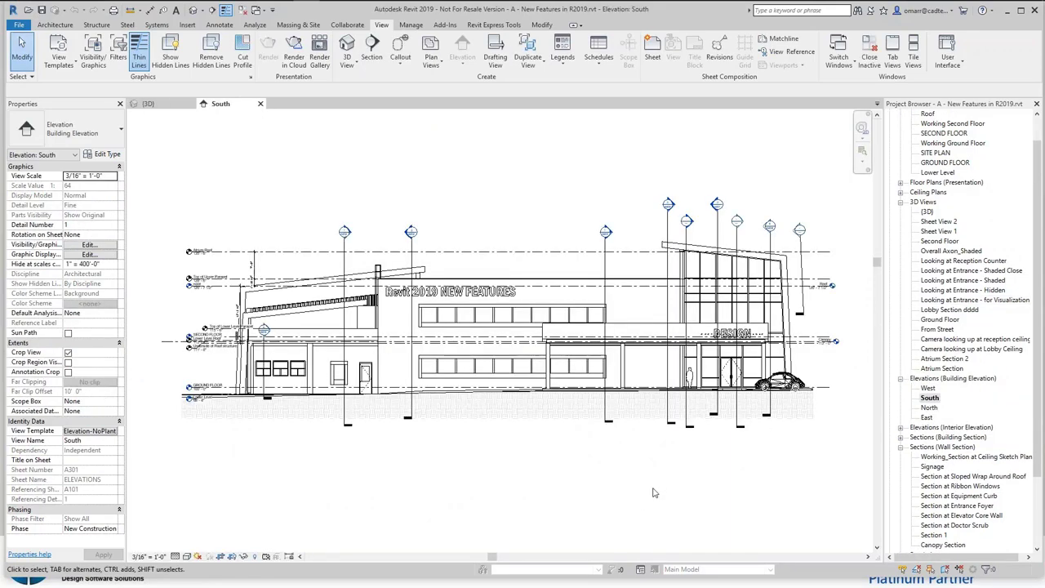
middle_drag(634, 480, 616, 479)
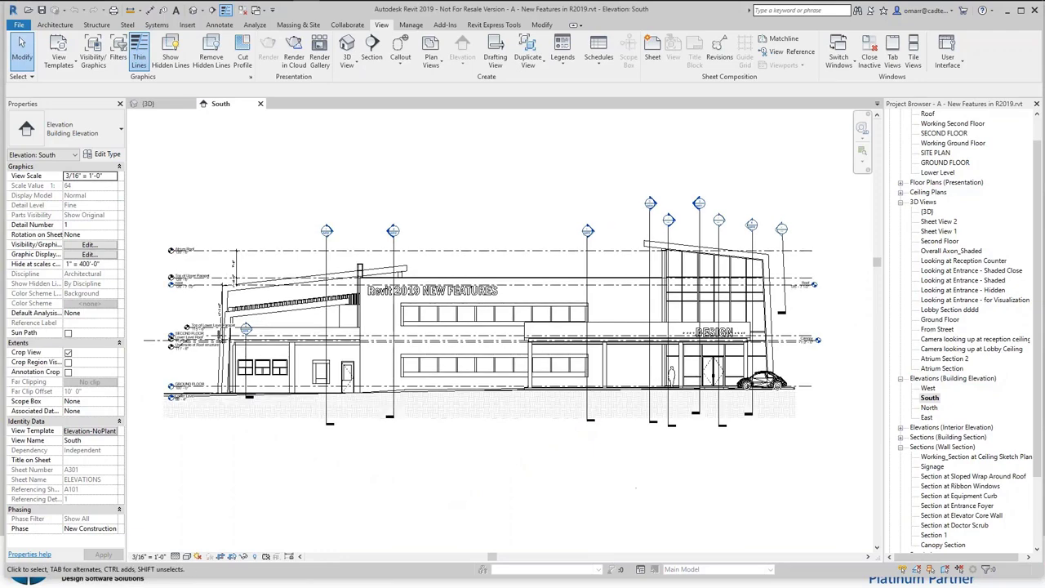
Start deleting the Roof level in the South elevation, examine the expanded warning's list of affected views and elements, and cancel the deletion
click(780, 287)
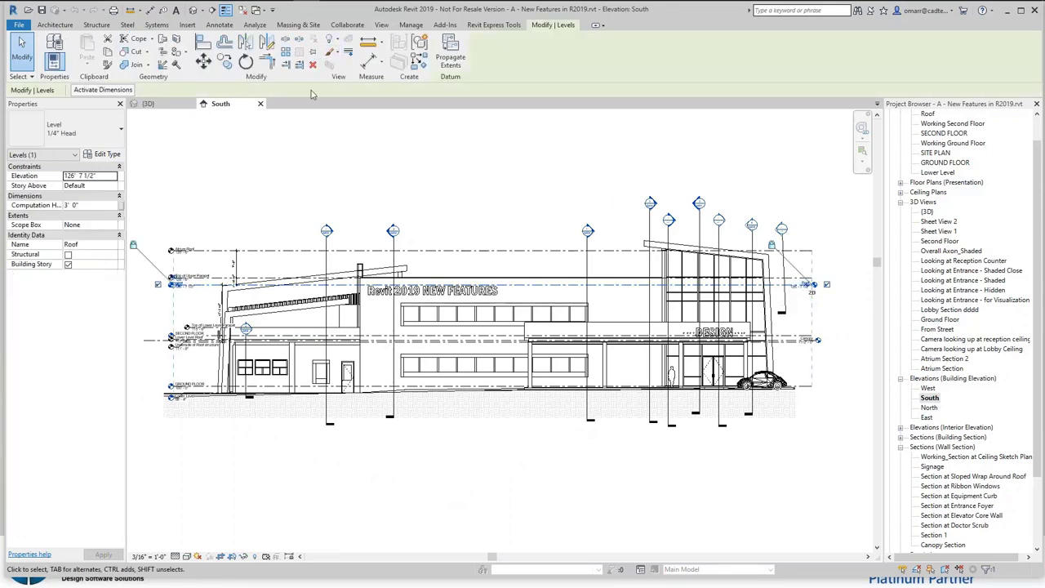
click(313, 65)
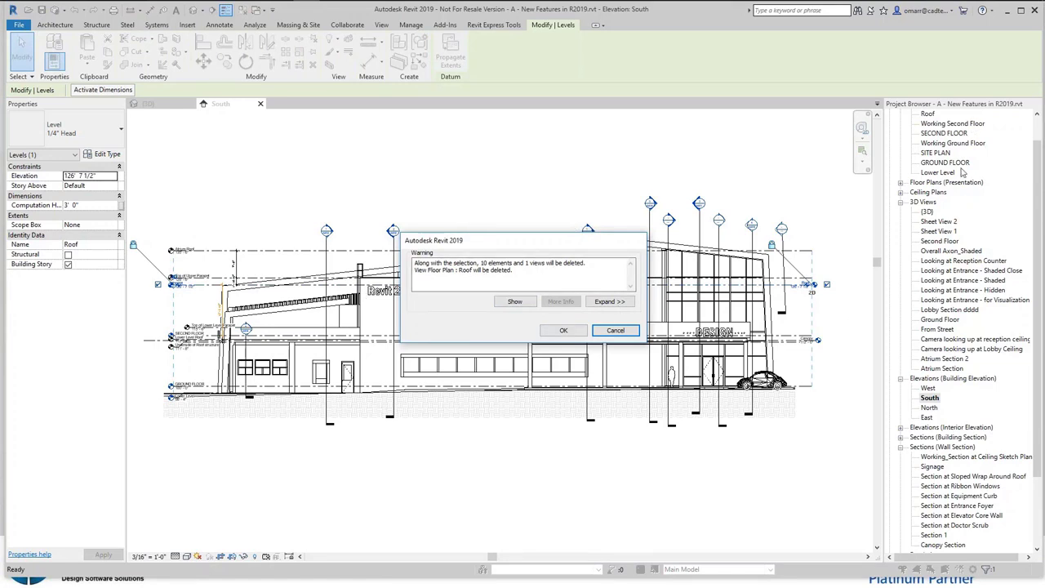
click(611, 302)
click(434, 238)
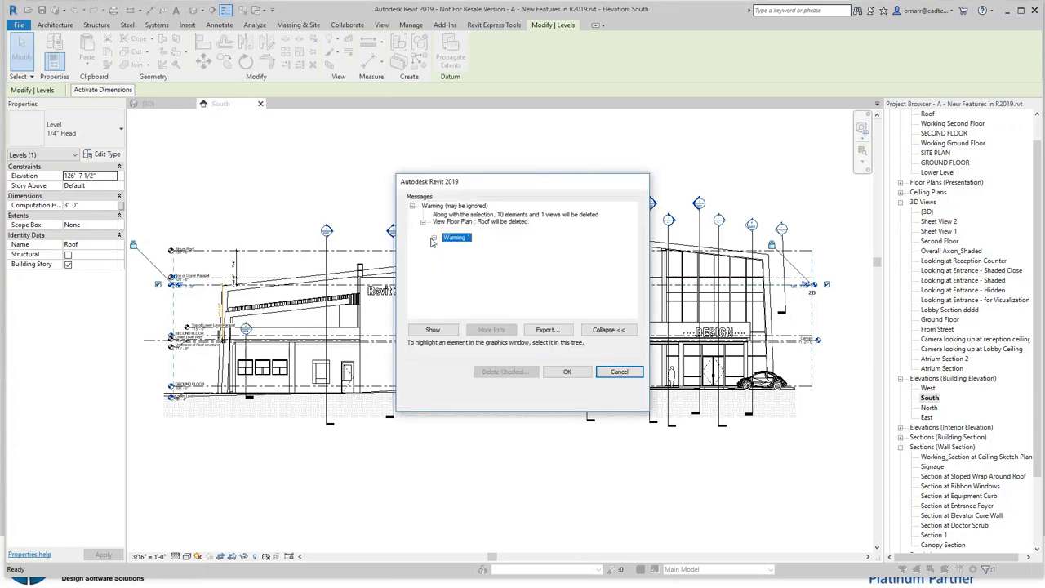
click(437, 241)
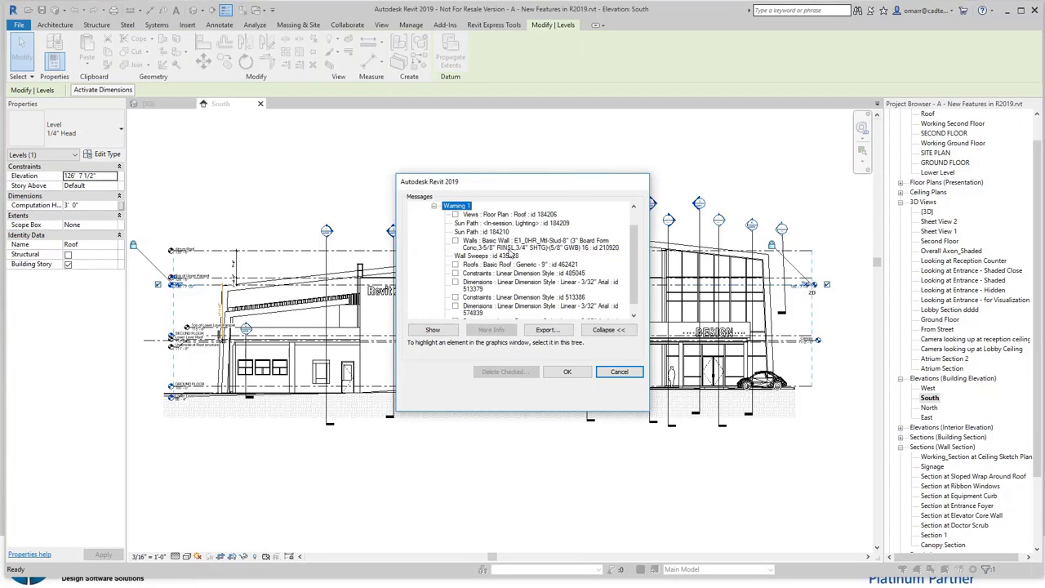
drag(634, 269, 631, 241)
scroll(632, 241, down, 2)
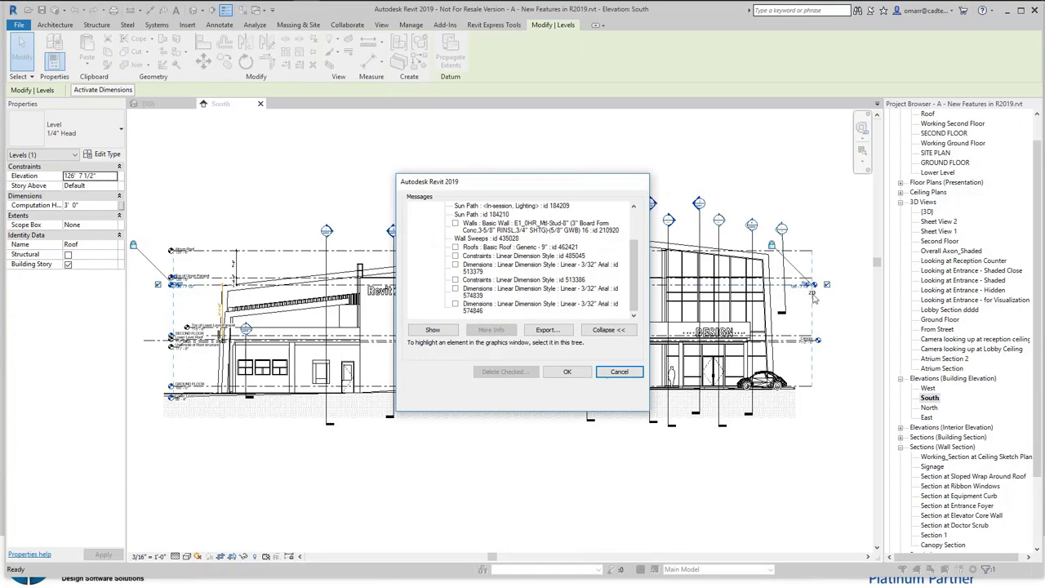
click(620, 372)
click(620, 521)
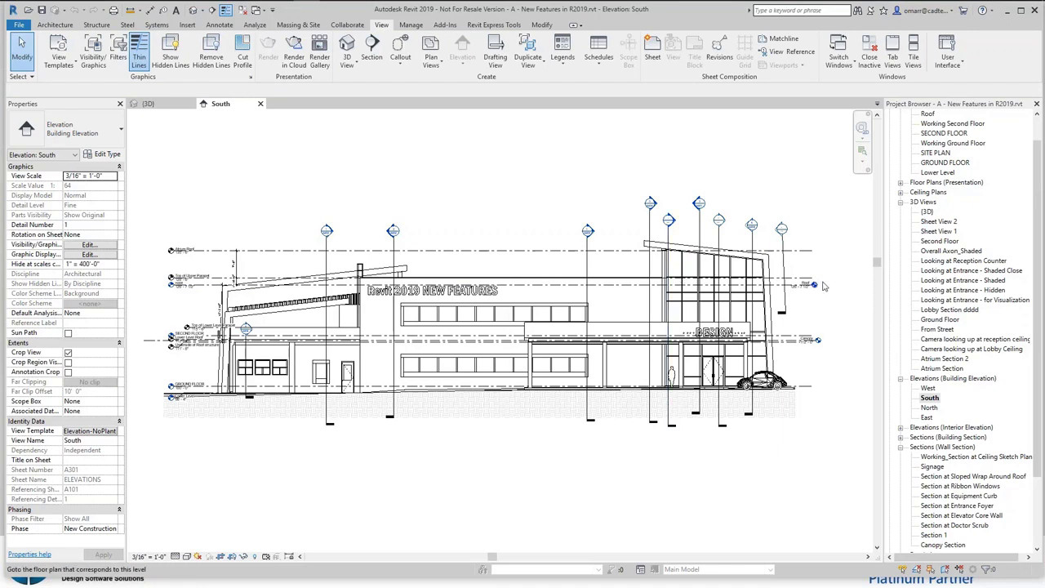
Try to rename the default {3D} view in the project's view list
click(928, 212)
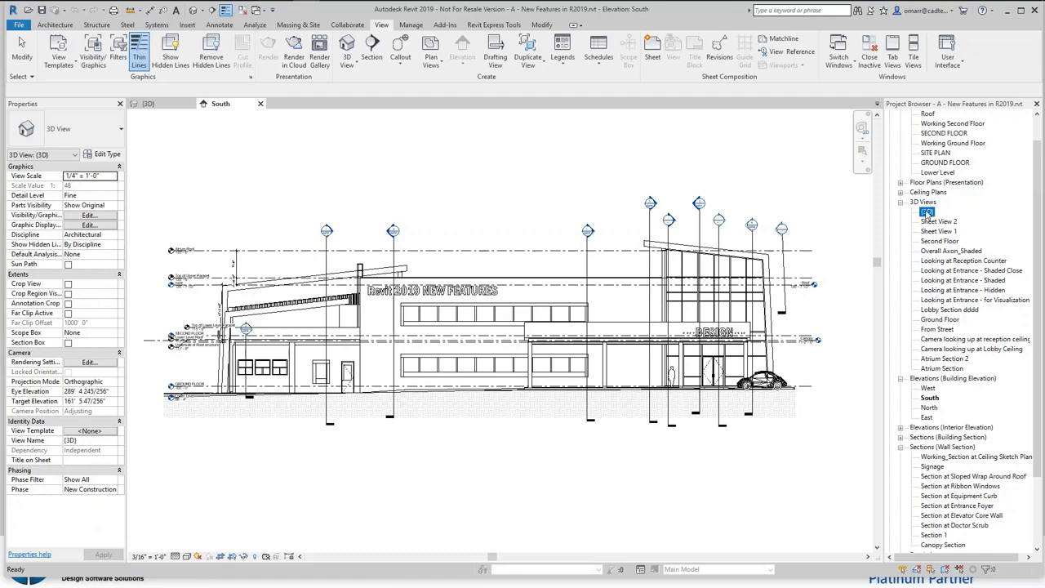
right_click(931, 214)
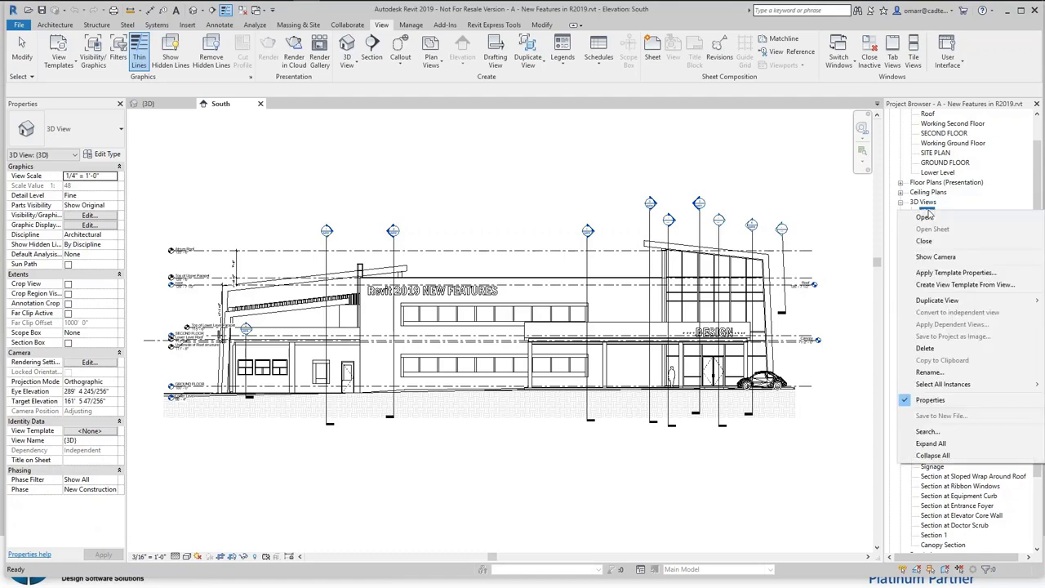
click(941, 373)
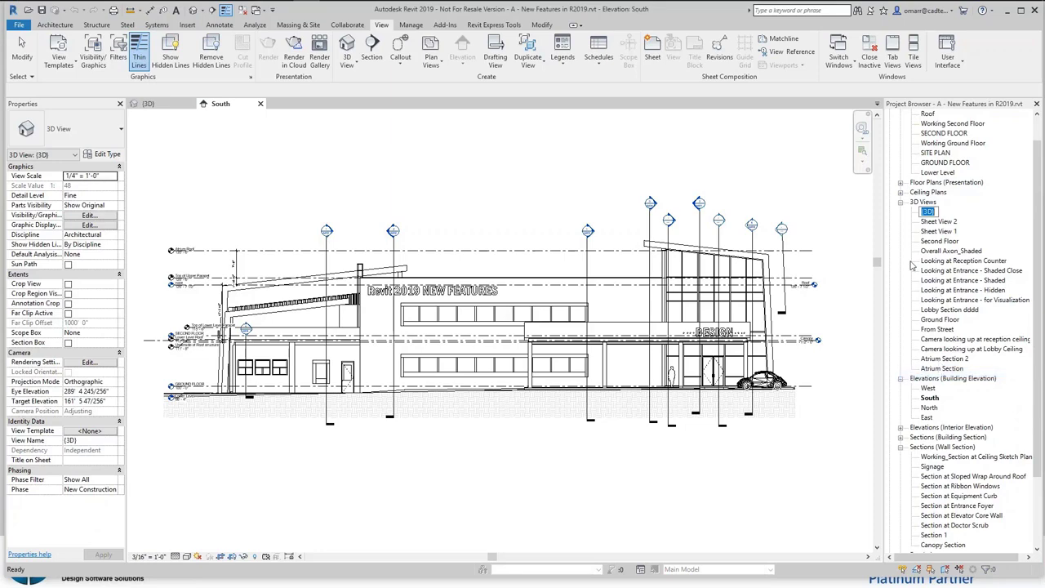
click(829, 247)
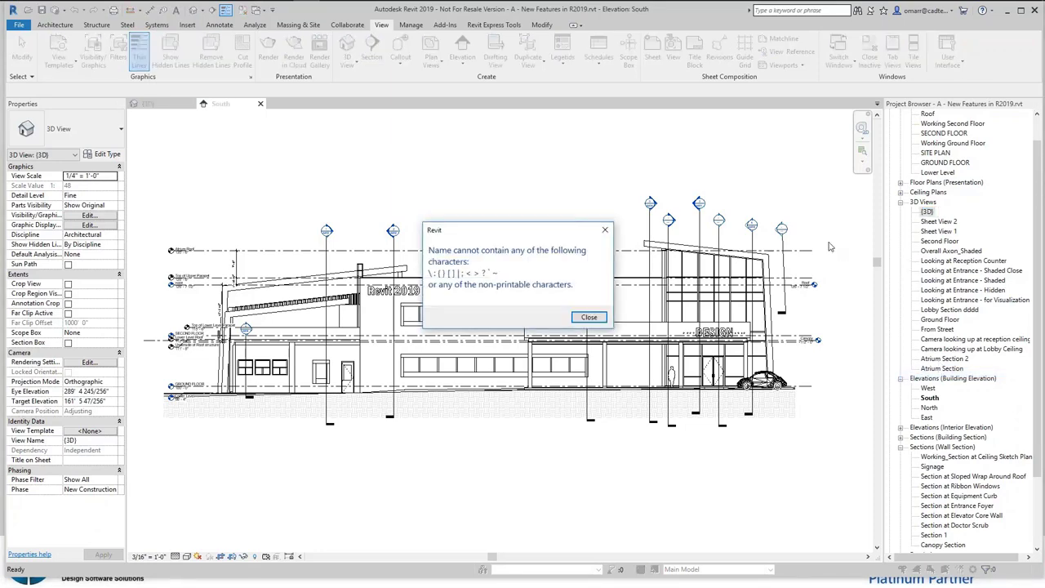
click(603, 322)
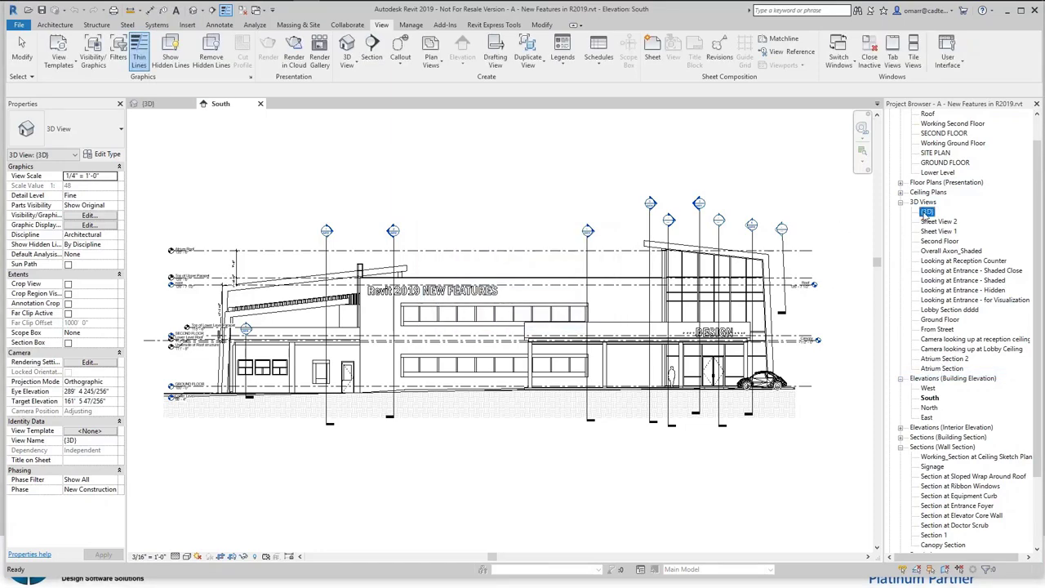
right_click(925, 214)
click(909, 214)
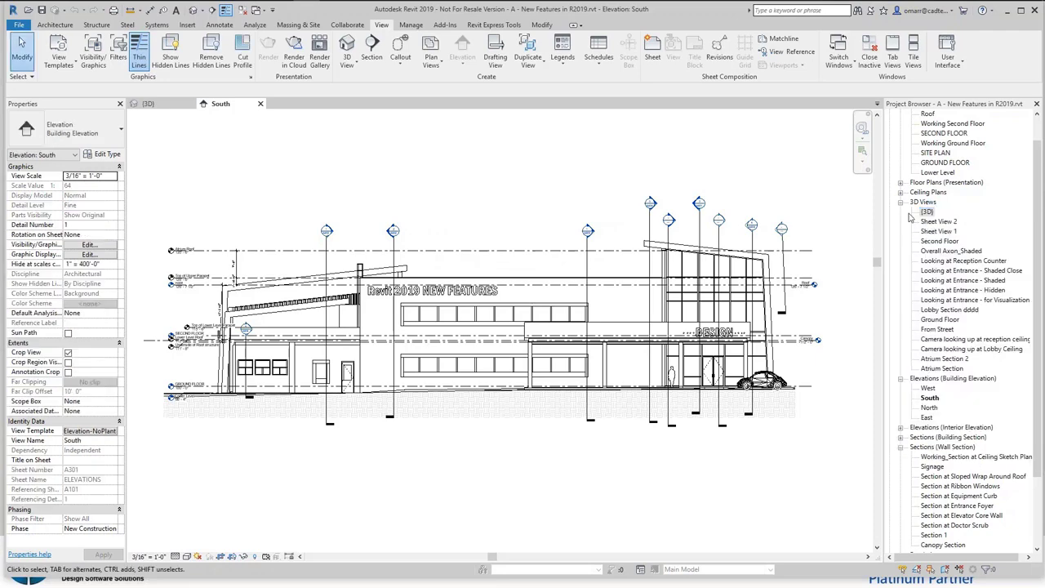
click(929, 214)
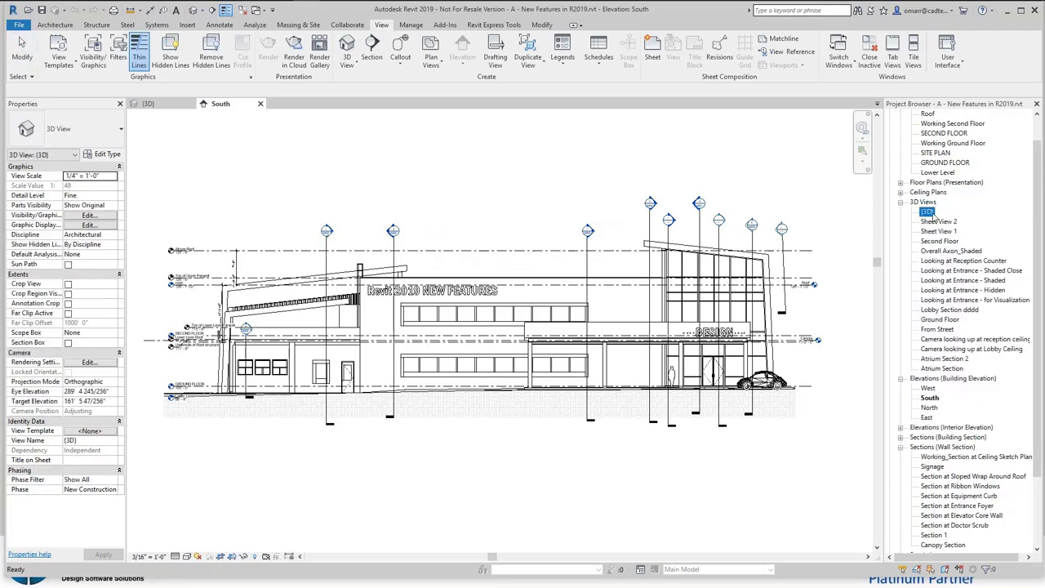
click(930, 213)
click(935, 222)
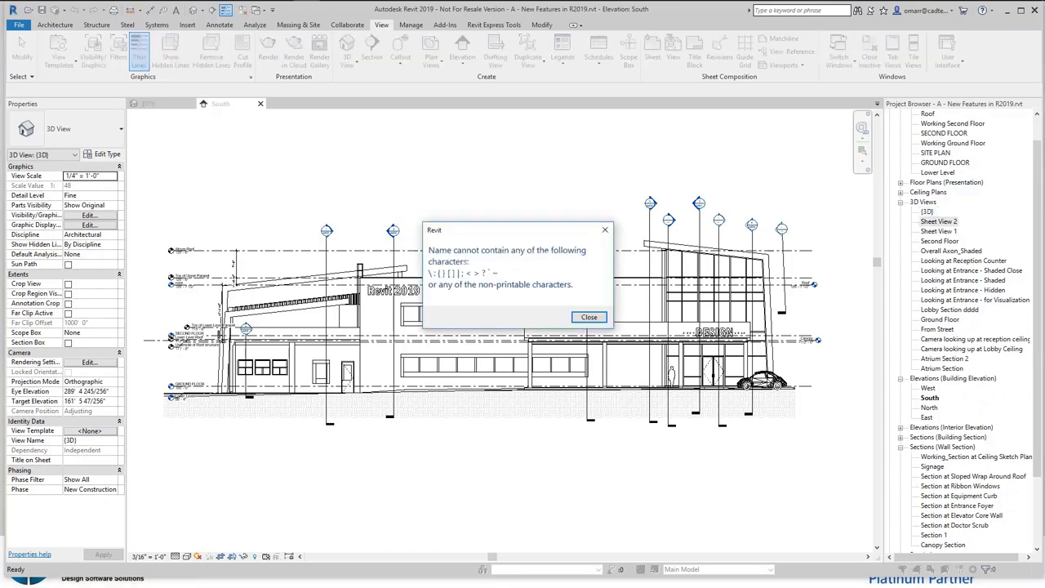
click(589, 316)
Rename the 3D view Sheet View 1 as "Sheet View 1 RENAMING" directly in the project's view list
right_click(942, 232)
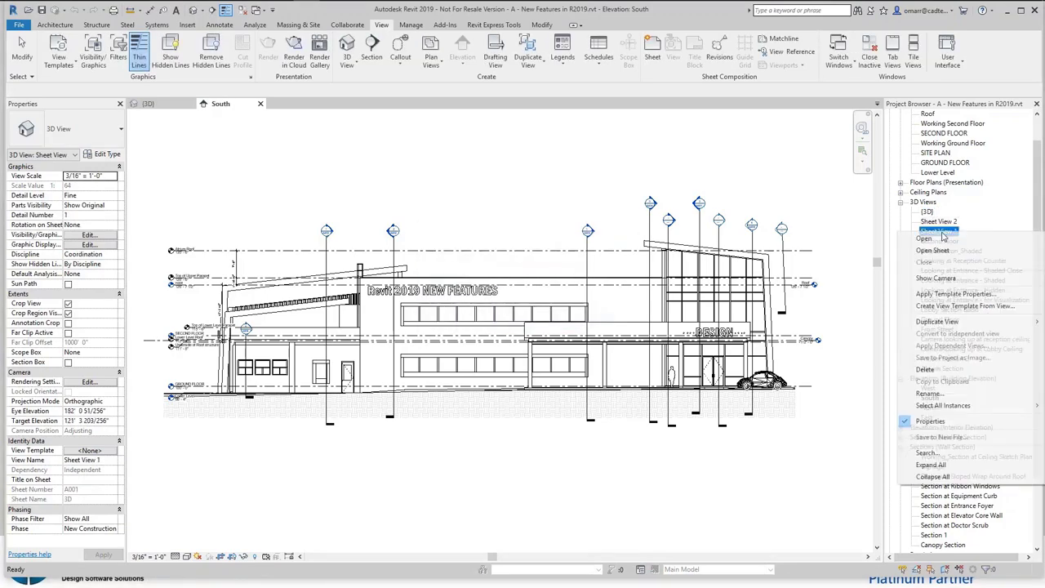
key(Escape)
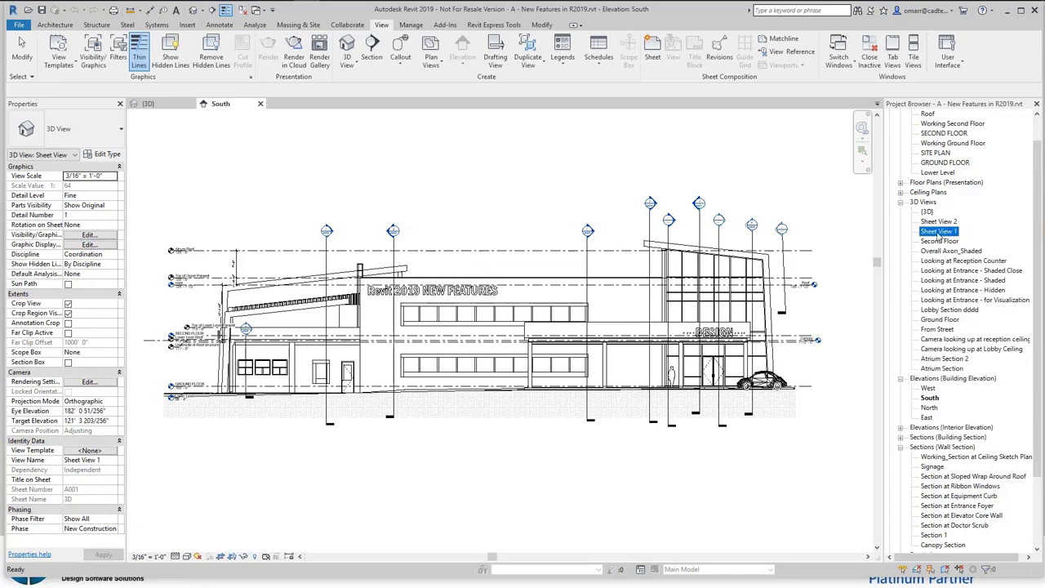
click(939, 233)
click(939, 234)
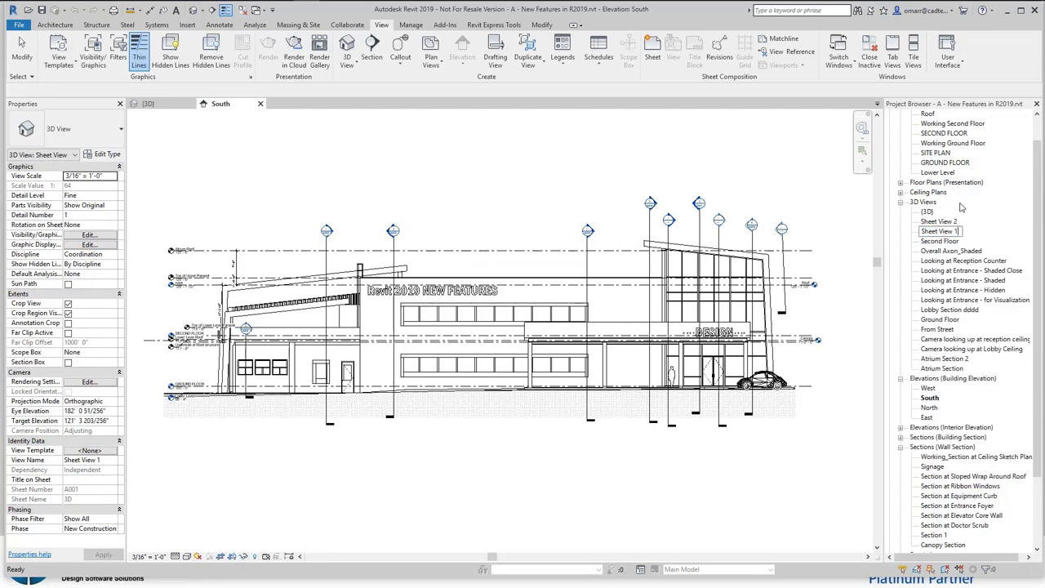
text(RENAMING)
key(Return)
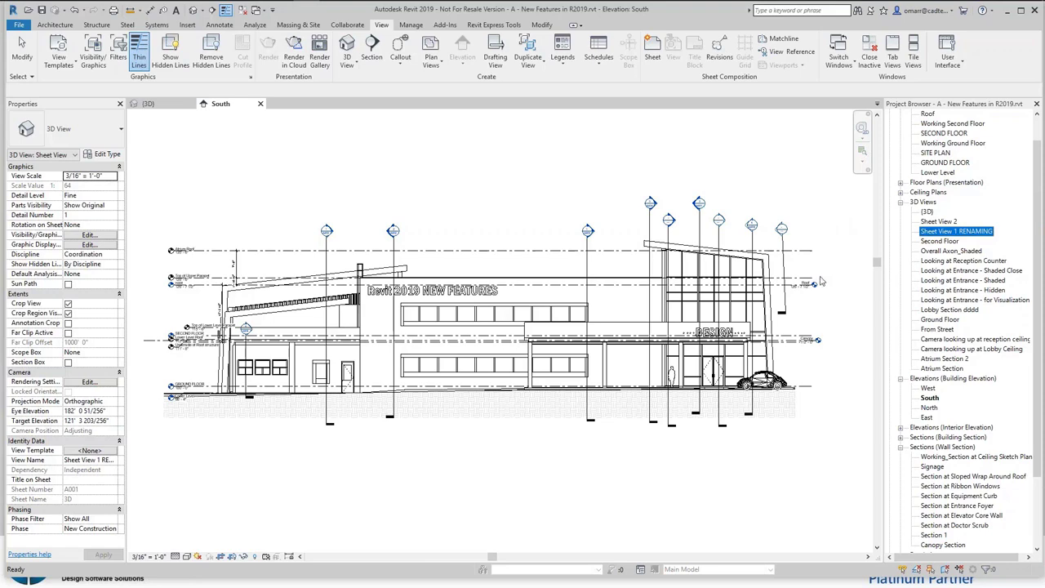
click(855, 237)
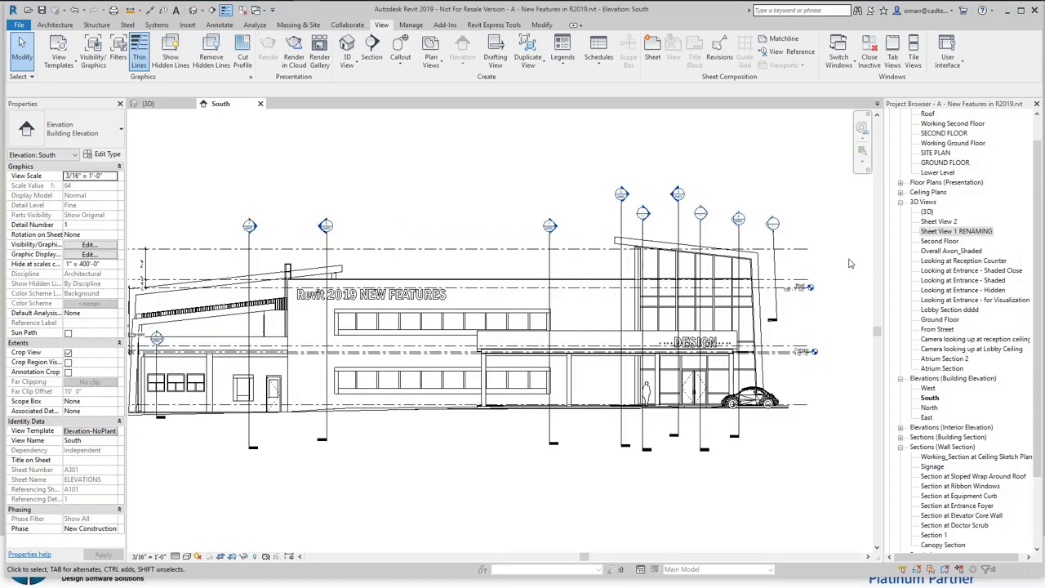
Bring the {3D} view forward and close the inactive South elevation
scroll(849, 264, up, 1)
click(955, 231)
scroll(948, 204, up, 1)
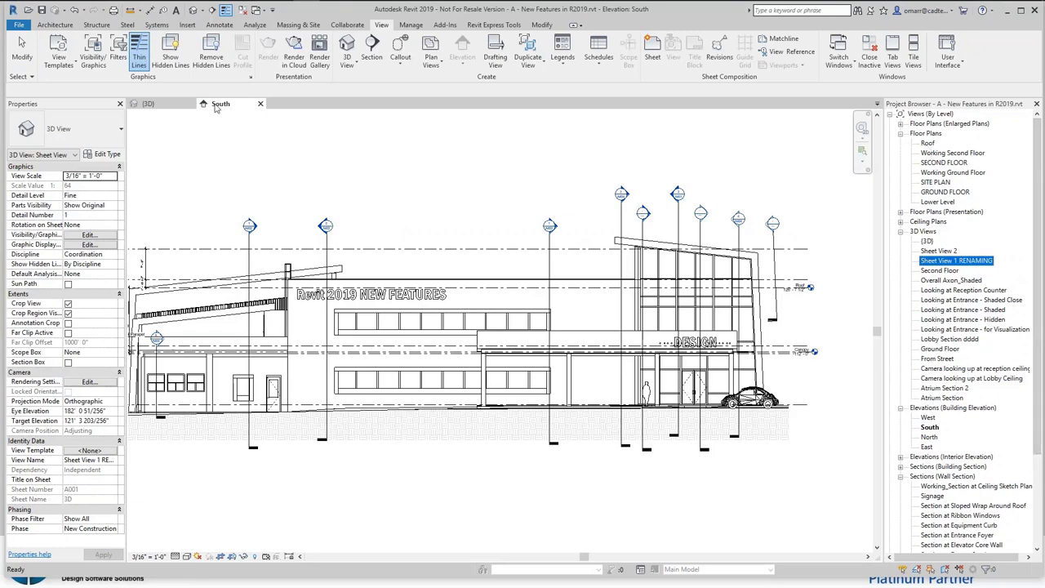
click(148, 103)
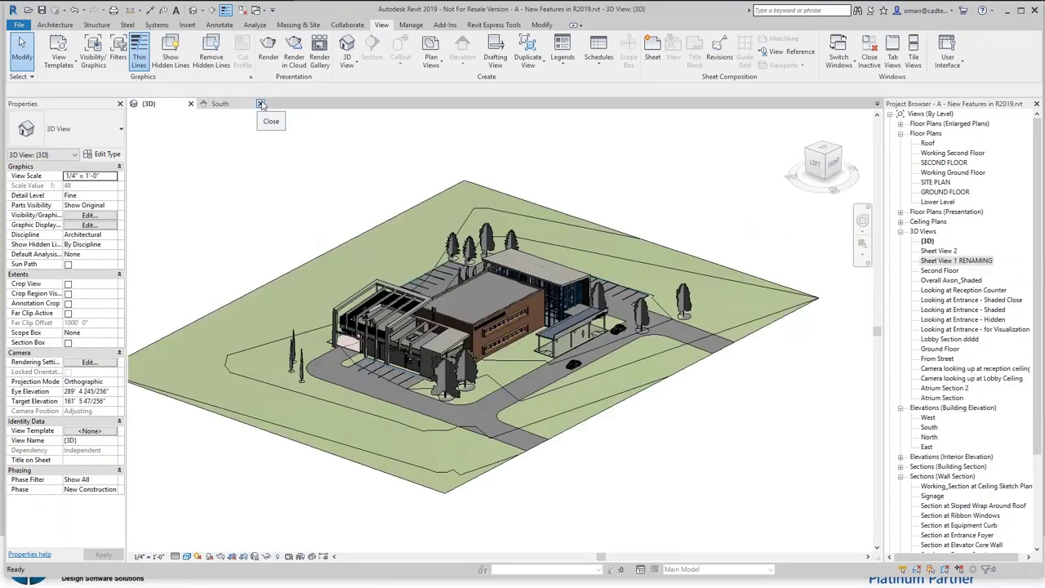
click(262, 104)
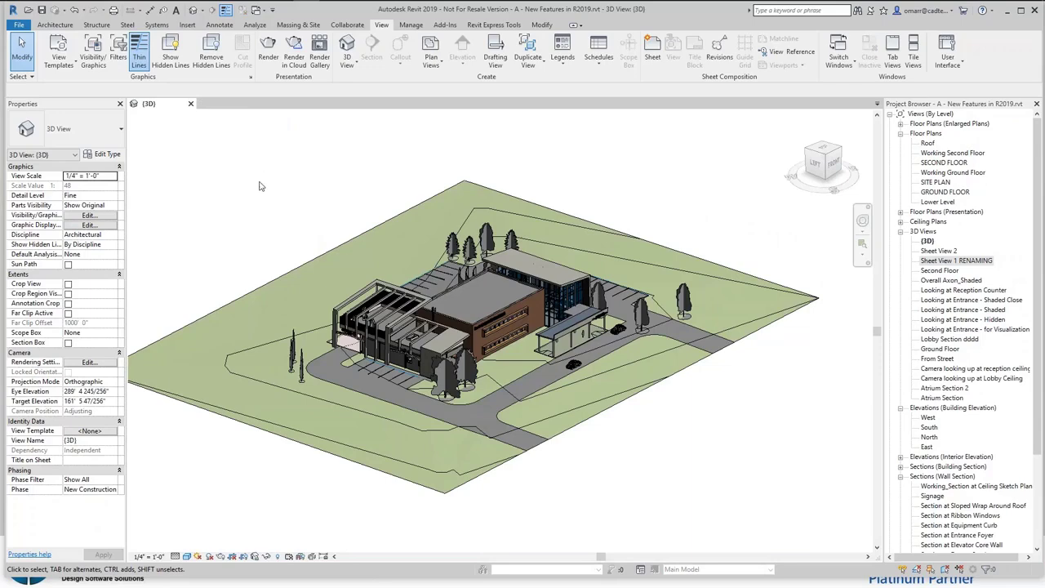
Open the GROUND FLOOR plan and zoom in on the Wood, Brick, CMU and Concrete sample walls
scroll(629, 222, up, 2)
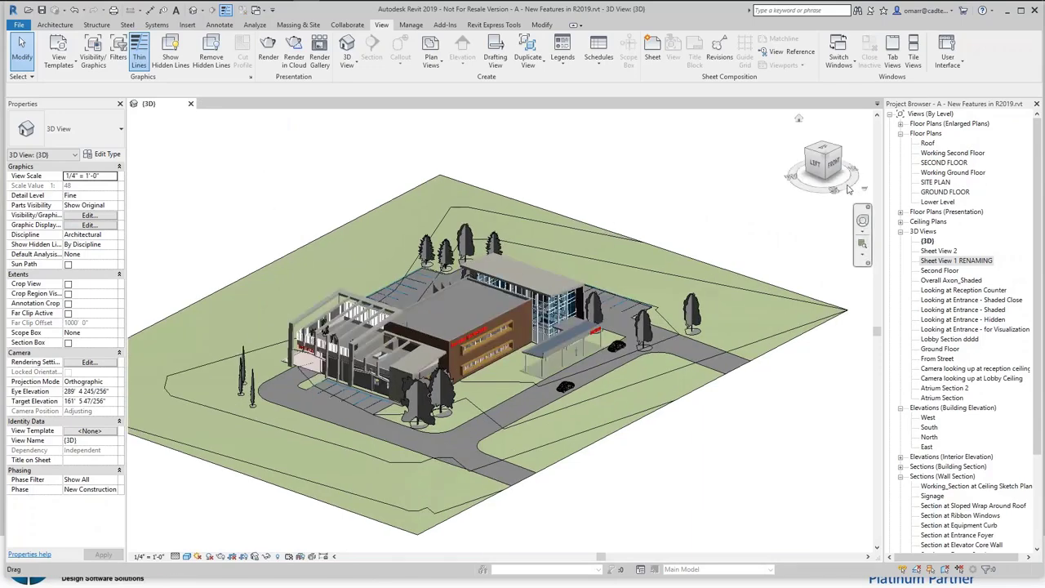
click(945, 193)
double_click(945, 193)
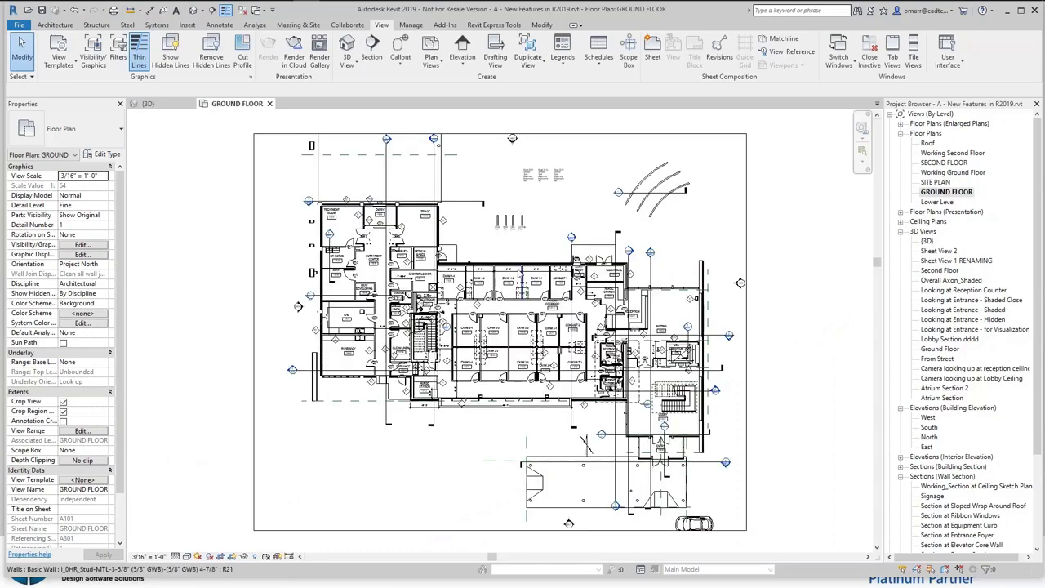
scroll(512, 232, up, 3)
scroll(512, 229, up, 5)
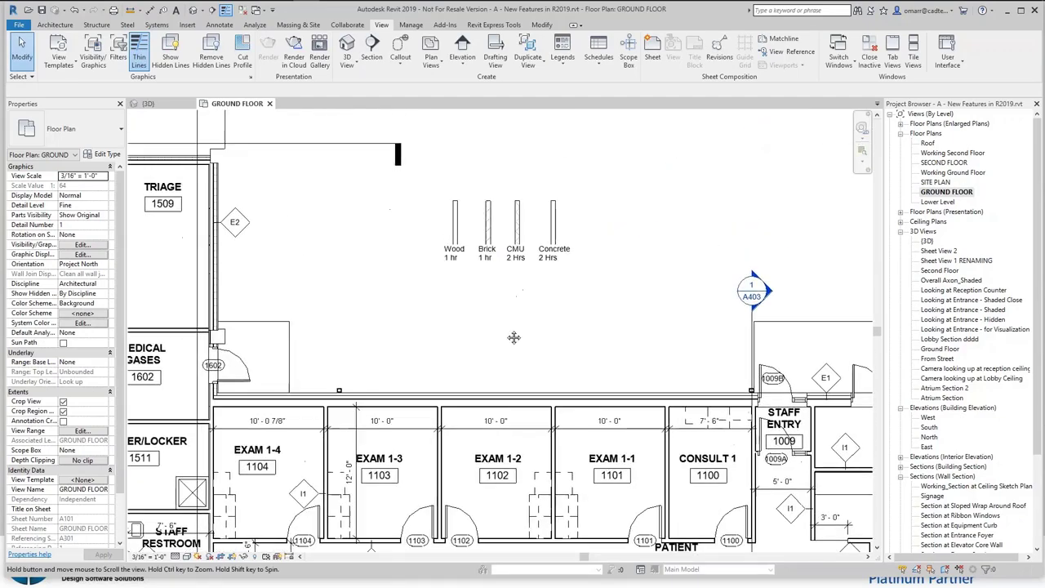
middle_drag(520, 290, 516, 433)
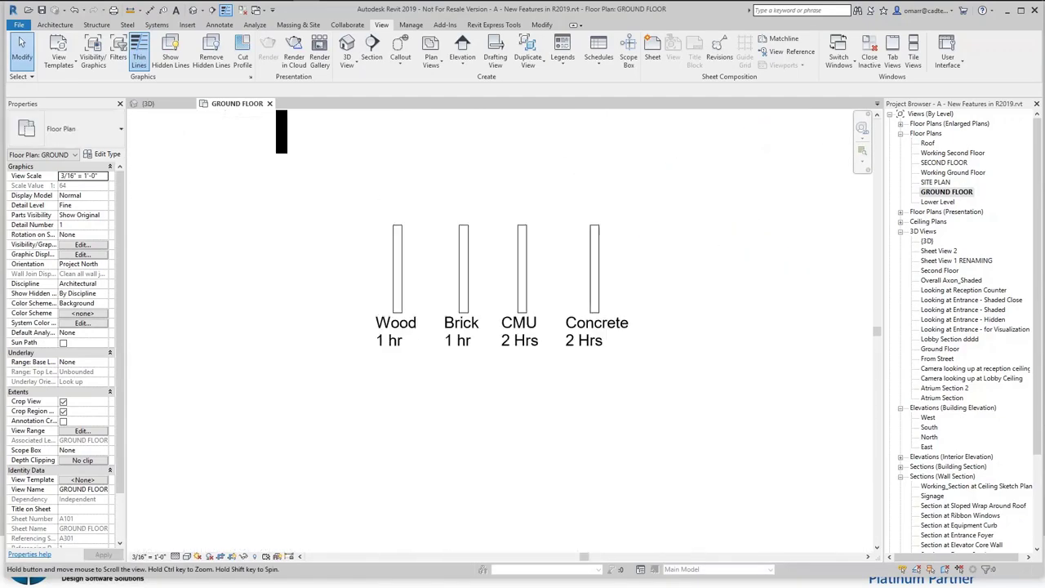
scroll(515, 428, up, 1)
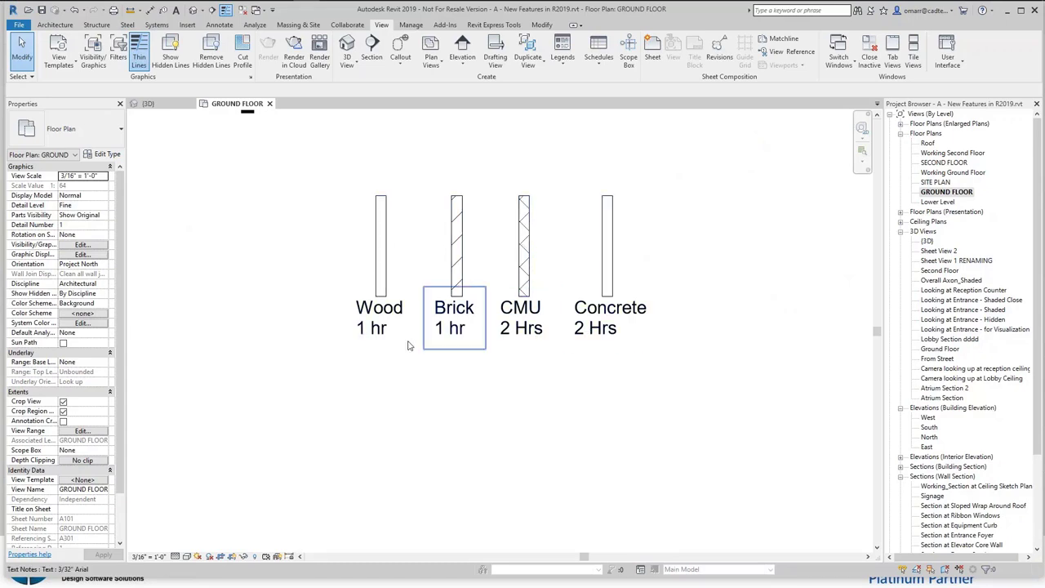
middle_drag(714, 248, 605, 335)
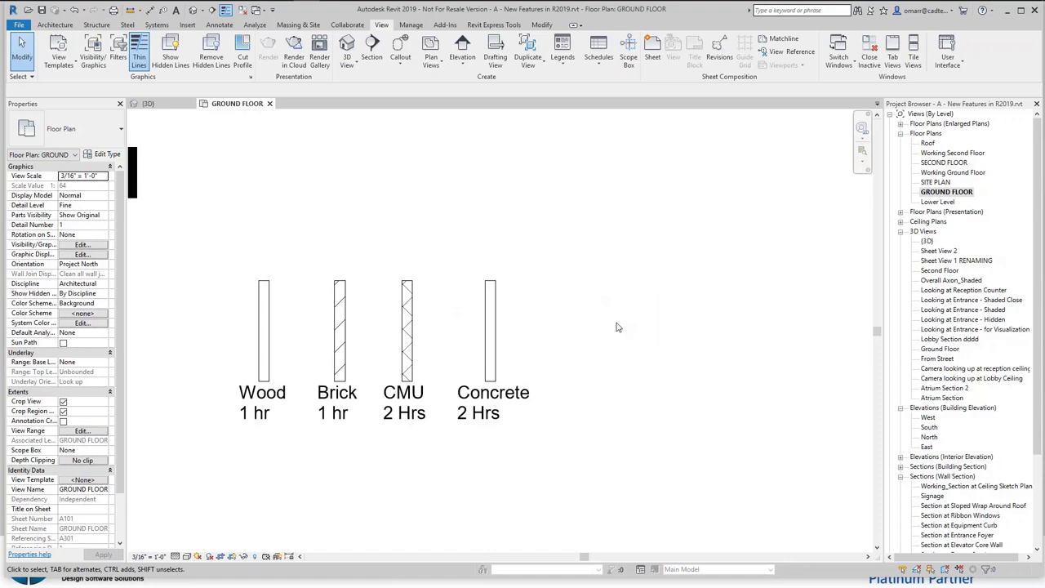
Open the filter definitions from the GROUND FLOOR plan's Visibility/Graphic Overrides
key(v)
key(g)
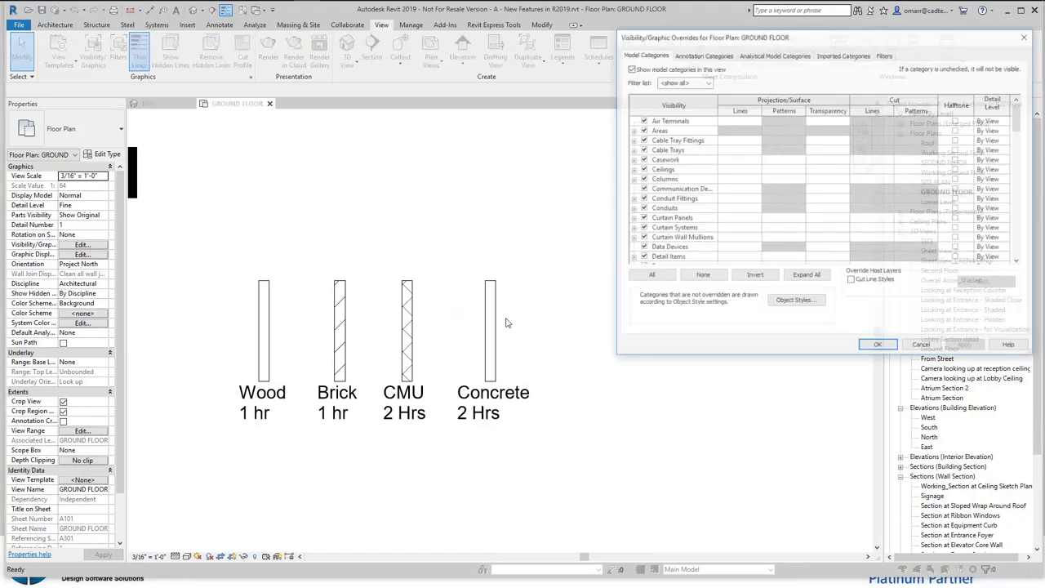
drag(830, 30, 743, 31)
click(794, 49)
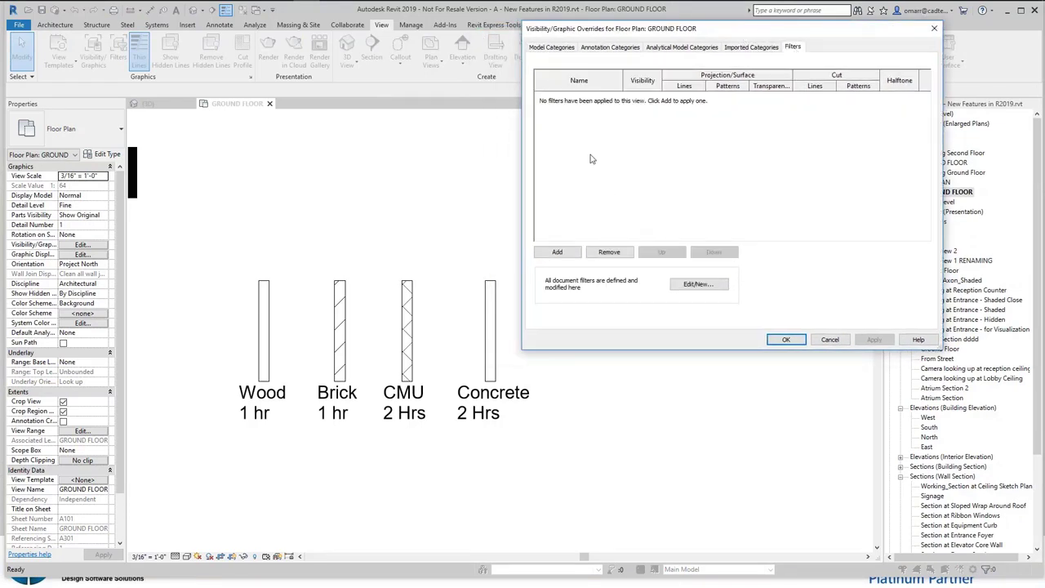
click(700, 284)
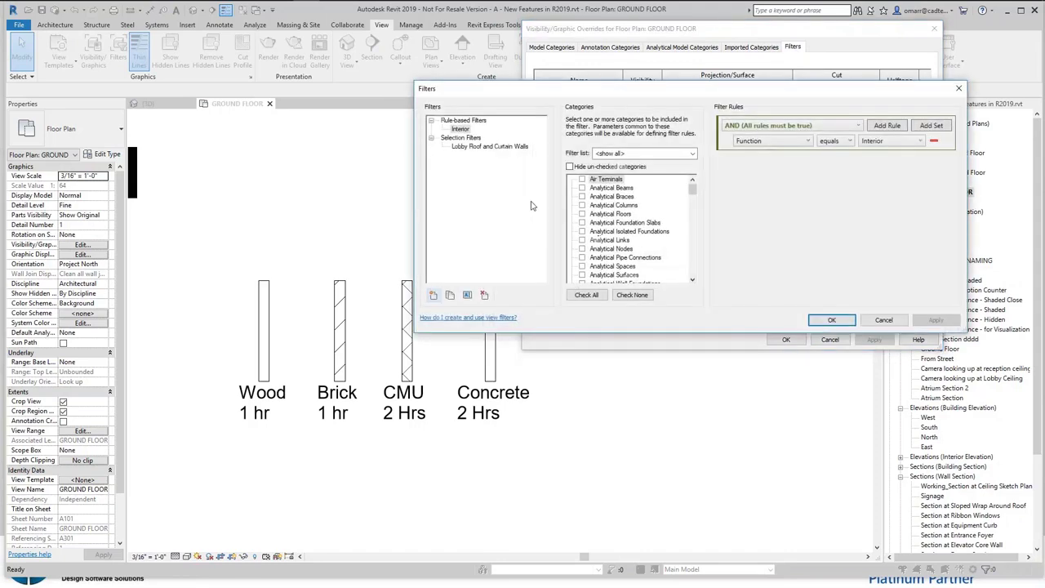
click(464, 130)
right_click(468, 131)
click(471, 199)
Create a new rule-based filter named "Brick or CMU Walls"
click(434, 296)
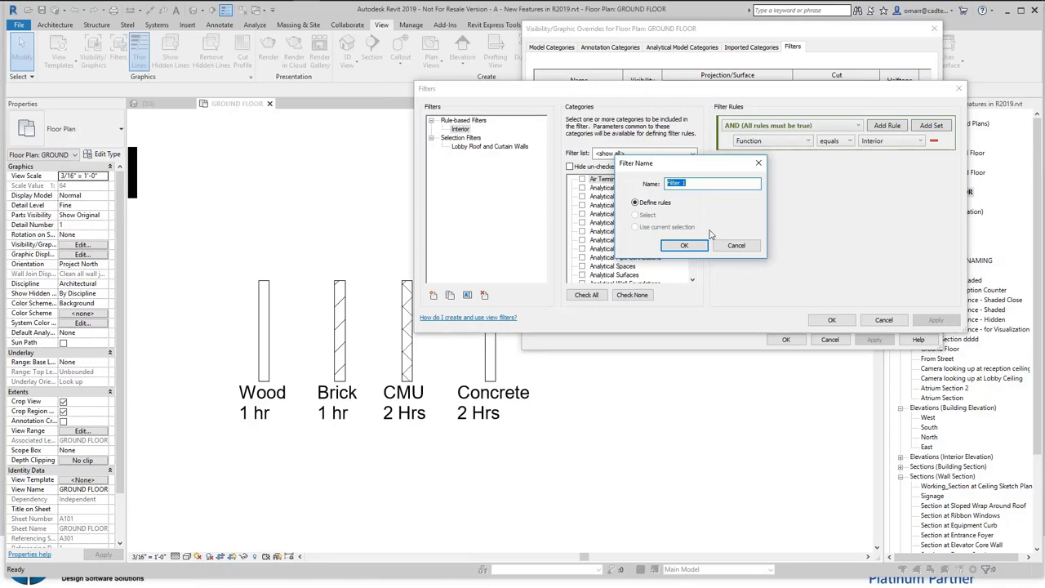
text(Bri)
text(ck or CMU Walls)
click(696, 245)
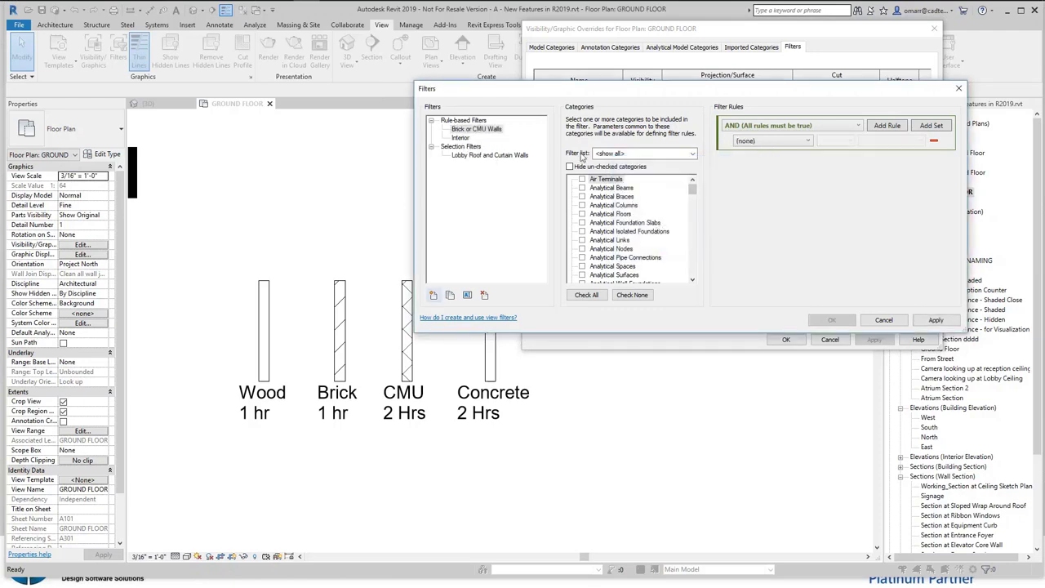
Apply the Brick or CMU Walls filter to the Walls category and set its rules to OR (Any rule may be true)
drag(692, 189, 692, 276)
click(583, 257)
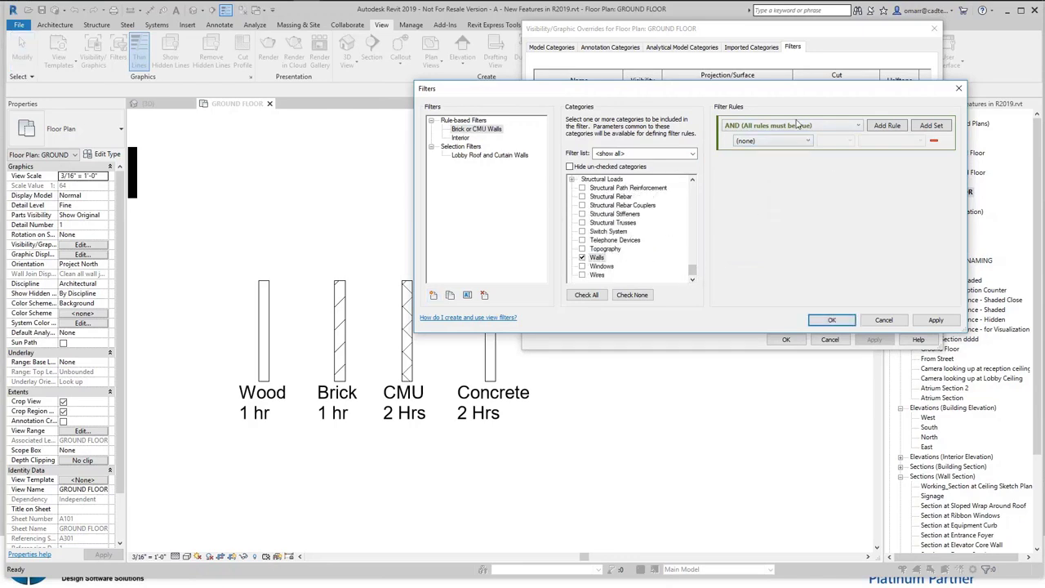
click(854, 127)
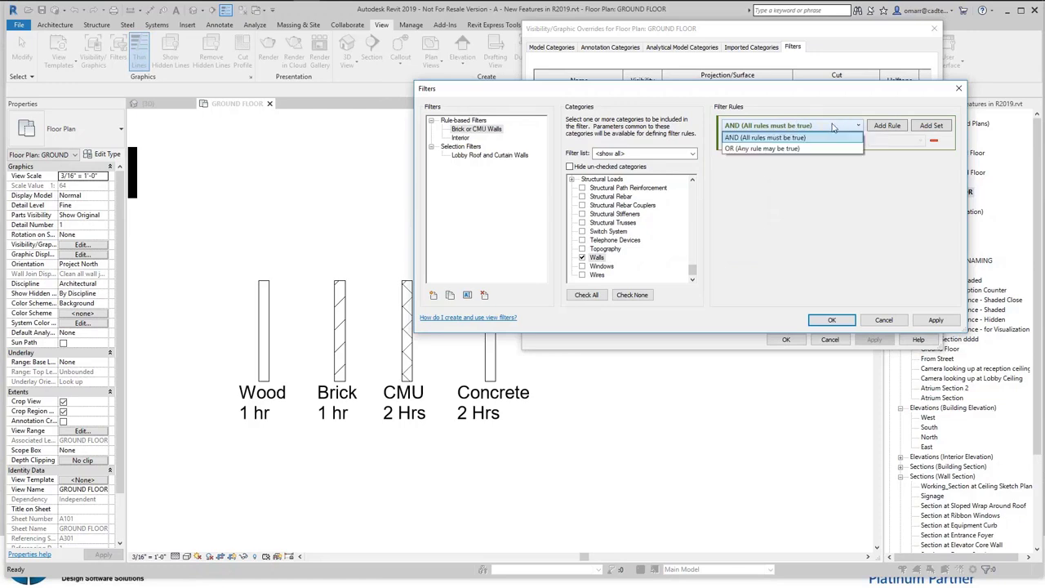
click(766, 150)
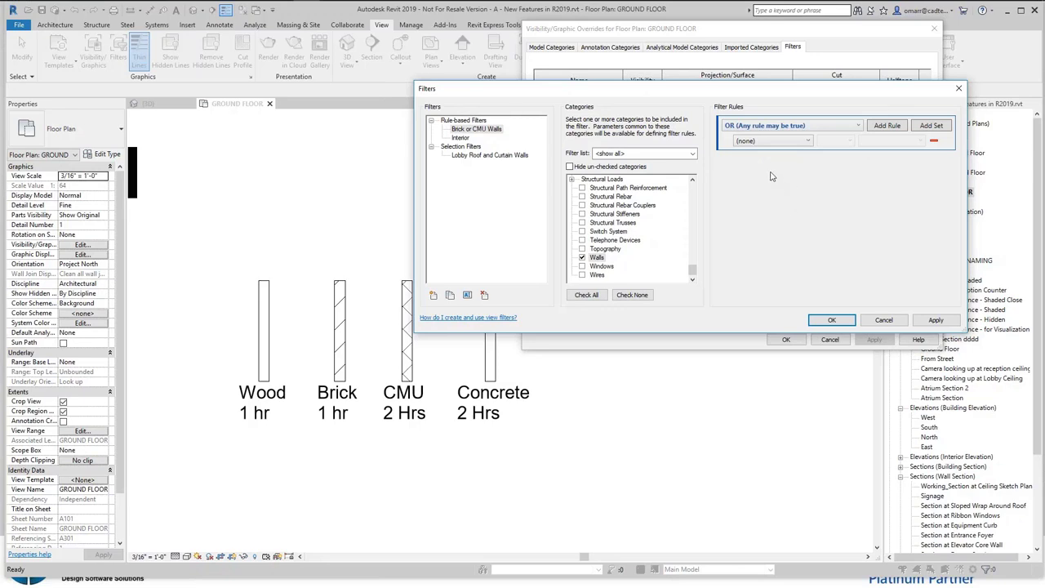
Define the first filter rule as Type Name contains "Brick"
click(801, 142)
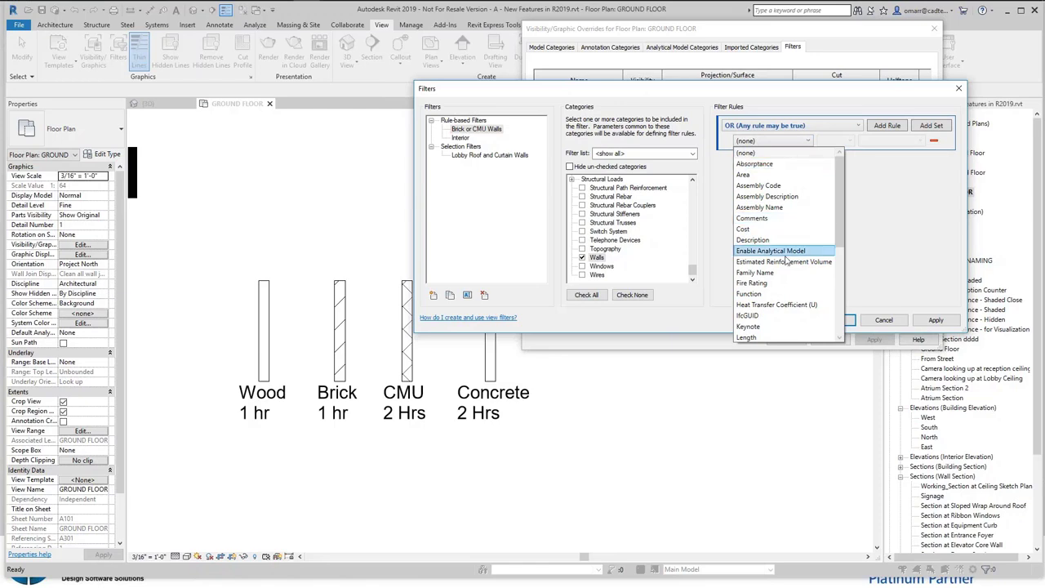
scroll(772, 262, down, 5)
click(764, 294)
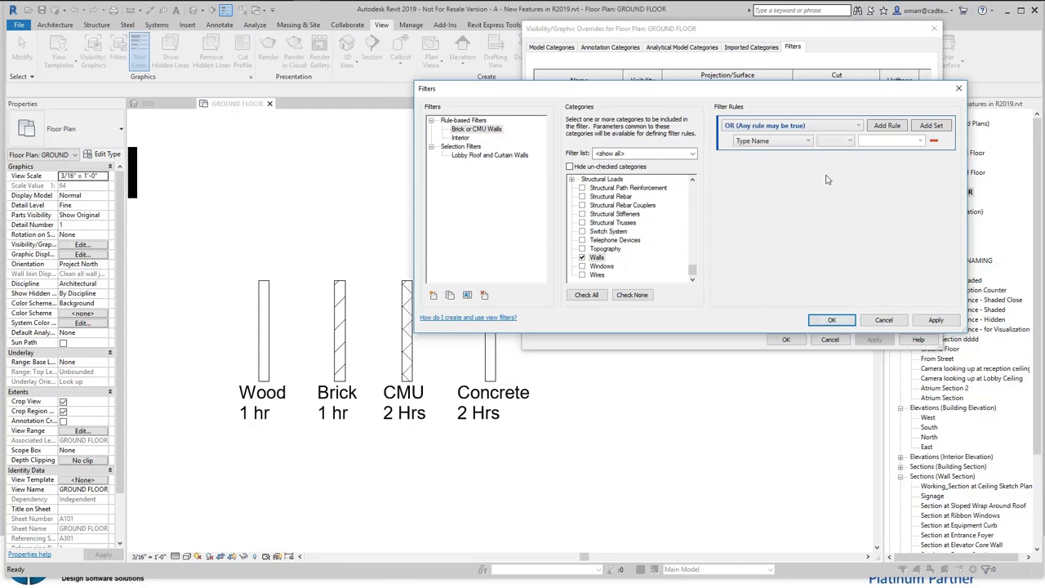
click(848, 142)
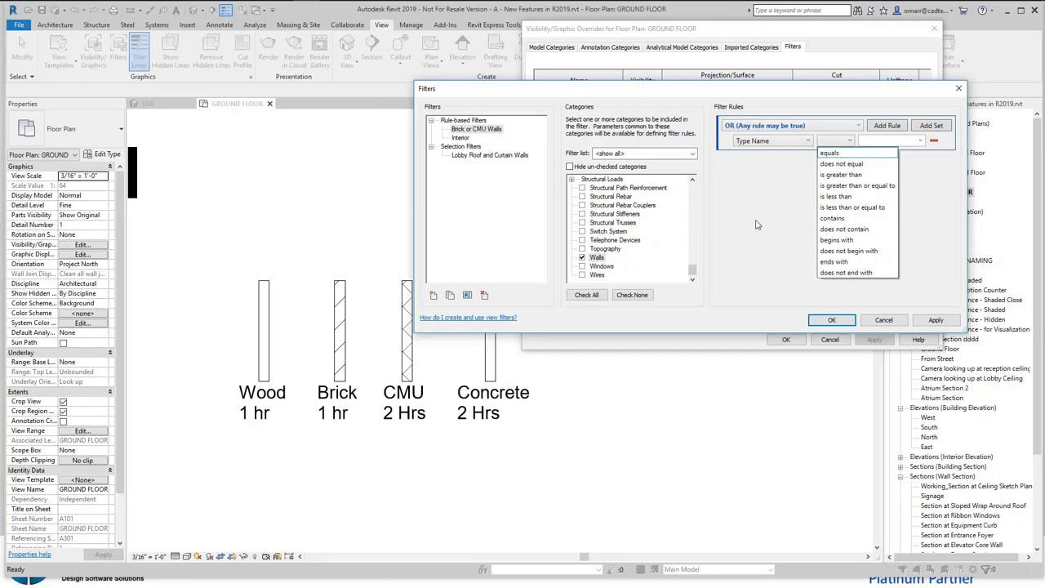
click(839, 218)
click(878, 142)
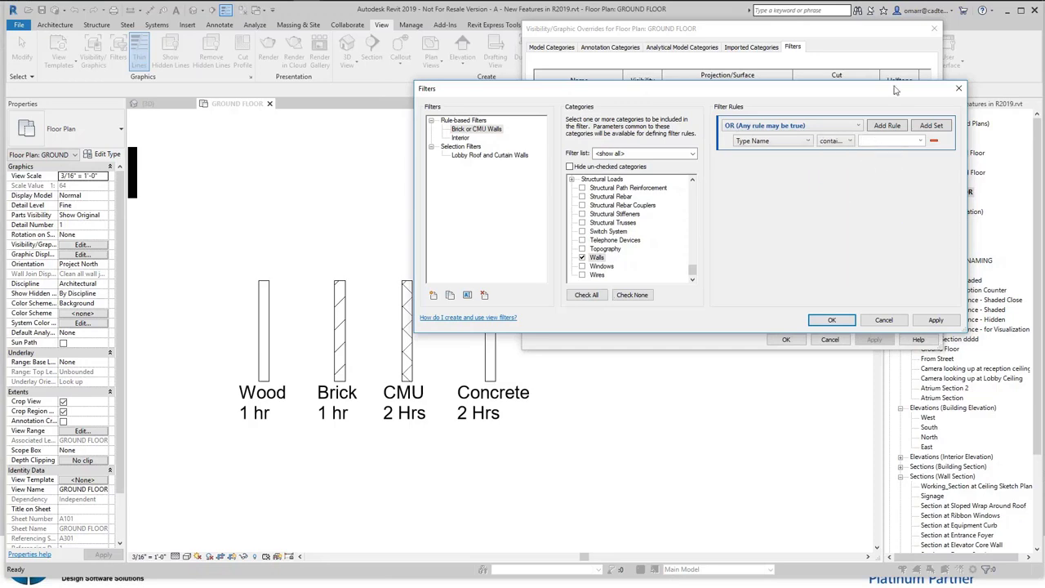
text(Brick)
Add a second filter rule: Type Name contains "CMU"
click(893, 130)
click(771, 155)
scroll(768, 261, down, 5)
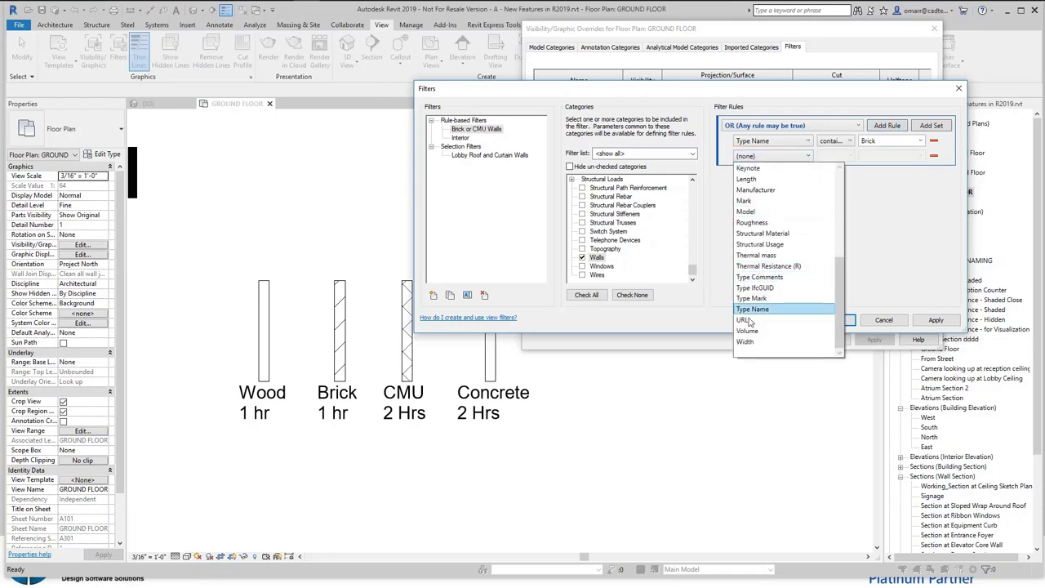
click(760, 309)
click(849, 155)
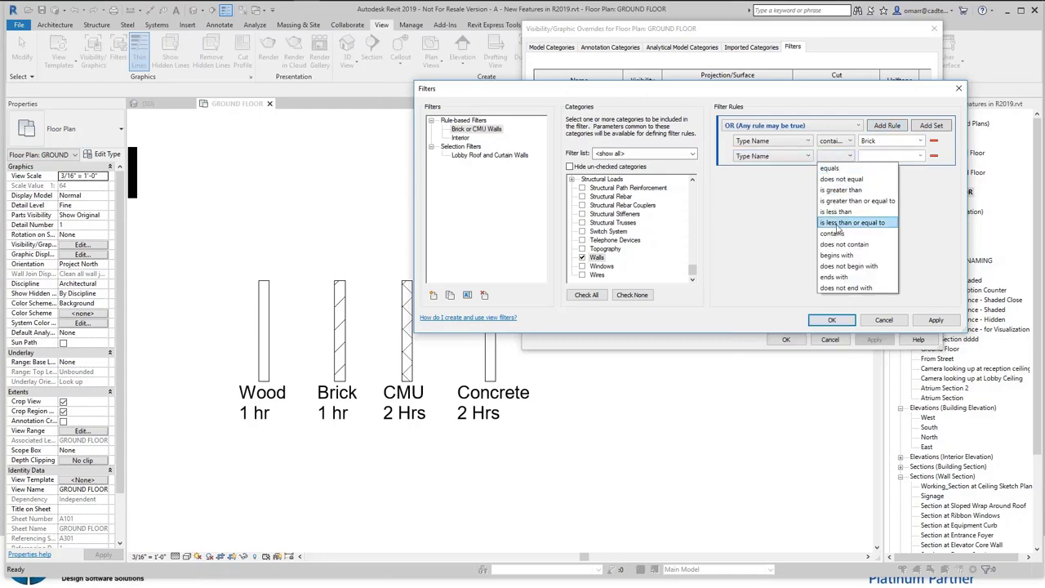
click(833, 234)
click(920, 156)
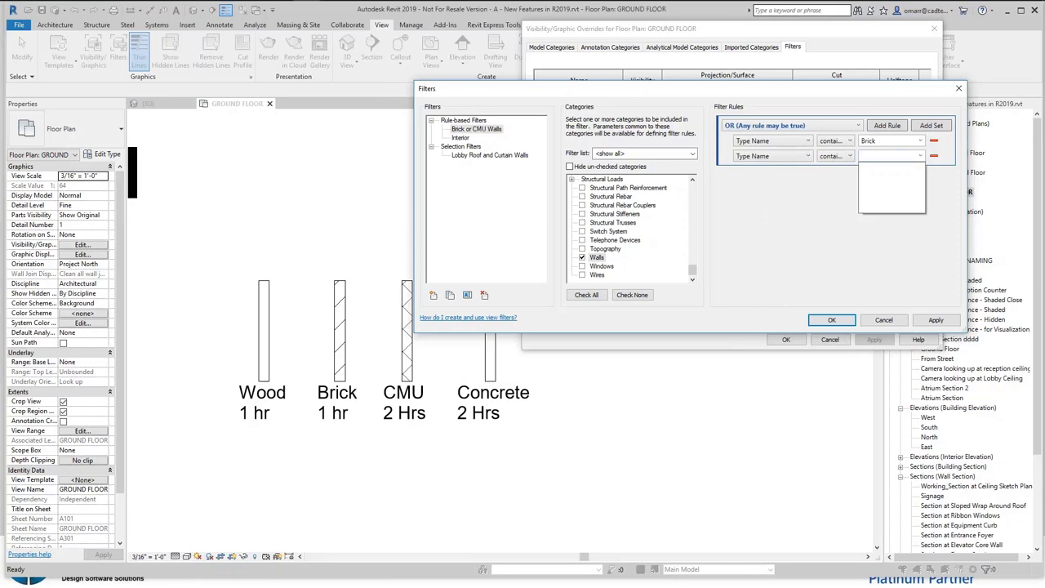
click(897, 155)
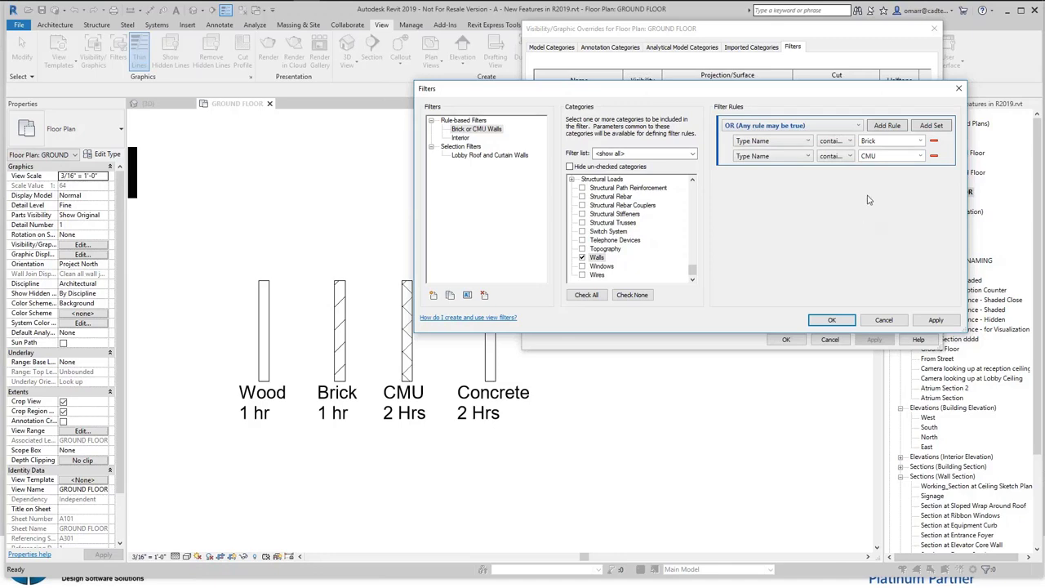
Add a third filter rule: Structural Material equals Brick, Common
click(886, 129)
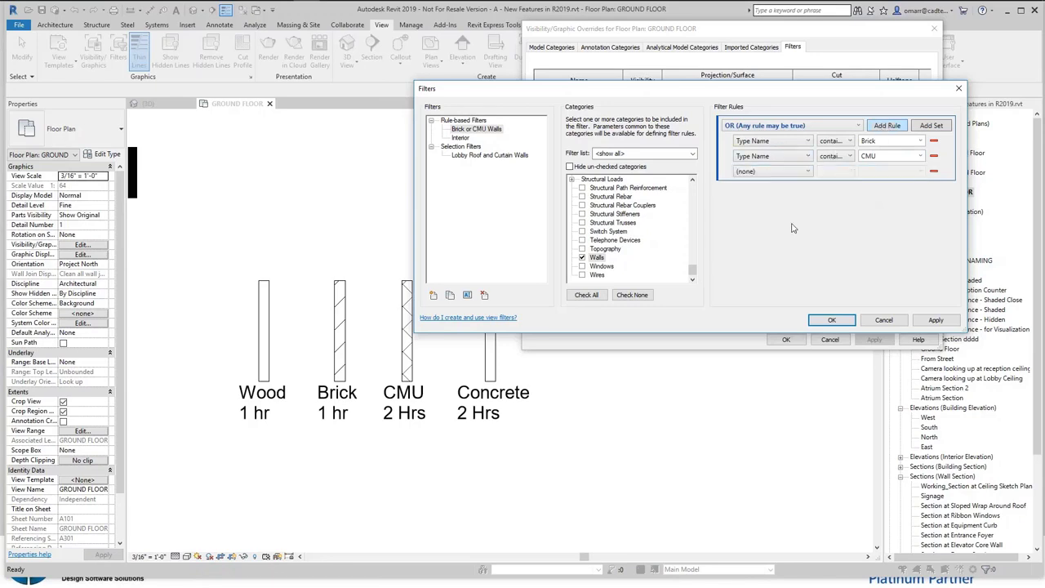
click(775, 172)
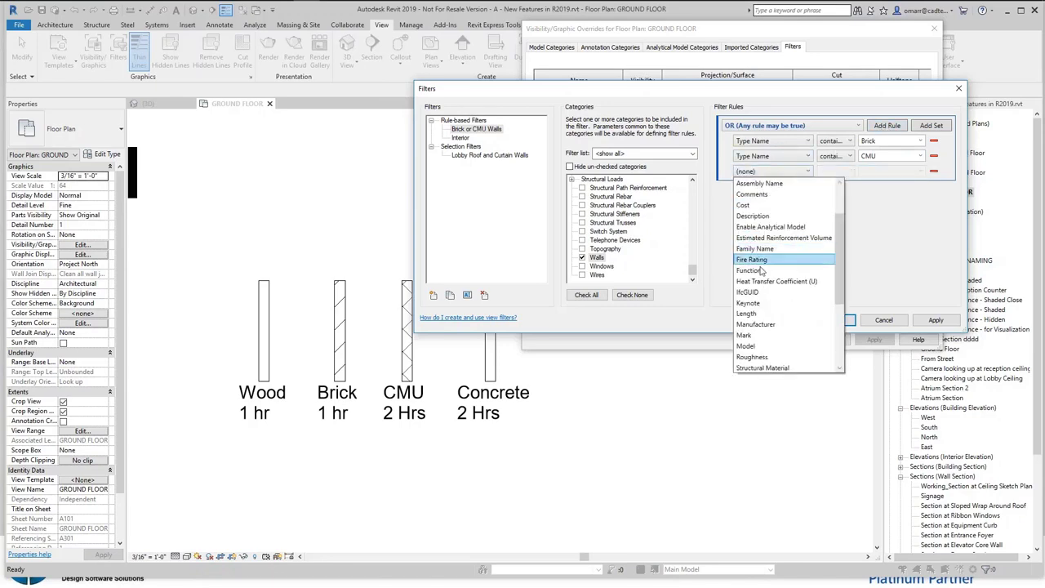
scroll(771, 291, down, 5)
click(776, 260)
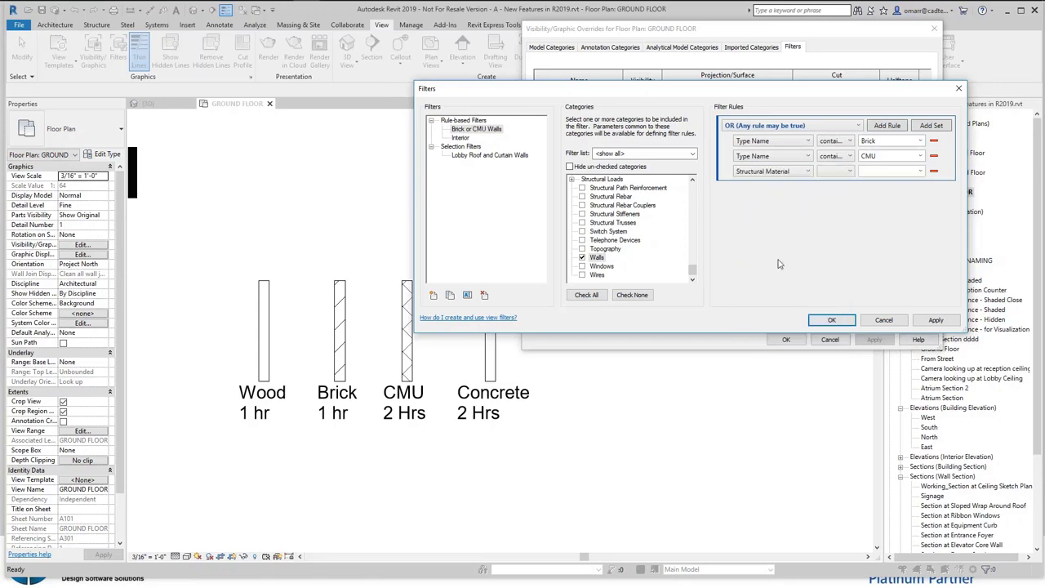
click(833, 171)
click(829, 185)
click(902, 171)
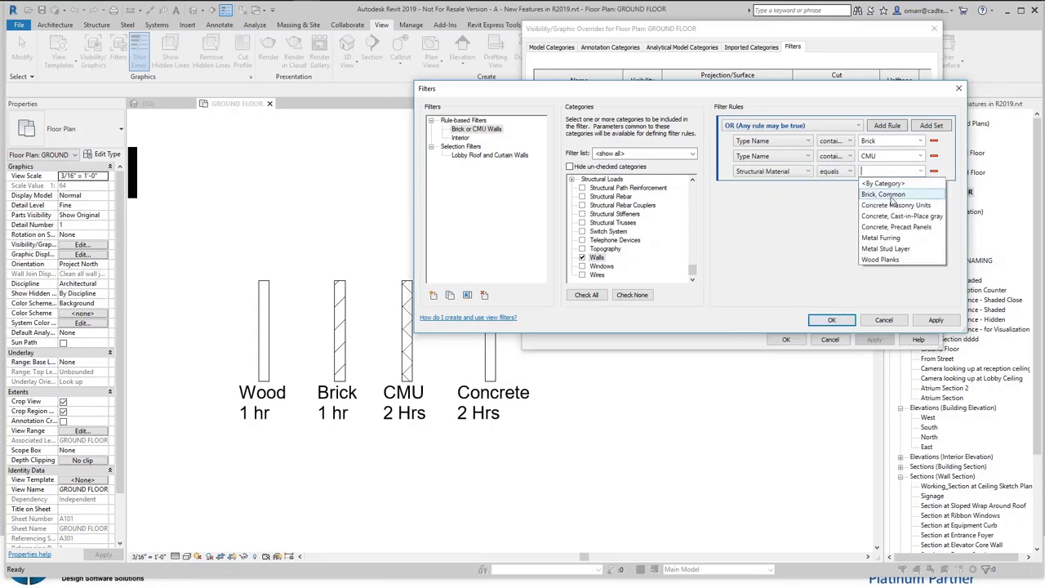
click(890, 196)
Add a fourth filter rule, Structural Material equals Concrete Masonry Units, and accept the filter definition
click(887, 125)
click(807, 186)
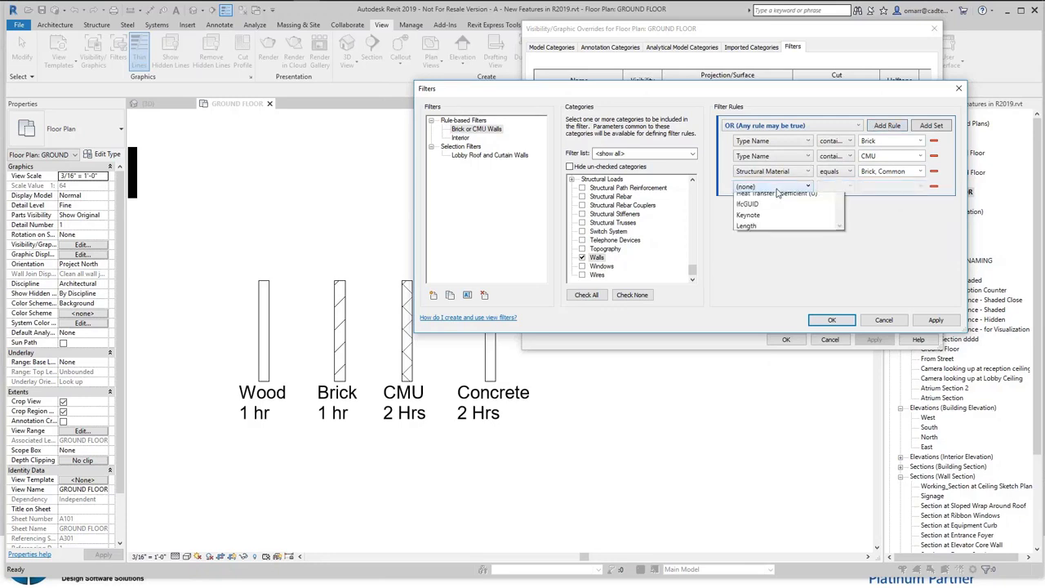
scroll(775, 294, down, 5)
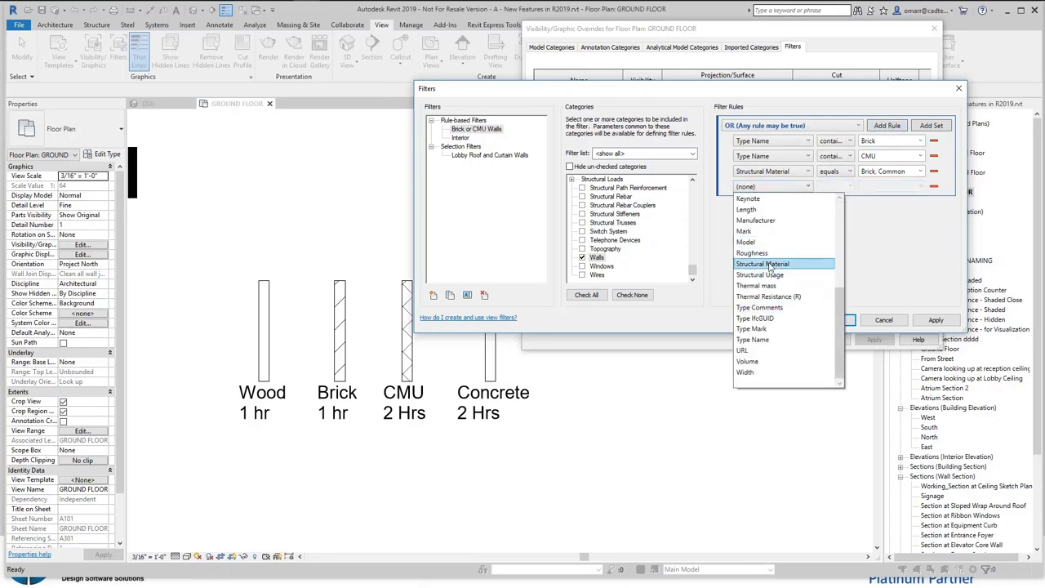
click(772, 264)
click(849, 187)
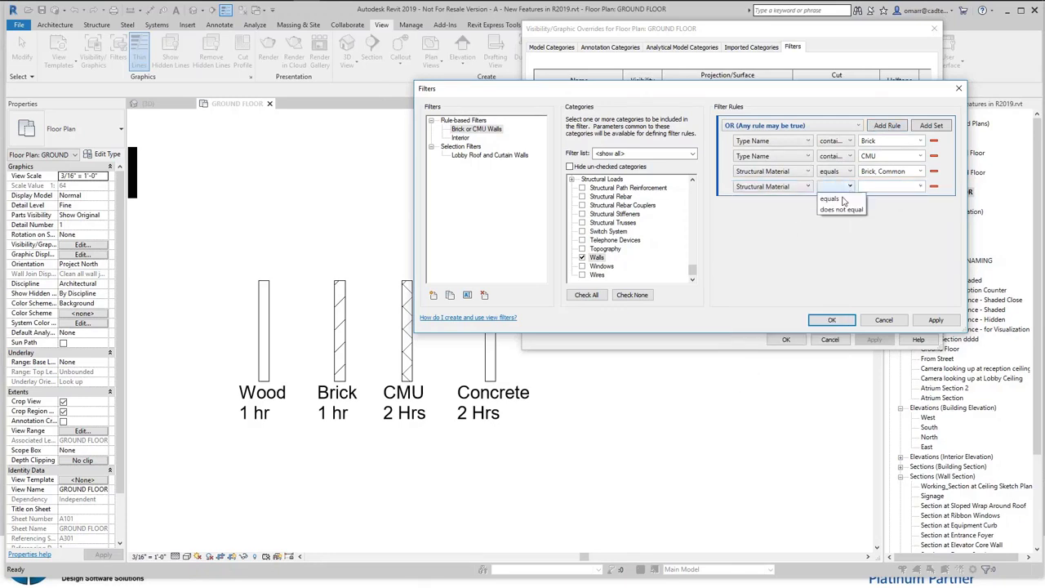
click(833, 199)
click(920, 186)
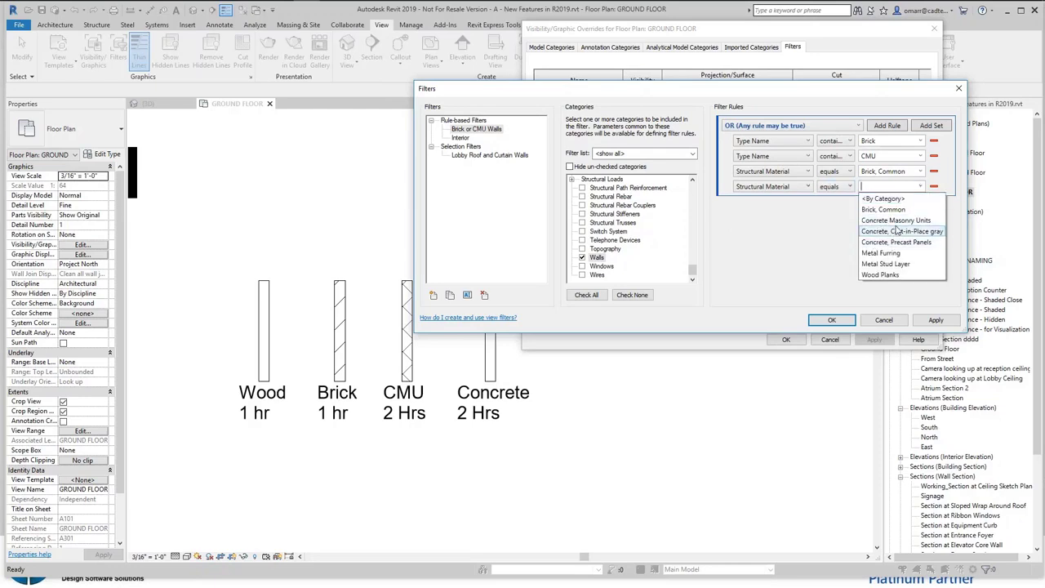
click(904, 221)
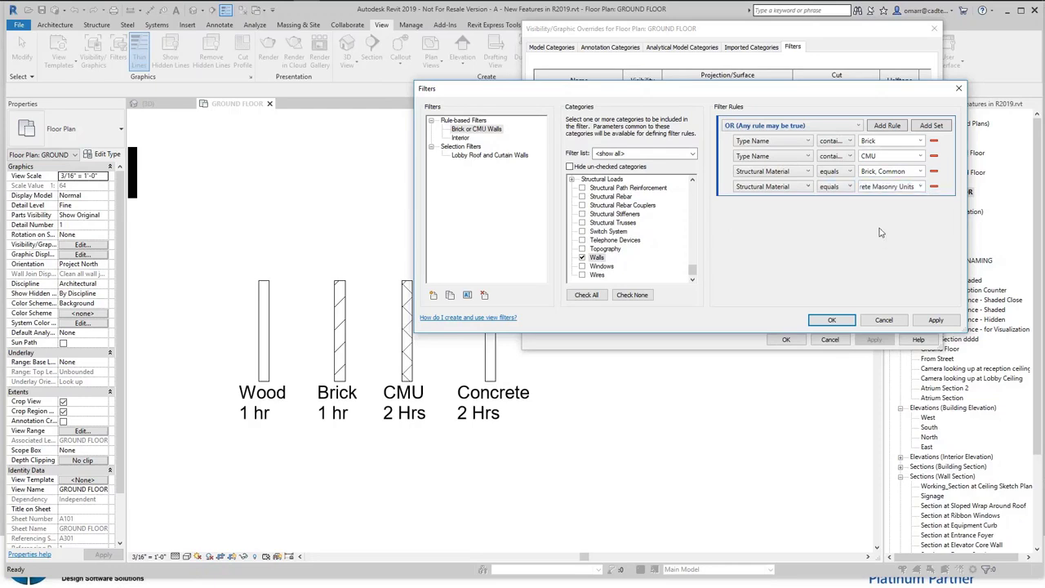
click(833, 319)
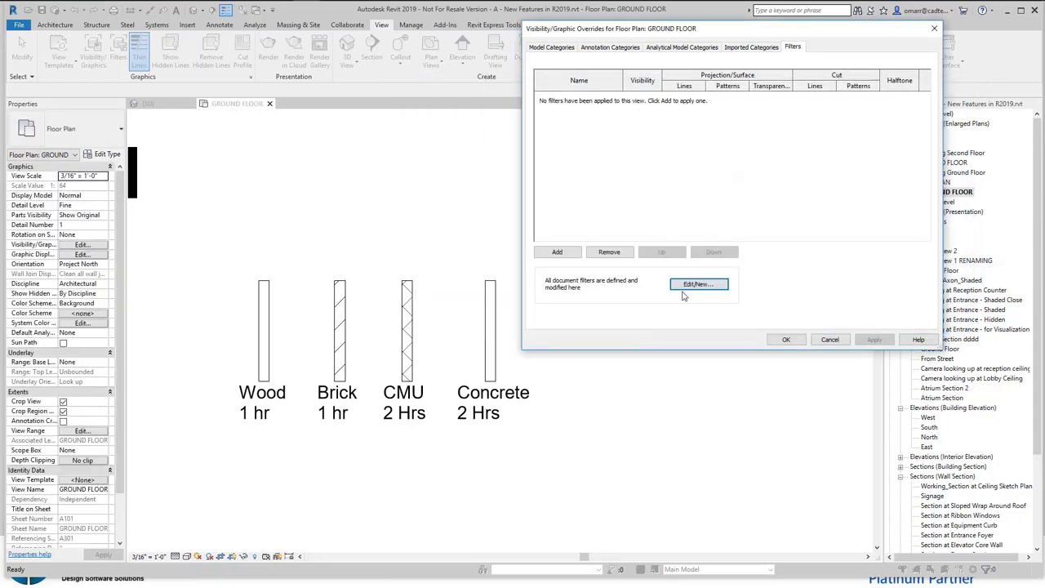
Add the Brick or CMU Walls filter to the GROUND FLOOR plan and turn off its visibility
click(557, 251)
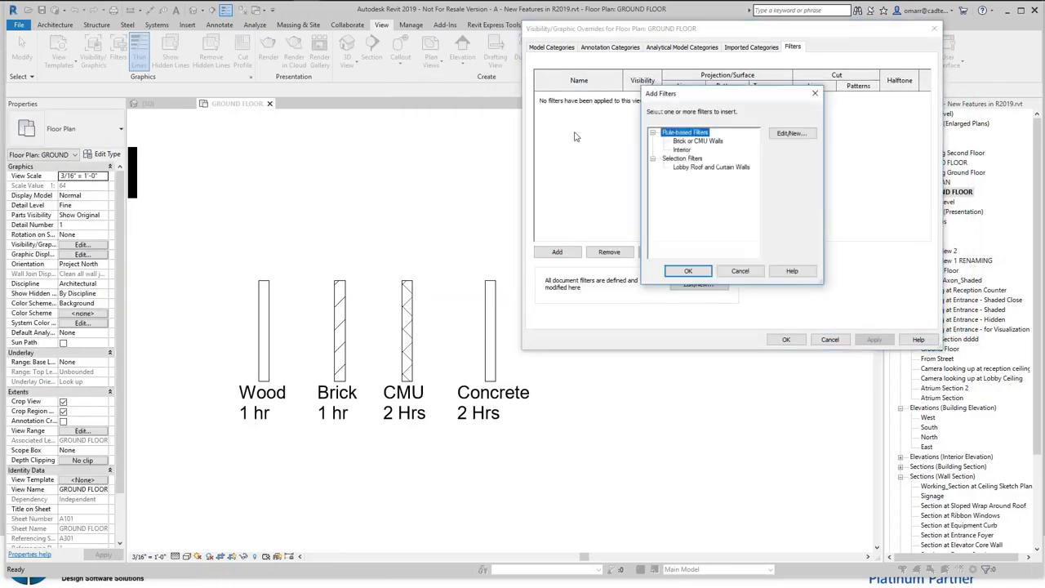
click(699, 142)
click(688, 271)
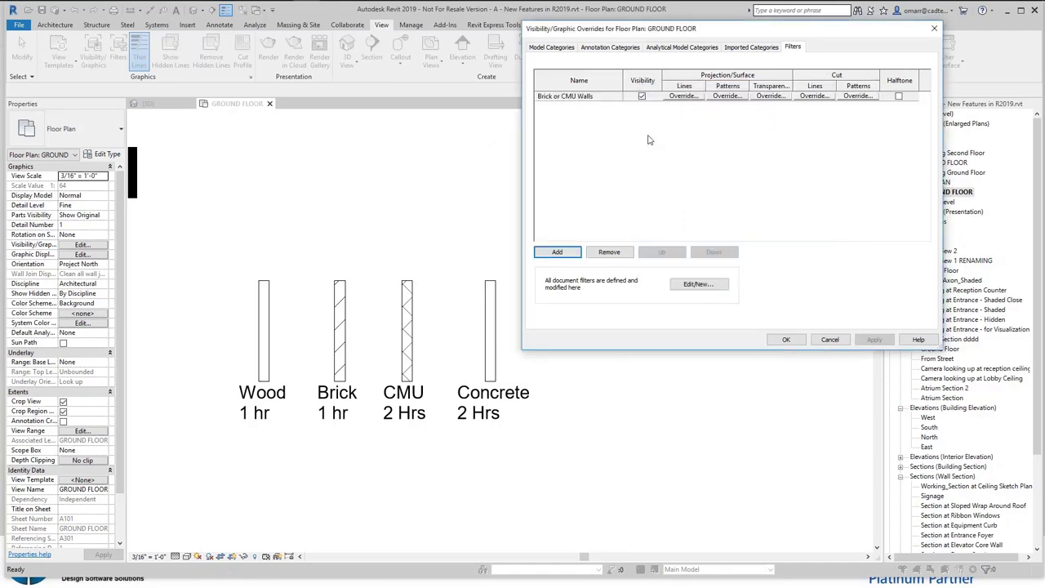
click(643, 96)
click(642, 97)
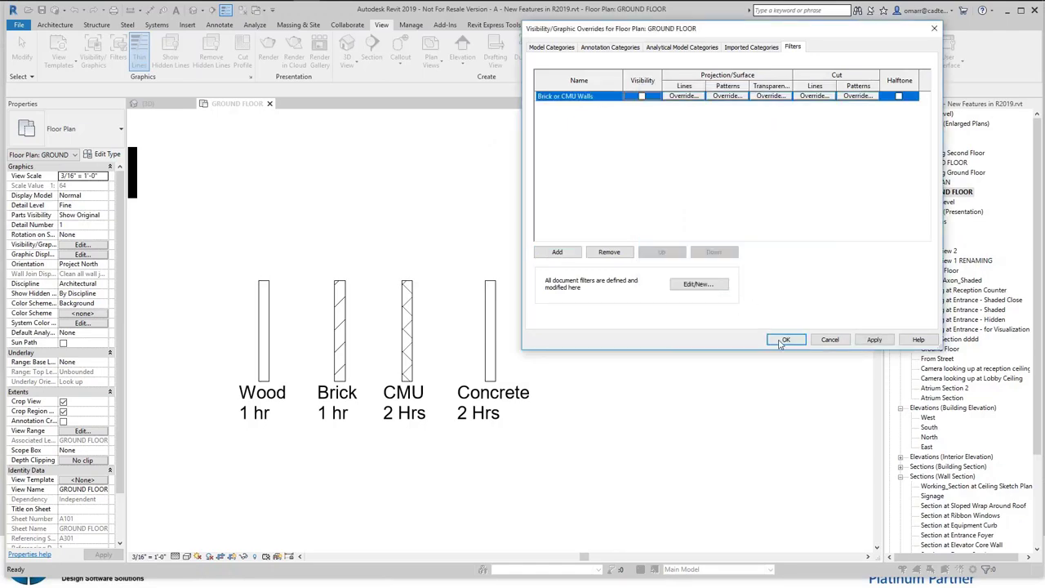
click(786, 339)
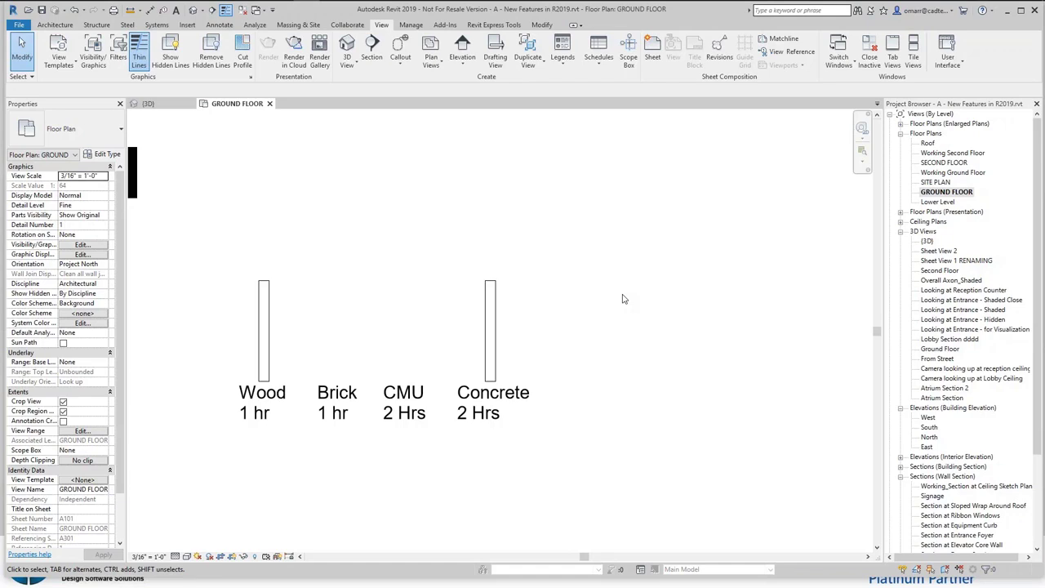
Turn the Brick or CMU Walls filter's visibility back on in the GROUND FLOOR plan's Visibility/Graphic Overrides and apply it
key(v)
key(g)
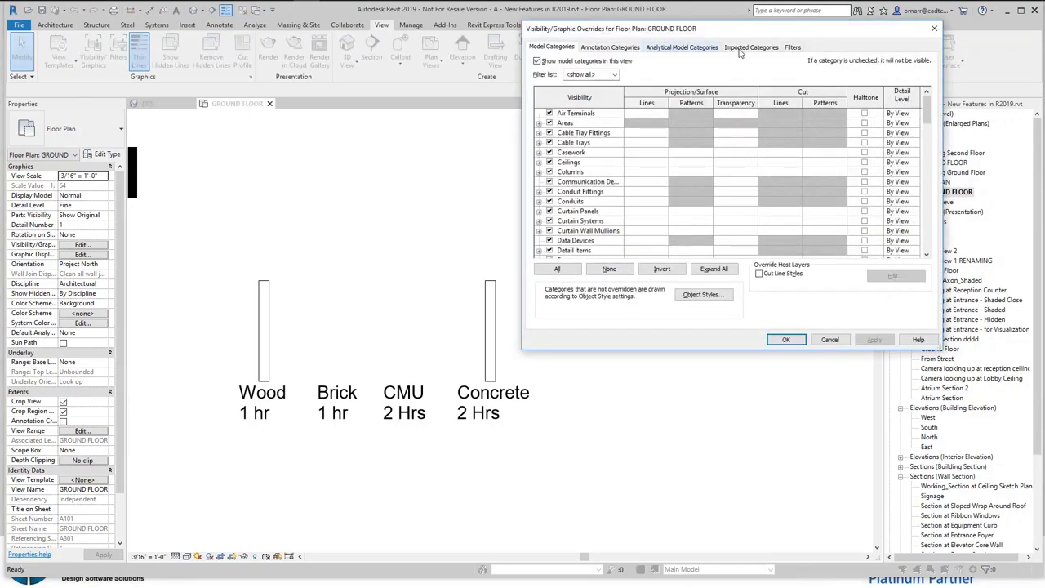
click(792, 47)
click(642, 96)
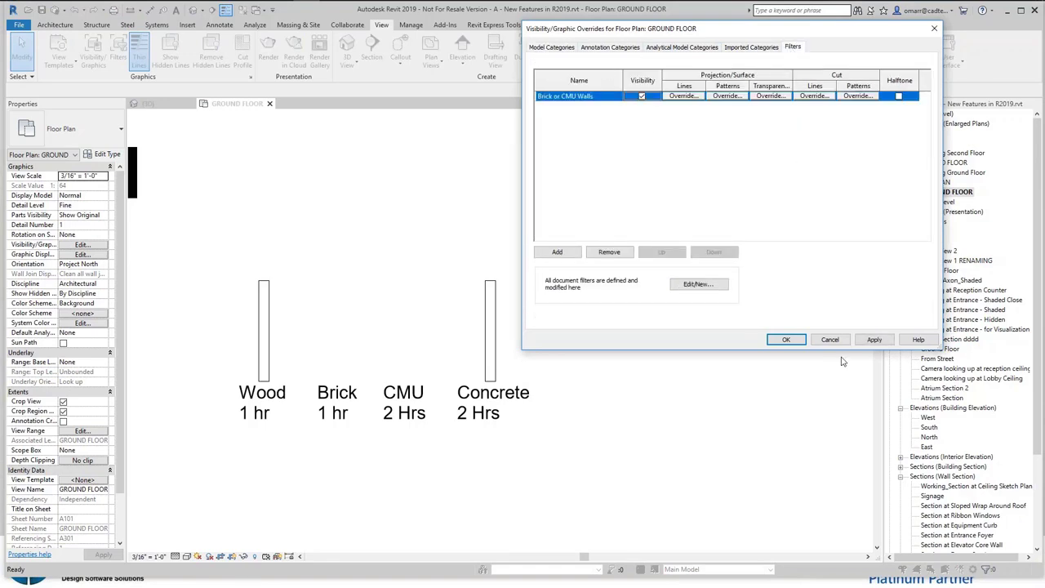
click(873, 340)
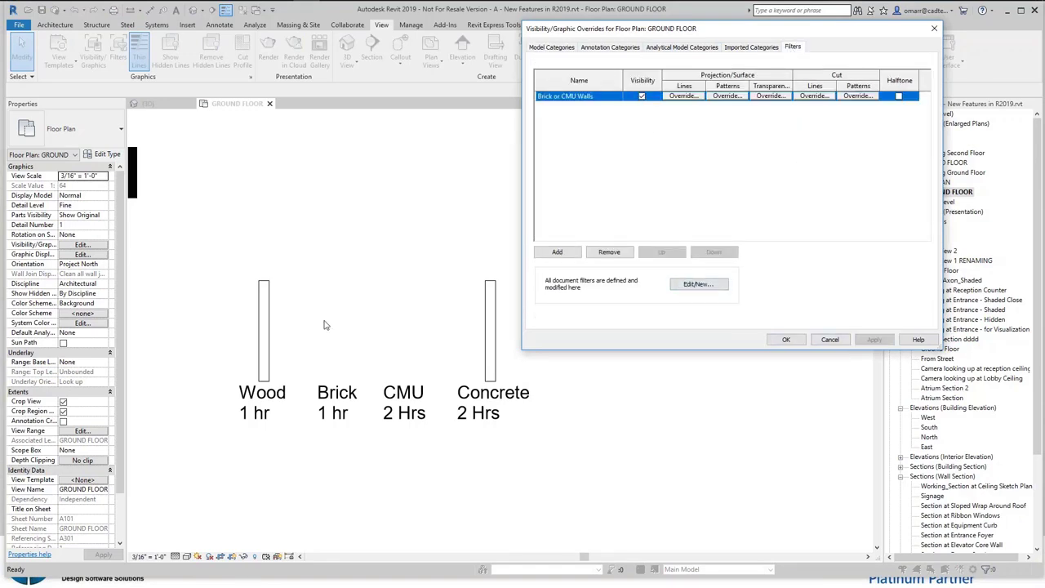
Create another rule-based filter named "AND or OR Sample"
click(711, 285)
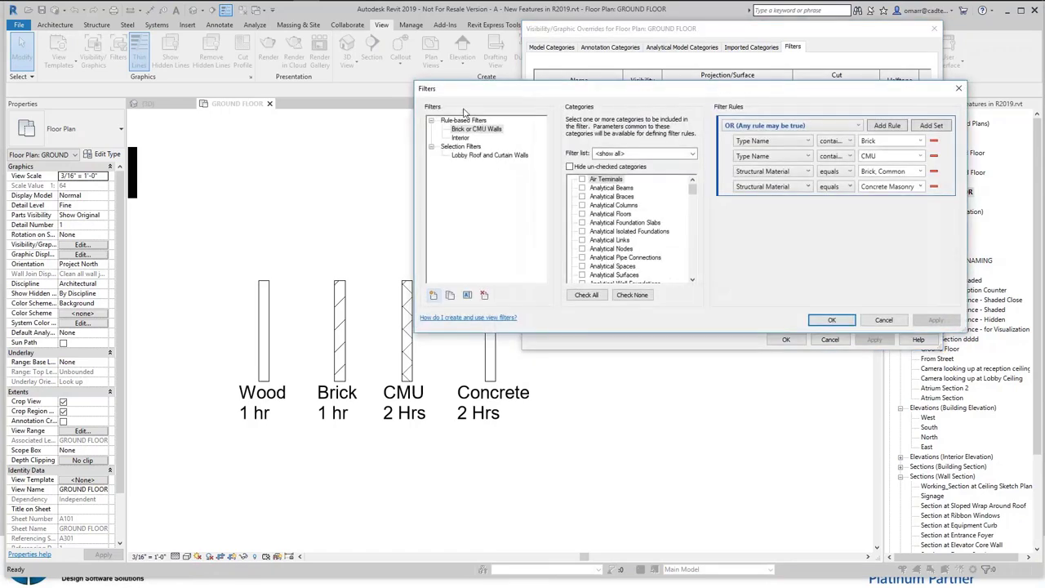
click(434, 296)
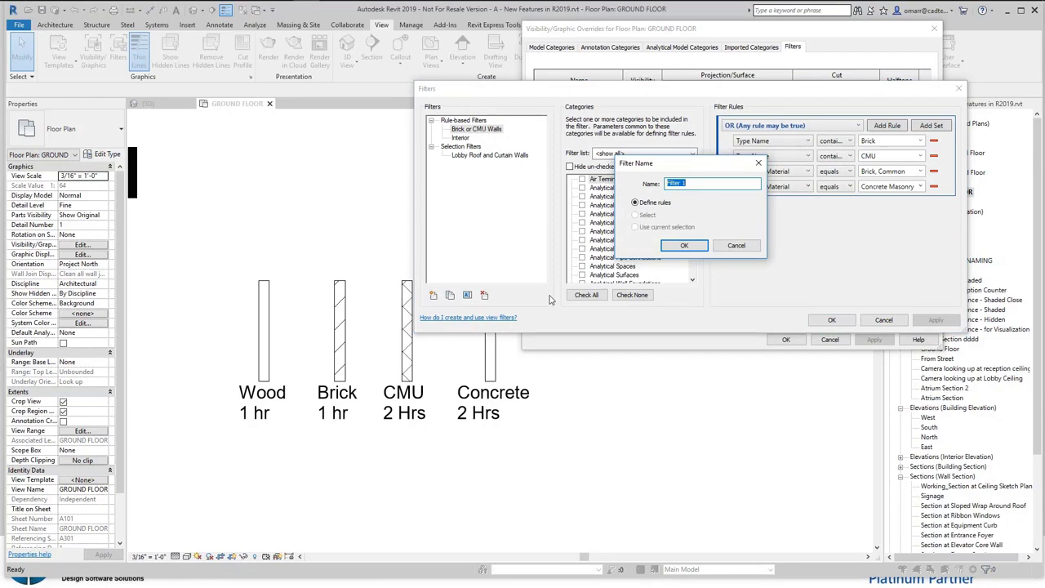
text(AND or OR Sample)
click(690, 247)
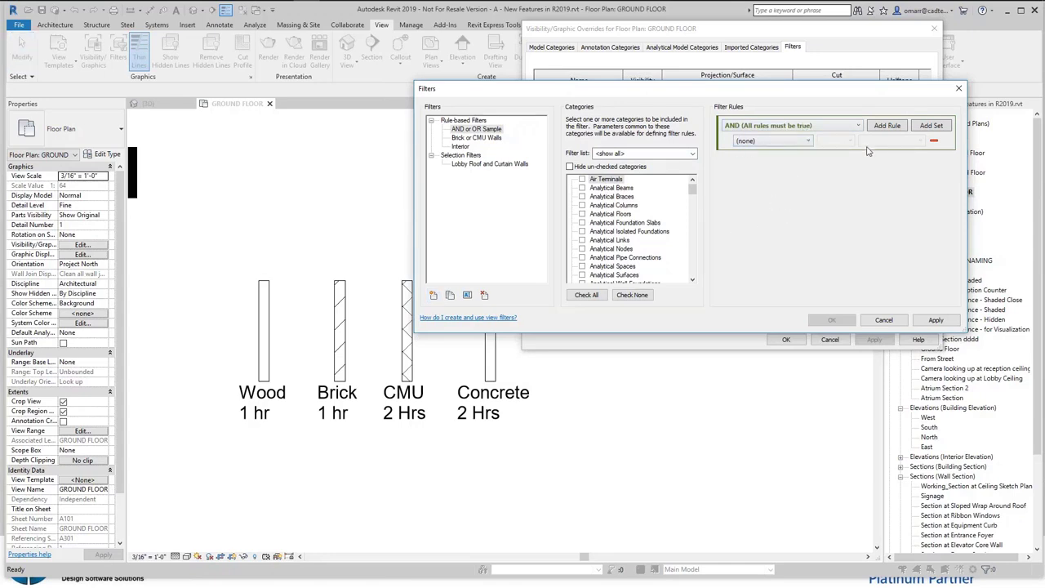
Apply the AND or OR Sample filter to the Walls category
click(806, 143)
click(793, 144)
drag(689, 192, 679, 278)
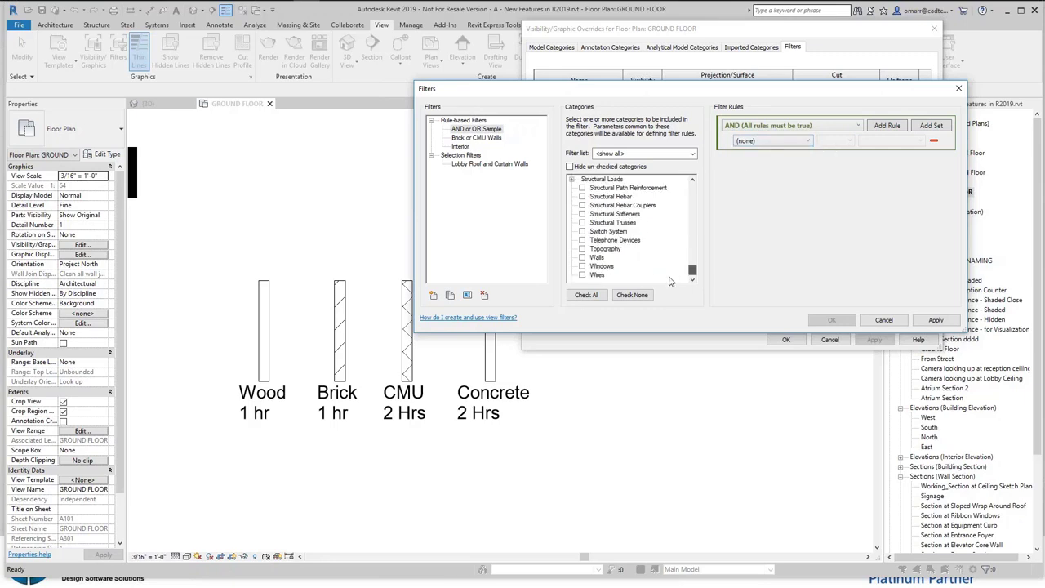
click(583, 258)
Set the AND or OR Sample filter's first AND rule to Fire Rating equals 1 hr
click(807, 141)
scroll(764, 220, up, 2)
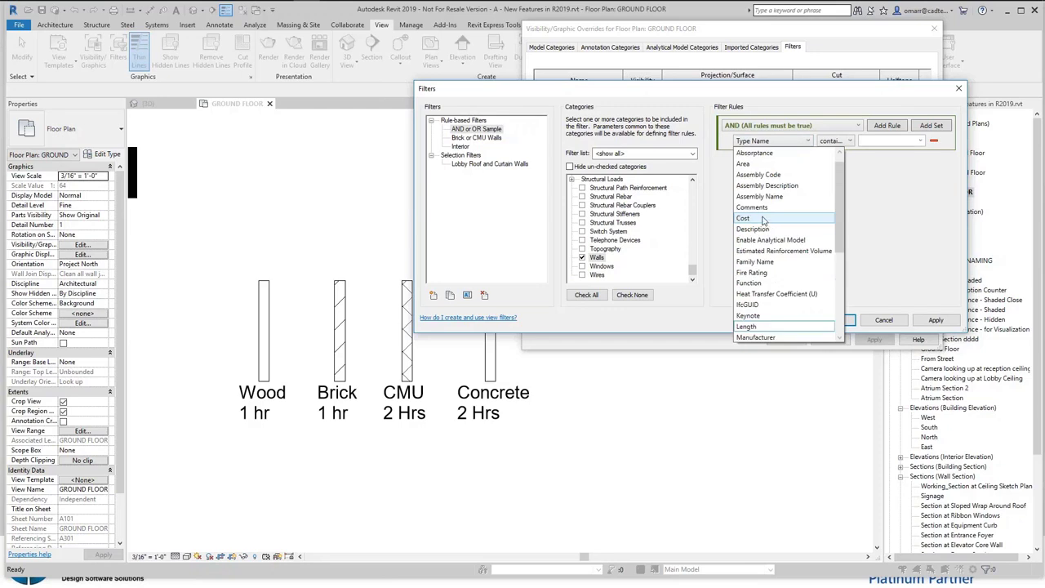
scroll(763, 222, down, 5)
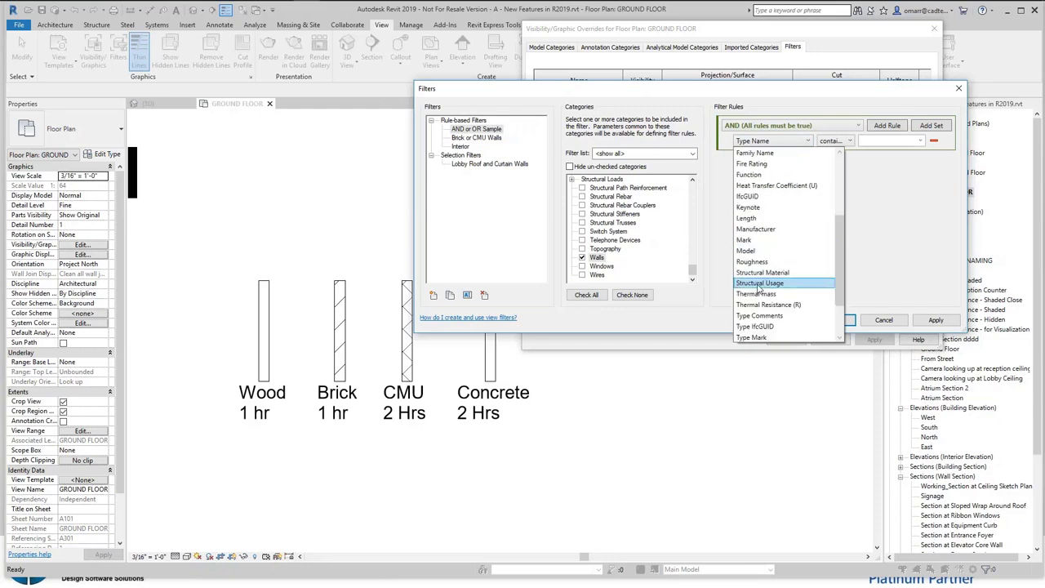
scroll(766, 226, up, 5)
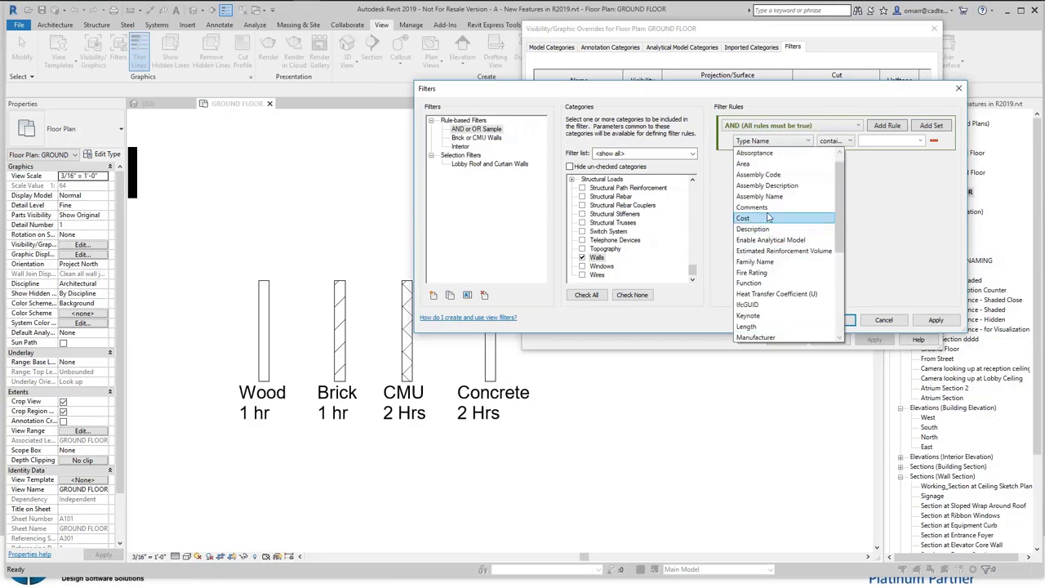
click(761, 274)
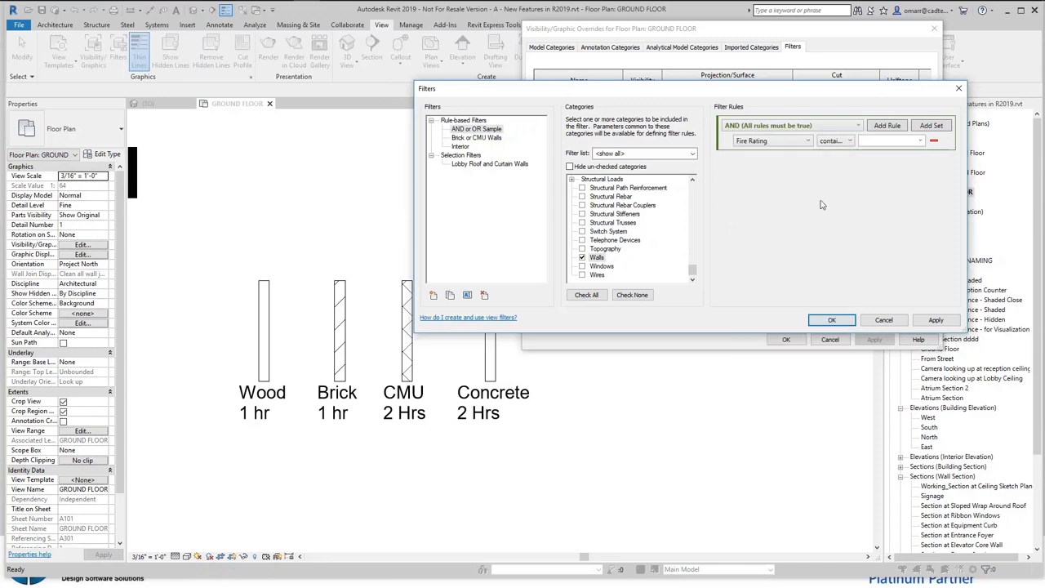
click(850, 142)
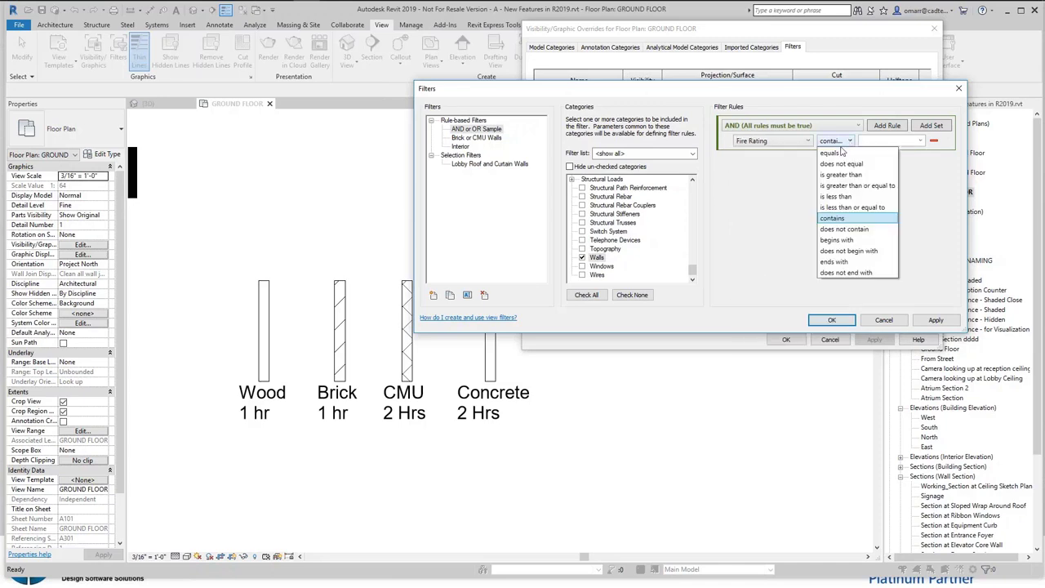
click(841, 154)
click(920, 141)
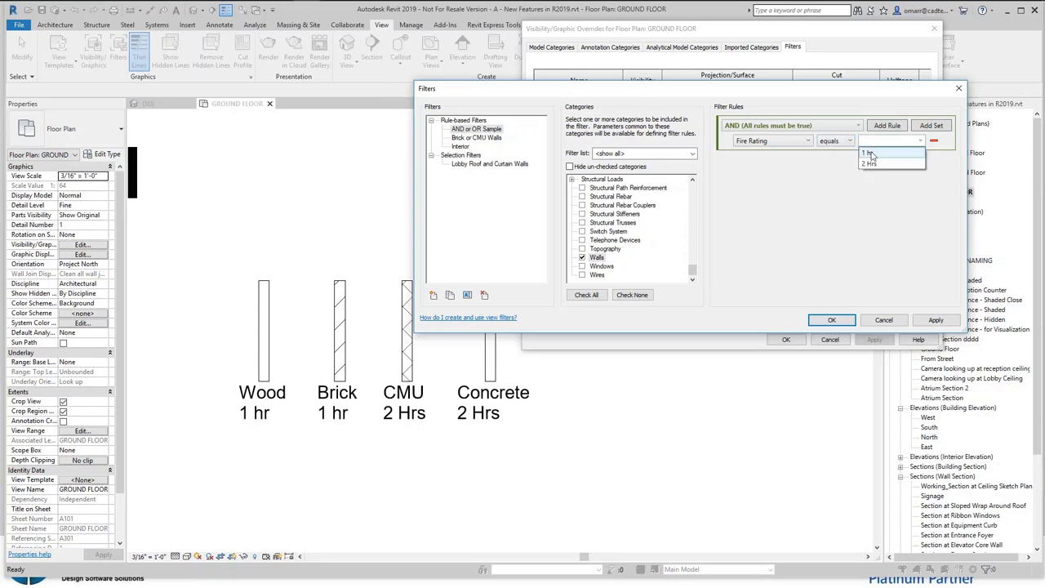
click(871, 154)
Add a second rule to the AND set requiring Function equals Interior
click(887, 126)
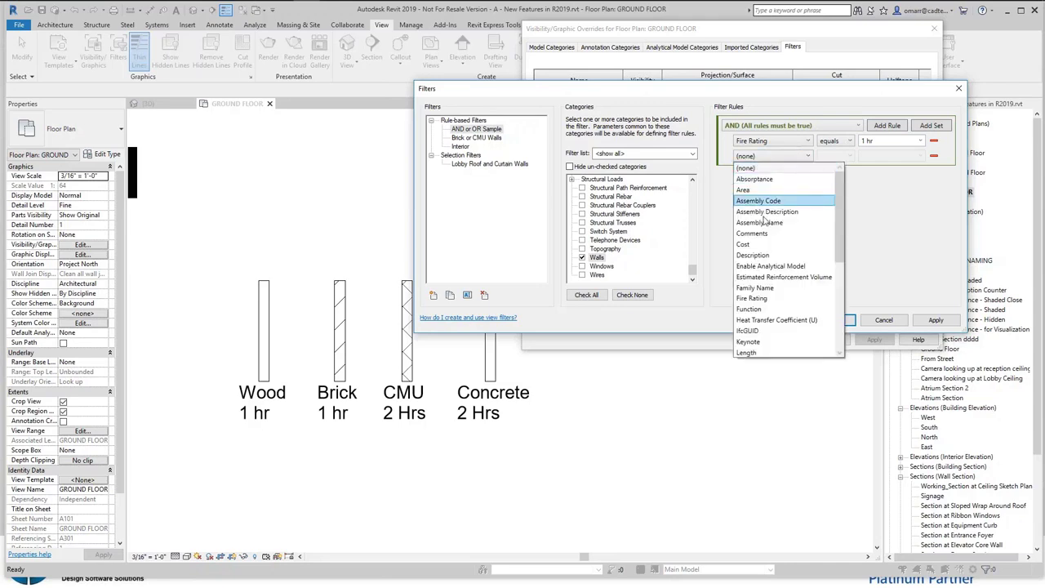
click(758, 310)
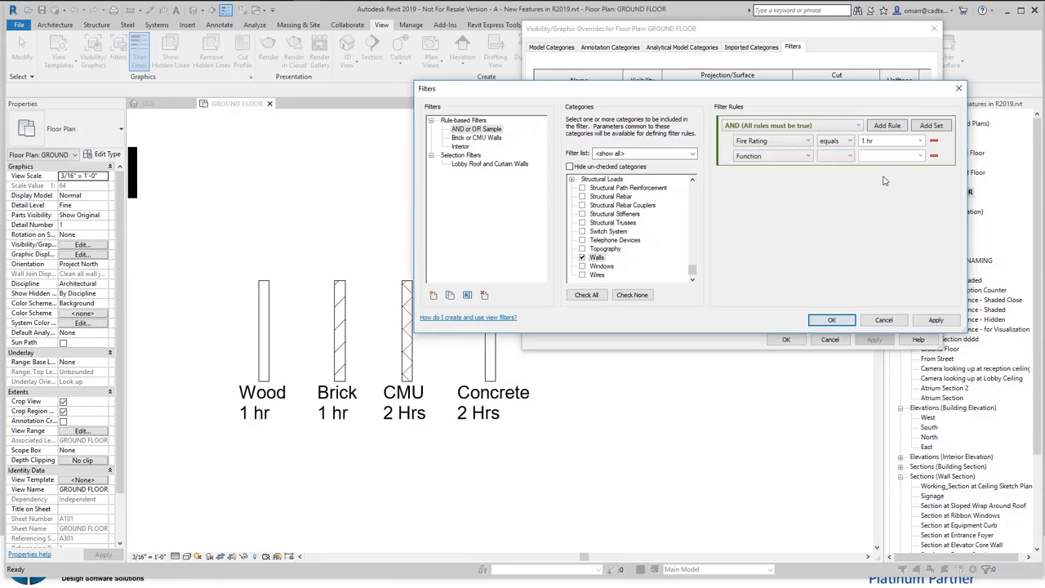
click(847, 156)
click(849, 166)
click(890, 156)
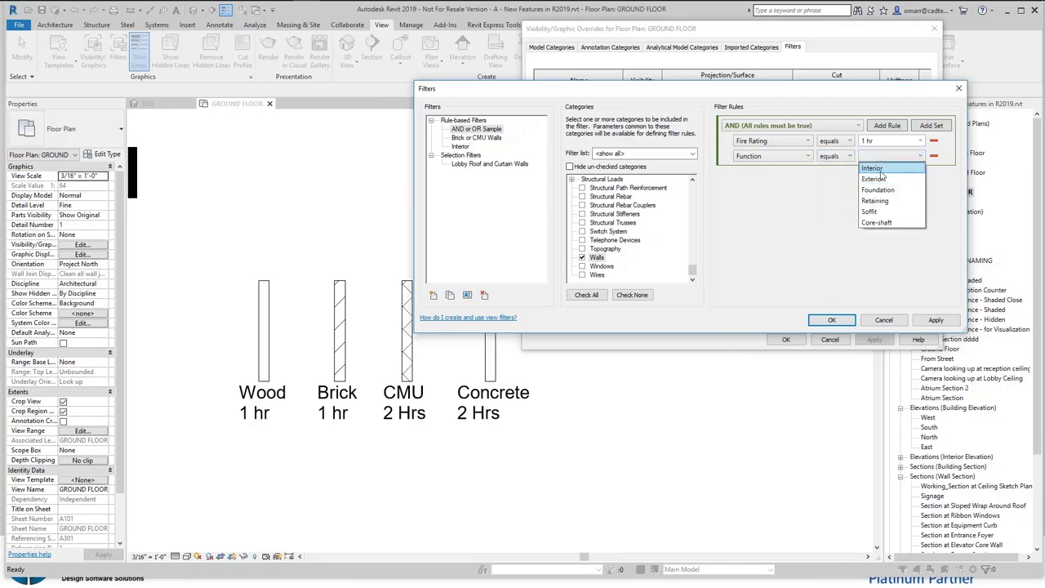
click(874, 168)
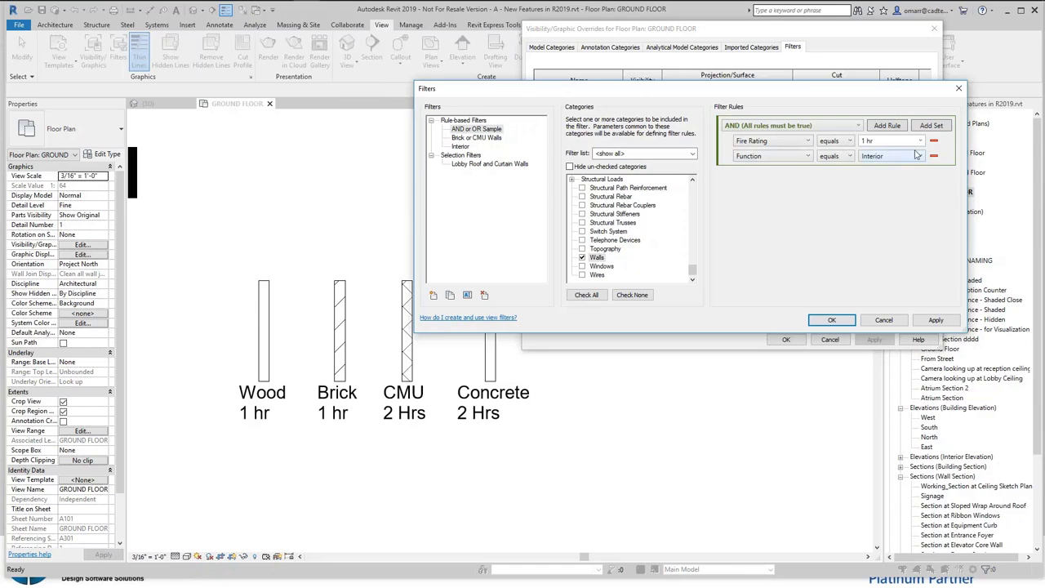
Nest an OR set inside the AND rules with a rule that Type Name contains Brick
click(931, 125)
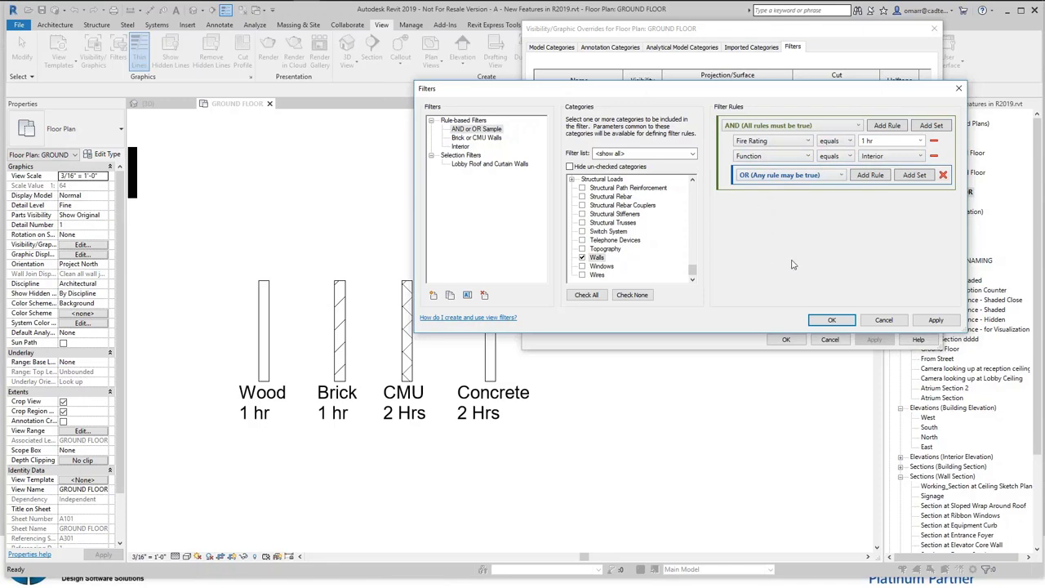
click(871, 175)
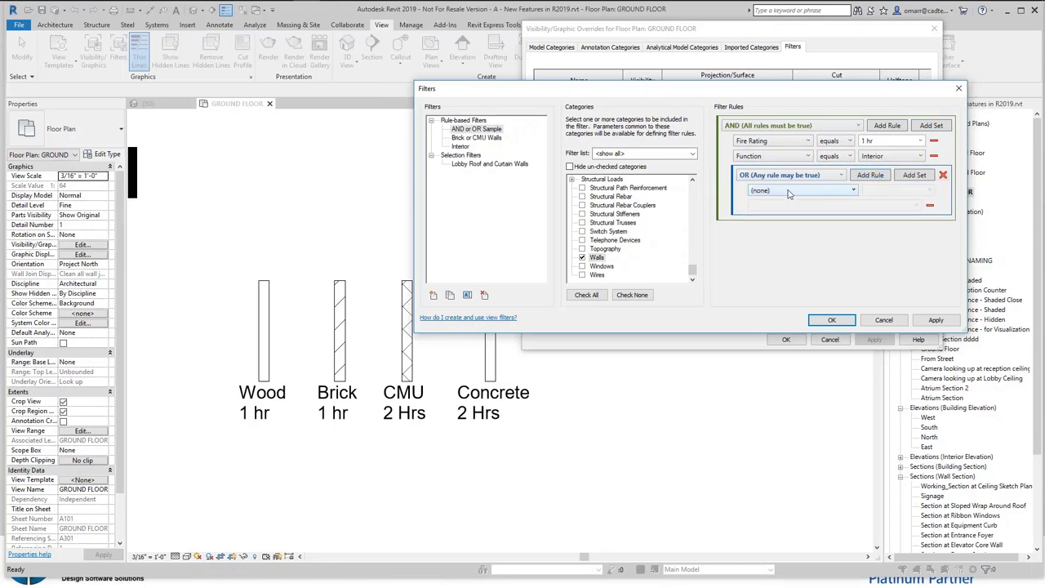
click(784, 192)
scroll(786, 302, down, 4)
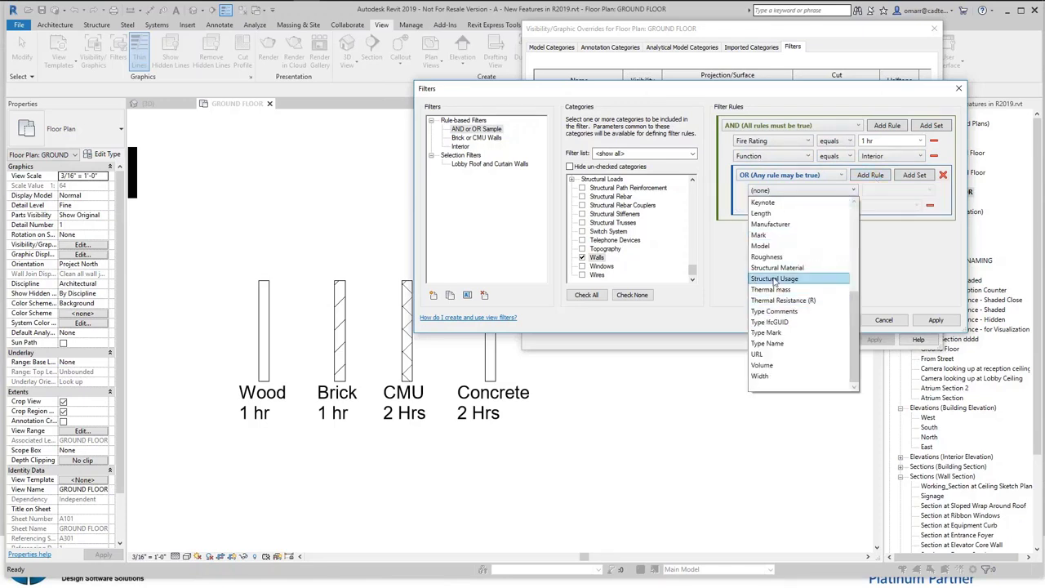
click(773, 343)
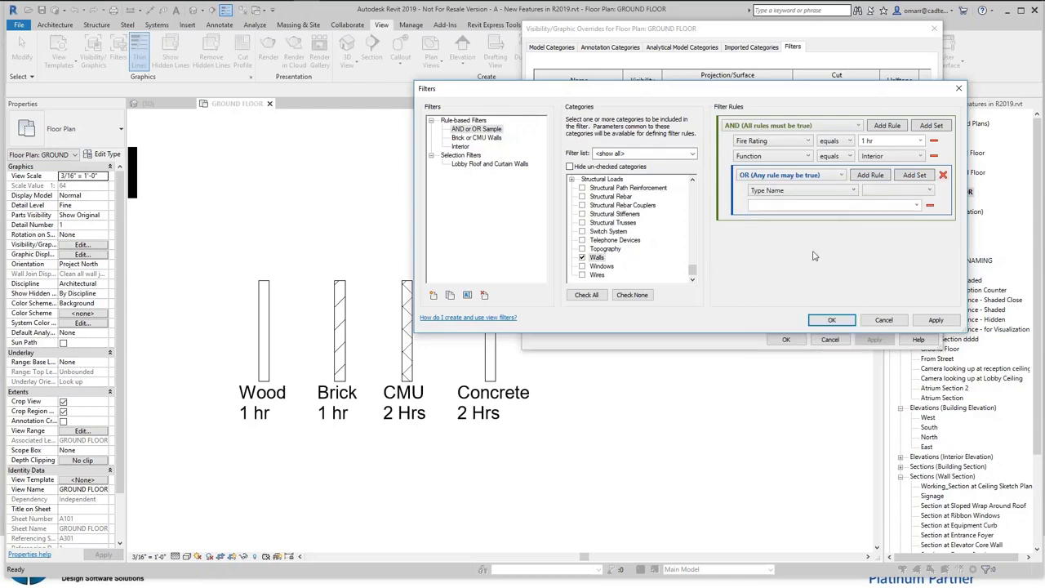
click(880, 193)
click(886, 268)
Add a second rule to the nested OR set, Type Name contains CMU, and save the filter definition
click(868, 177)
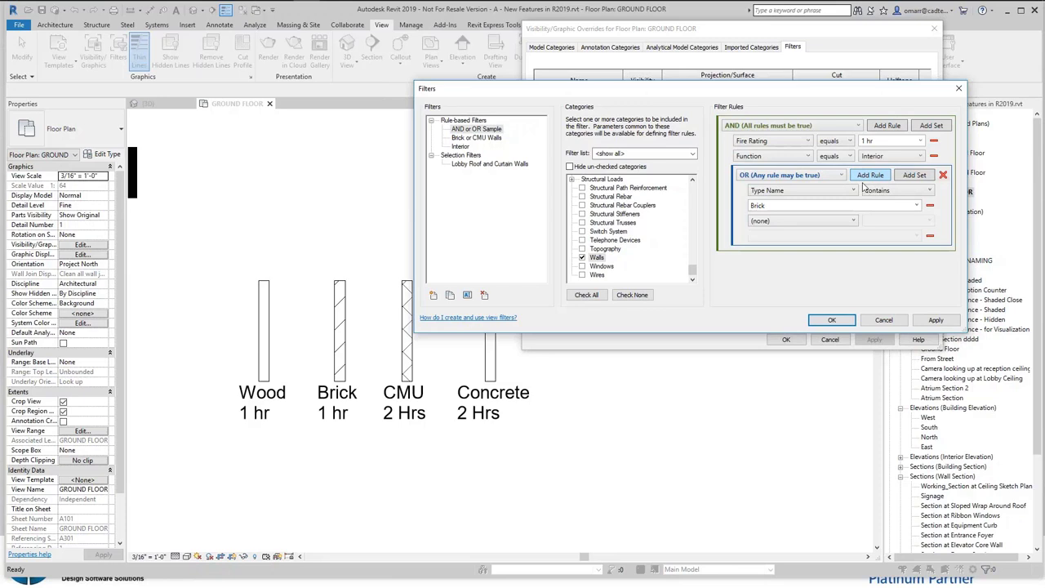
click(823, 222)
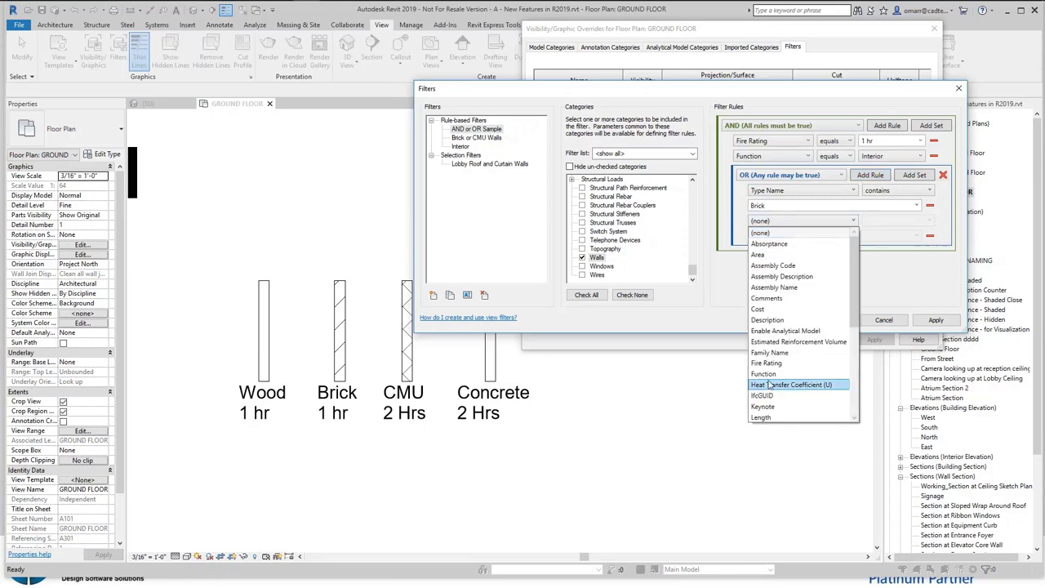
scroll(772, 406, down, 5)
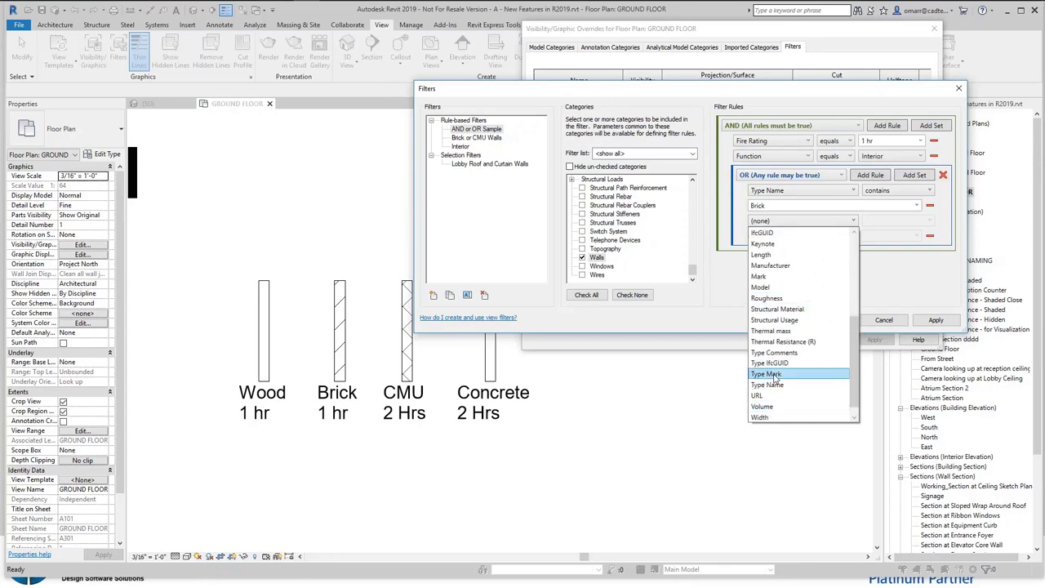
click(767, 385)
click(892, 222)
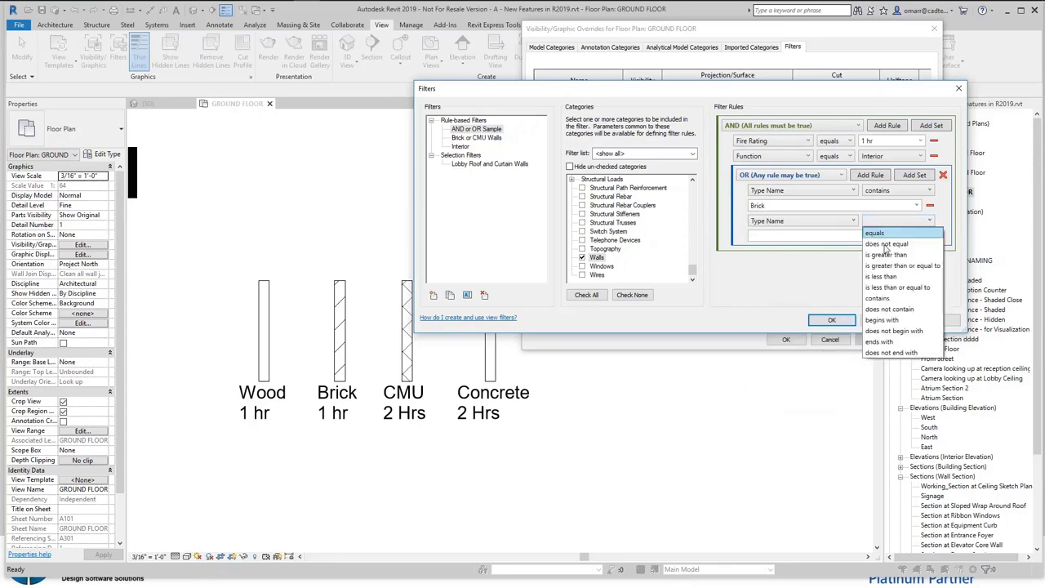
click(885, 298)
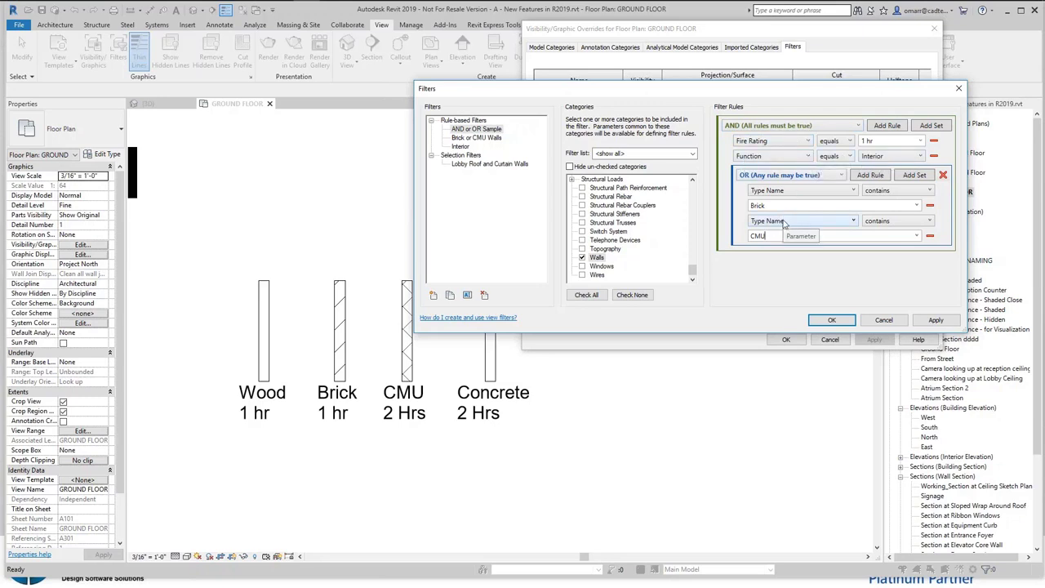
click(832, 320)
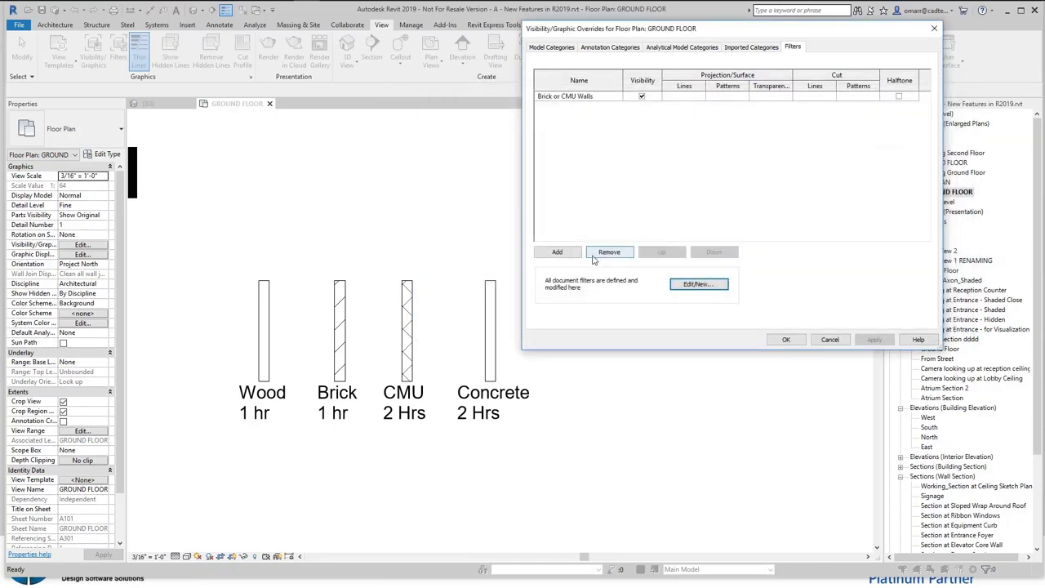
Add the AND or OR Sample filter to the GROUND FLOOR plan, turn off its visibility, and accept the overrides
click(557, 251)
click(696, 142)
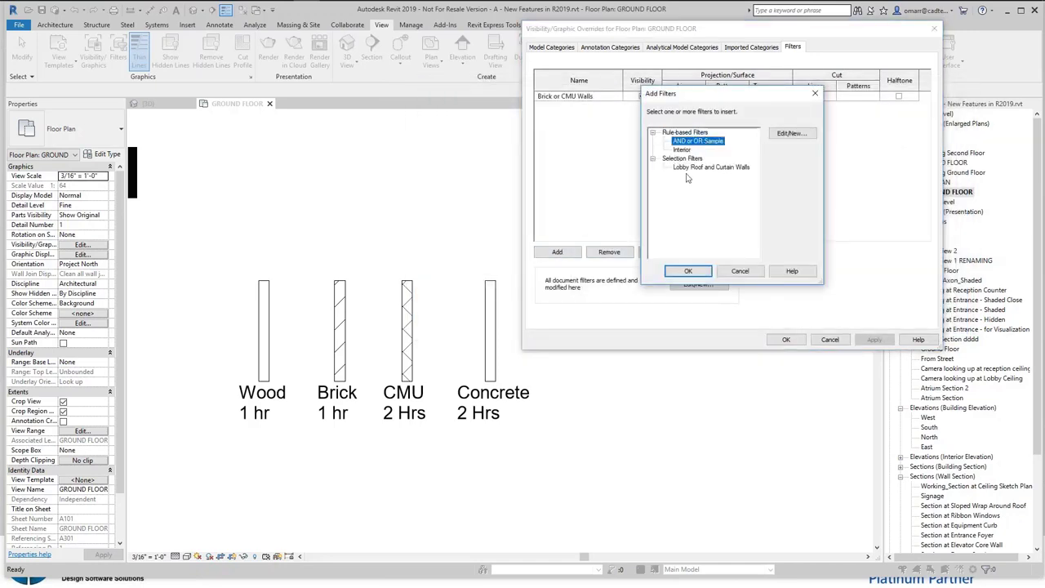
click(689, 268)
click(642, 107)
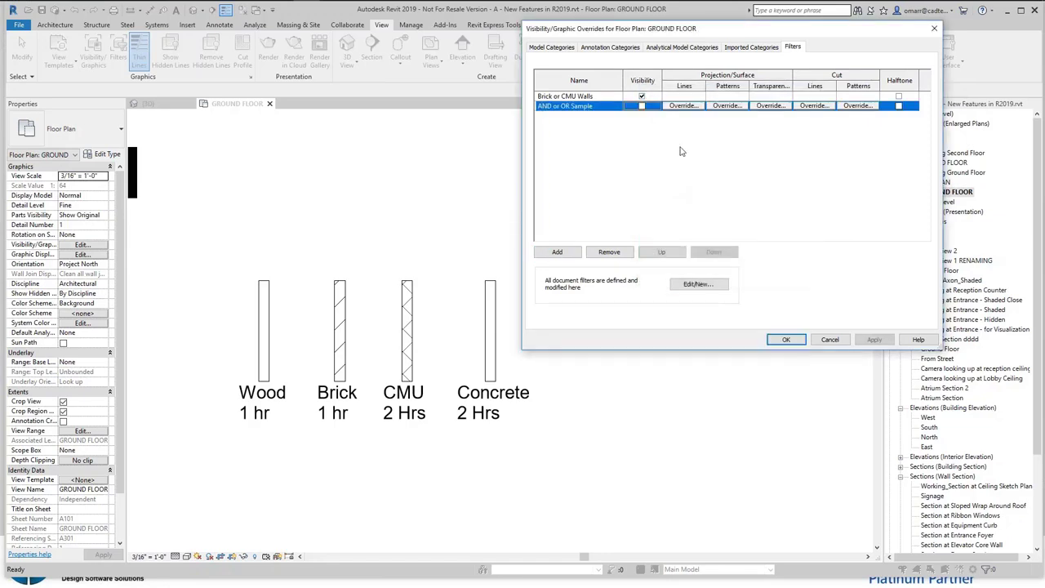
click(785, 339)
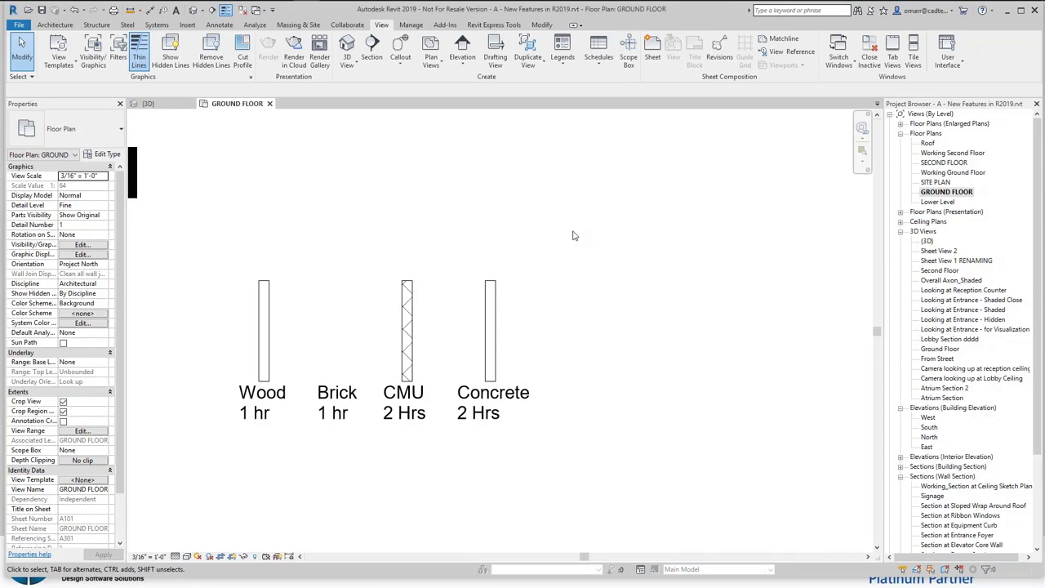
scroll(573, 236, down, 3)
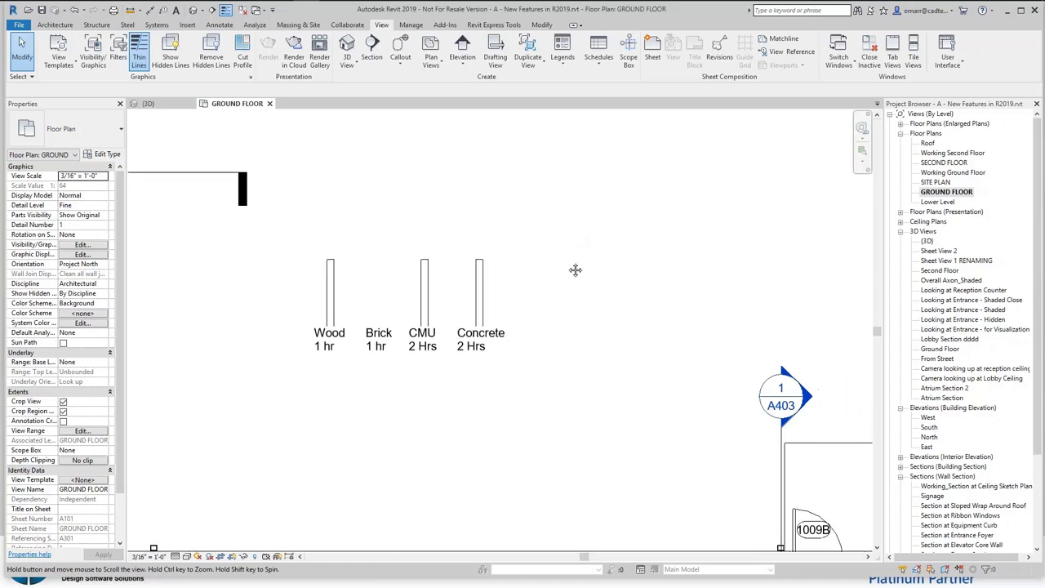
Open the {3D} view and bring up the by-element graphic overrides for the brown wall carrying the NEW FEATURES sign
double_click(928, 242)
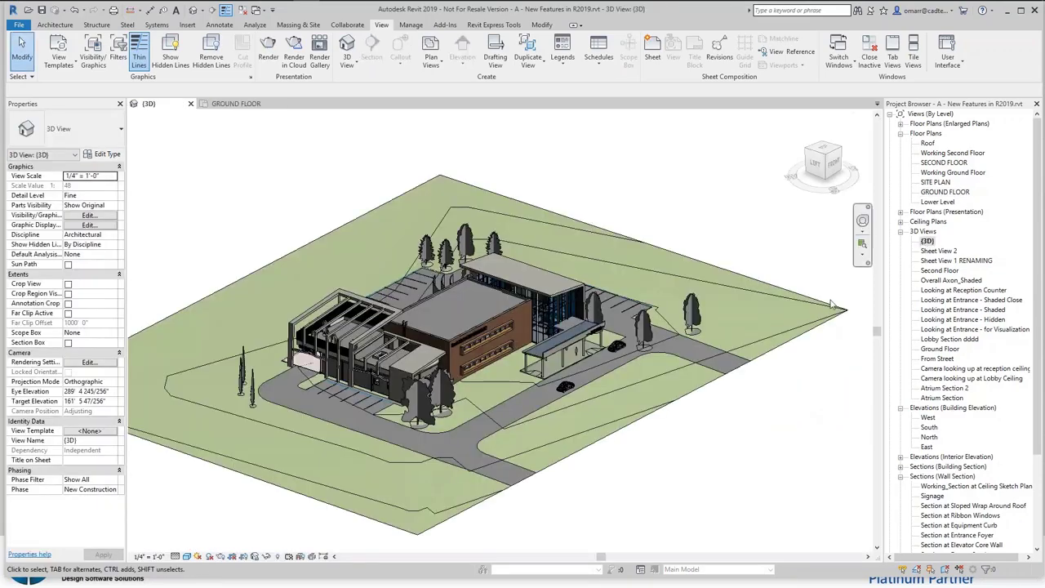
scroll(523, 317, up, 5)
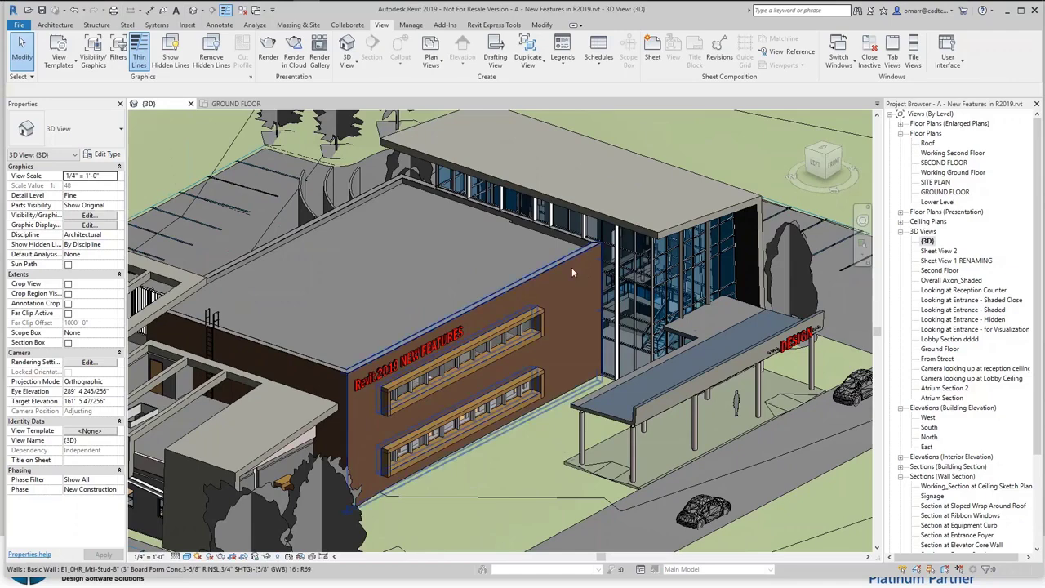
click(568, 269)
right_click(565, 271)
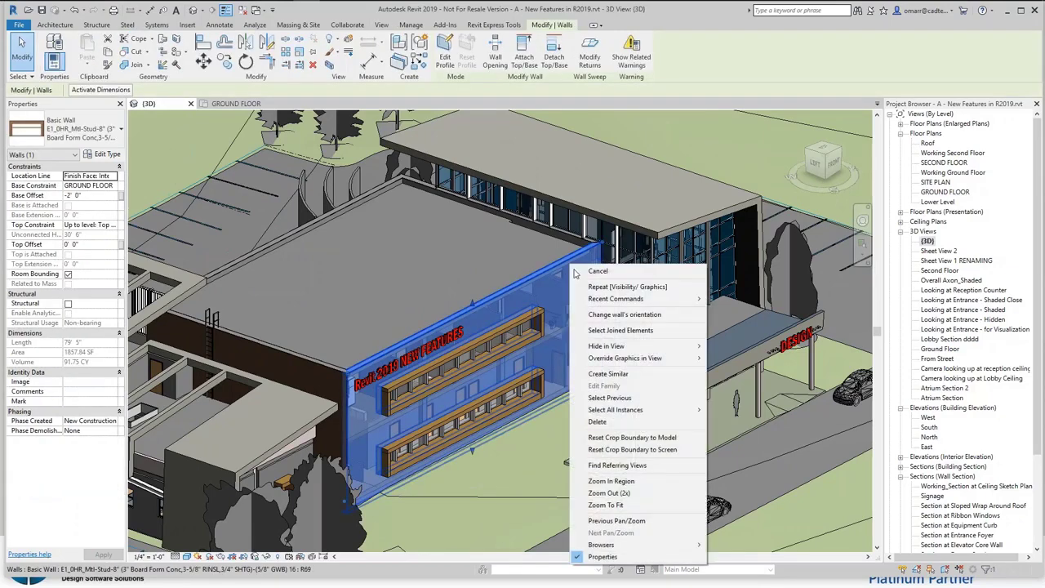
mouse_move(630, 360)
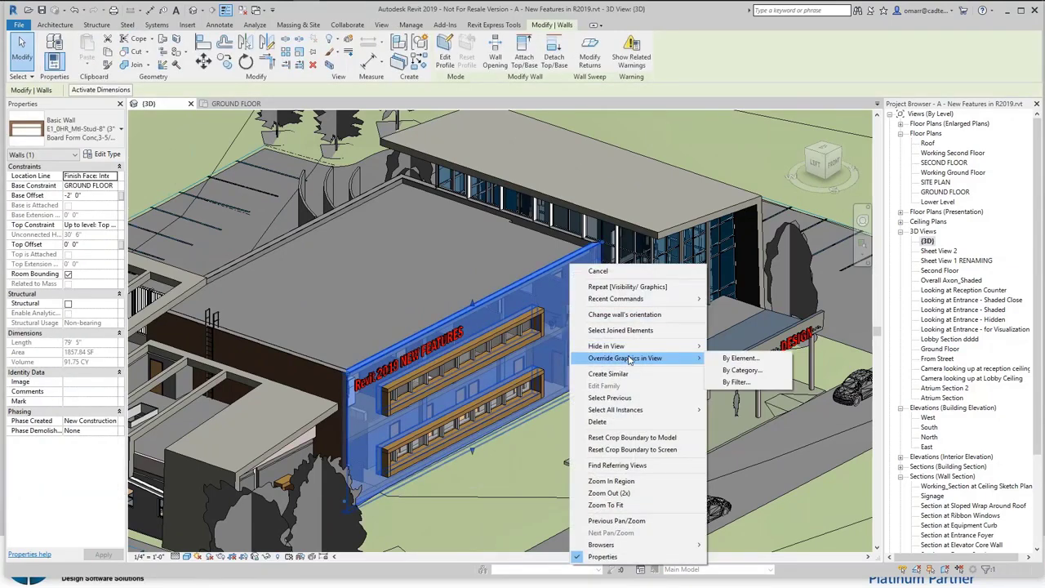
click(740, 357)
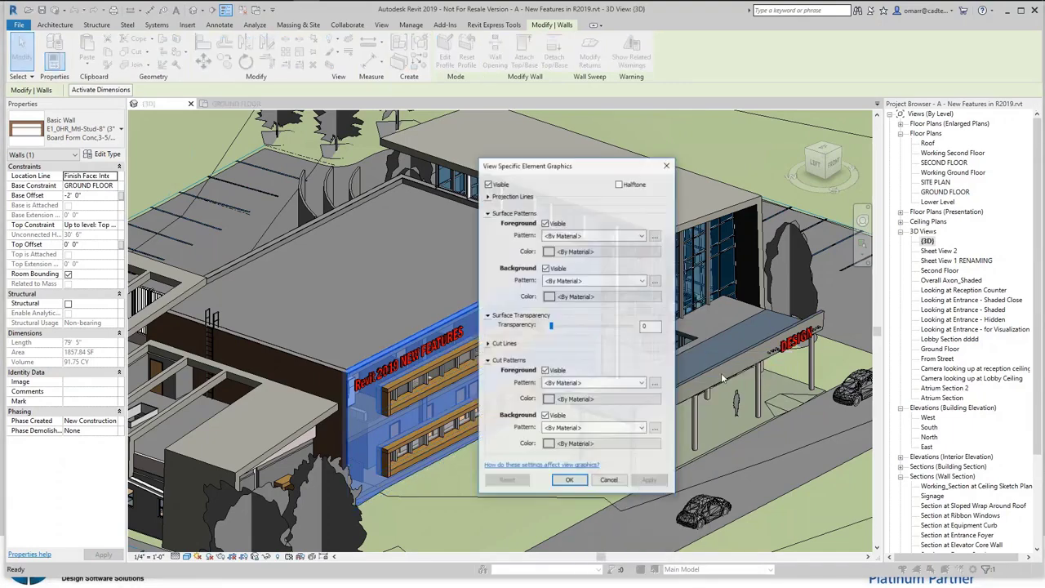
drag(591, 173, 630, 167)
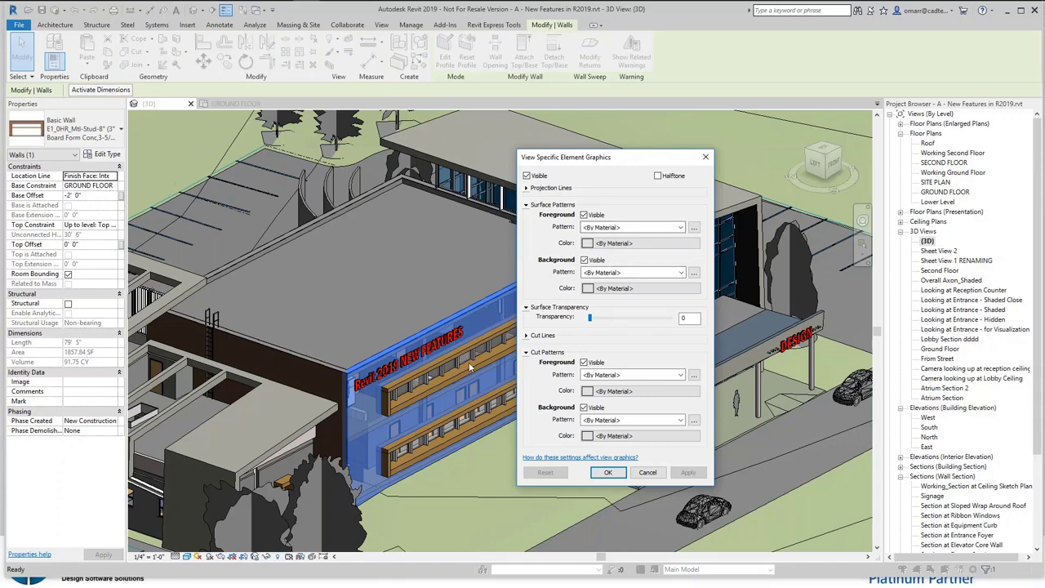
Override the wall's surface patterns with Concrete as the foreground and Vertical as the background
click(632, 228)
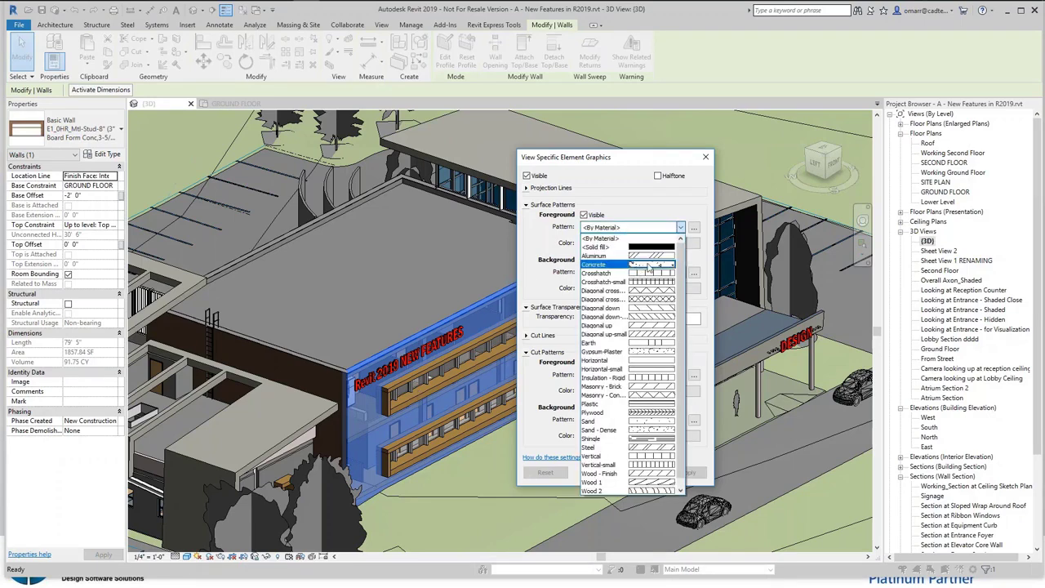
click(648, 267)
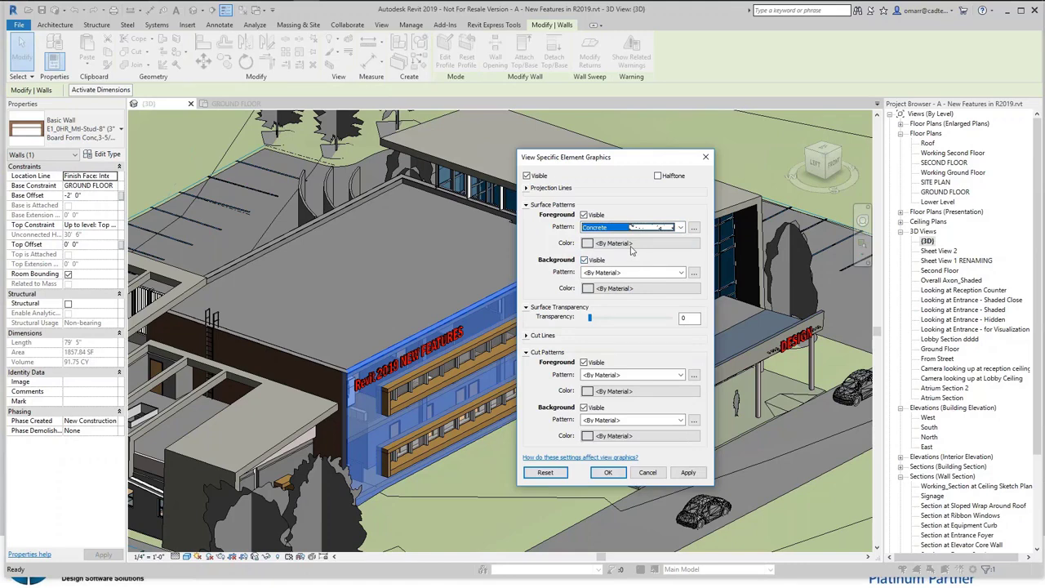
click(622, 274)
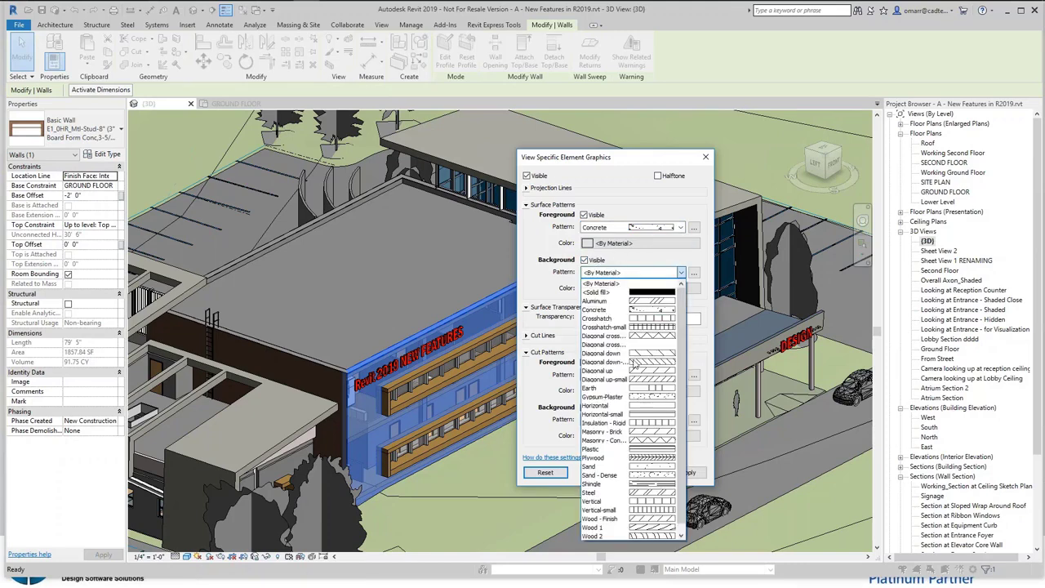
scroll(636, 408, down, 1)
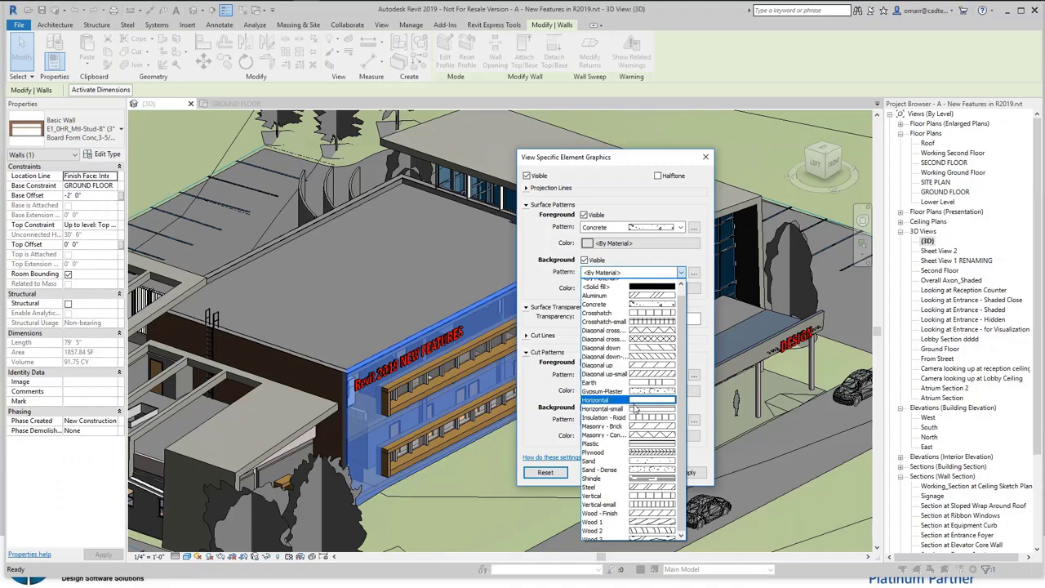
click(621, 494)
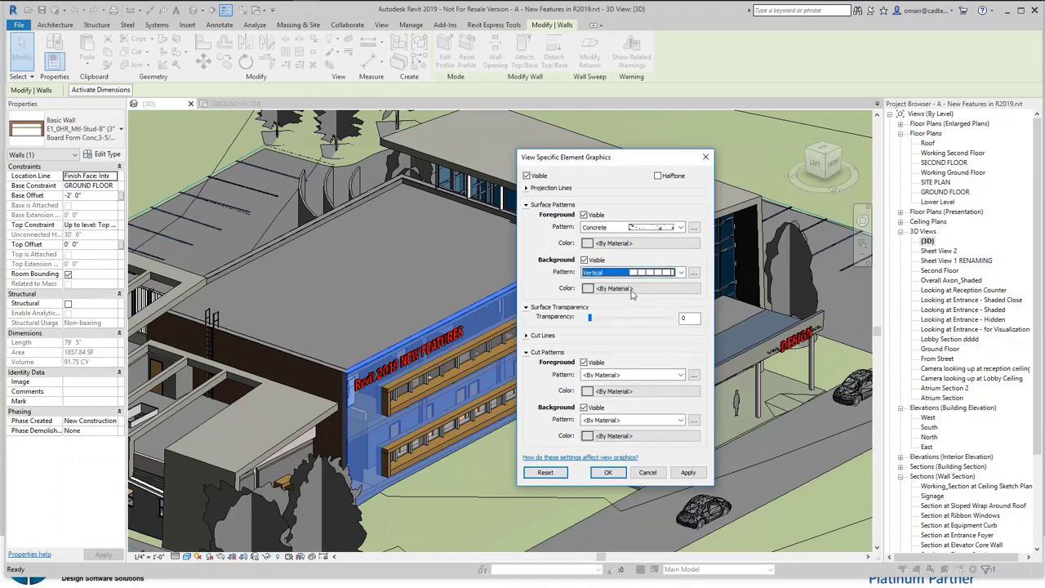
Set the background surface pattern's color to navy blue RGB 000-000-128 and accept the wall's graphic overrides
click(631, 290)
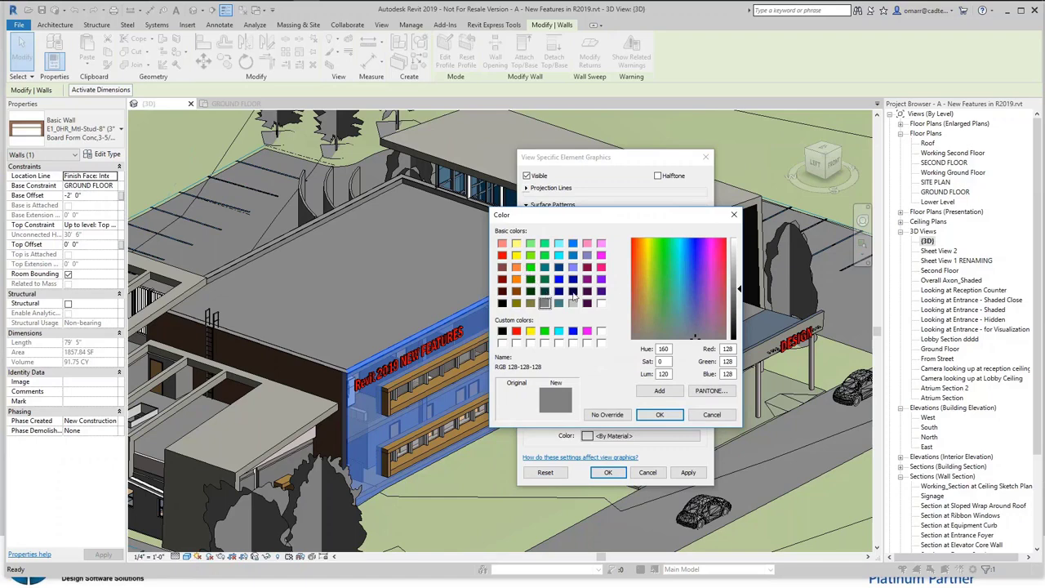
click(558, 291)
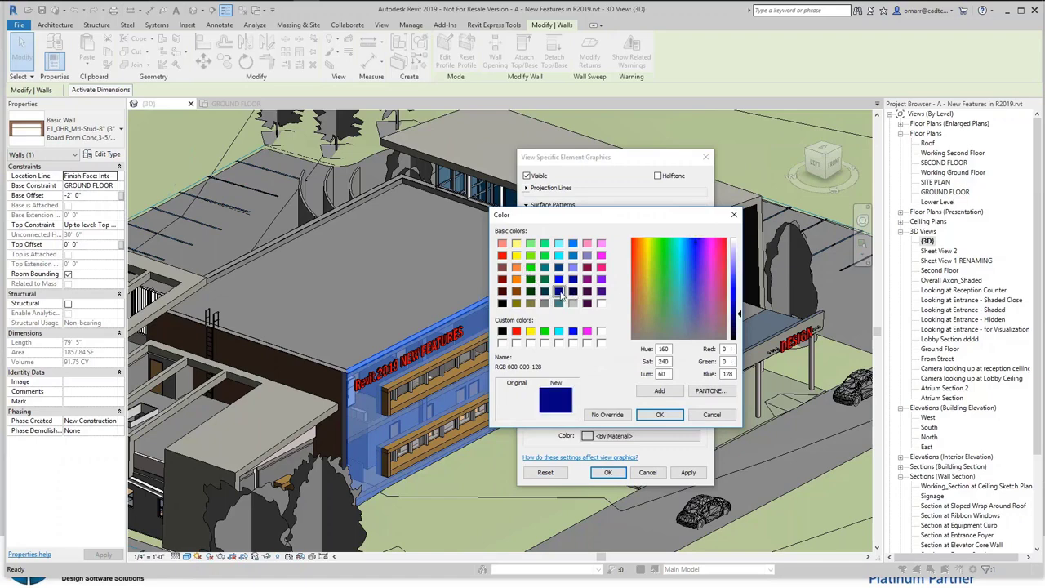
click(661, 415)
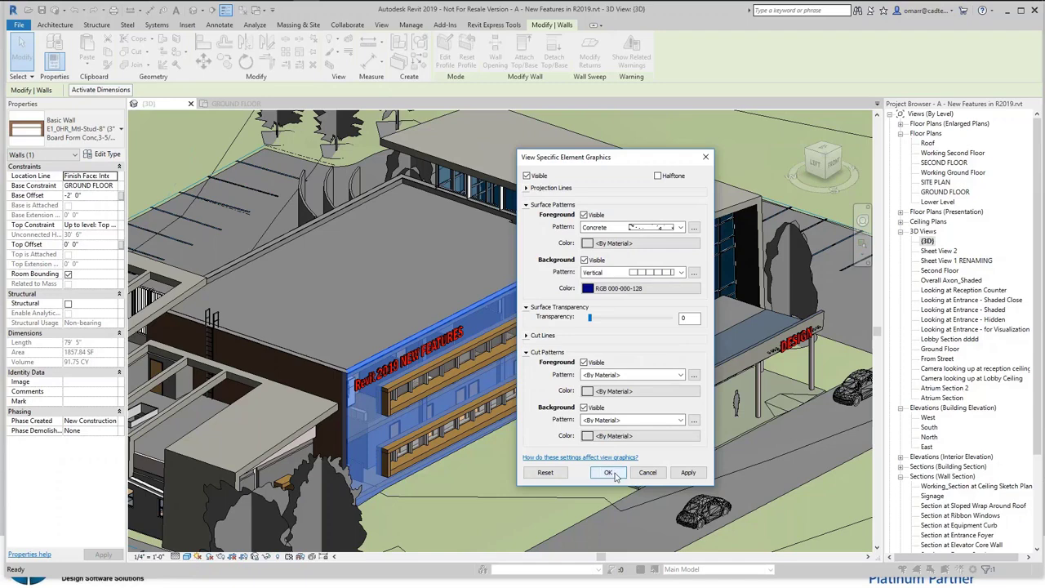
click(688, 472)
click(609, 473)
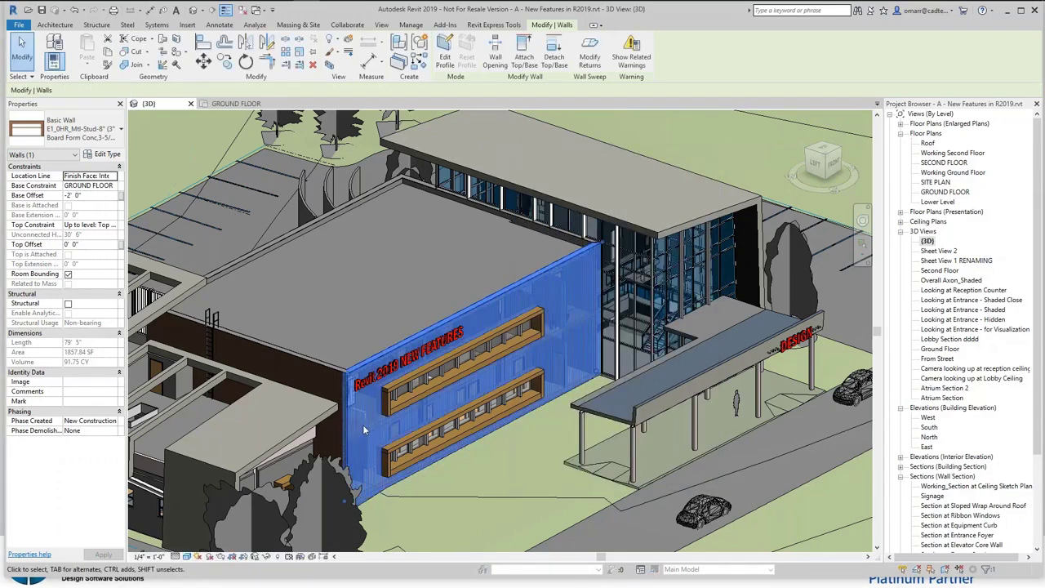
Examine the concrete foreground and blue vertical background patterns on the NEW FEATURES wall close up and at different zoom levels
scroll(363, 426, up, 8)
key(Escape)
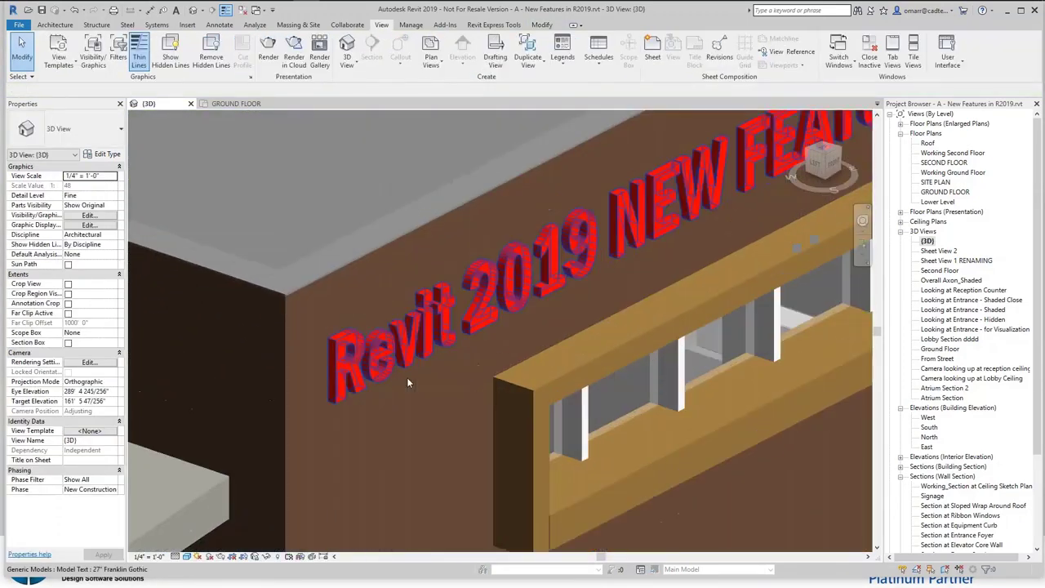
scroll(407, 378, up, 5)
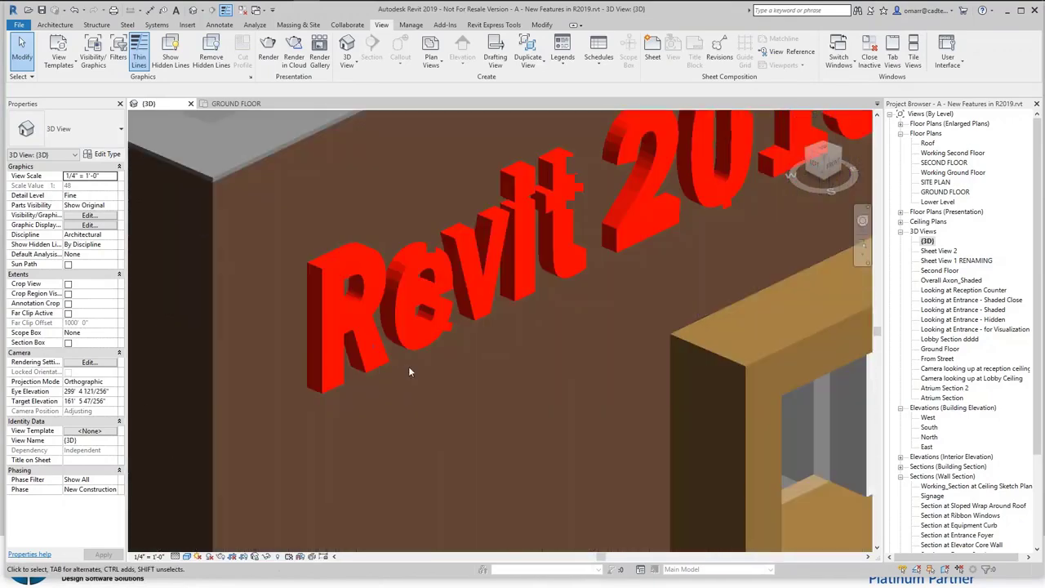
middle_drag(409, 368, 460, 337)
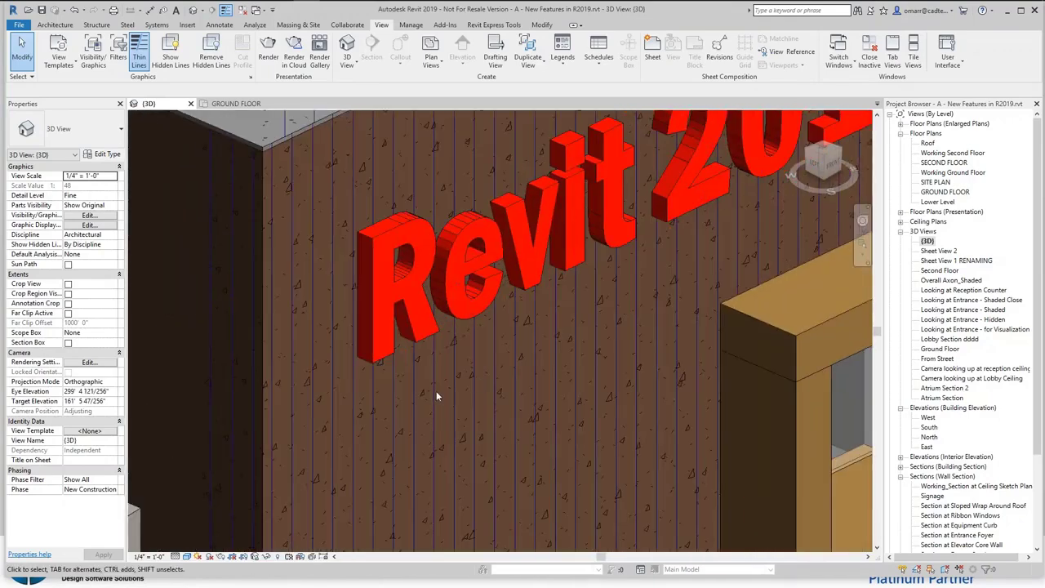
shift+middle_drag(506, 391, 452, 341)
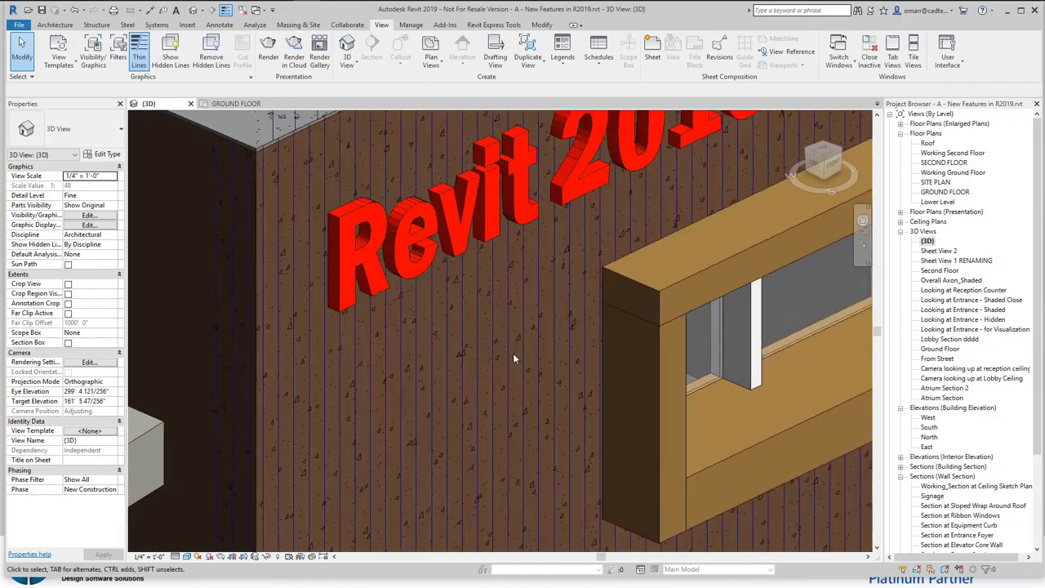
scroll(512, 353, down, 2)
shift+middle_drag(513, 353, 363, 316)
scroll(355, 378, up, 5)
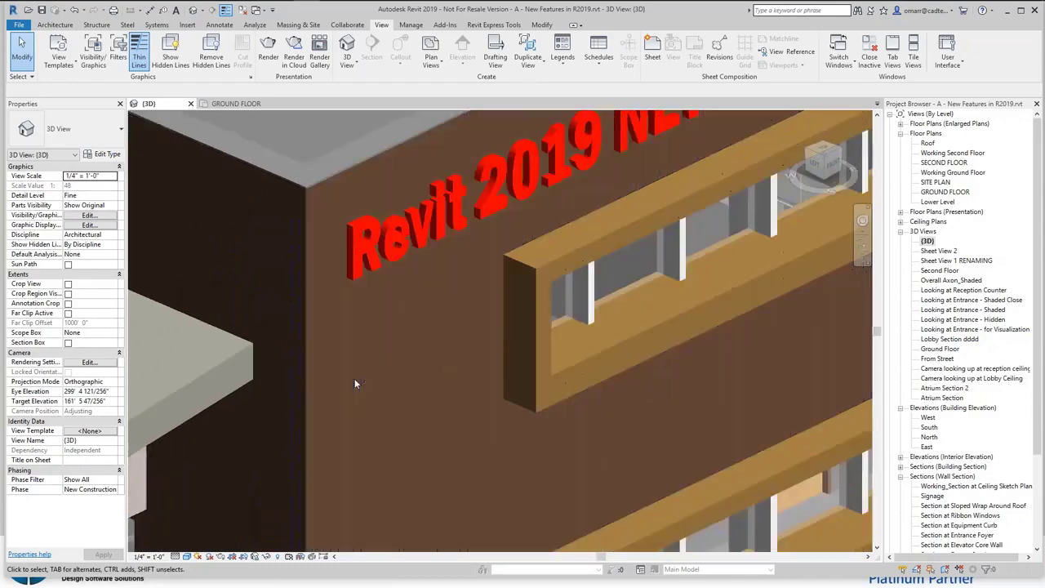
scroll(354, 378, down, 5)
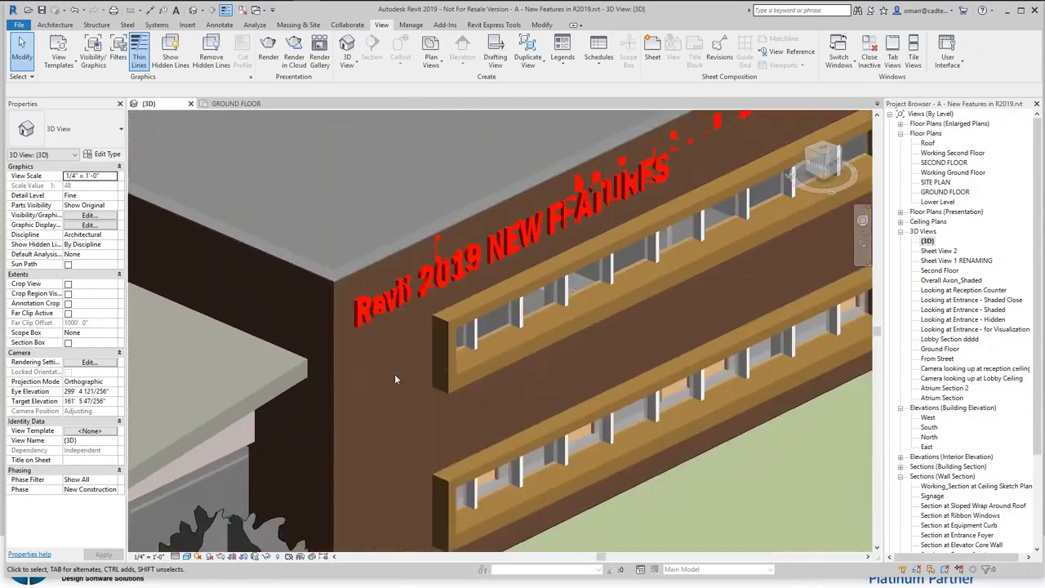
scroll(394, 379, down, 2)
shift+middle_drag(361, 362, 506, 360)
scroll(507, 359, up, 1)
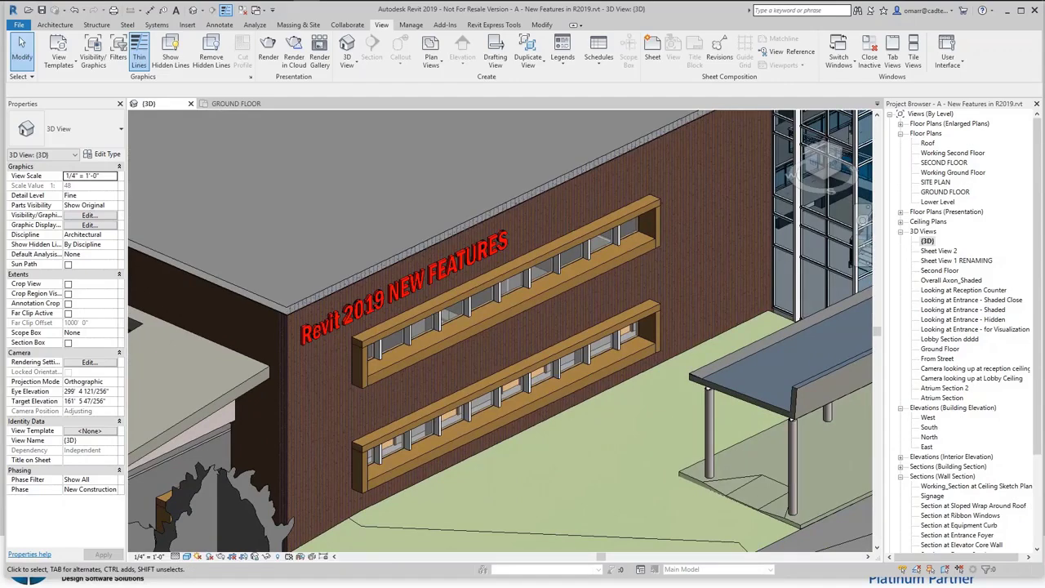
Turn on the Levels annotation category in the {3D} view's visibility and graphic overrides
scroll(487, 392, down, 3)
middle_drag(491, 392, 516, 370)
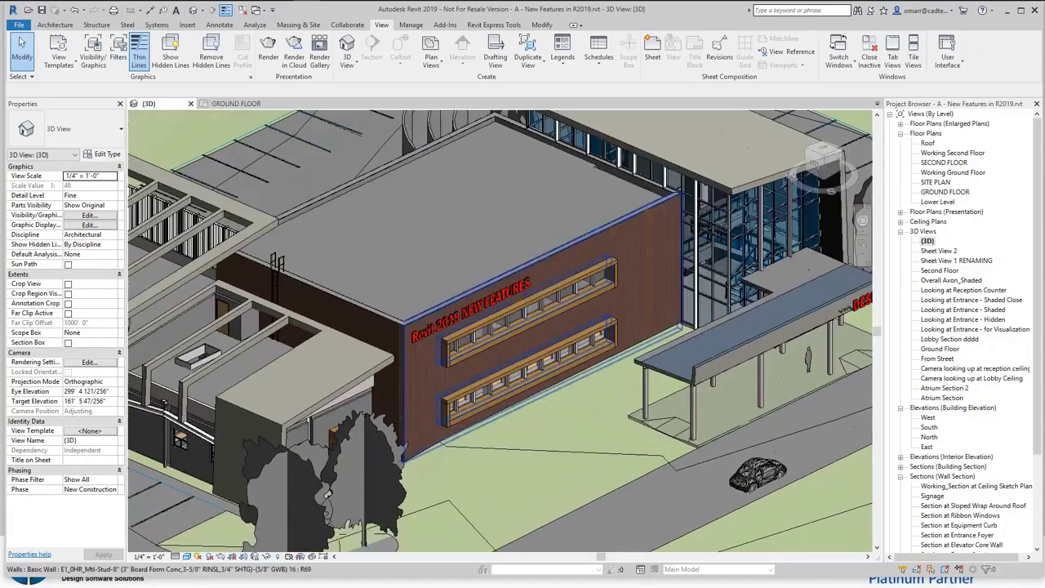
scroll(520, 416, down, 1)
scroll(584, 403, down, 2)
scroll(584, 404, down, 1)
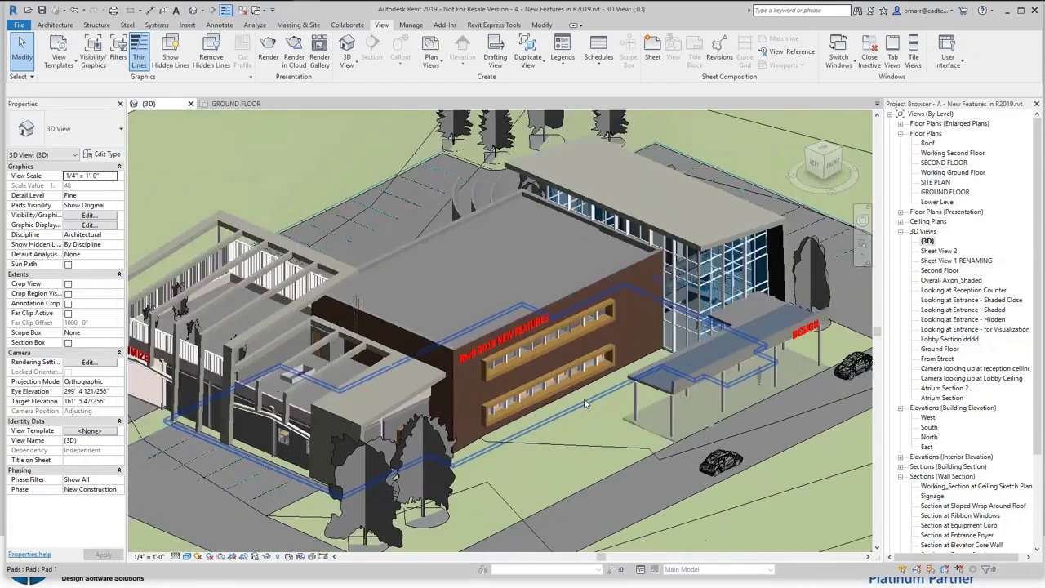
middle_drag(584, 404, 548, 376)
scroll(594, 385, down, 2)
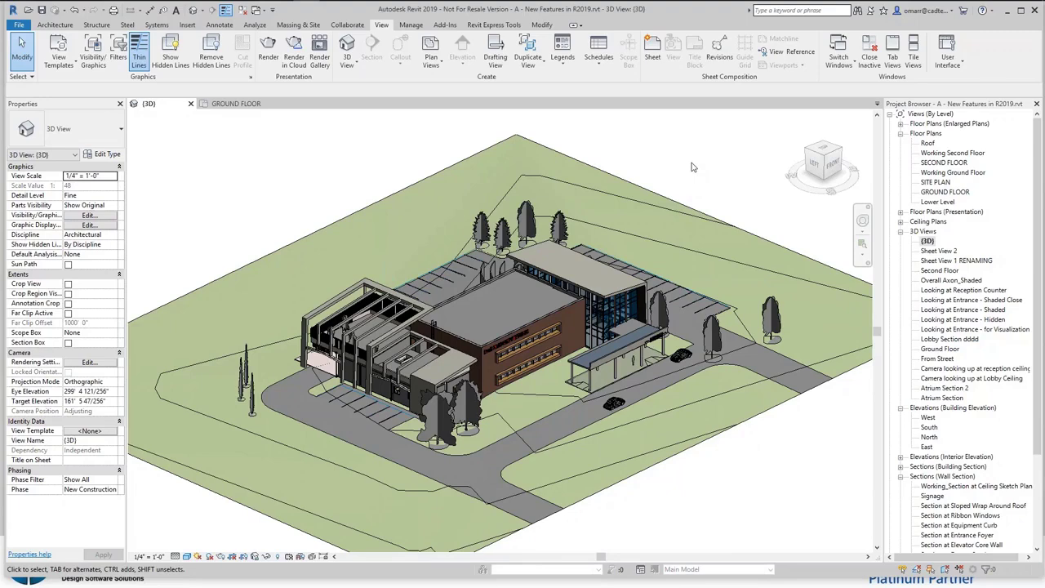
key(v)
key(g)
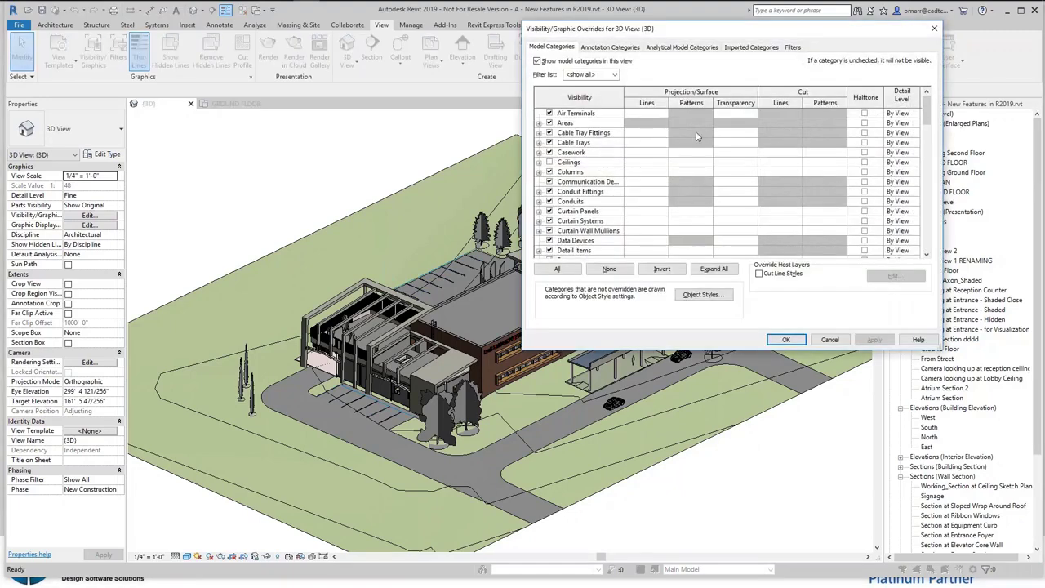
click(609, 47)
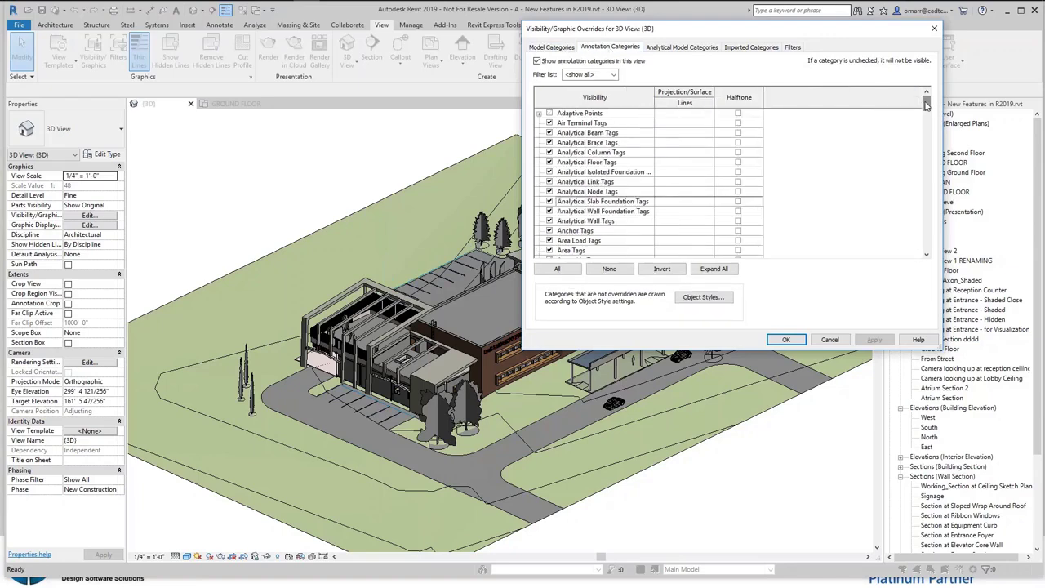
drag(926, 102, 921, 163)
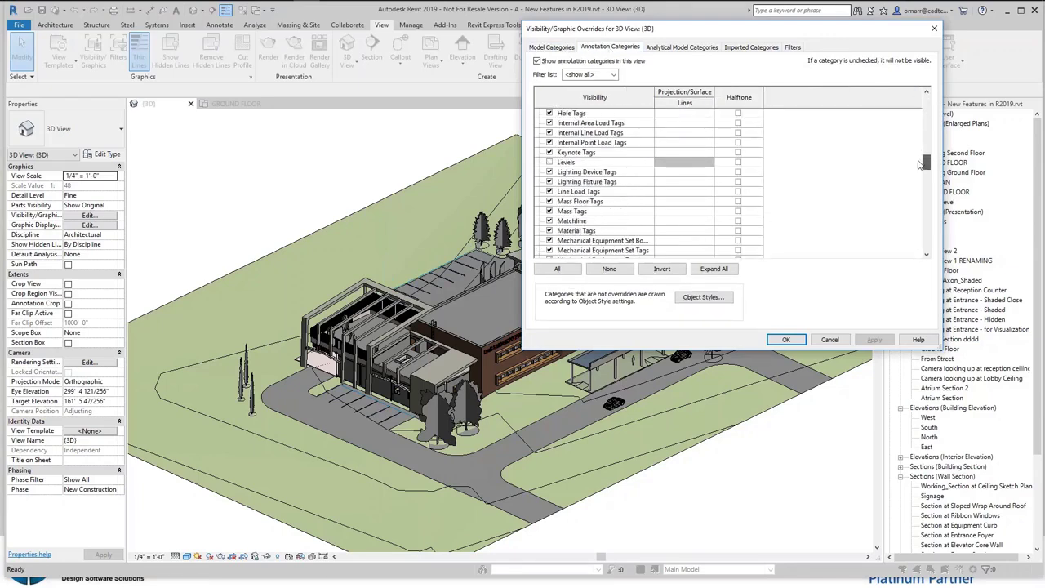
click(550, 161)
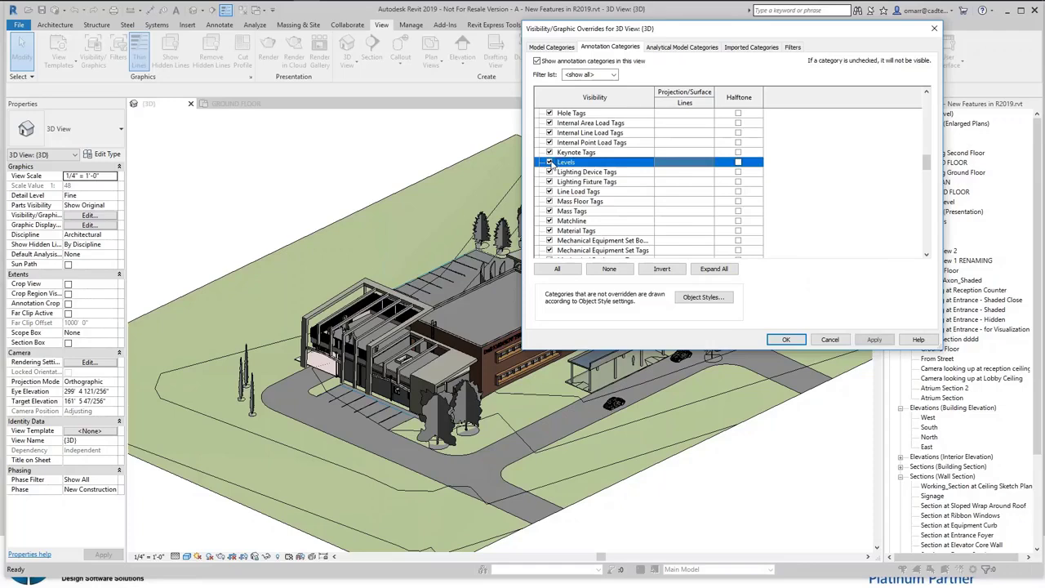
click(787, 339)
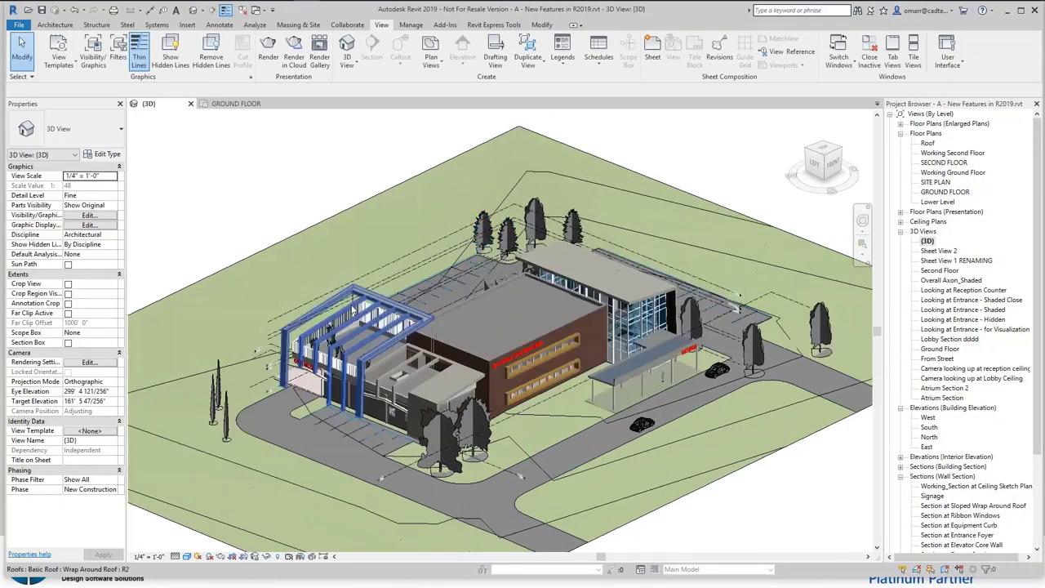
Examine the level lines and their name and elevation heads around the wing with the OPTIMIZE sign
scroll(231, 326, up, 5)
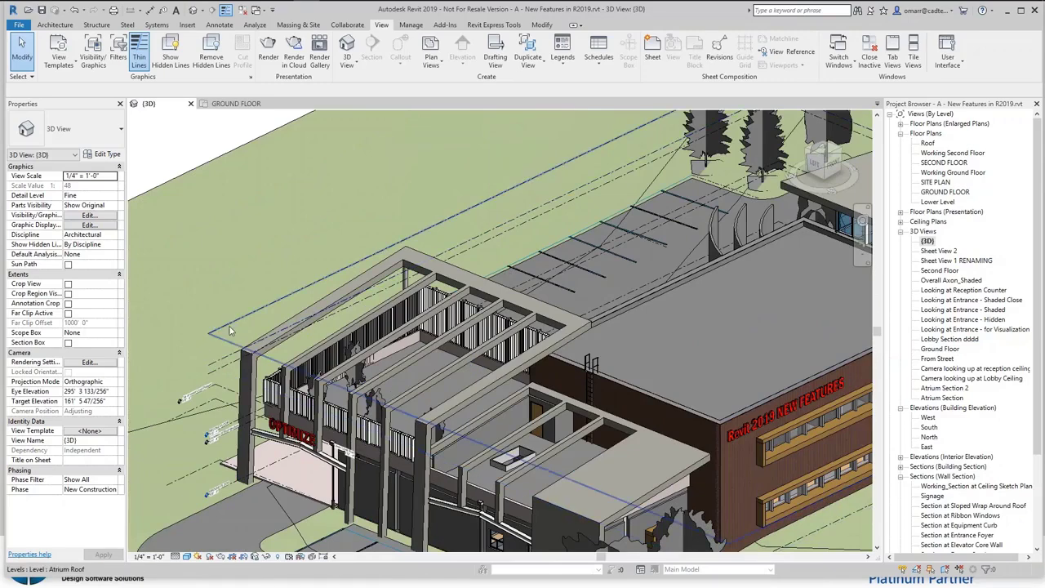
scroll(216, 377, up, 5)
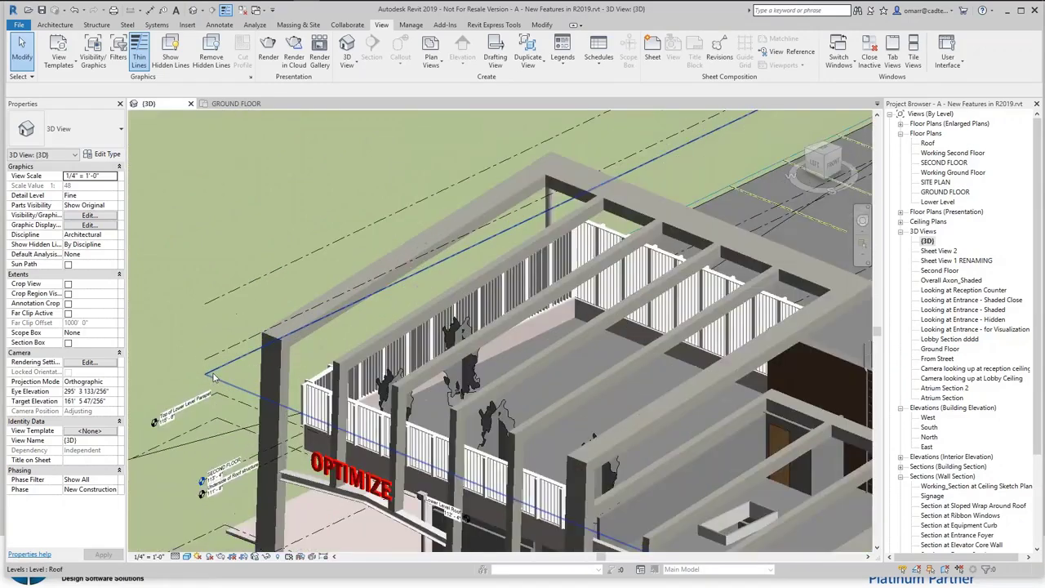
scroll(244, 323, down, 3)
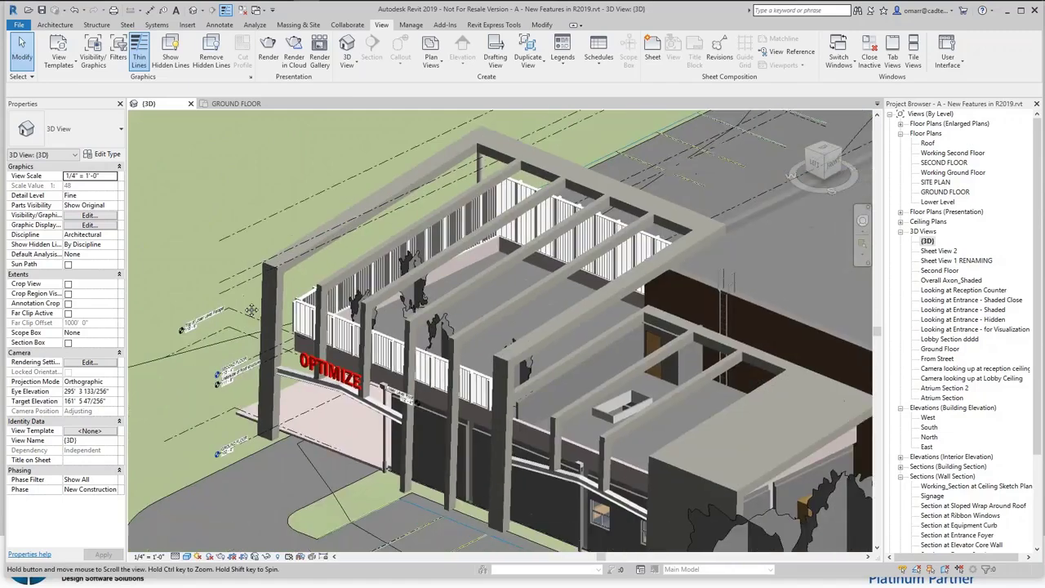
scroll(252, 311, down, 2)
middle_drag(258, 310, 232, 316)
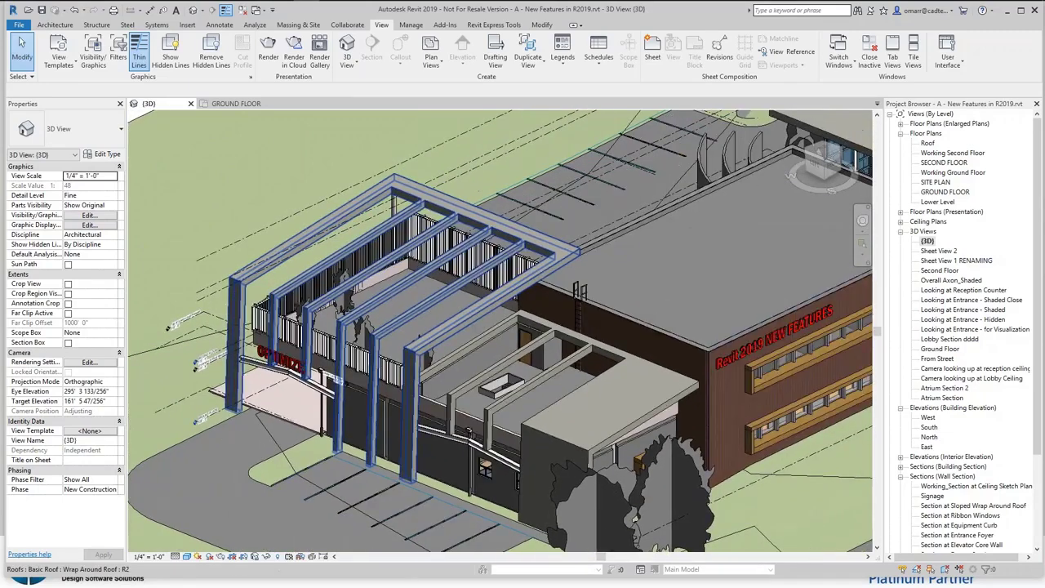
scroll(229, 307, up, 2)
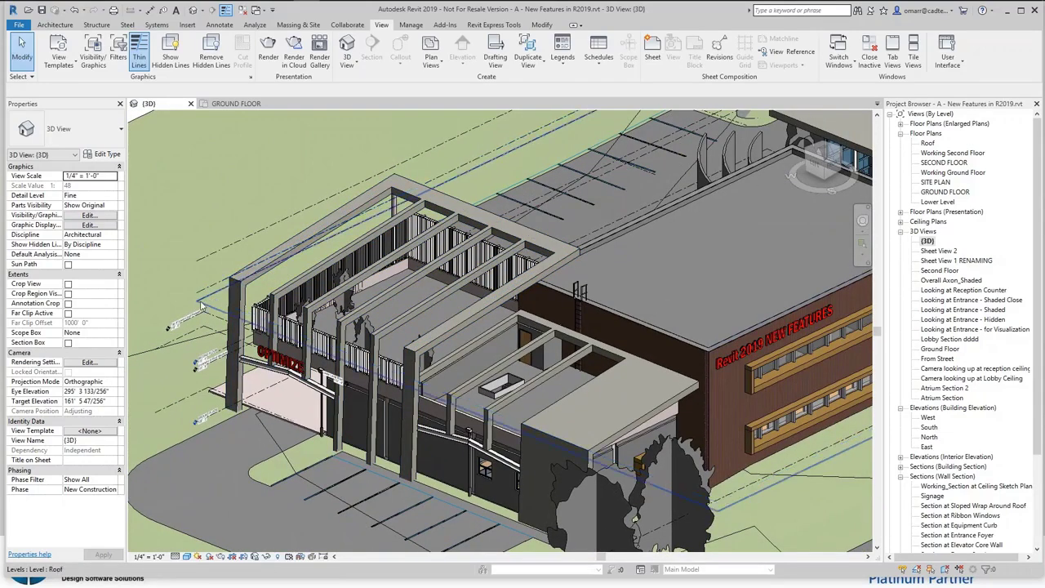
scroll(203, 305, up, 2)
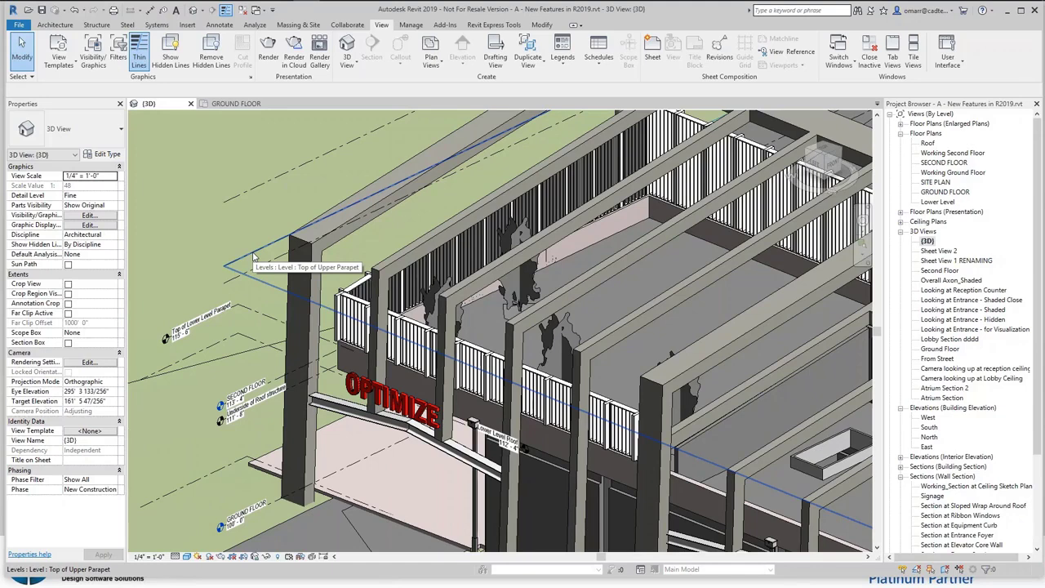
scroll(205, 343, up, 5)
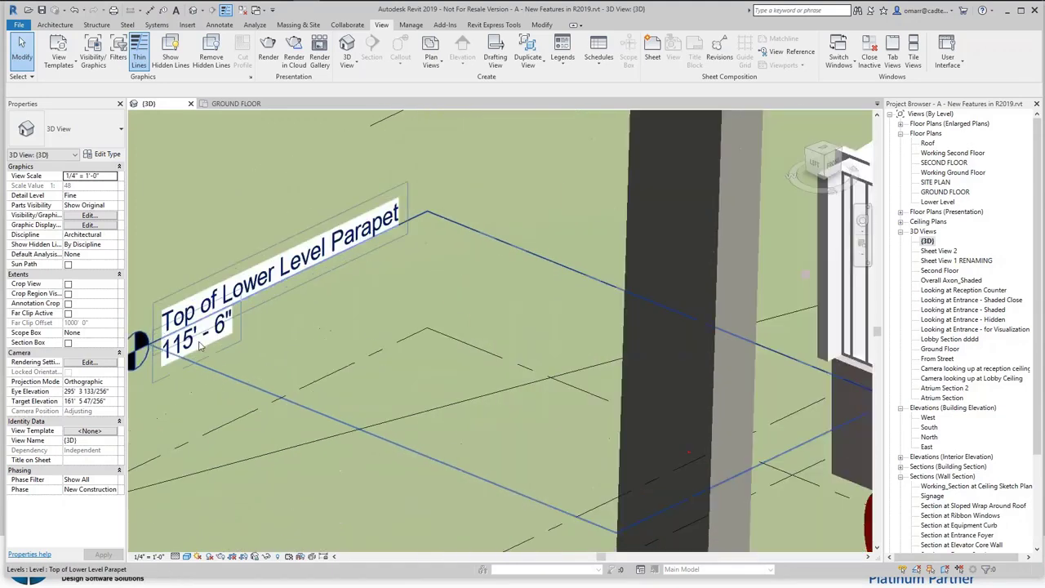
Select the Top of Lower Level Parapet level and open its elevation and its name for in-place editing, leaving both without changes
click(208, 345)
click(222, 330)
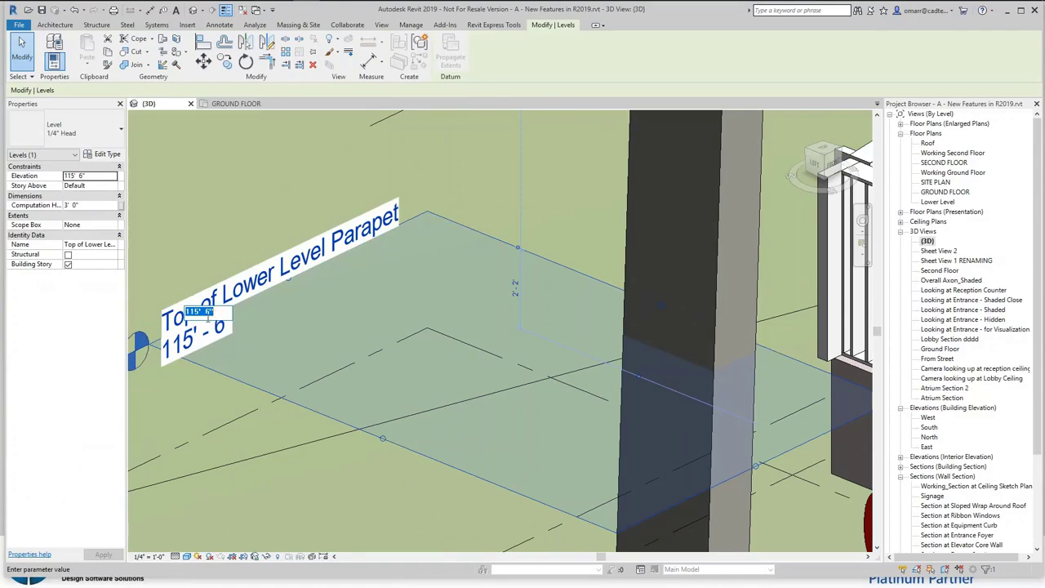
key(Escape)
click(263, 283)
key(Escape)
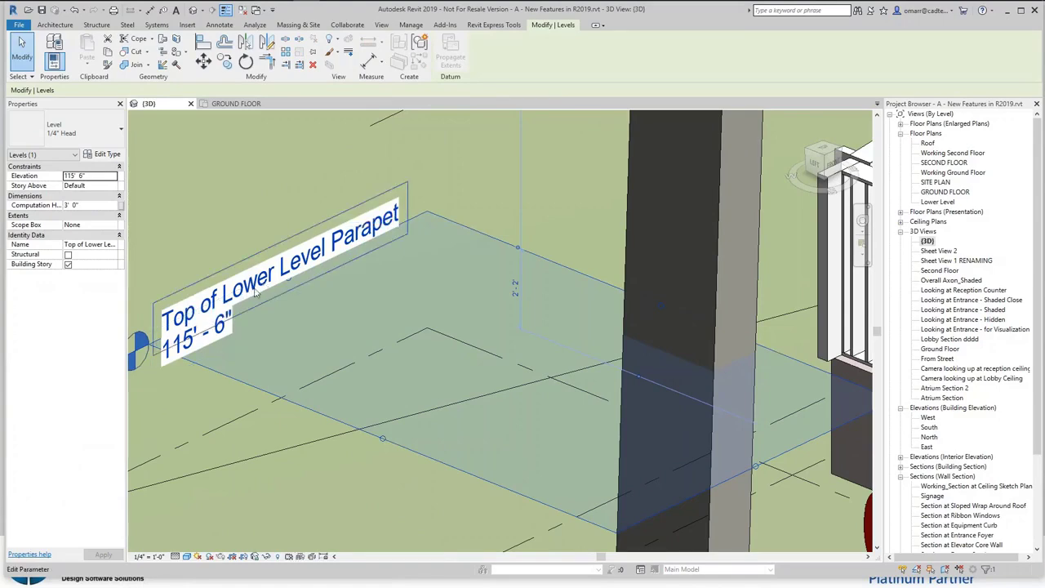
Hide the level head at the displayed end of the Top of Lower Level Parapet level and deselect the level
scroll(160, 337, down, 3)
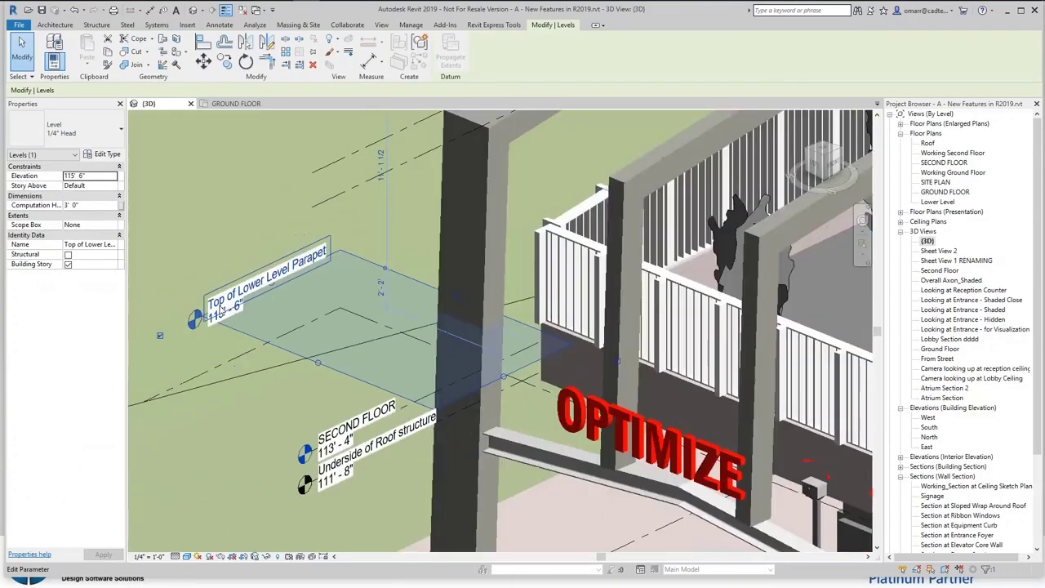
click(160, 338)
scroll(221, 330, down, 4)
scroll(453, 295, down, 2)
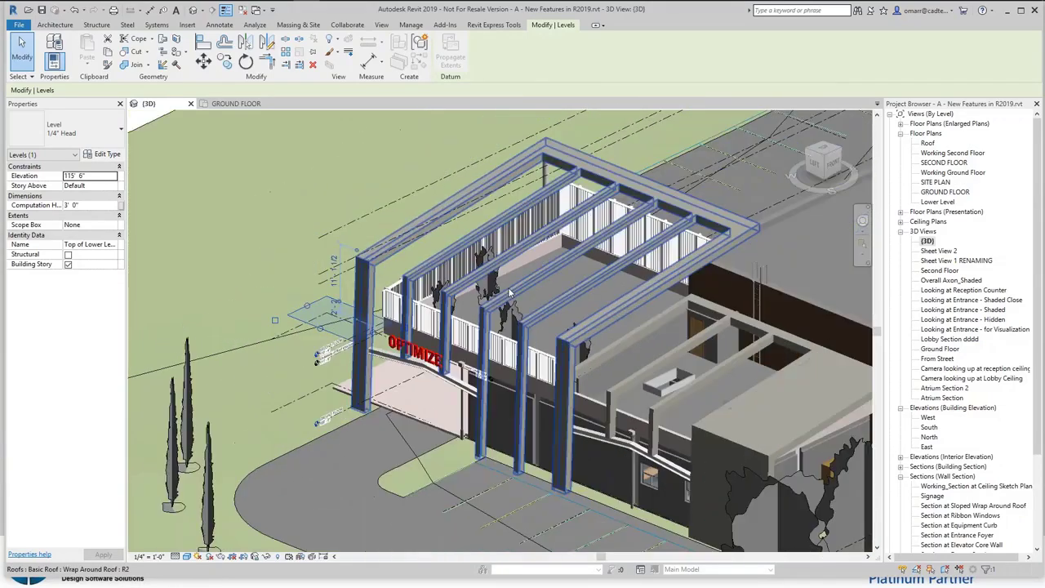
click(306, 328)
Examine the levels' extents around the whole building by viewing the 3D model from several sides
scroll(351, 329, down, 3)
scroll(523, 327, up, 1)
scroll(403, 321, down, 3)
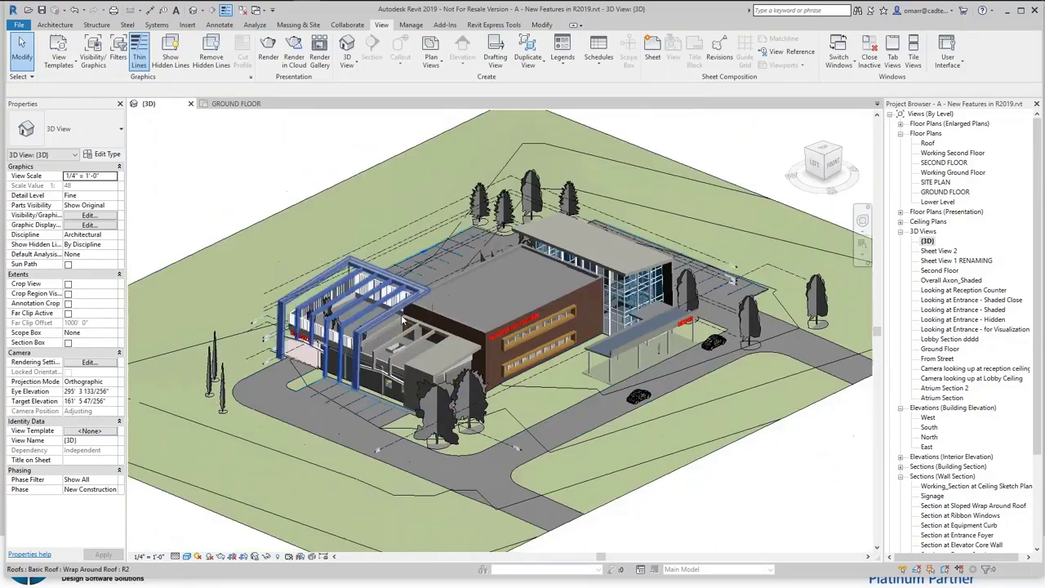
scroll(657, 320, down, 1)
middle_drag(485, 311, 486, 311)
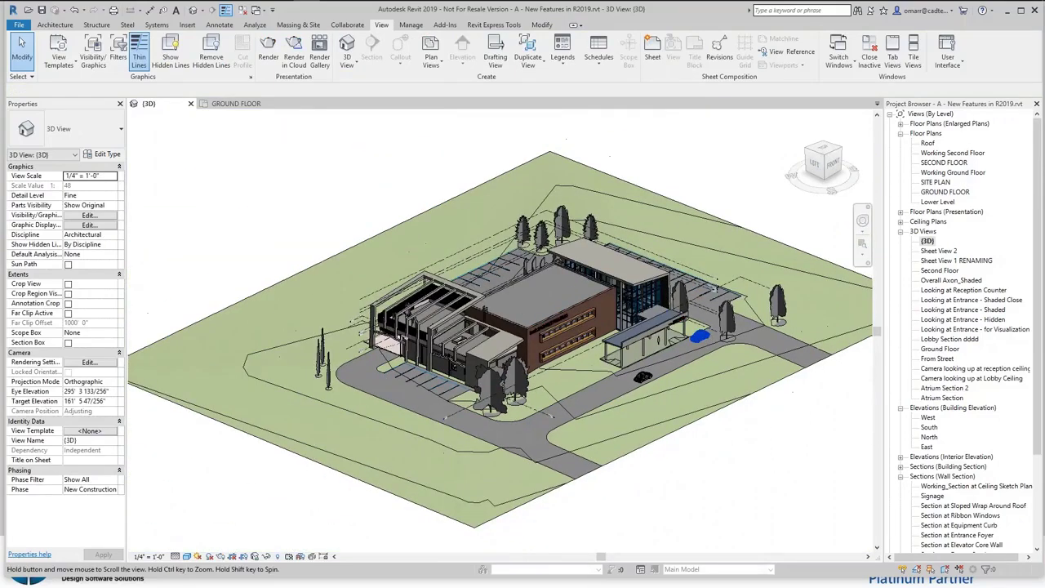
shift+middle_drag(701, 336, 663, 351)
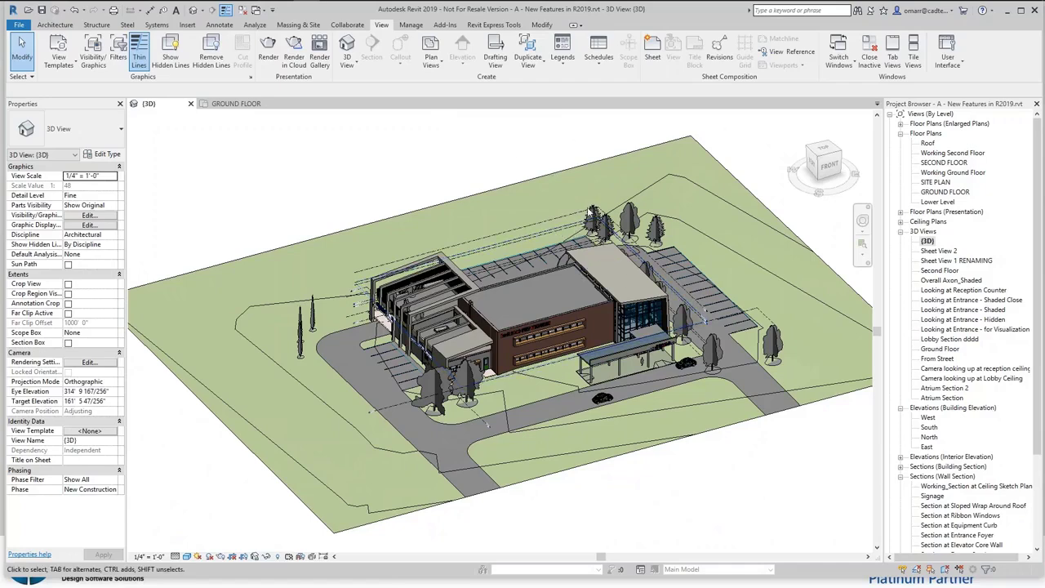
shift+middle_drag(624, 275, 473, 298)
scroll(498, 325, up, 3)
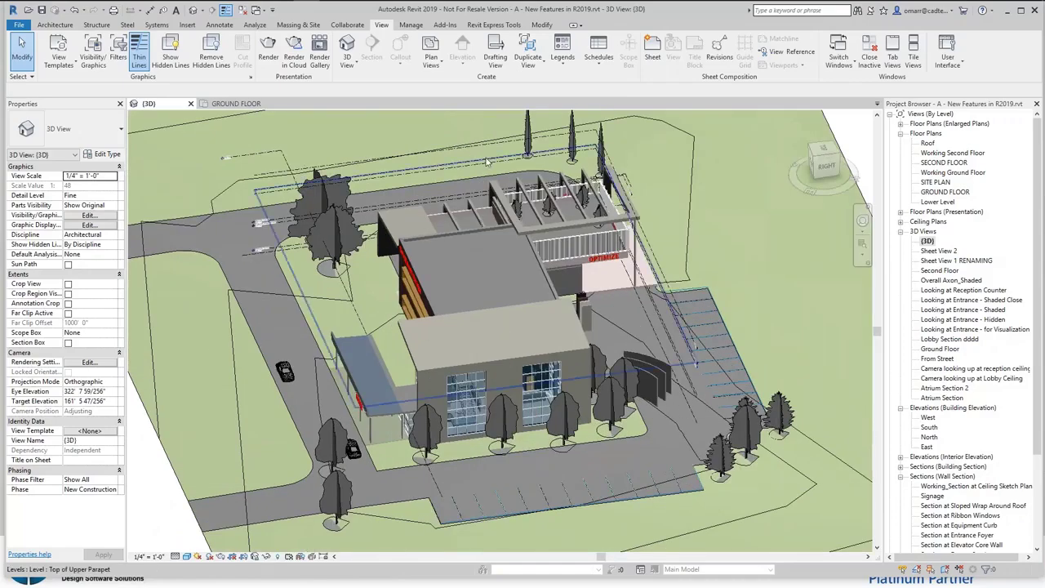
shift+middle_drag(572, 155, 578, 297)
scroll(643, 313, up, 2)
scroll(563, 292, down, 2)
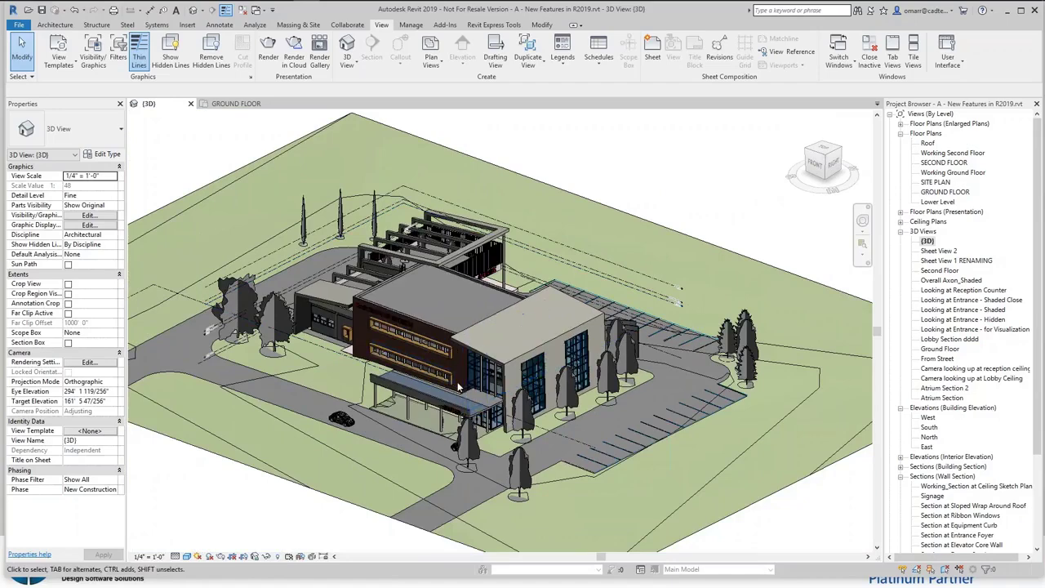
Create a wall similar to the dark facade wall, drawing a straight segment about 21' 5" long in the parking area beside the building
click(459, 388)
key(c)
key(s)
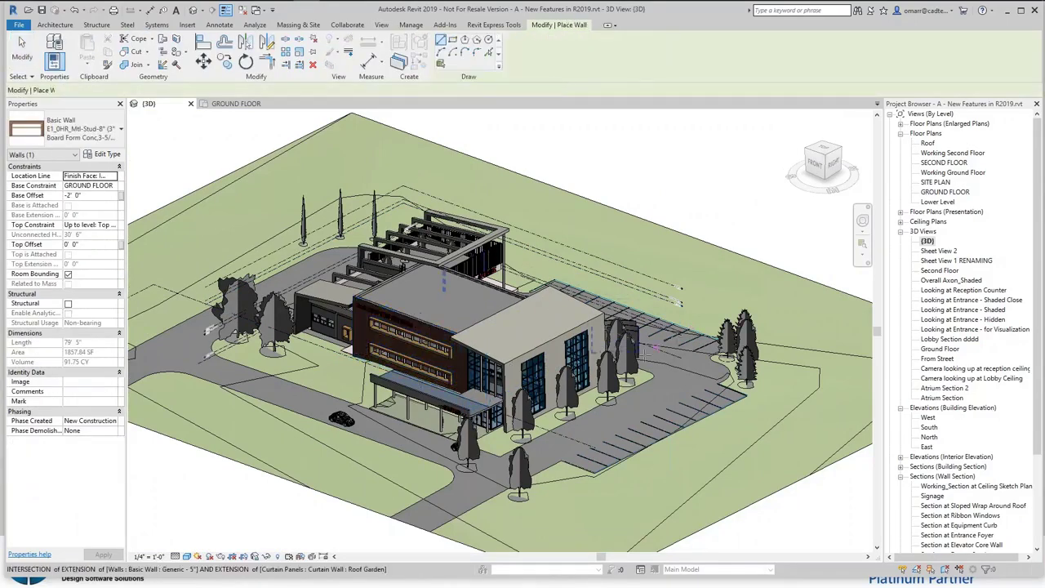
scroll(657, 352, up, 3)
shift+middle_drag(656, 354, 634, 366)
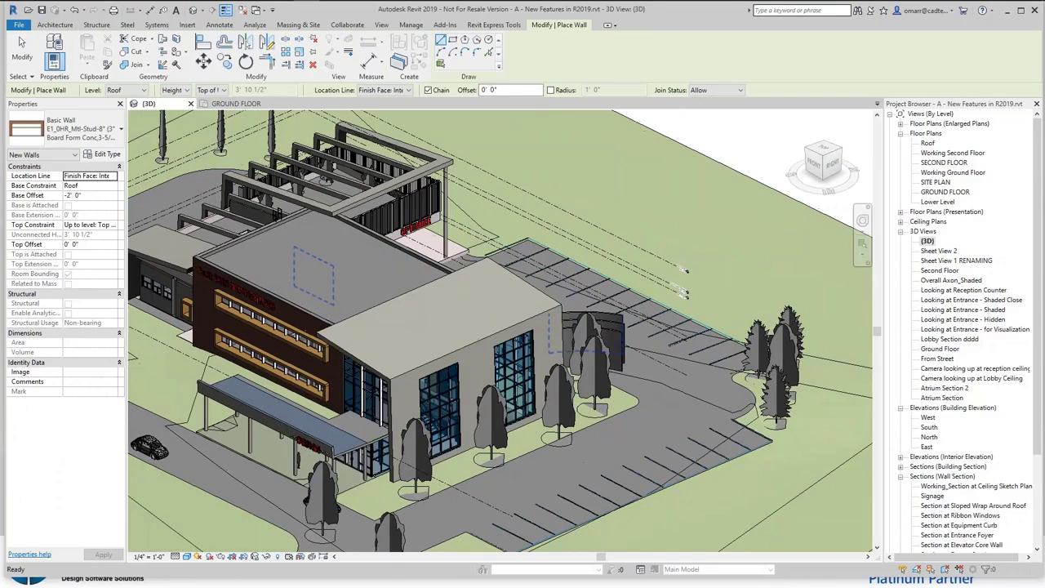
click(636, 385)
click(677, 365)
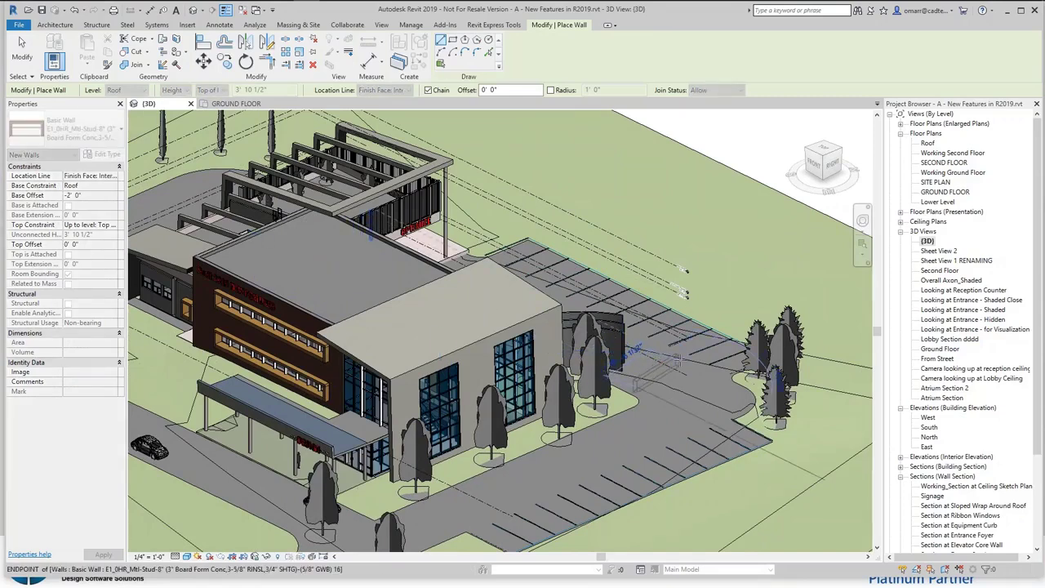
key(Escape)
key(Escape)
Set the base constraint of the new parking-area wall to GROUND FLOOR
click(645, 379)
key(Escape)
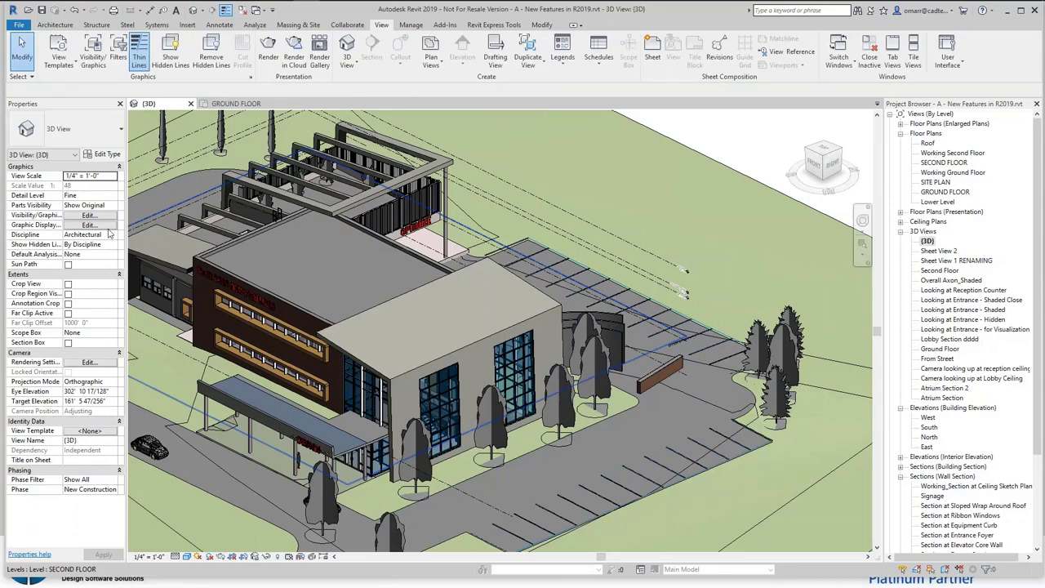
key(ctrl+Left)
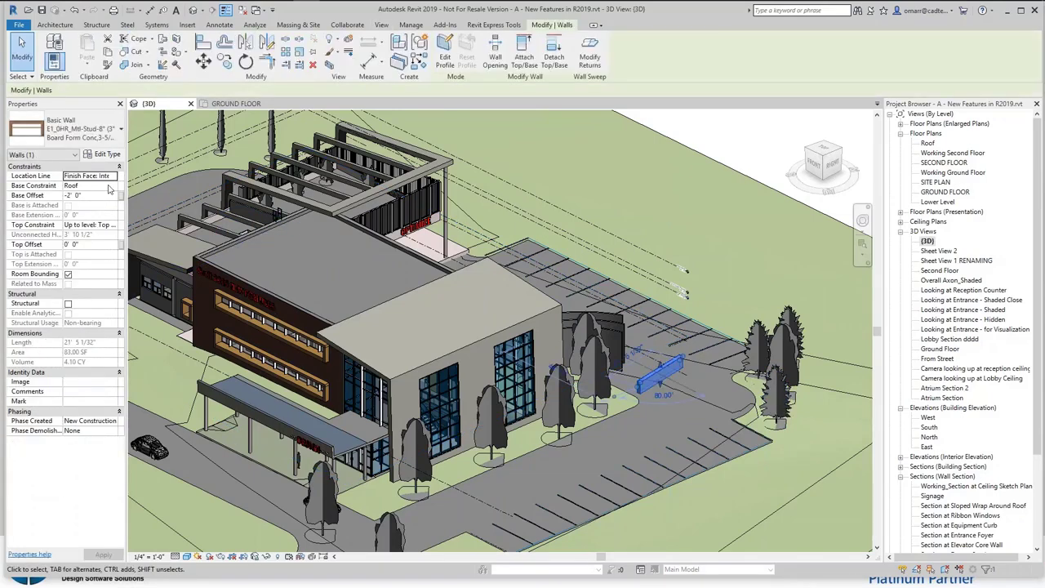
click(110, 188)
click(112, 187)
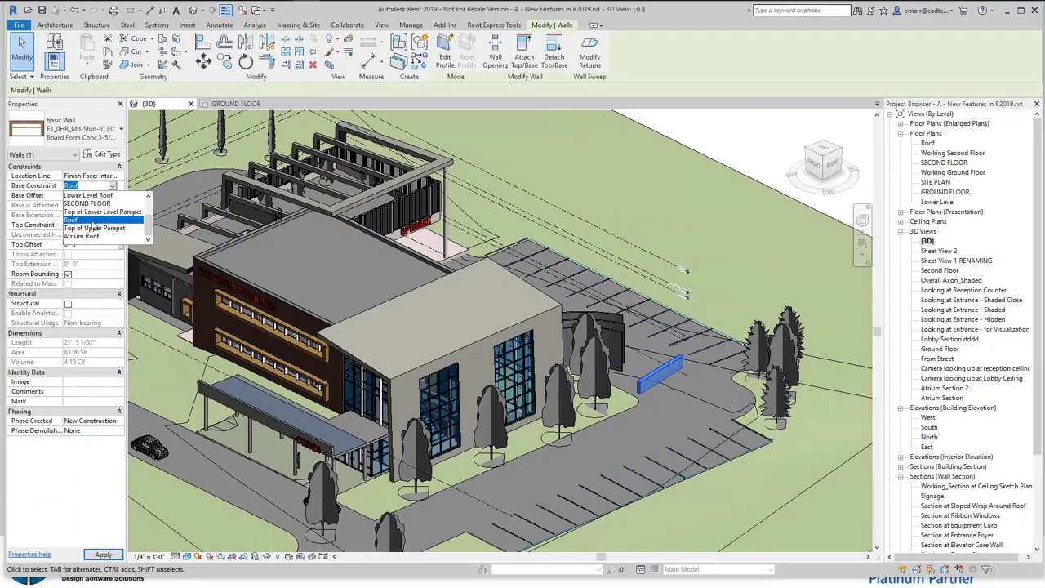
scroll(97, 214, up, 2)
click(90, 203)
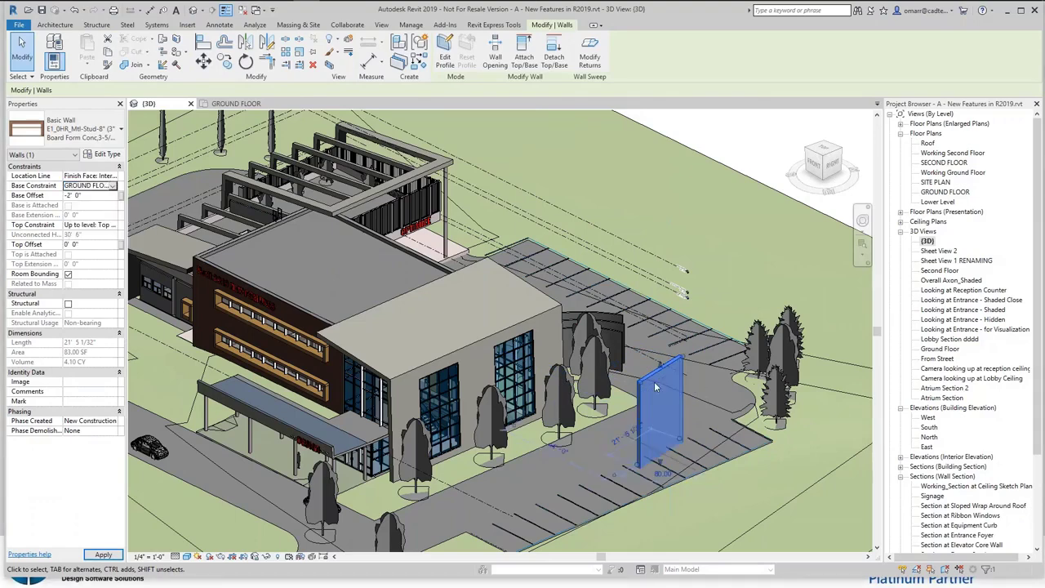
Pull the new wall's top edge down to a top offset of -16' 10", stretch it back up above the trees and deselect it
scroll(668, 383, up, 3)
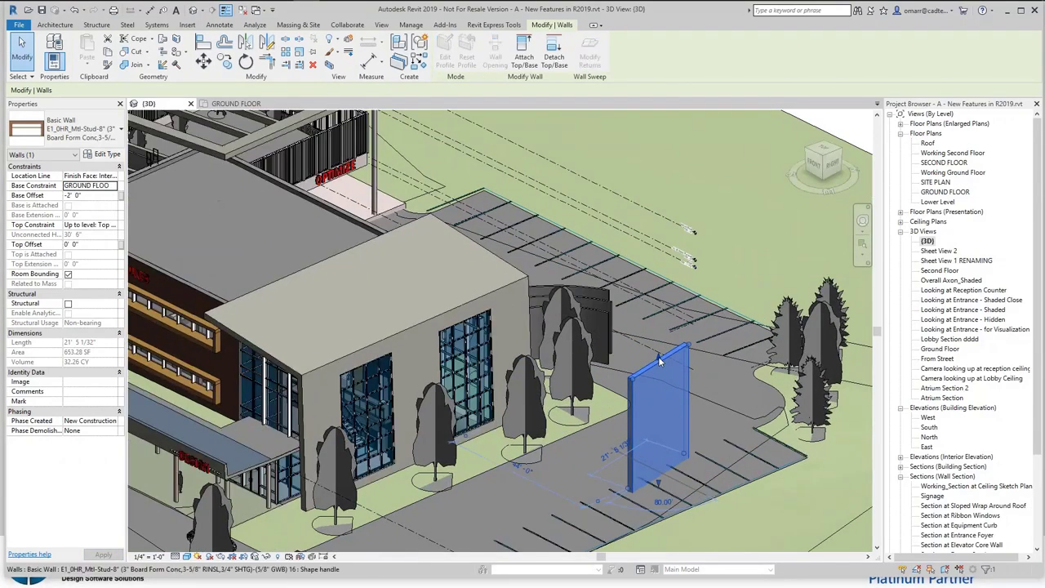
drag(660, 359, 666, 433)
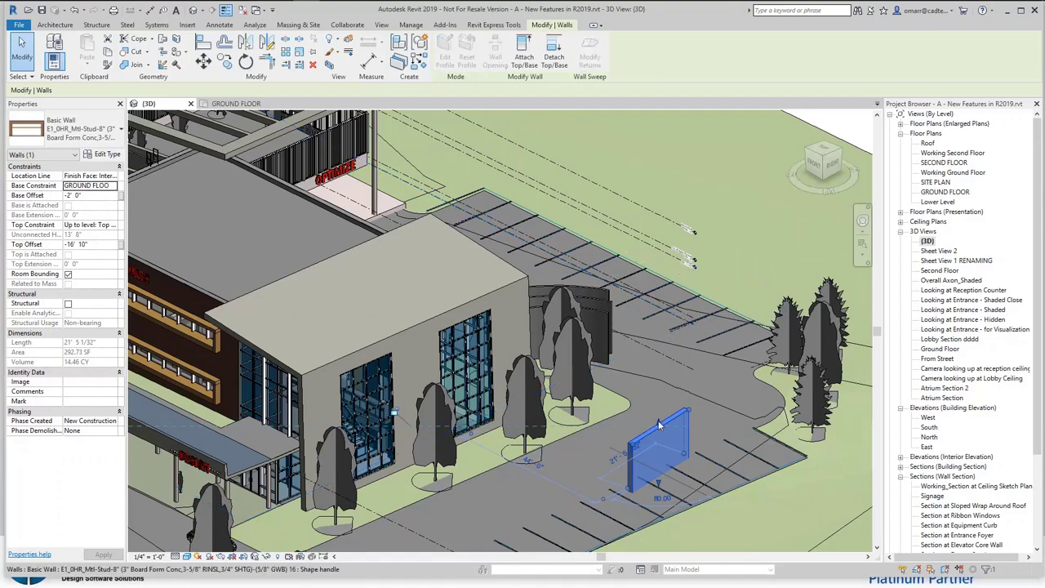
drag(662, 425, 669, 330)
key(Escape)
scroll(672, 367, down, 4)
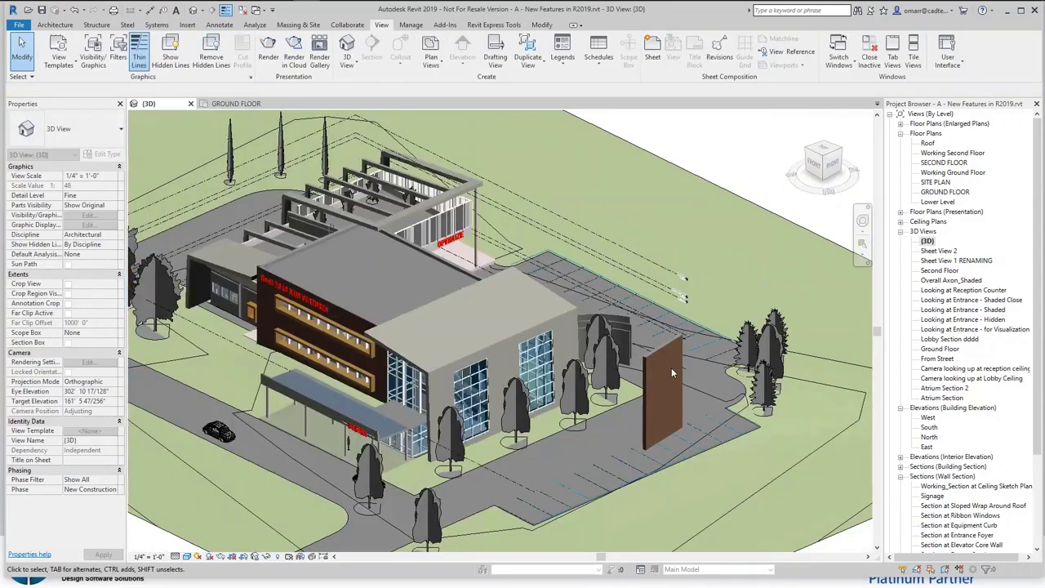
scroll(681, 420, down, 1)
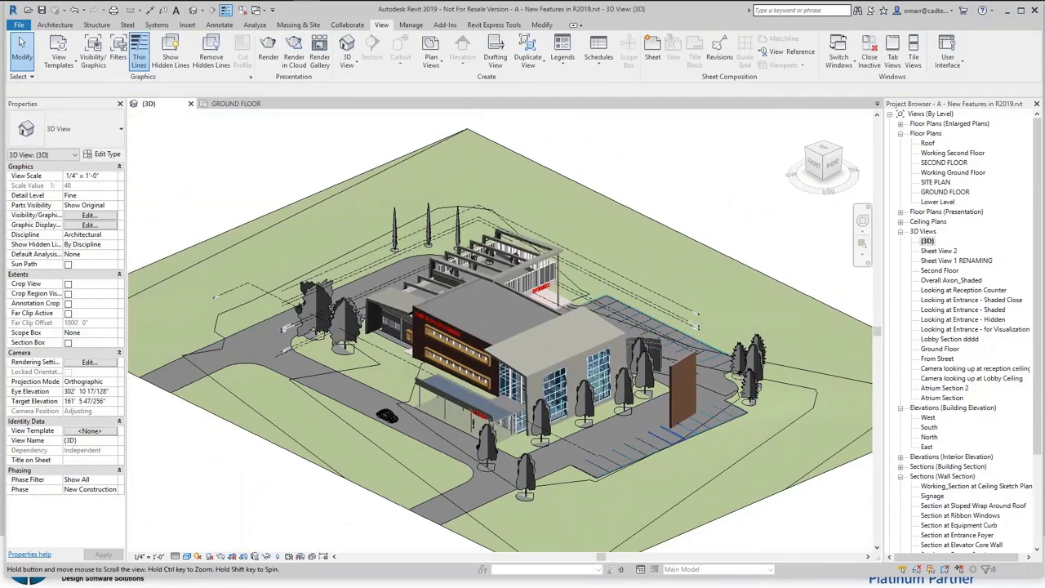
middle_drag(681, 358, 690, 349)
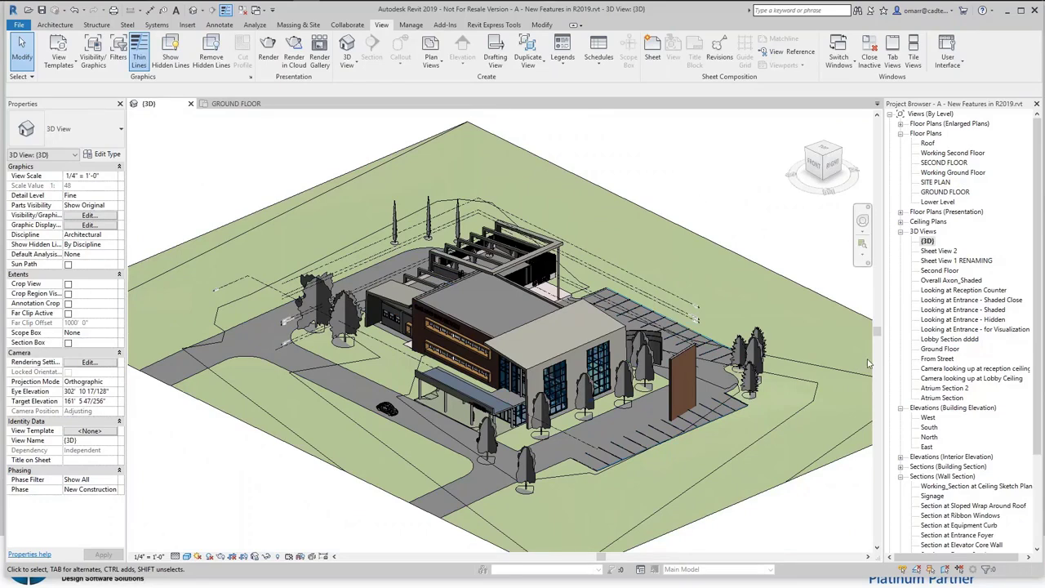
Open the Looking at Reception Counter 3D view and examine its cropped image at several zoom levels
scroll(888, 499, down, 4)
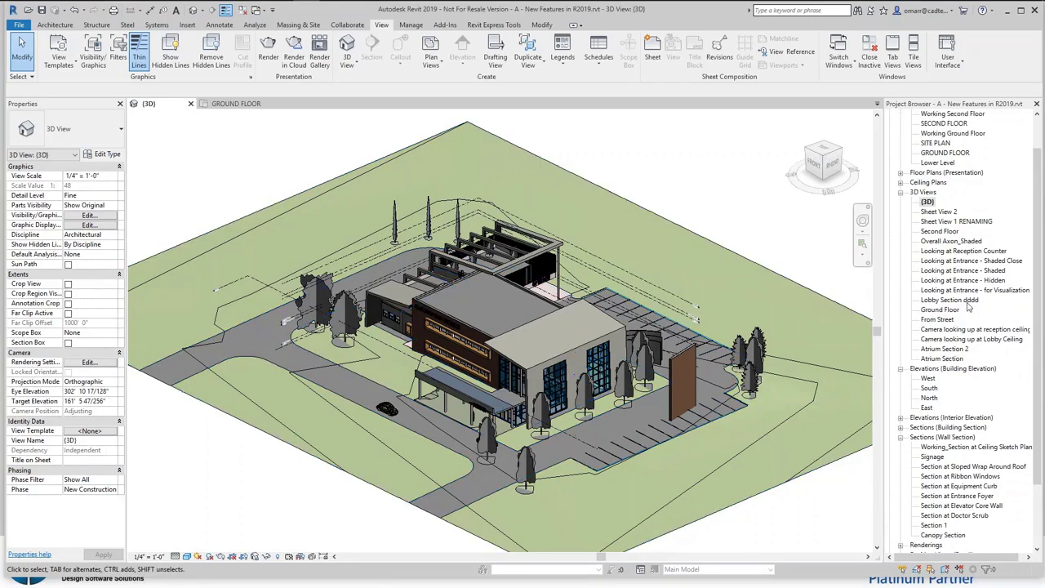
double_click(972, 251)
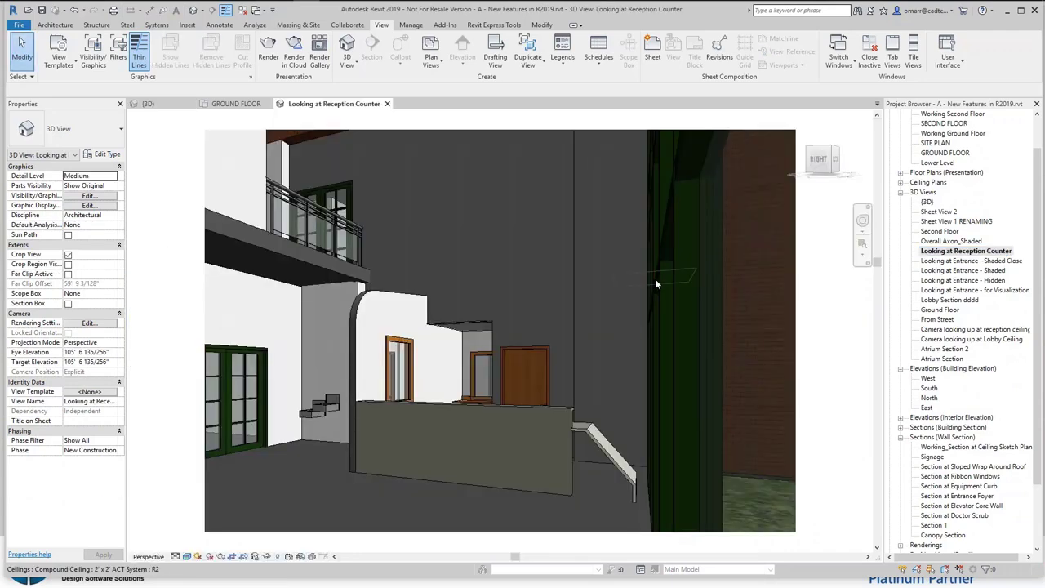
scroll(631, 306, down, 5)
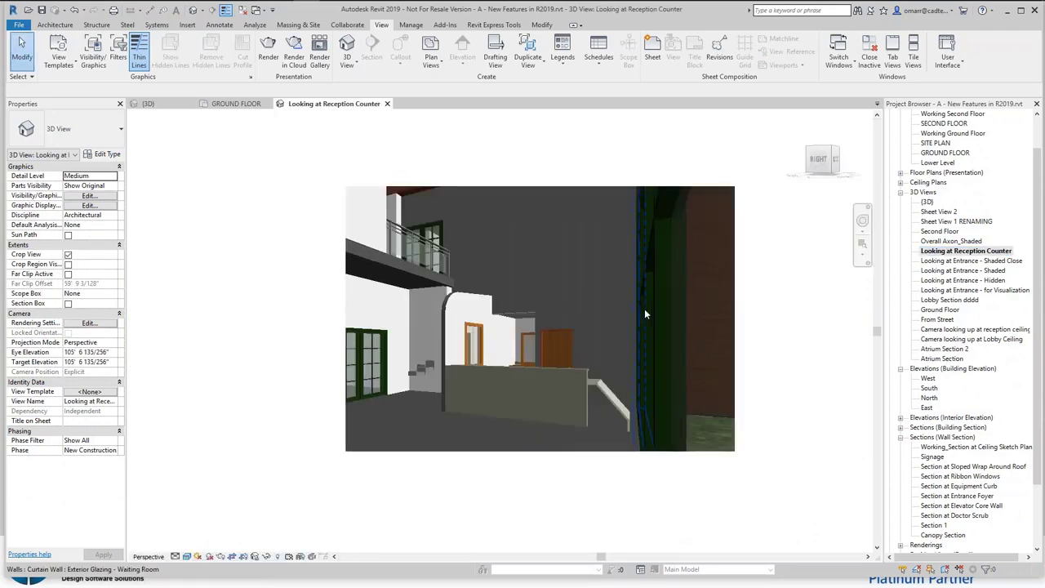
scroll(645, 314, up, 5)
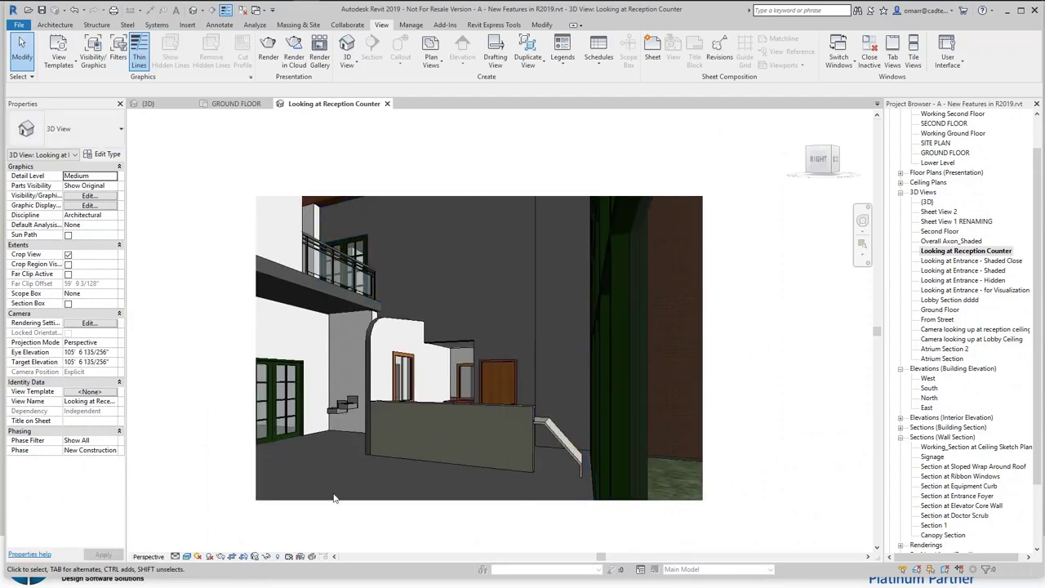
scroll(441, 347, down, 3)
scroll(441, 347, up, 3)
scroll(441, 347, down, 2)
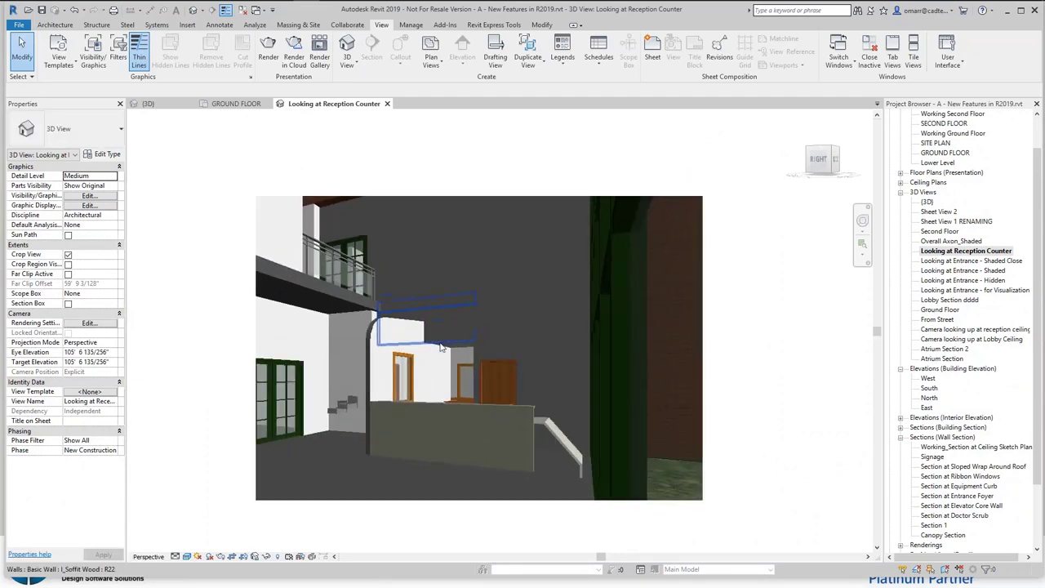
scroll(441, 347, up, 3)
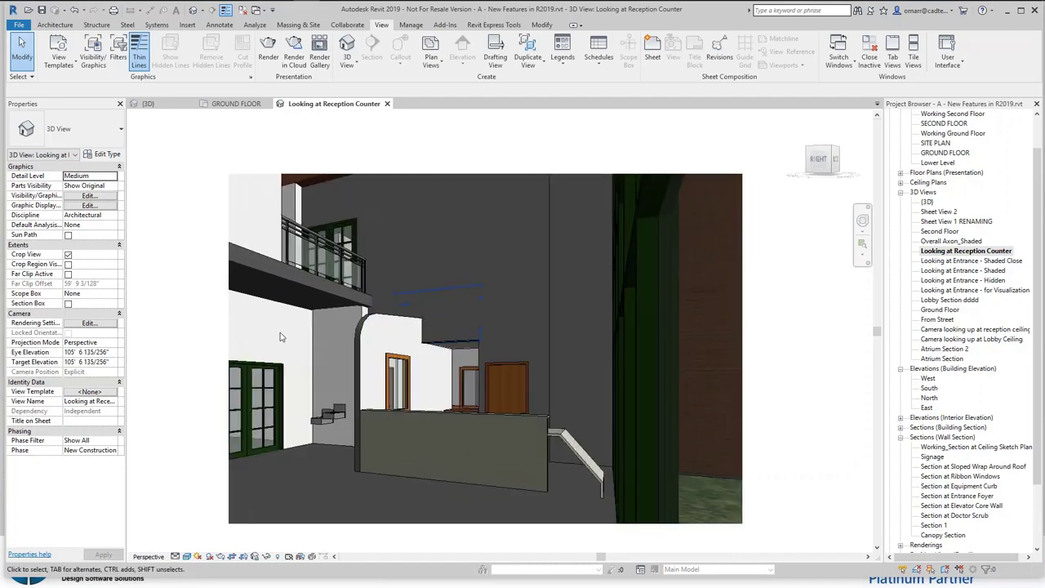
Turn off Crop View and examine the uncropped perspective up close around the reception counter and the window and door behind it
click(69, 254)
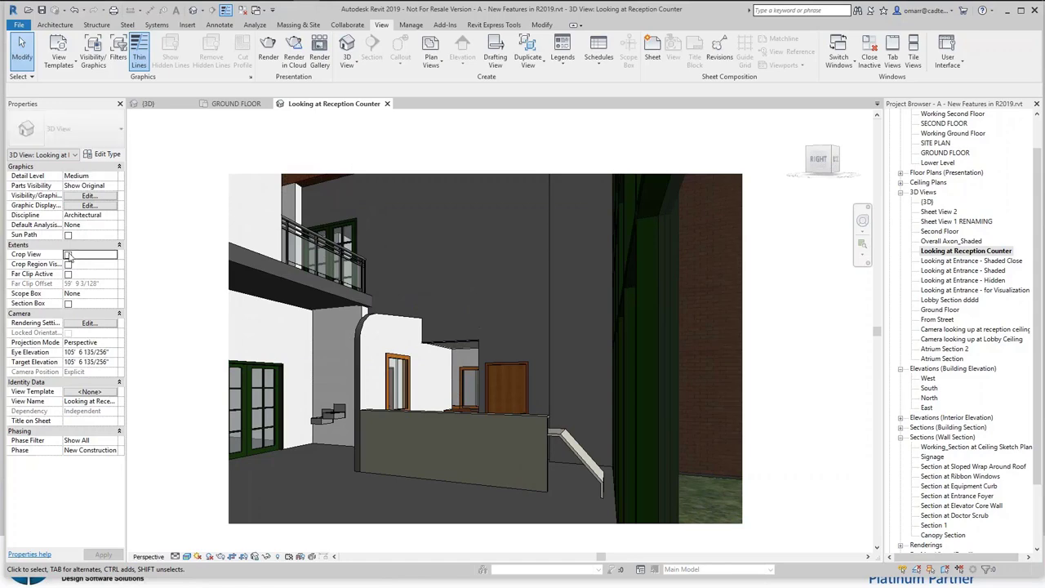
scroll(509, 329, up, 2)
middle_drag(510, 328, 571, 261)
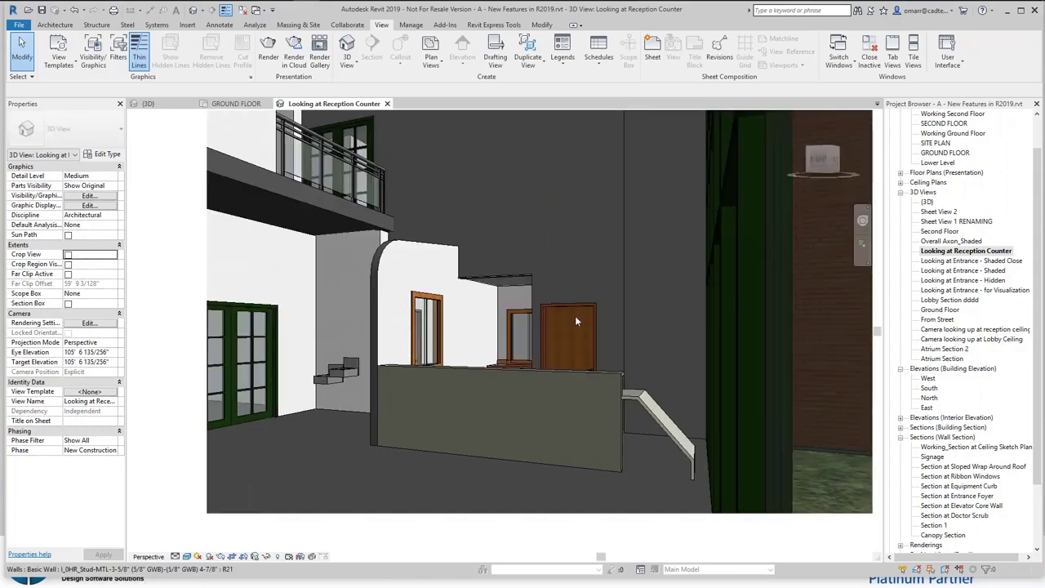
scroll(566, 356, up, 5)
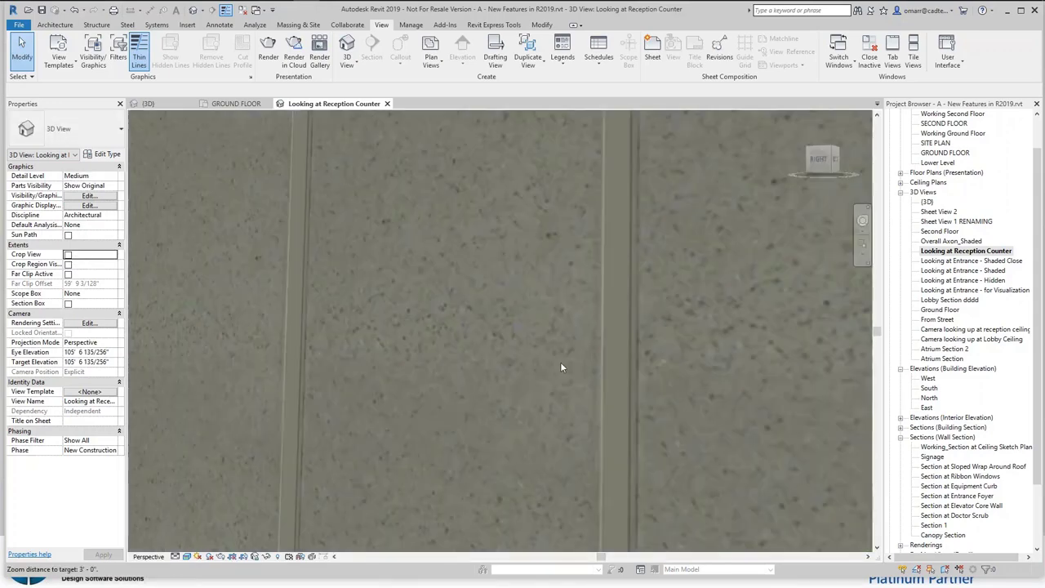
scroll(551, 376, down, 5)
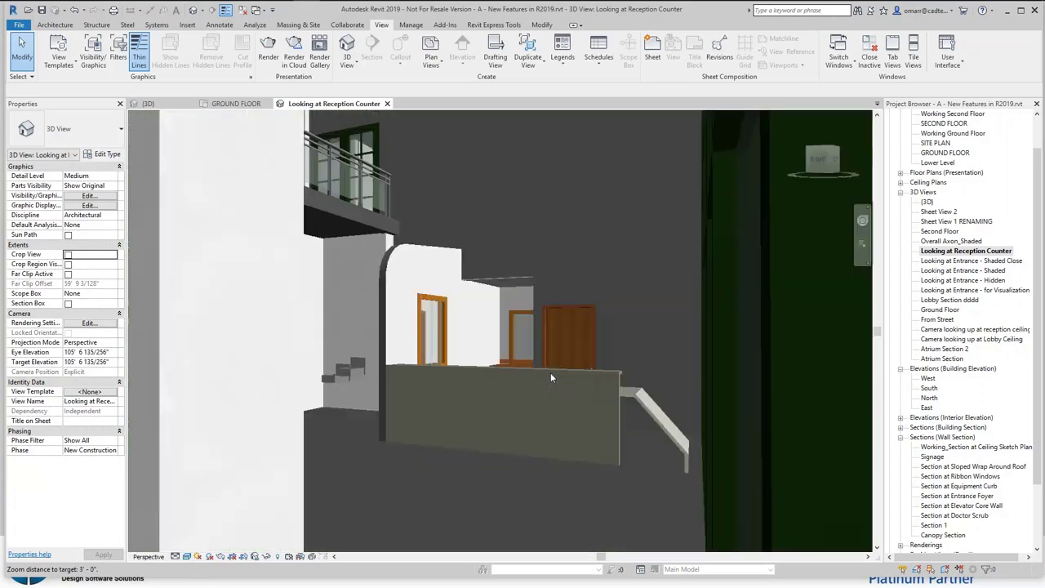
scroll(550, 372, down, 4)
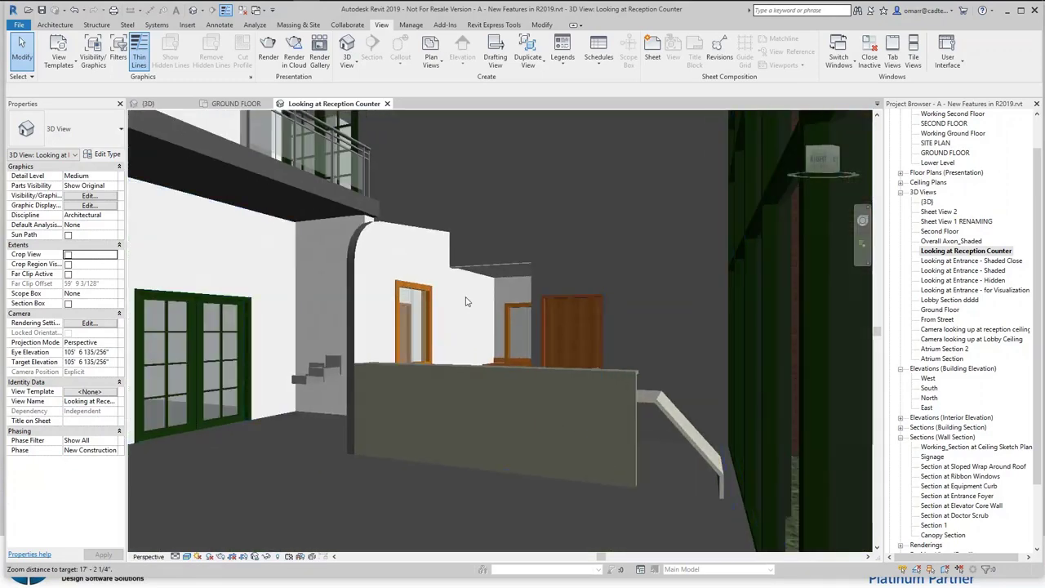
scroll(467, 306, down, 3)
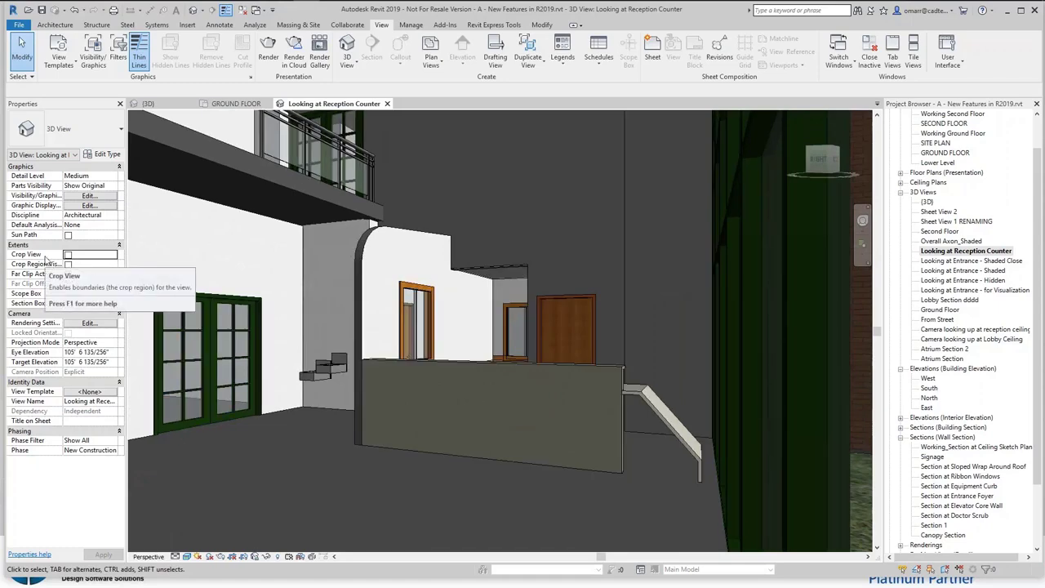
scroll(588, 384, up, 4)
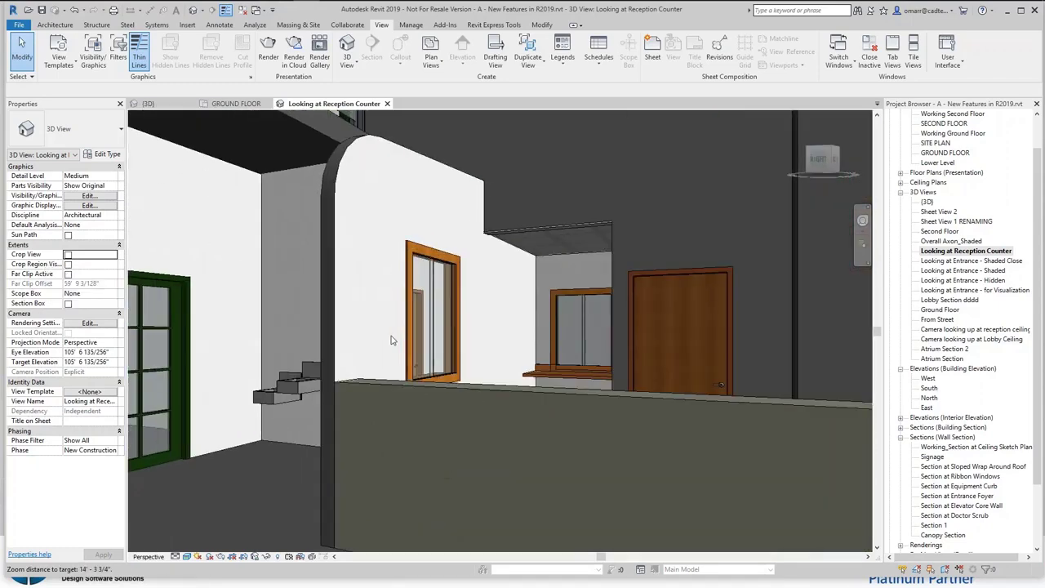
scroll(588, 384, up, 2)
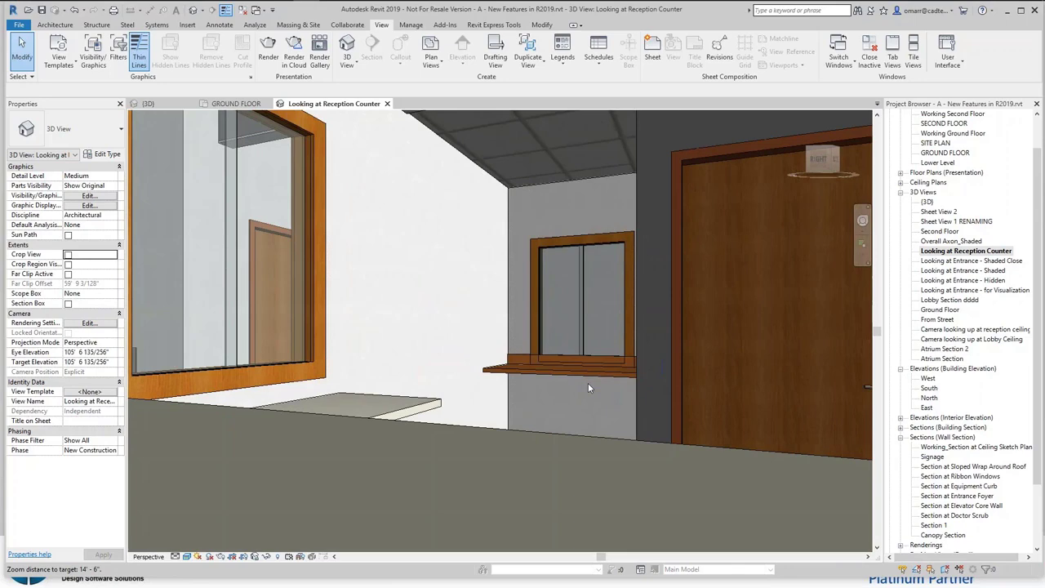
scroll(589, 384, down, 2)
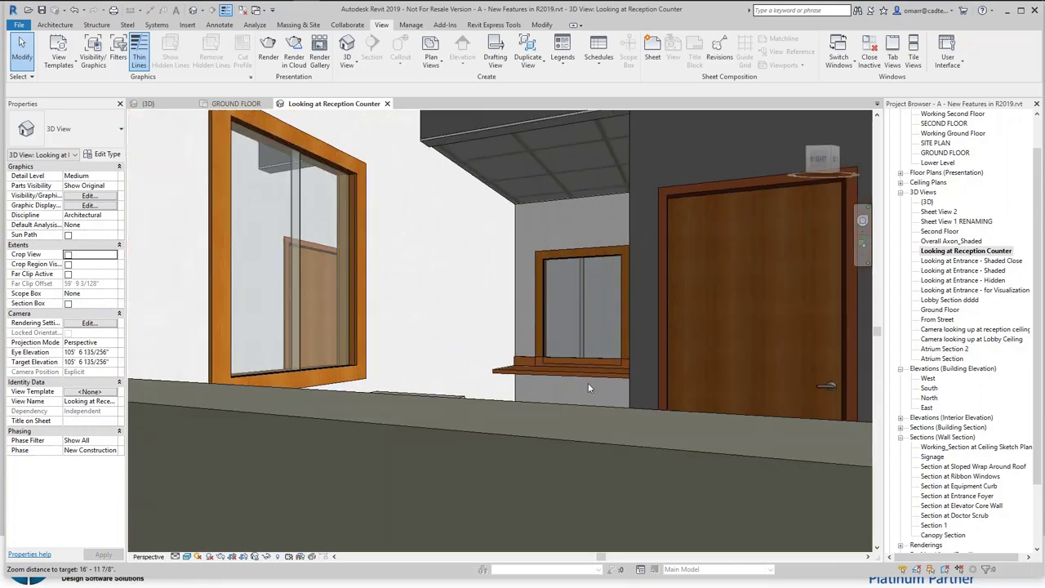
scroll(588, 387, down, 1)
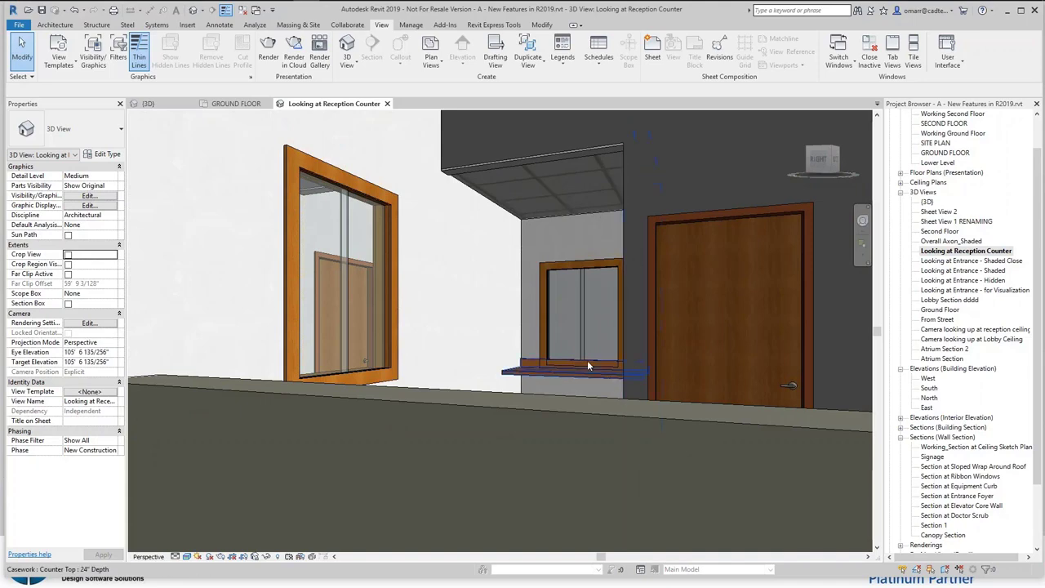
scroll(587, 360, down, 5)
Turn Crop View on again for the reception counter view and inspect the cropped frame from near and far
click(68, 254)
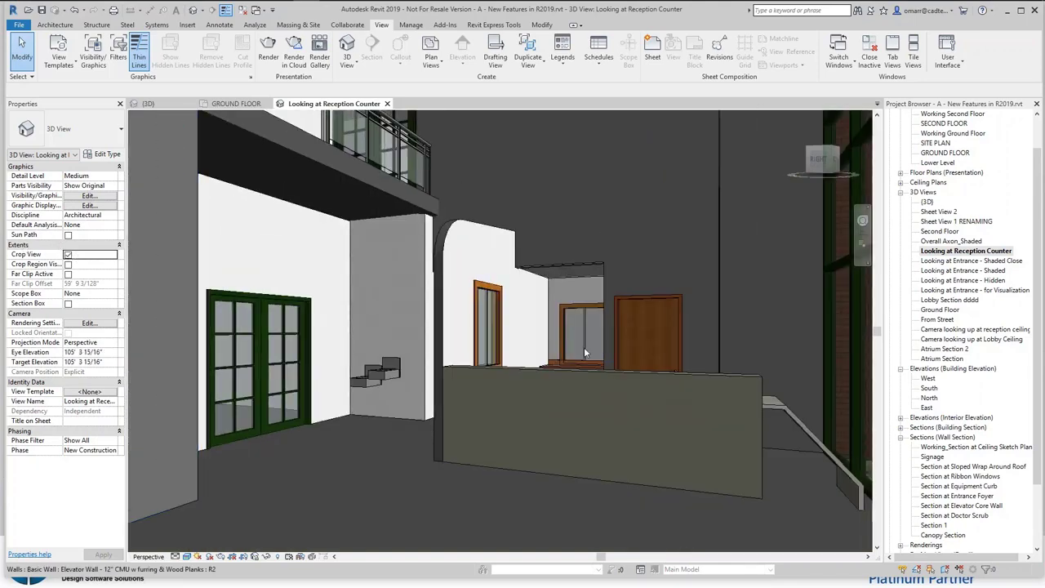
scroll(596, 321, down, 5)
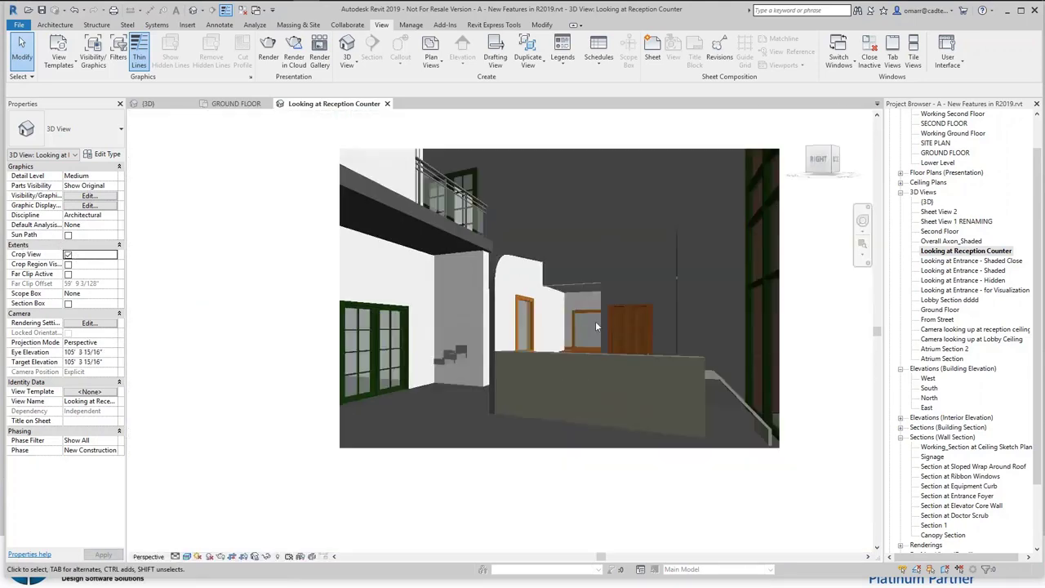
scroll(478, 384, down, 10)
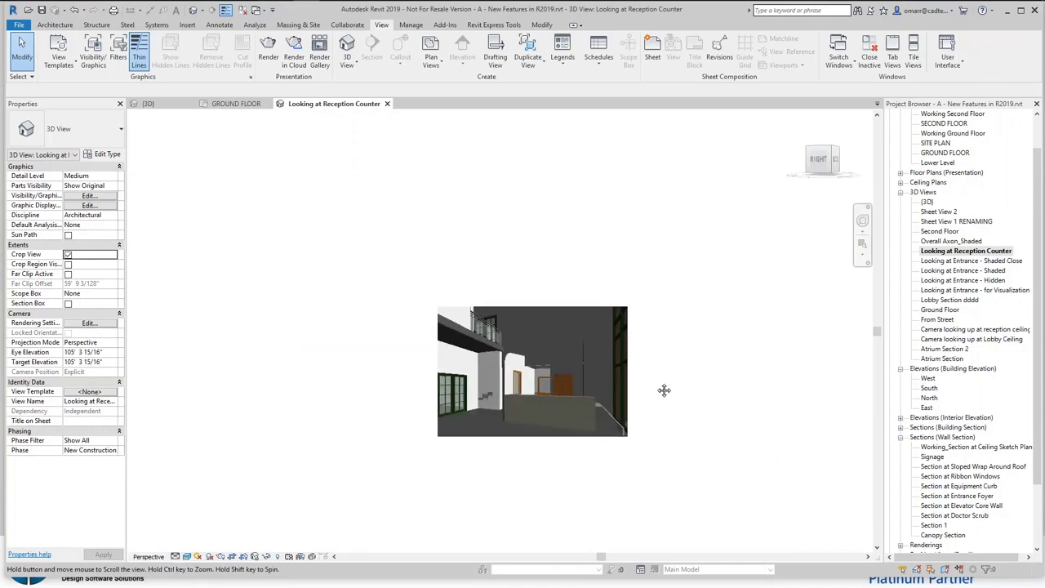
scroll(644, 390, up, 10)
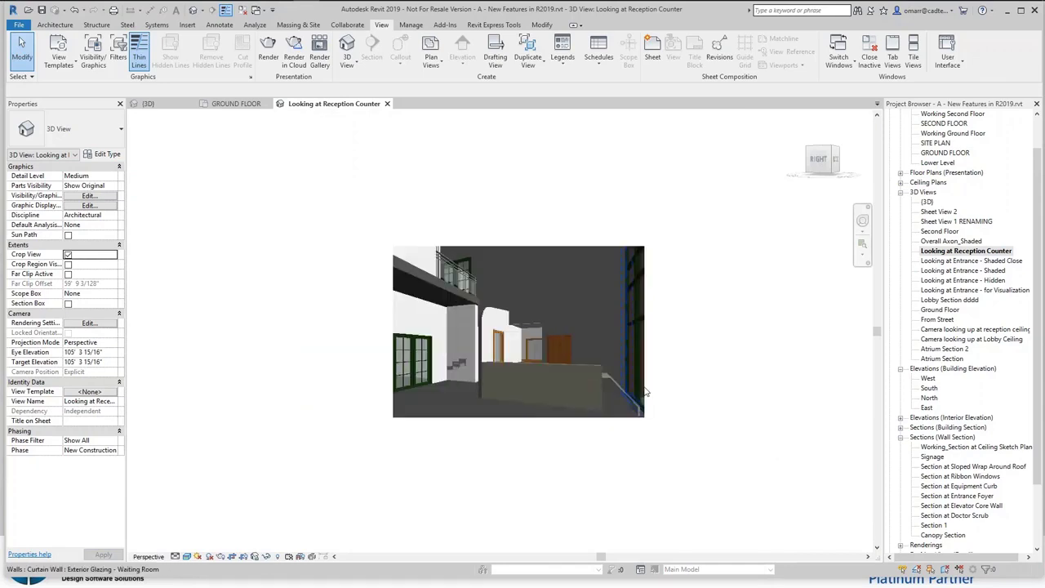
middle_drag(700, 392, 730, 397)
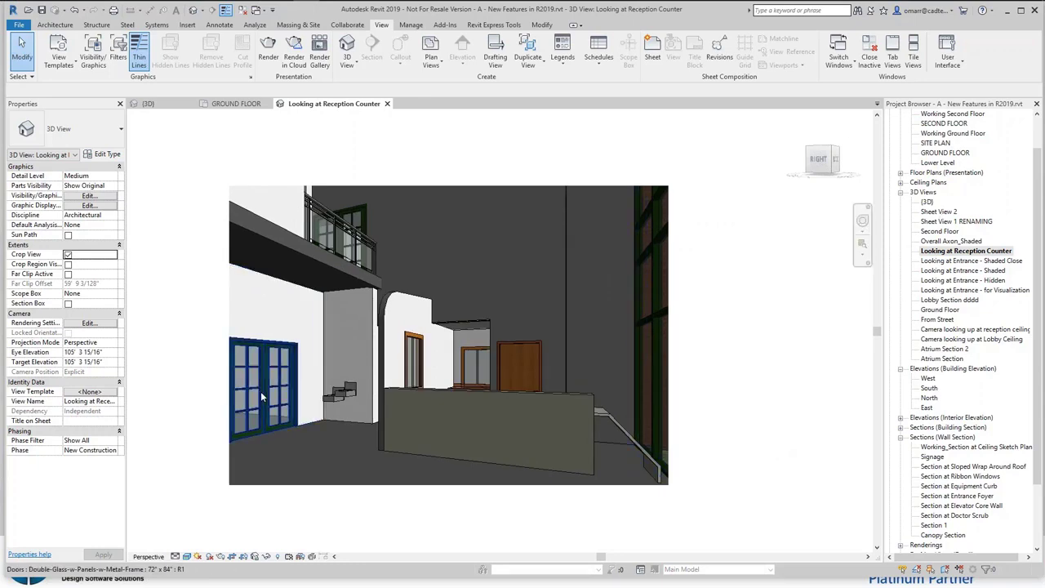
Turn off Crop View for the reception counter view, set its projection mode to Orthographic and orbit to see the building's exterior
click(68, 255)
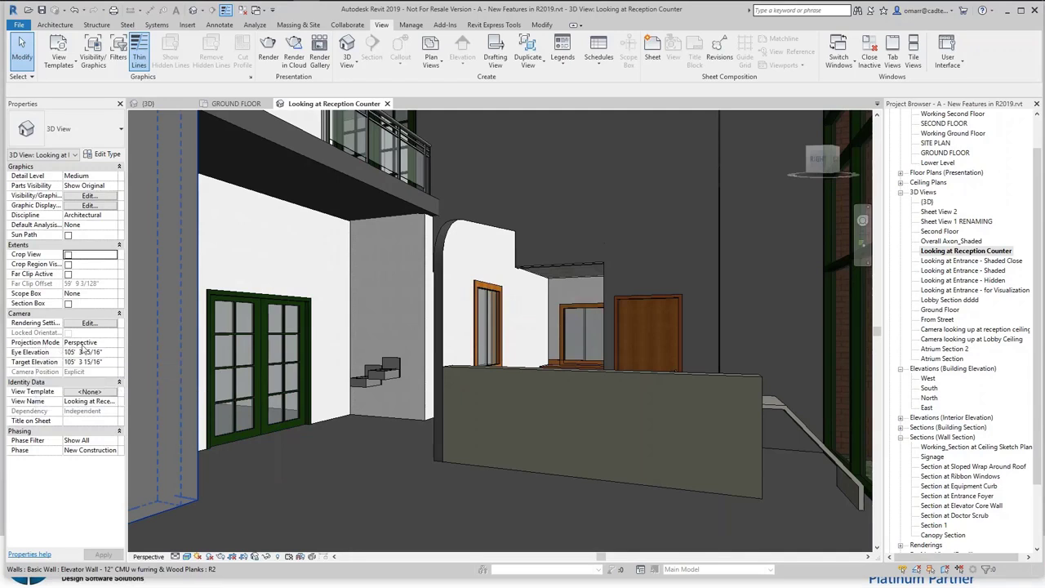
click(112, 348)
click(112, 344)
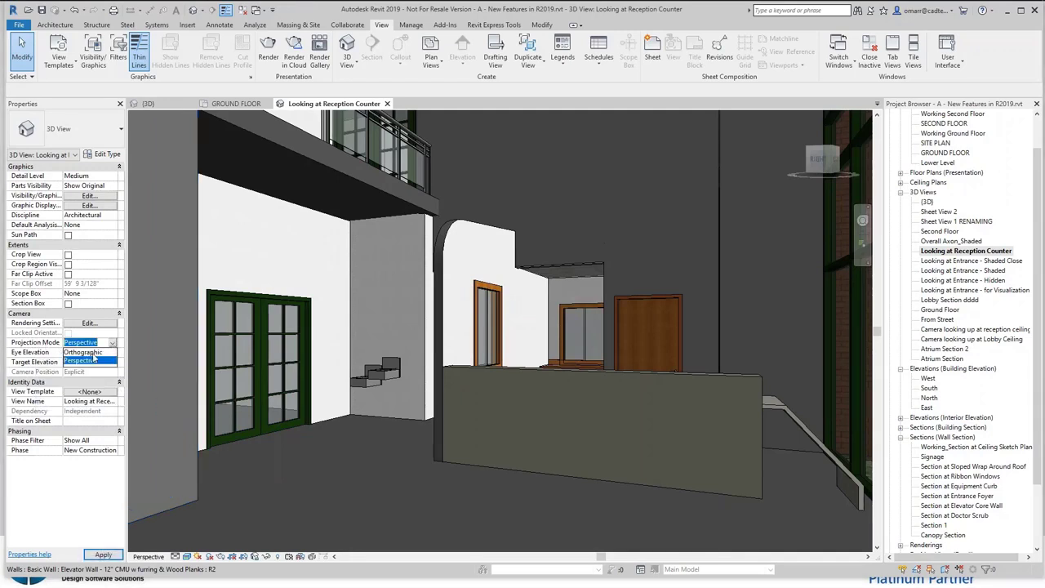
click(85, 353)
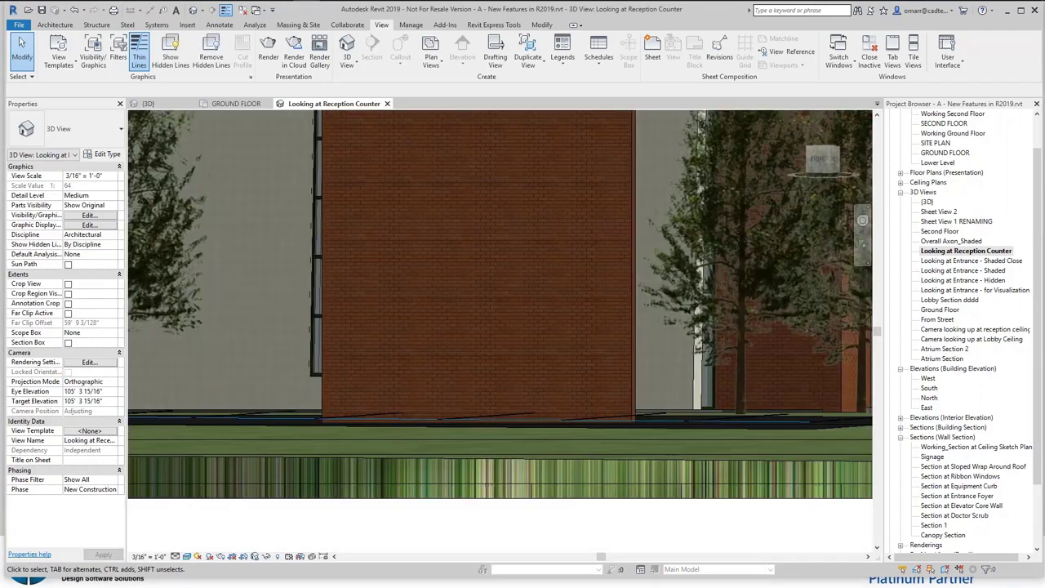
scroll(447, 379, down, 5)
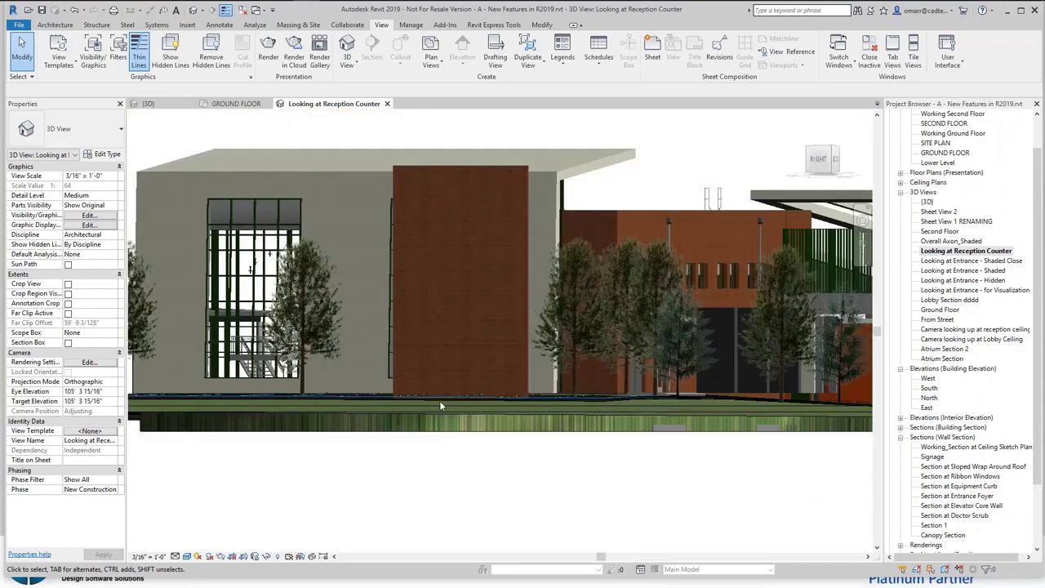
scroll(442, 381, up, 2)
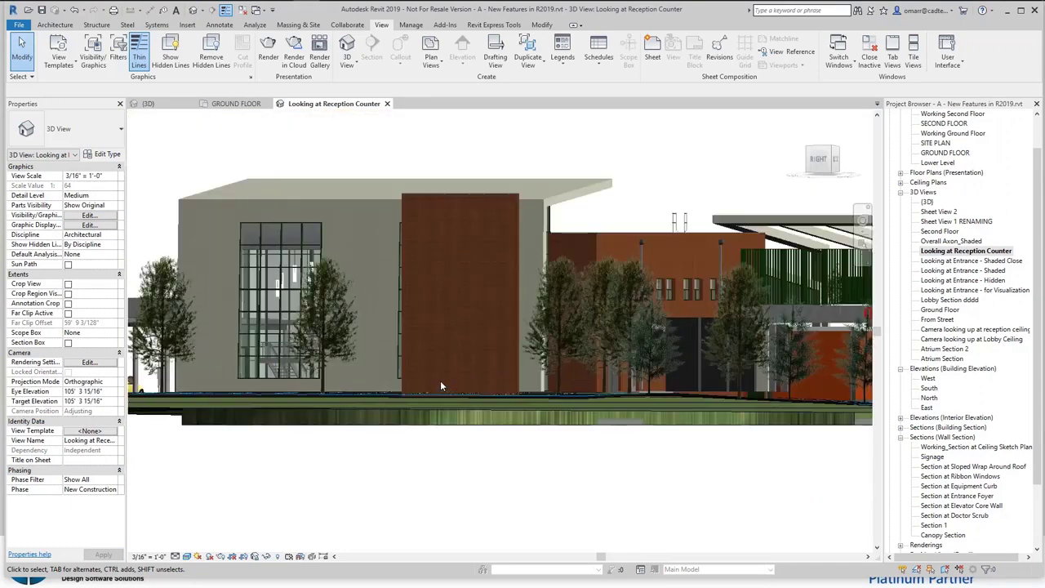
shift+middle_drag(441, 384, 592, 424)
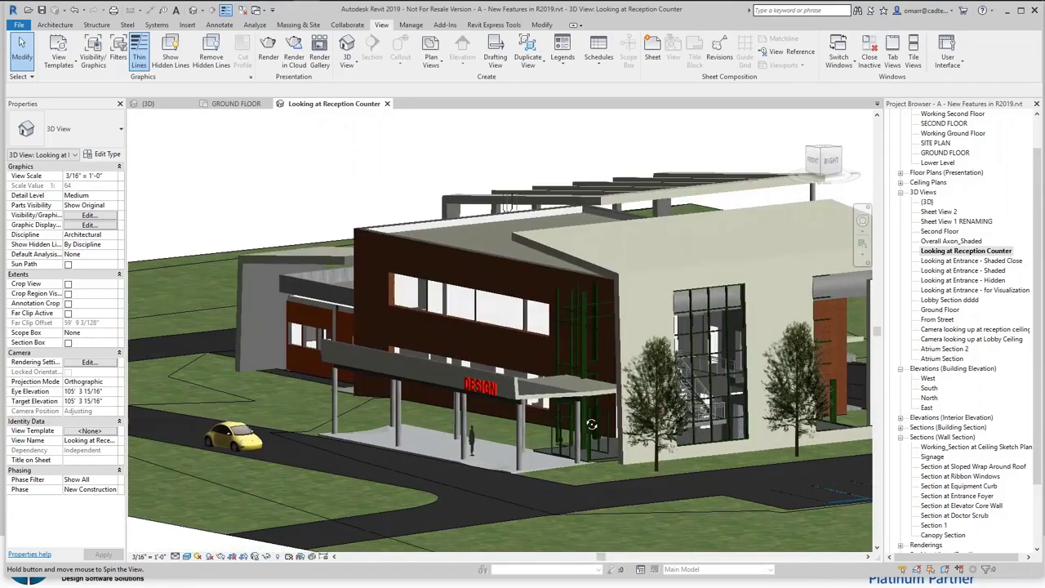
Set the reception counter view's projection mode back to Perspective and orbit around the building to an elevated view of the roofs
click(114, 382)
click(81, 400)
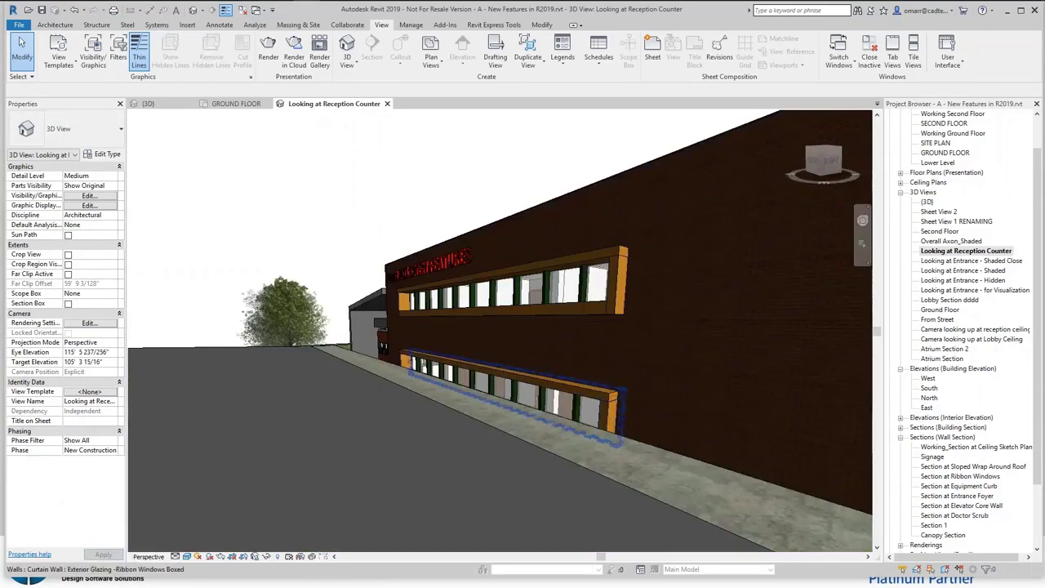
shift+middle_drag(612, 421, 651, 433)
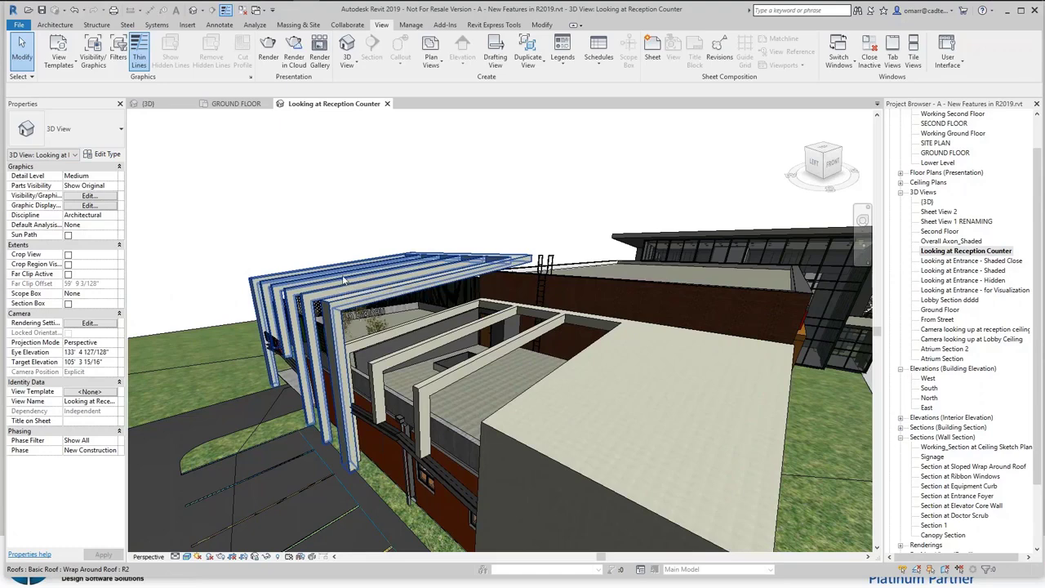
Open the GROUND FLOOR plan and draw a scope box with a height of 40' 0" around Stairs 1013
scroll(927, 271, up, 2)
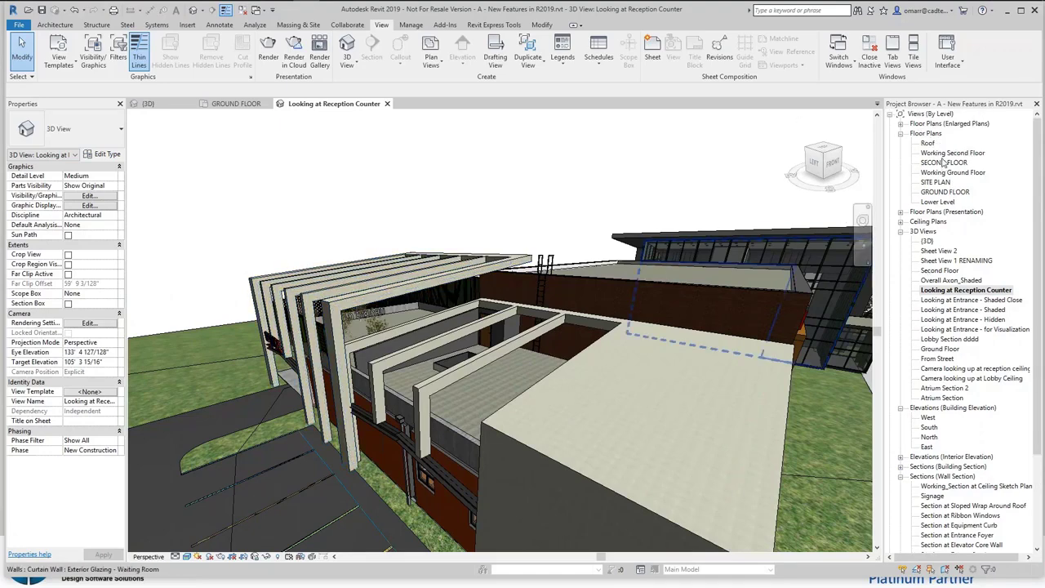
double_click(945, 193)
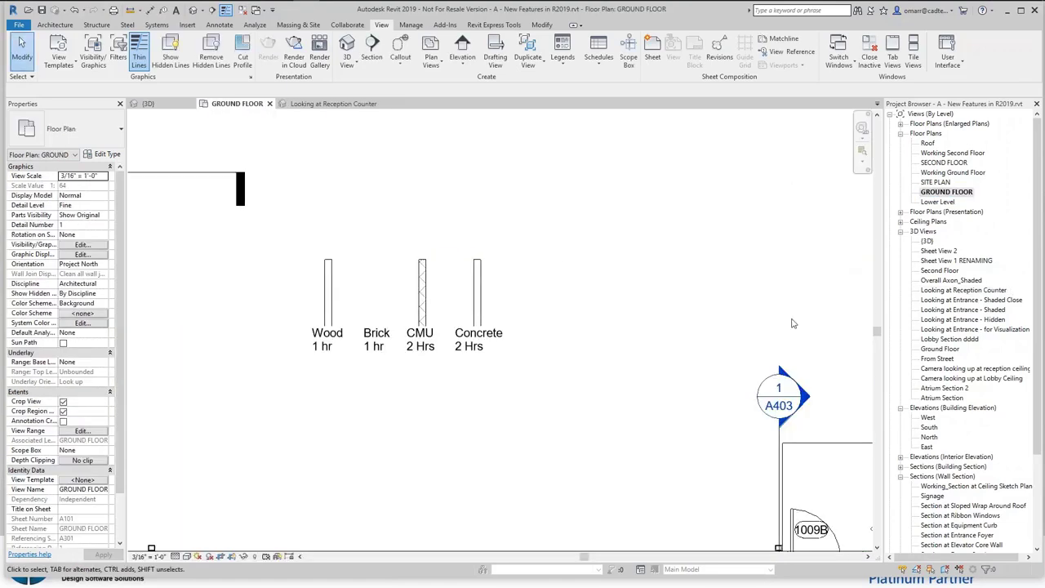
scroll(603, 365, down, 5)
scroll(605, 366, up, 2)
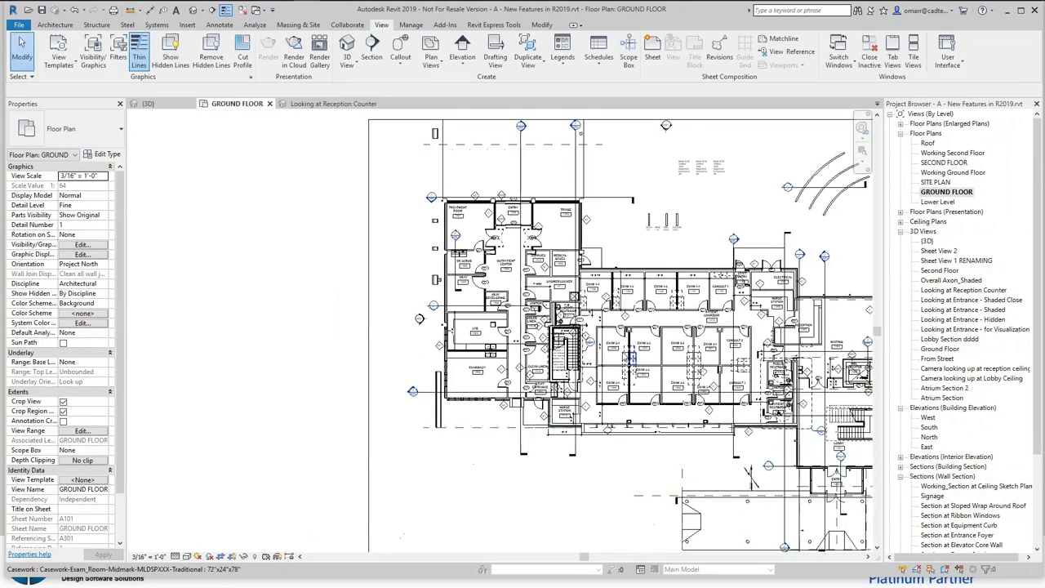
scroll(567, 366, up, 3)
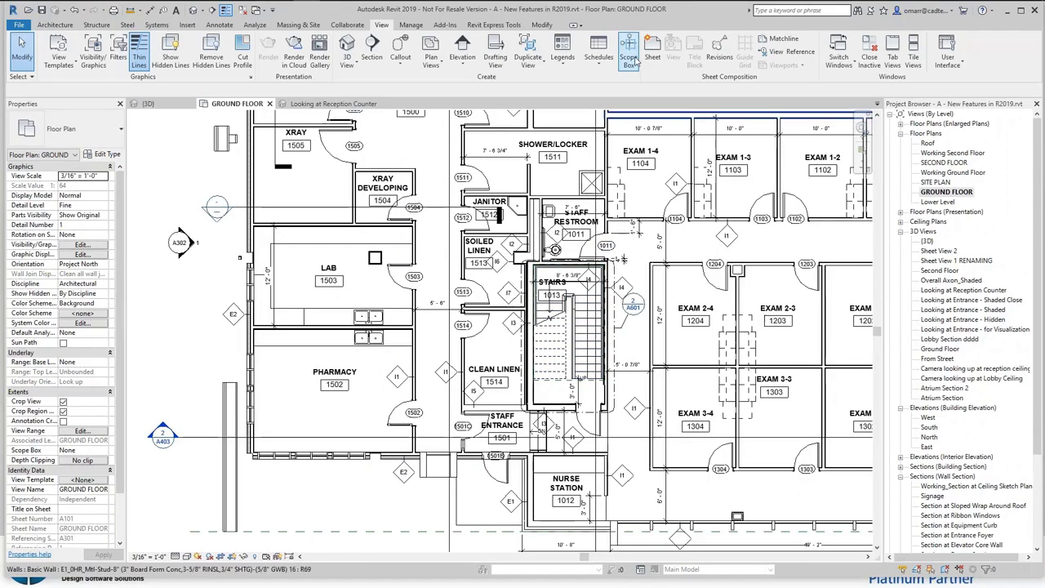
click(628, 57)
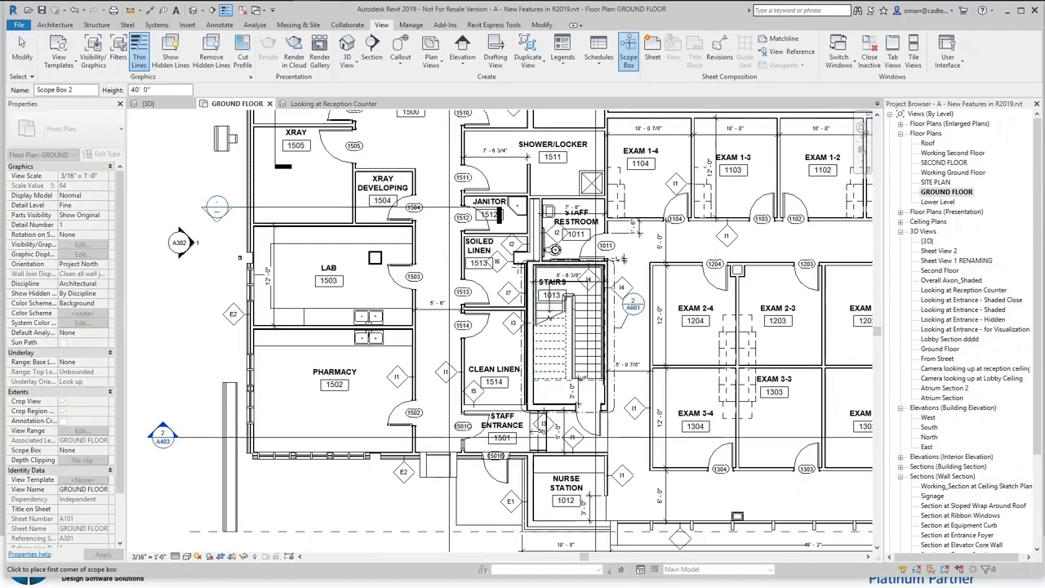
click(619, 422)
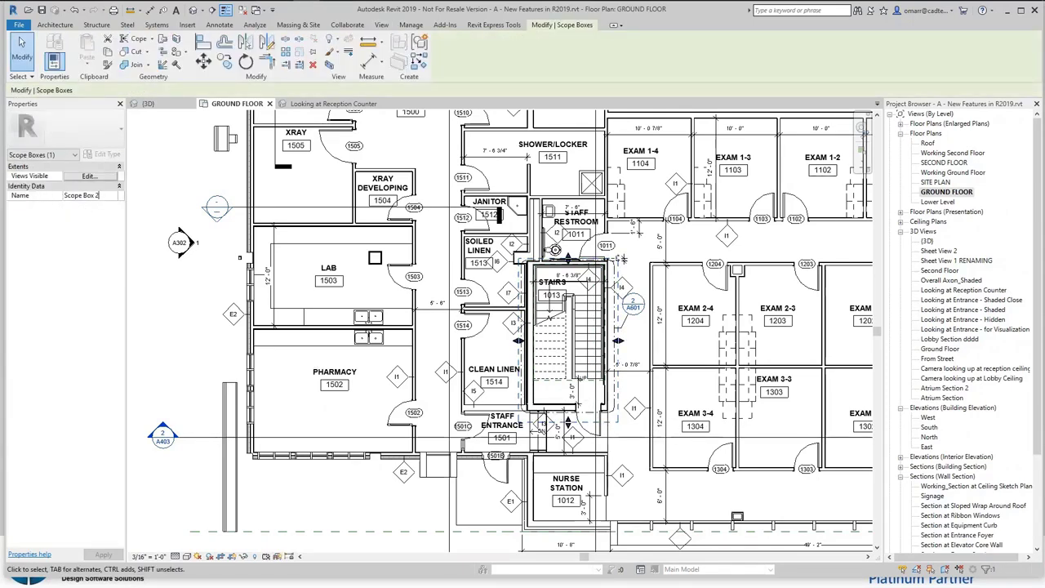
Rename the scope box around Stairs 1013 as Staris
click(140, 188)
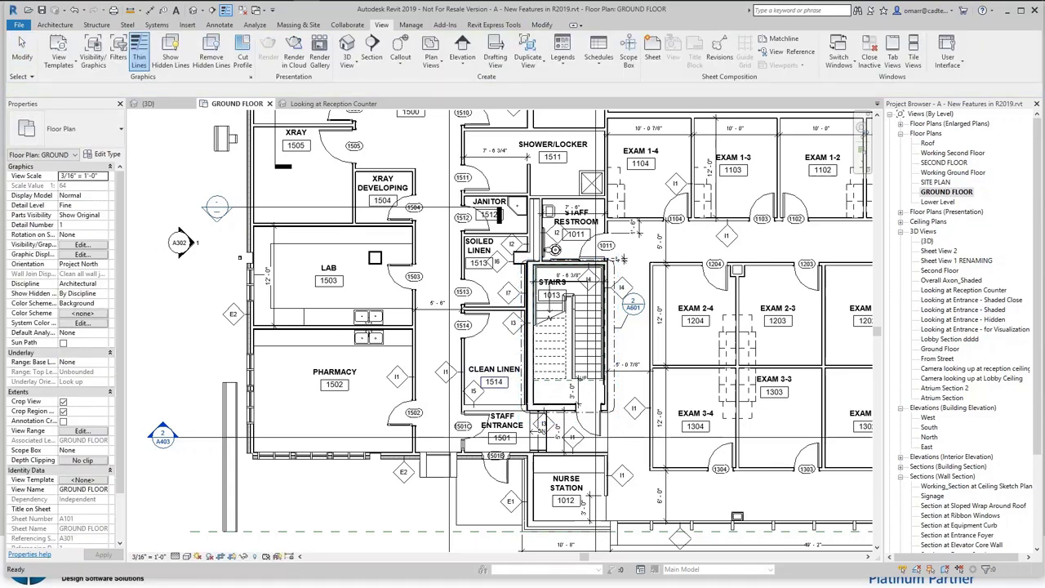
click(618, 425)
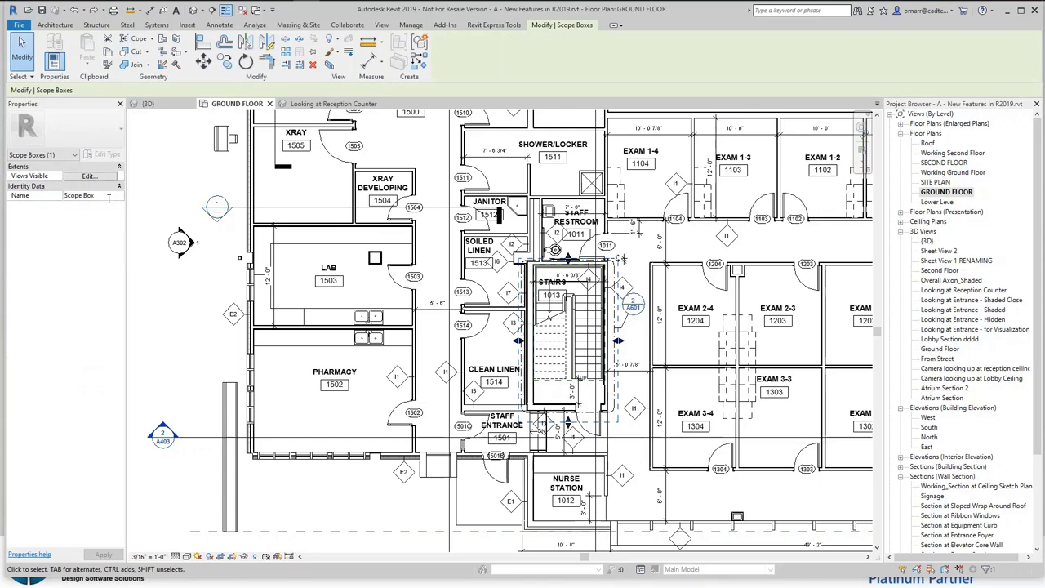
text(Sco)
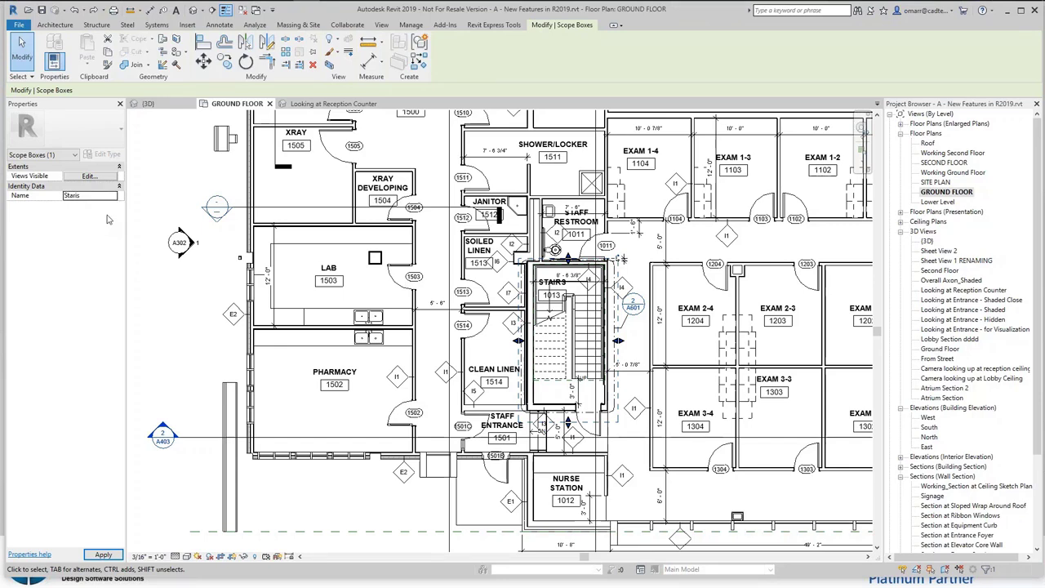
Duplicate the {3D} view and rename the copy Stairs
double_click(928, 243)
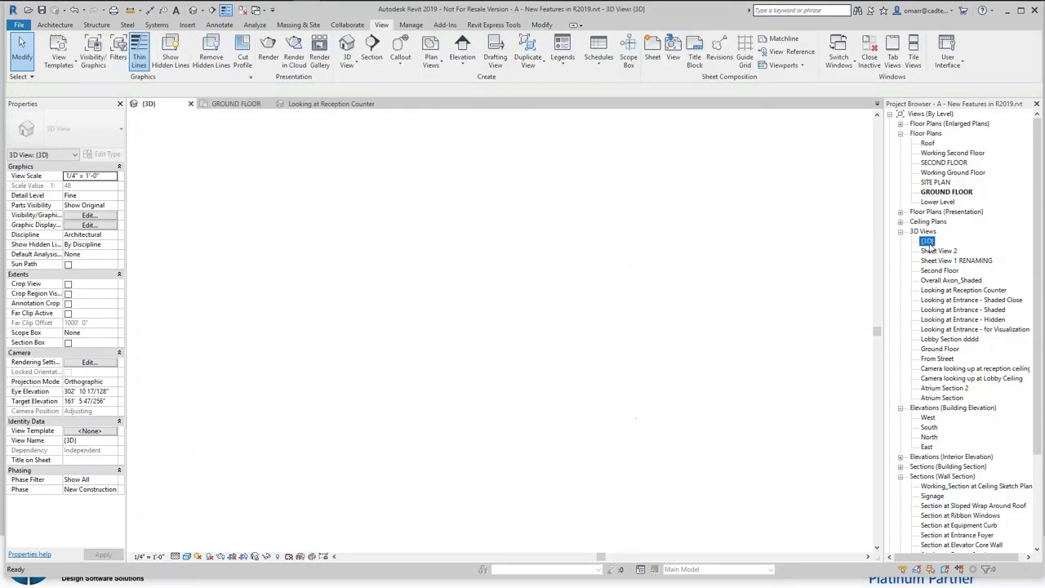
right_click(927, 242)
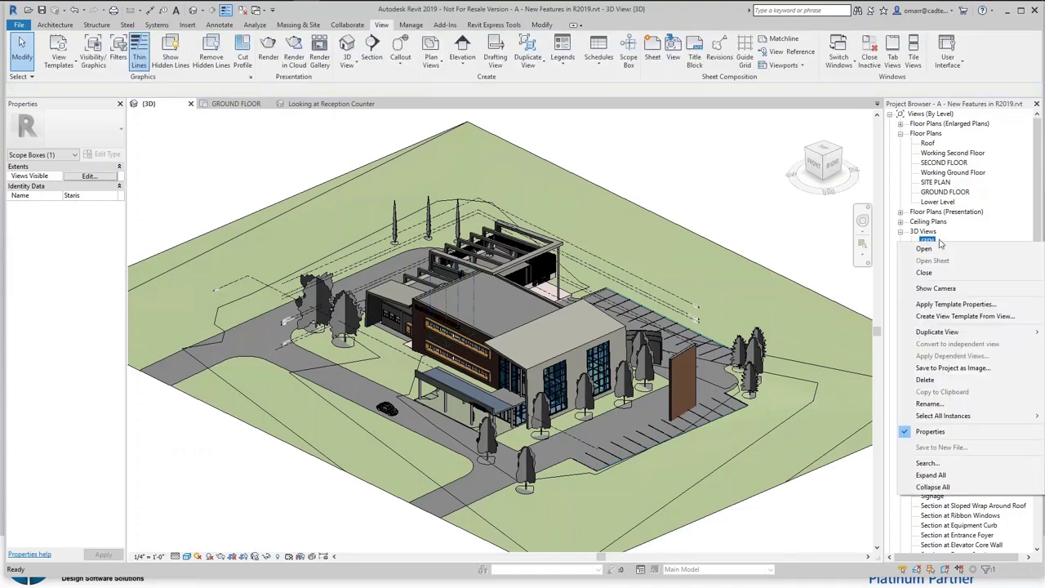
mouse_move(944, 335)
click(868, 334)
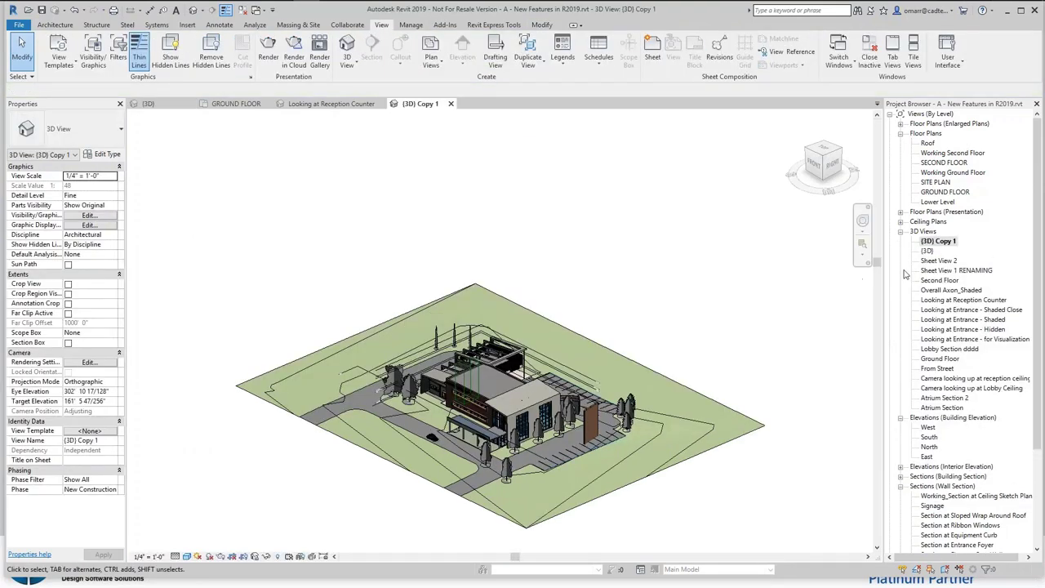
click(943, 244)
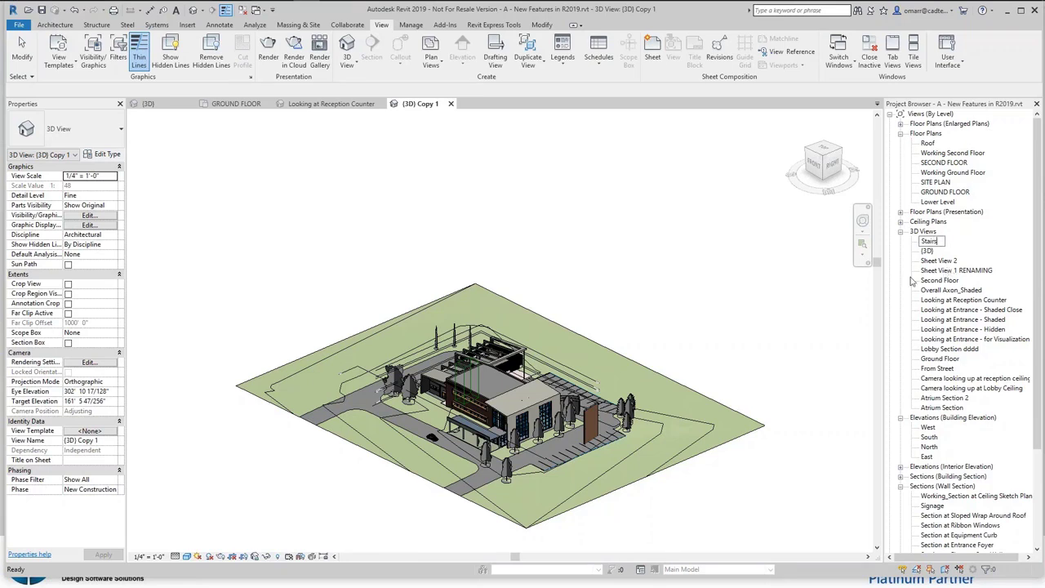
key(Return)
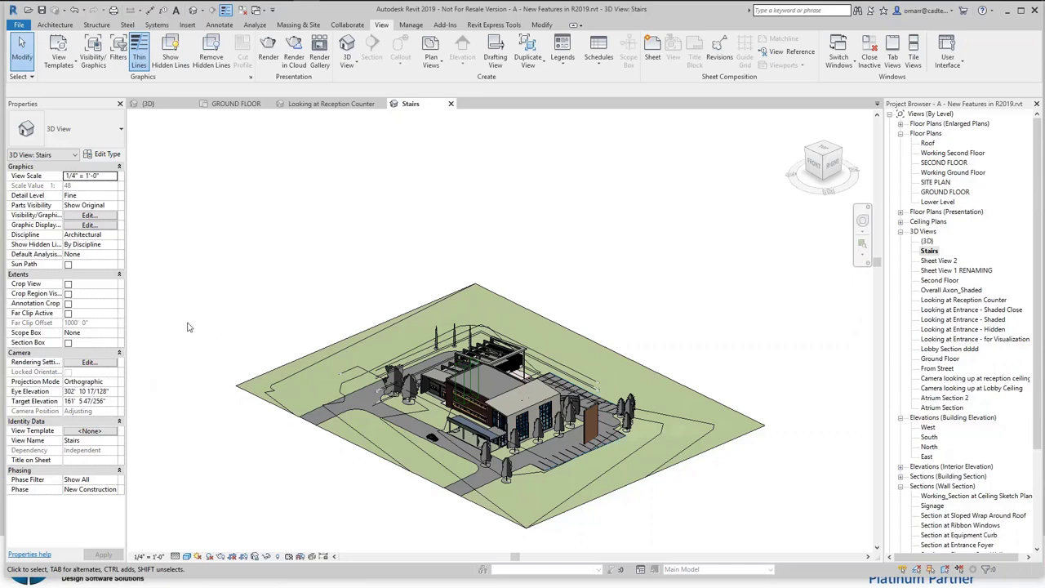
Assign the Staris scope box to the Stairs 3D view and orbit around the isolated stairwell
click(86, 333)
click(112, 333)
click(75, 352)
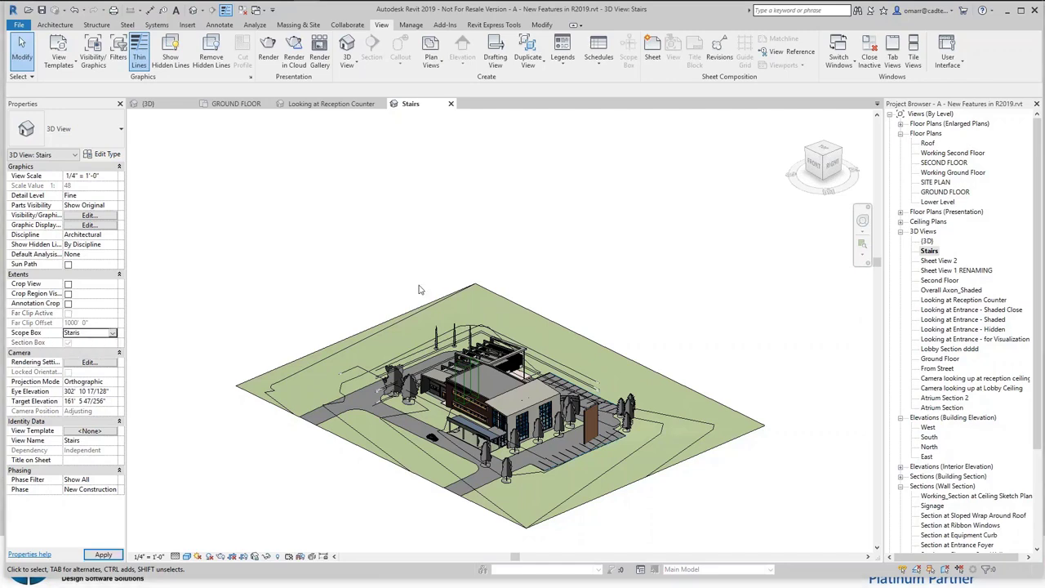
scroll(507, 381, up, 5)
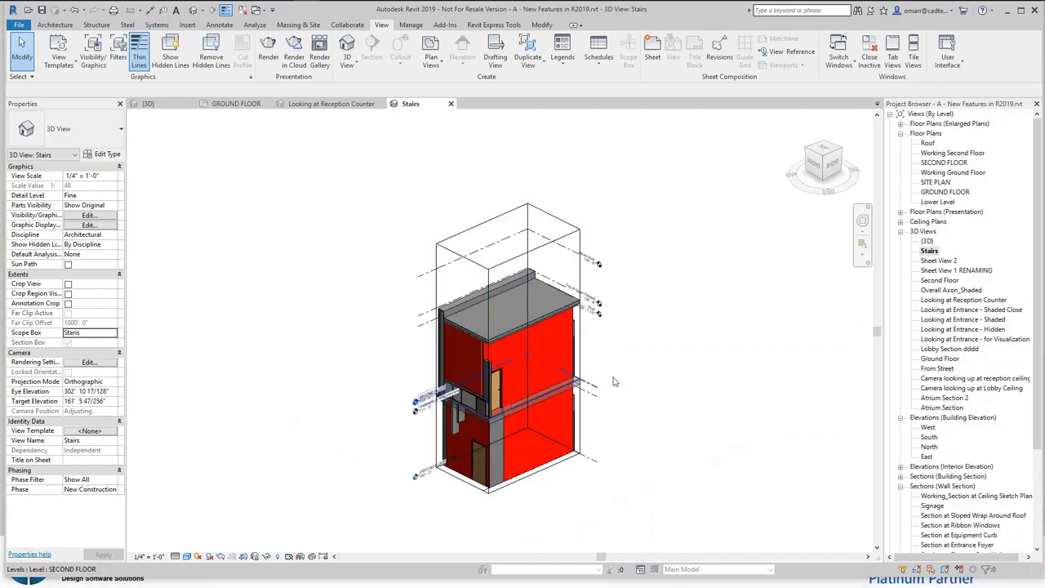
shift+middle_drag(613, 380, 755, 308)
In the GROUND FLOOR plan, pull the scope box's right, left and lower edges in to the walls enclosing Stairs 1013
click(149, 104)
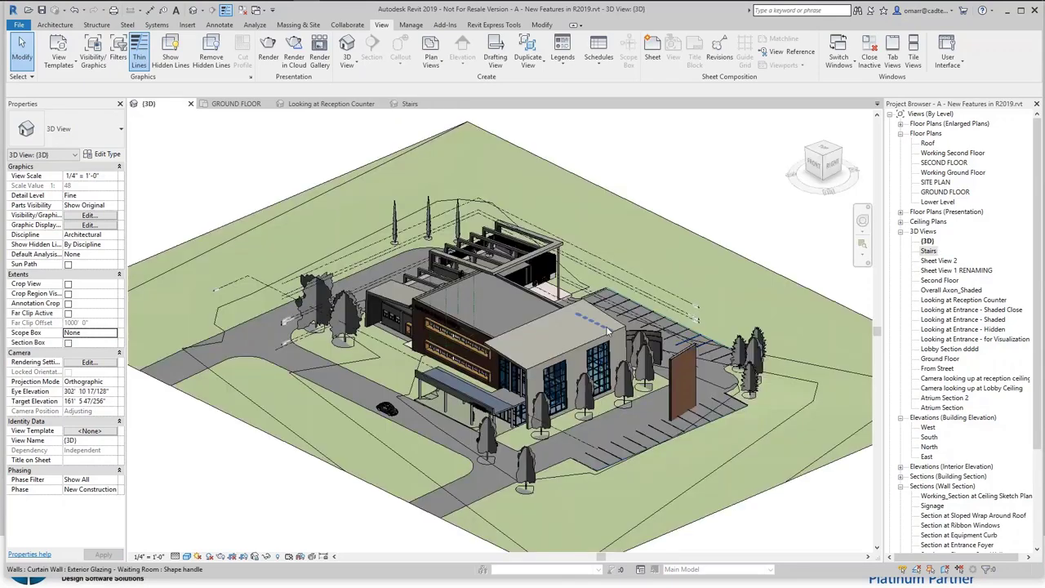
key(ctrl+Tab)
scroll(618, 375, up, 4)
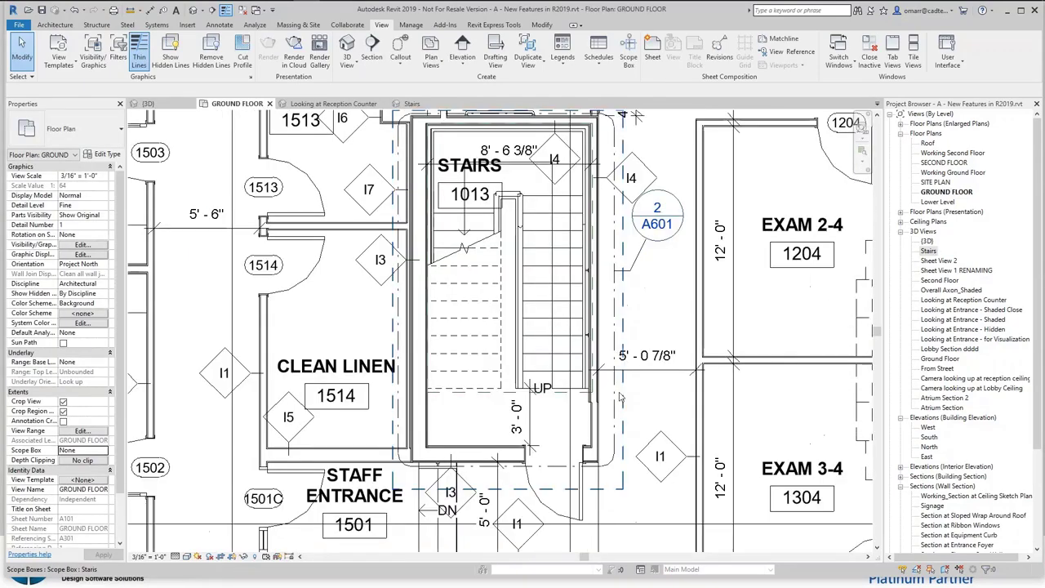
click(623, 372)
drag(624, 300, 587, 301)
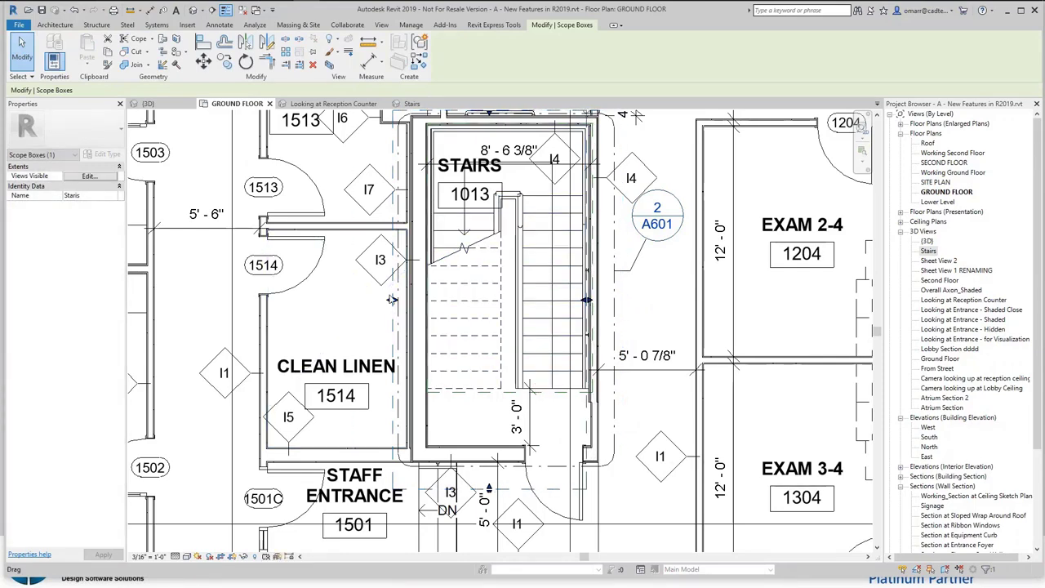
drag(392, 300, 420, 301)
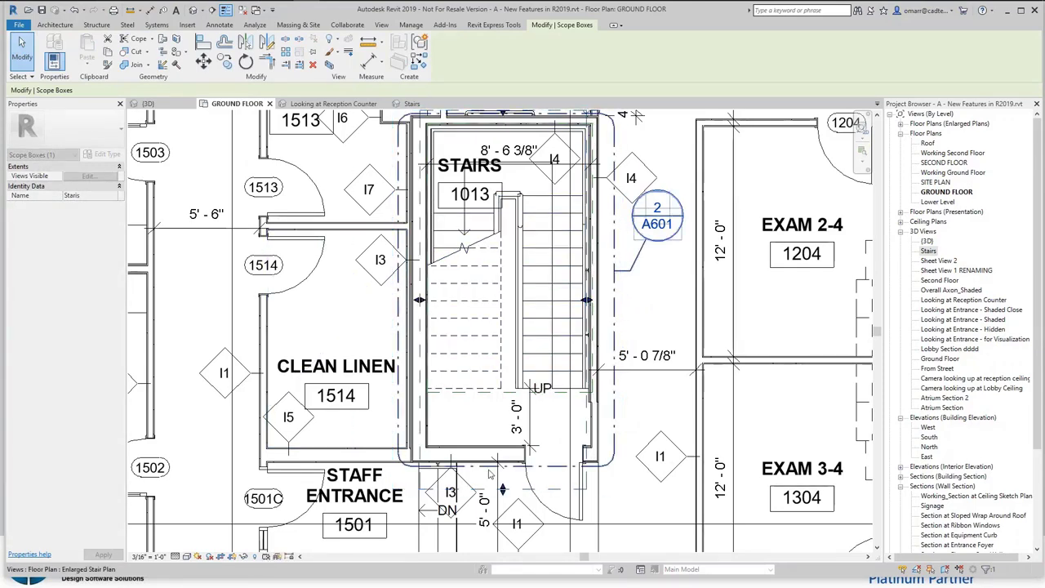
drag(502, 488, 503, 449)
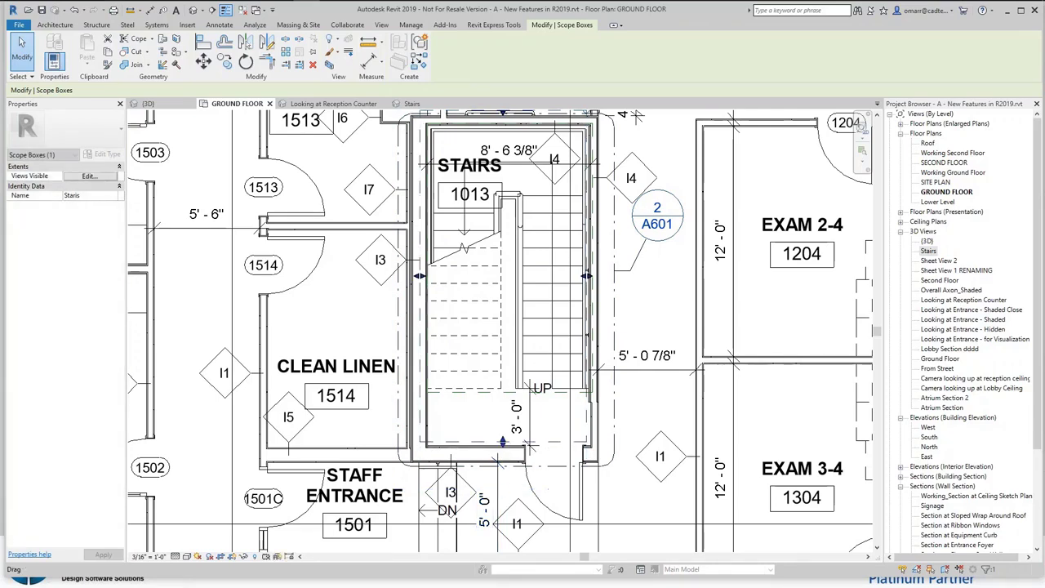
scroll(507, 446, down, 2)
middle_drag(509, 428, 502, 445)
Return to the Stairs 3D view, examine the cut-open stairwell from the front and at an angle, and deselect the scope box
key(ctrl+Tab)
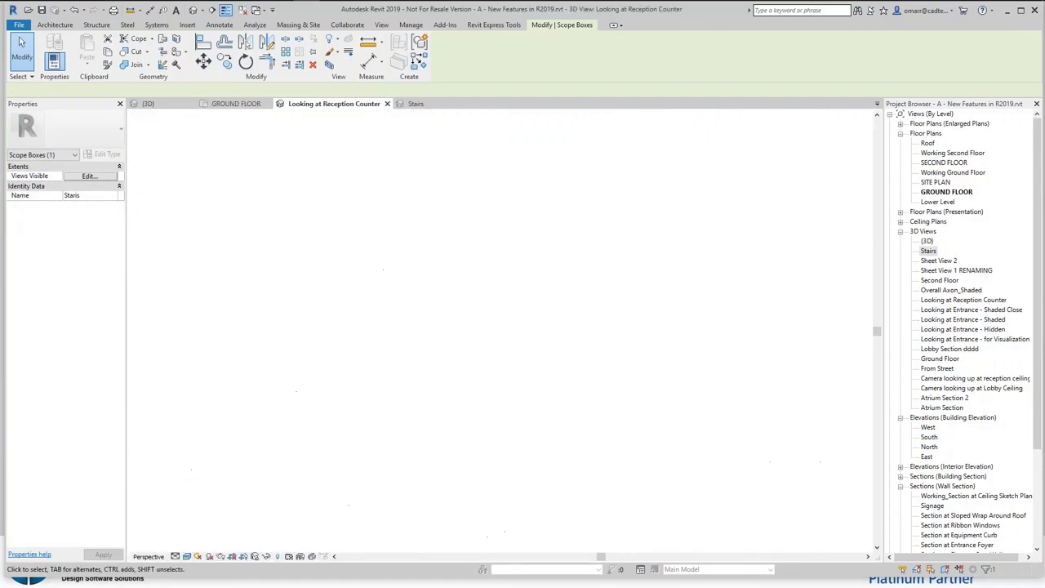
key(ctrl+Tab)
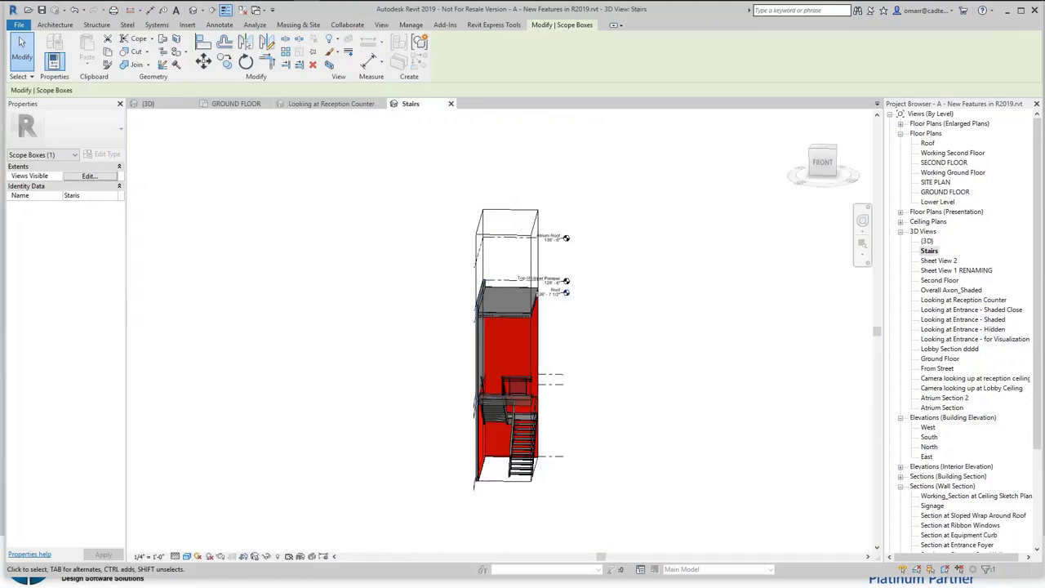
click(338, 107)
click(237, 104)
key(ctrl+shift+Tab)
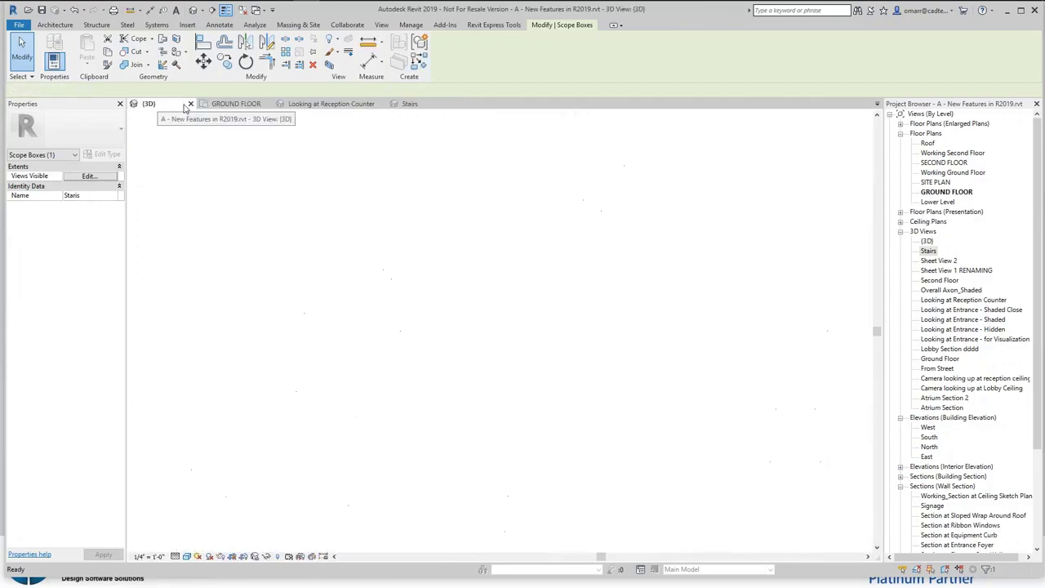
click(410, 104)
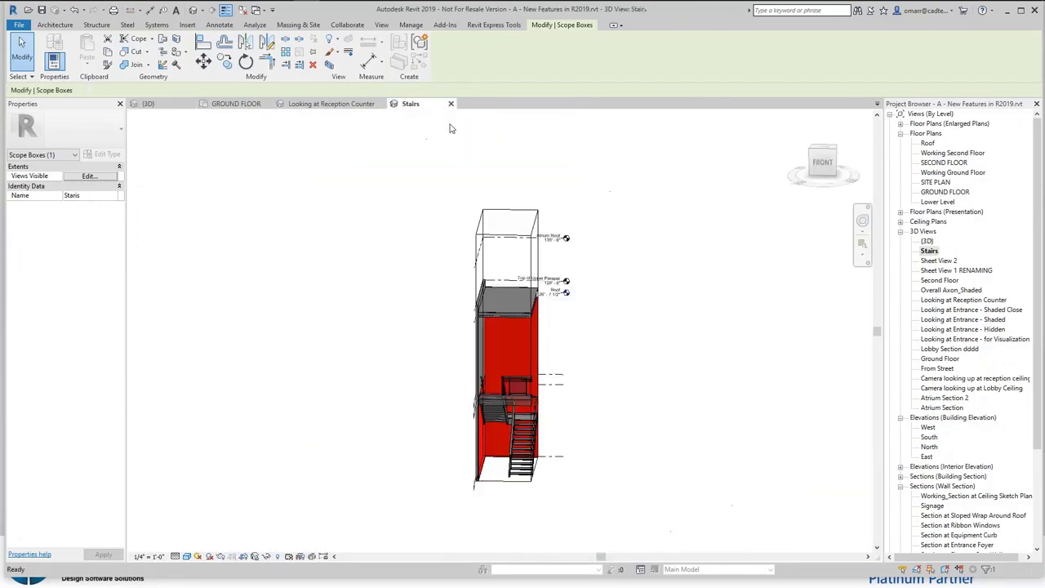
shift+middle_drag(664, 362, 483, 434)
scroll(500, 432, up, 3)
scroll(484, 433, up, 1)
click(678, 381)
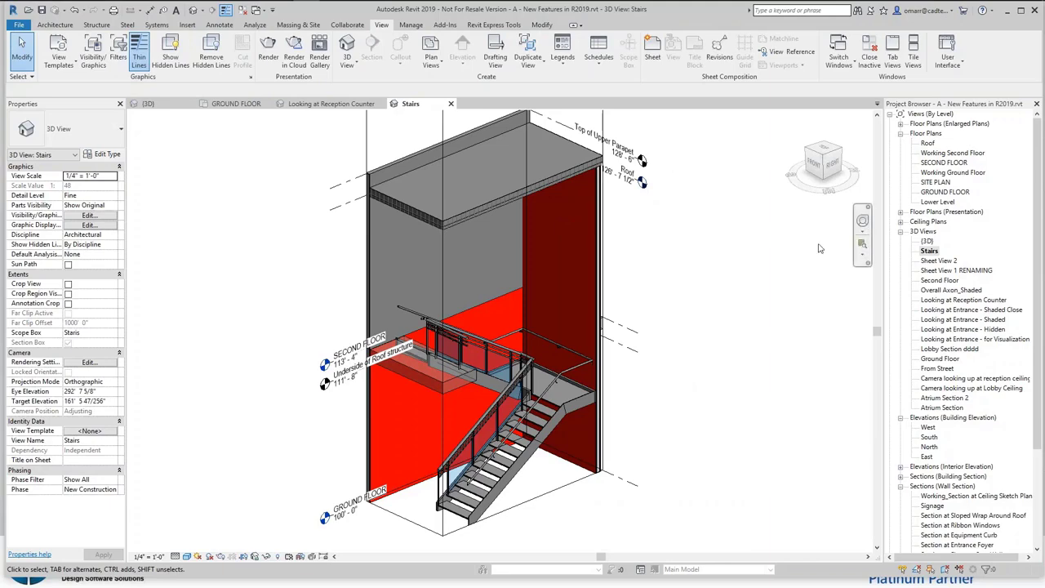
Open the {3D} view to show the whole building and site again
scroll(843, 276, down, 3)
click(928, 243)
double_click(928, 243)
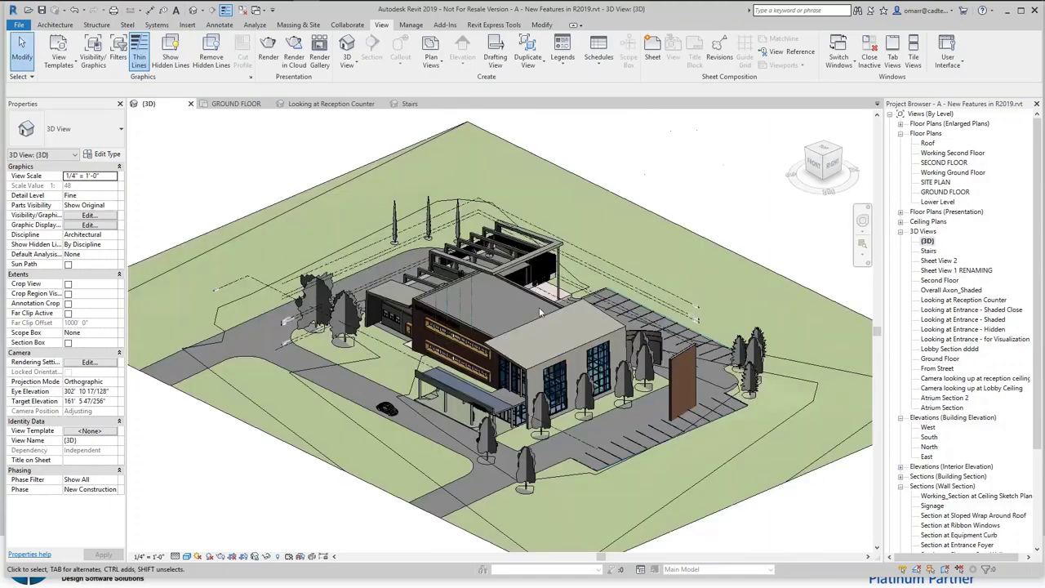
Sketch a straight Glass Panel - Bottom Fill railing about 117' 9" long beside the outer edge of the parking lot and finish it
middle_drag(544, 303, 489, 336)
shift+middle_drag(608, 323, 570, 315)
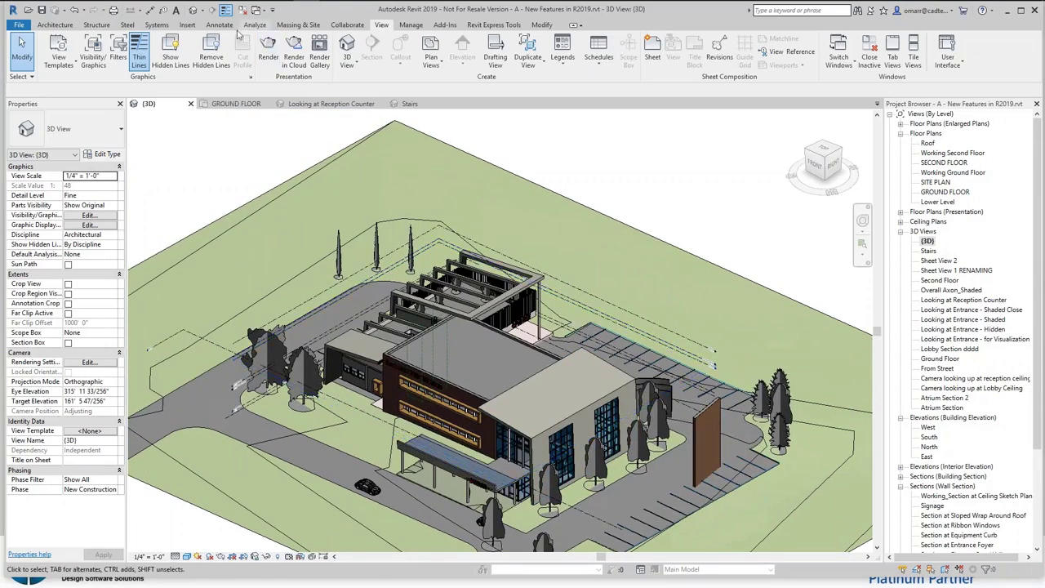
click(56, 25)
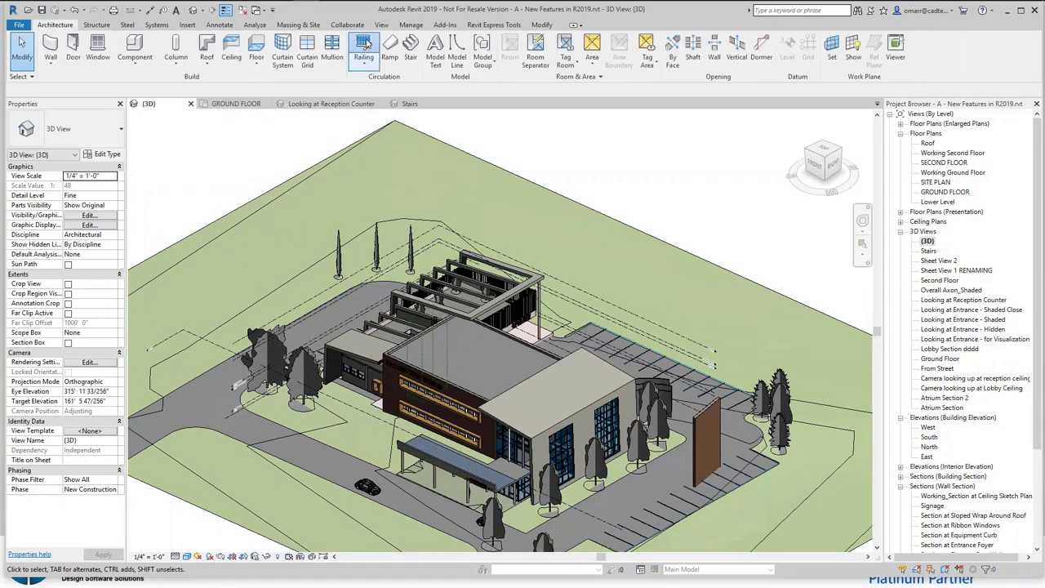
click(366, 47)
click(89, 129)
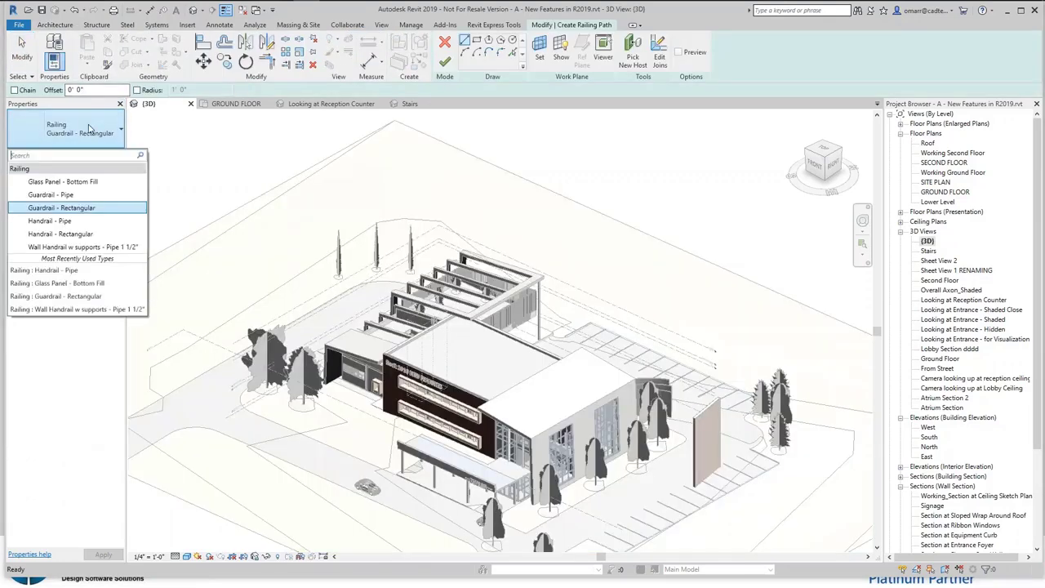
click(94, 183)
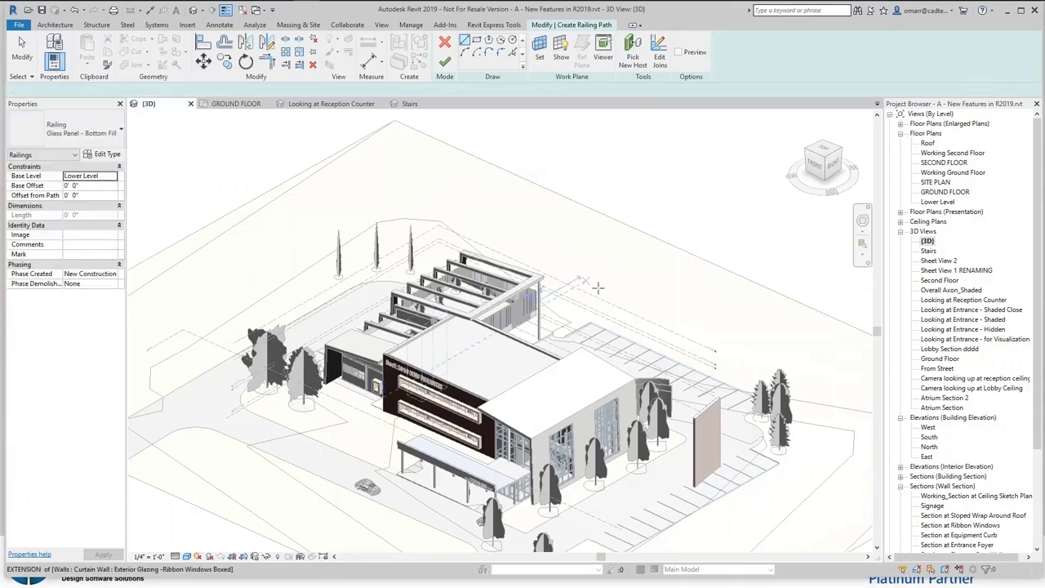
scroll(588, 293, down, 3)
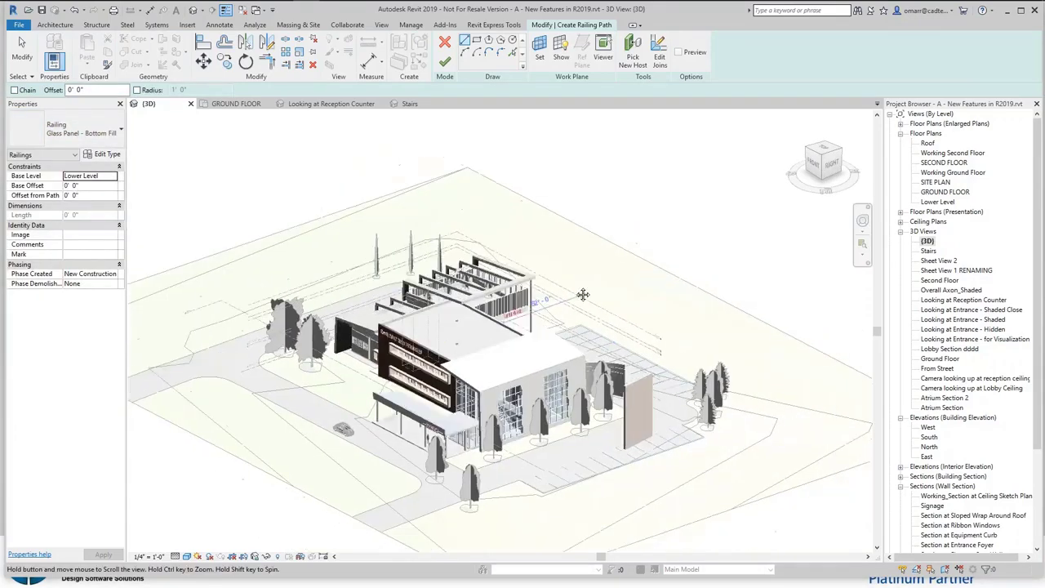
middle_drag(583, 295, 572, 282)
scroll(572, 282, up, 1)
click(532, 528)
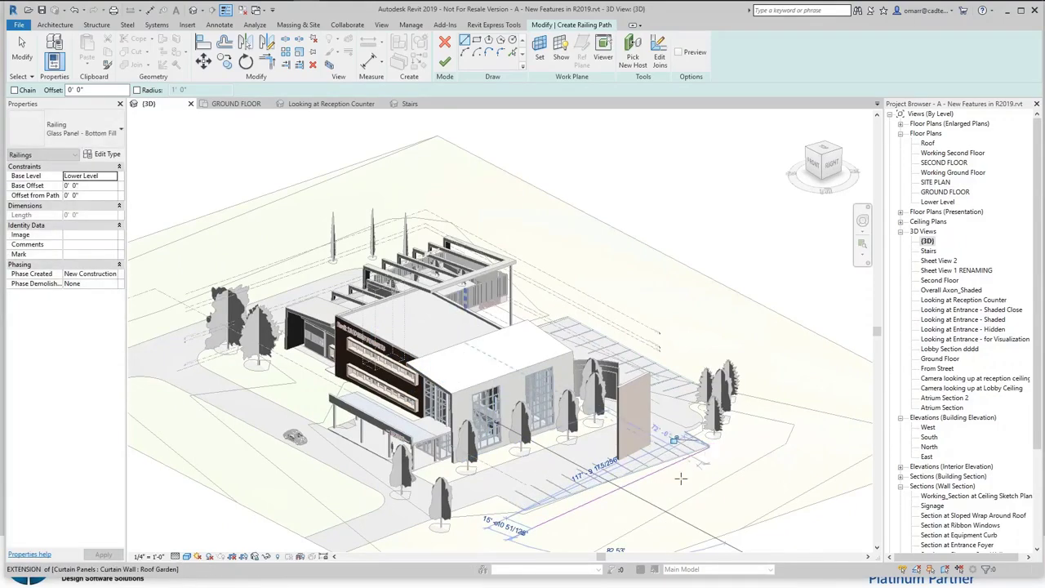
key(Escape)
key(Escape)
click(445, 62)
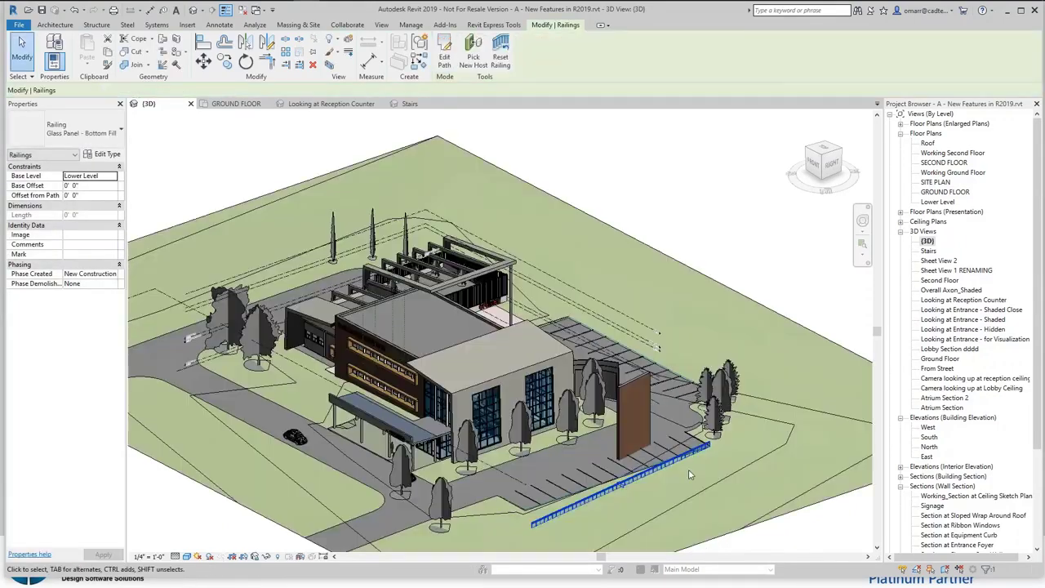
Split the new glass railing near one of its posts with Split Element, leaving Delete Inner Segment off
middle_drag(690, 474, 659, 435)
mouse_move(659, 434)
shift+middle_down()
mouse_move(700, 411)
mouse_move(710, 432)
mouse_move(670, 445)
shift+middle_up()
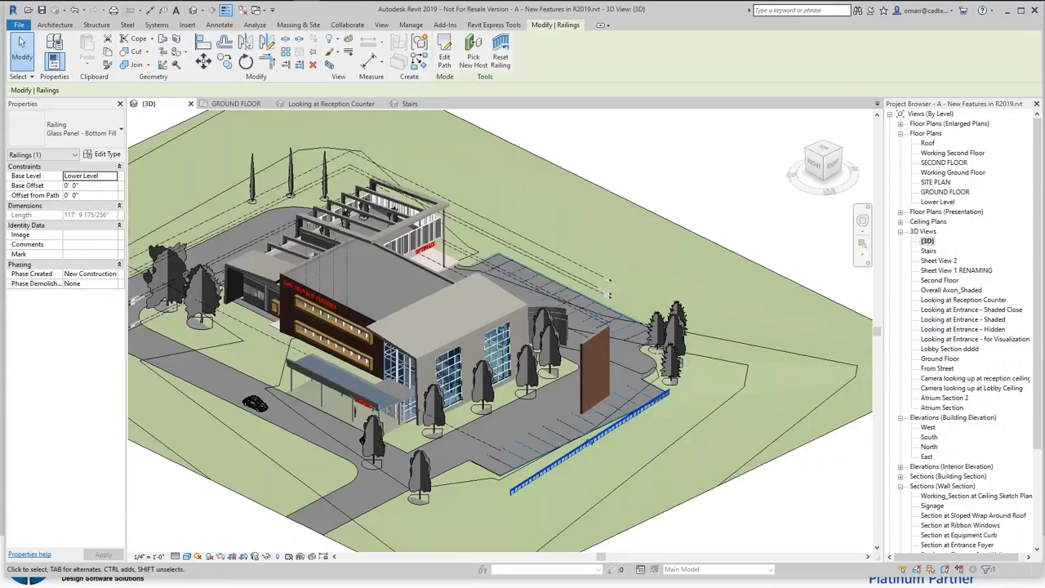
scroll(584, 458, up, 5)
shift+middle_drag(600, 460, 557, 396)
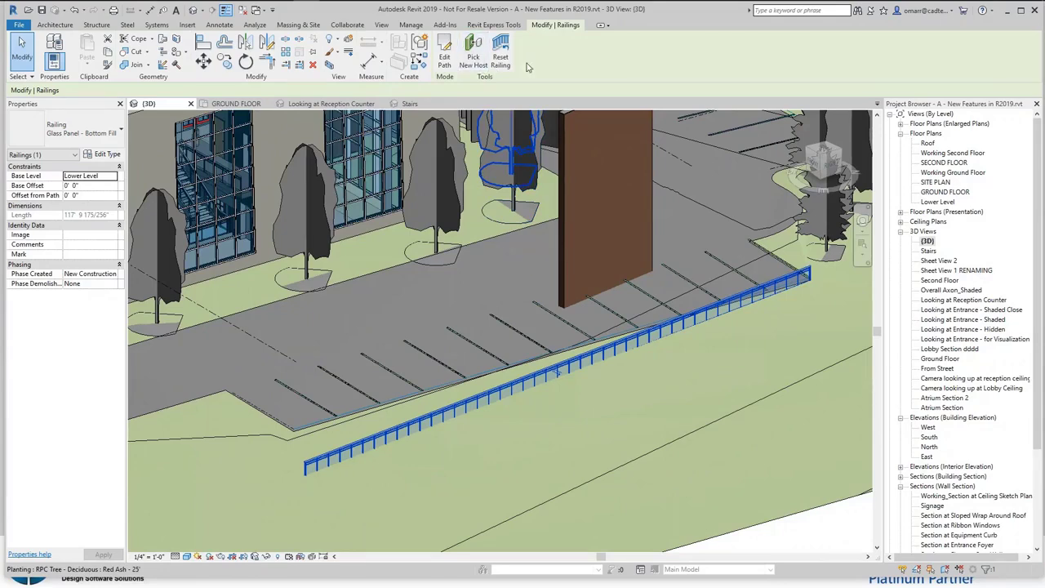
key(Escape)
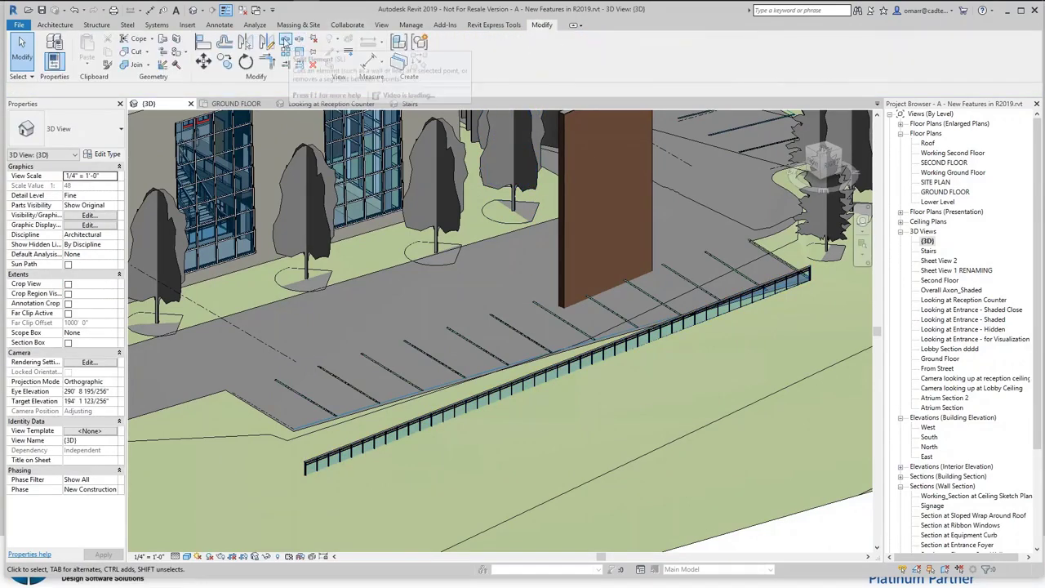
click(286, 38)
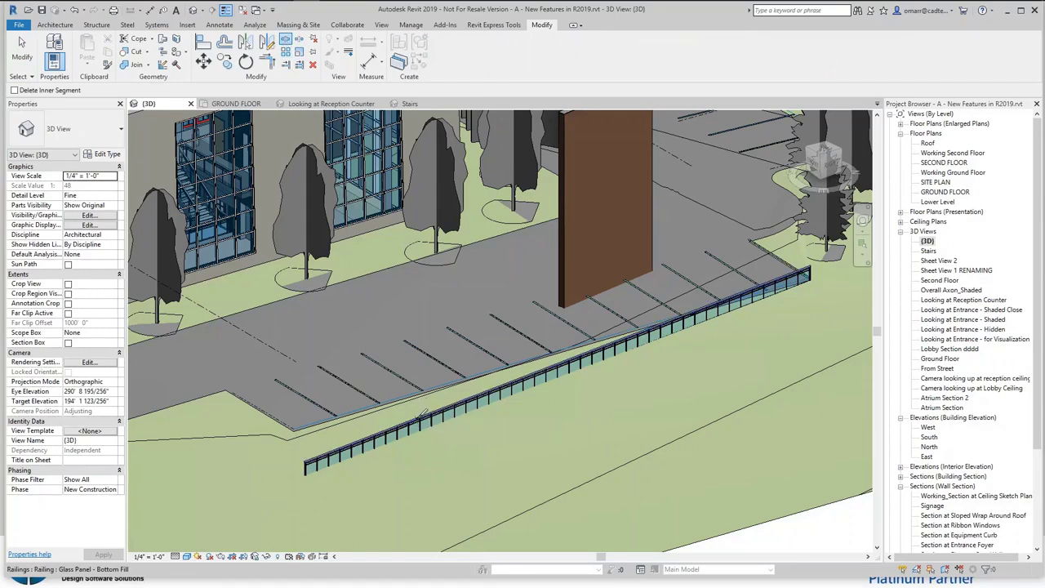
scroll(420, 413, up, 5)
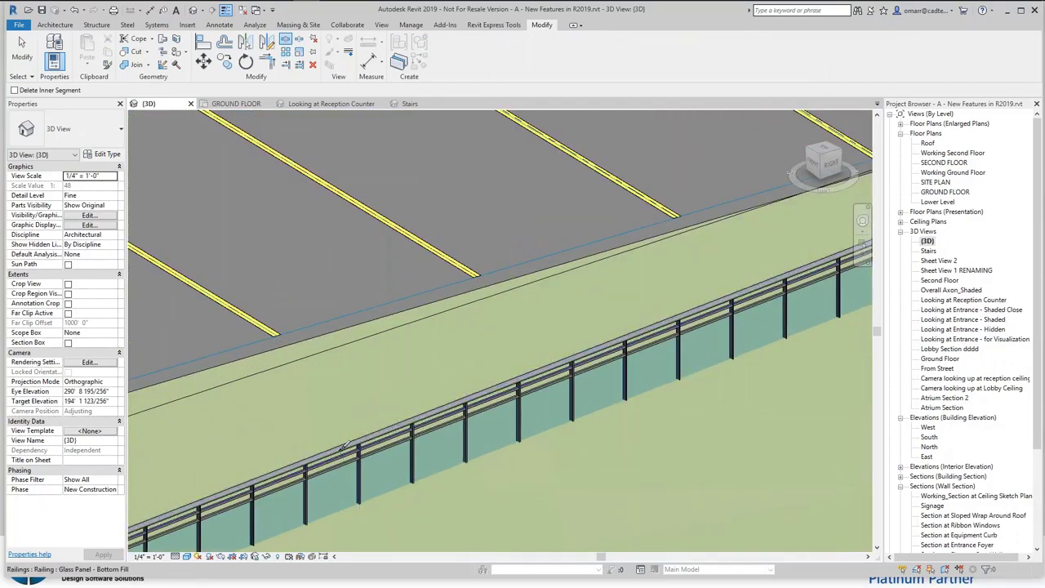
scroll(344, 446, up, 2)
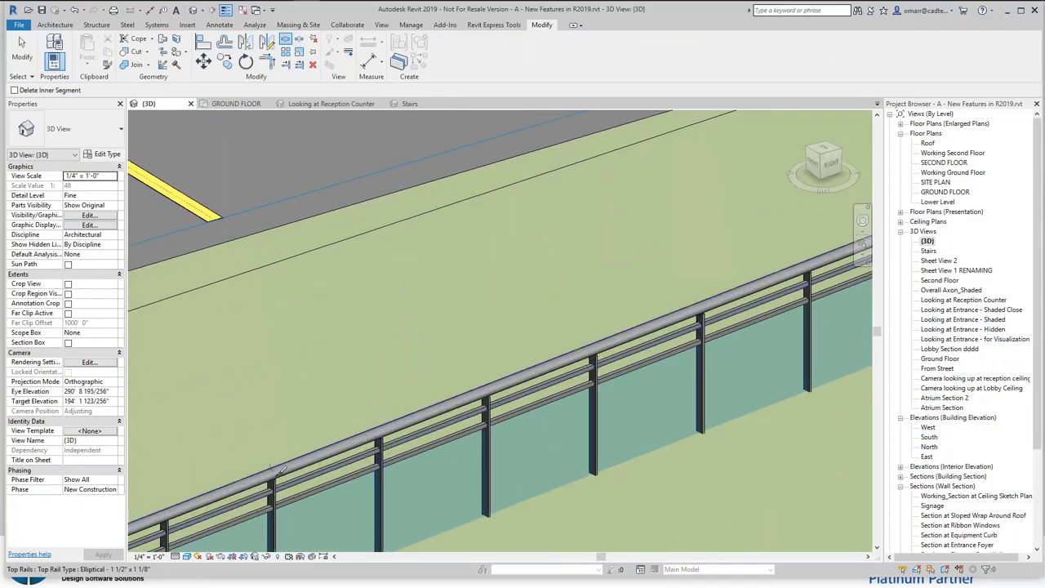
scroll(280, 467, up, 3)
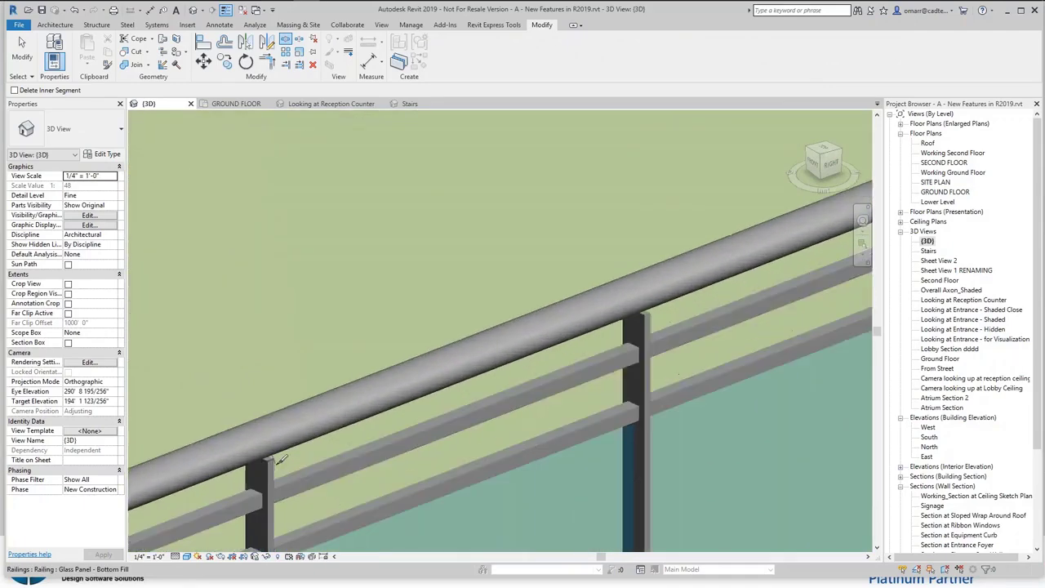
scroll(280, 461, up, 2)
scroll(260, 408, down, 5)
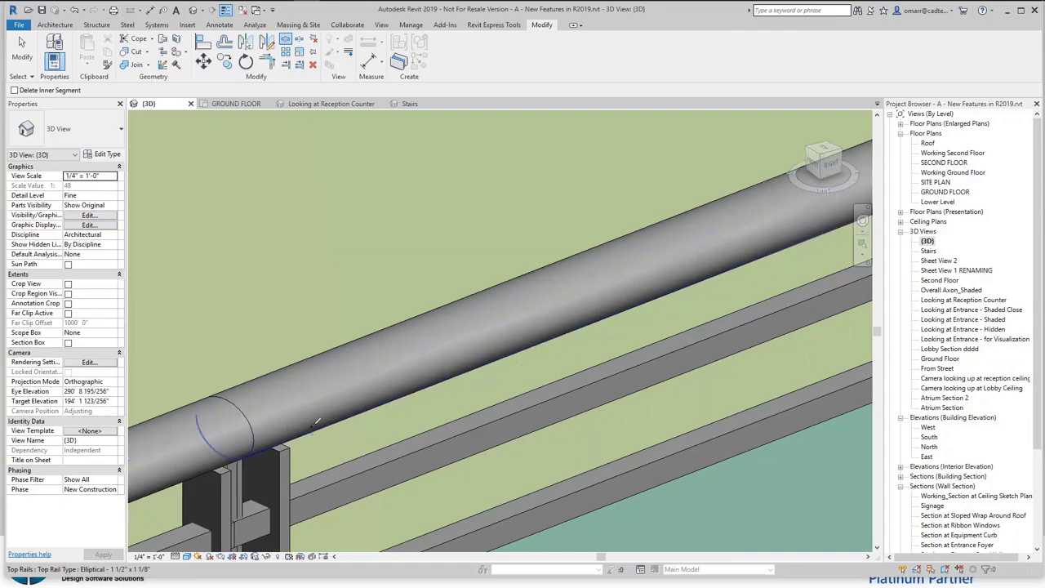
scroll(354, 372, up, 1)
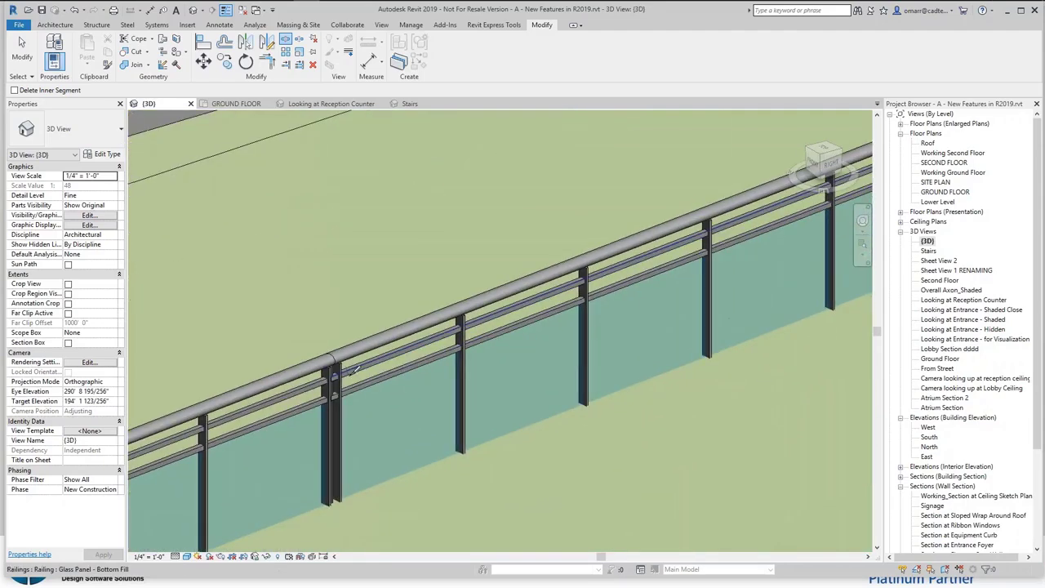
Split the railing again at a second post farther along, isolating a middle segment about 16' long
scroll(372, 390, down, 3)
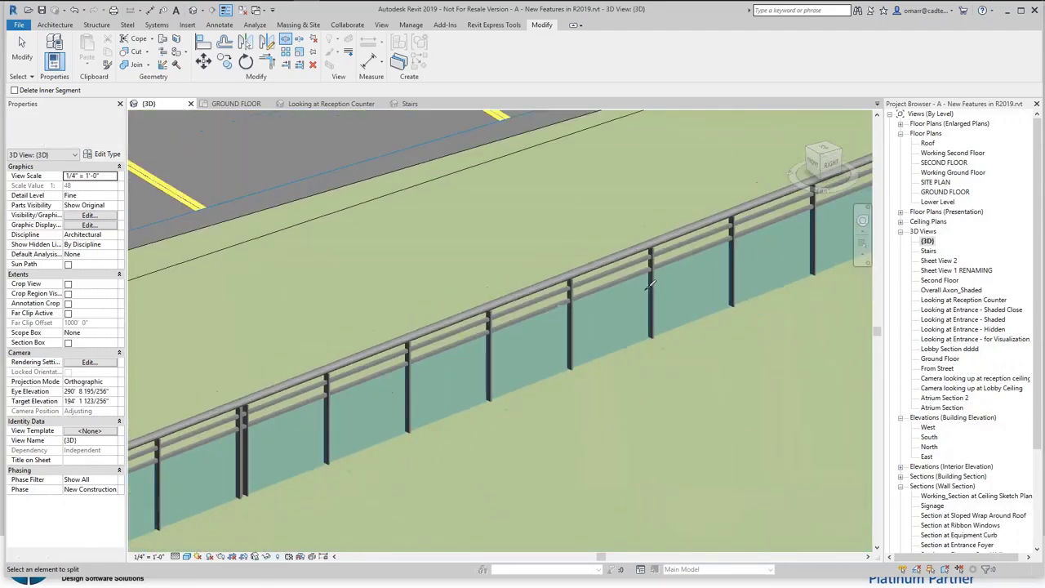
scroll(696, 248, up, 5)
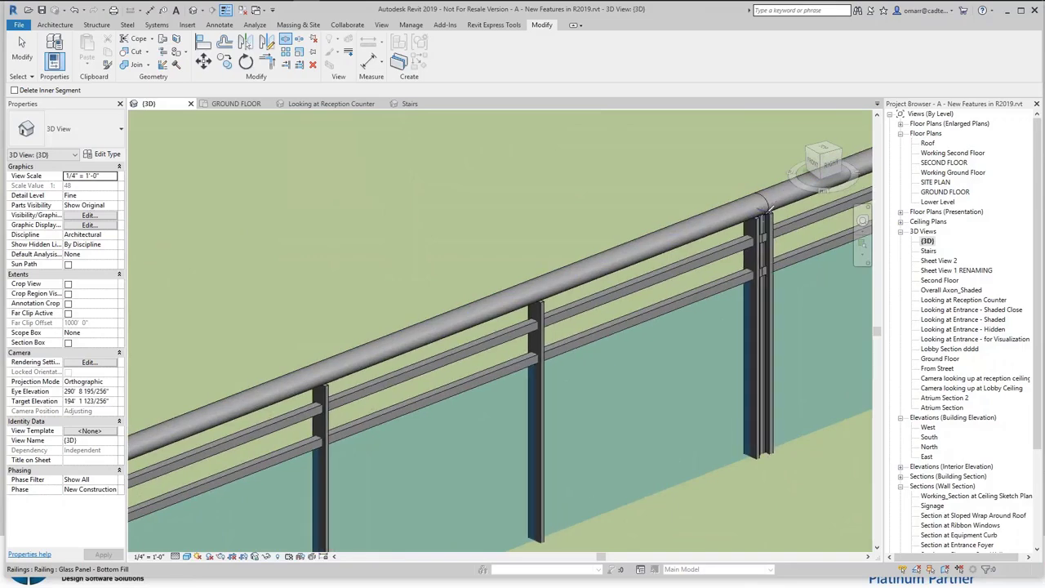
key(Escape)
Change the middle railing segment to the Guardrail - Rectangular type and deselect it
scroll(682, 276, down, 2)
scroll(490, 298, down, 3)
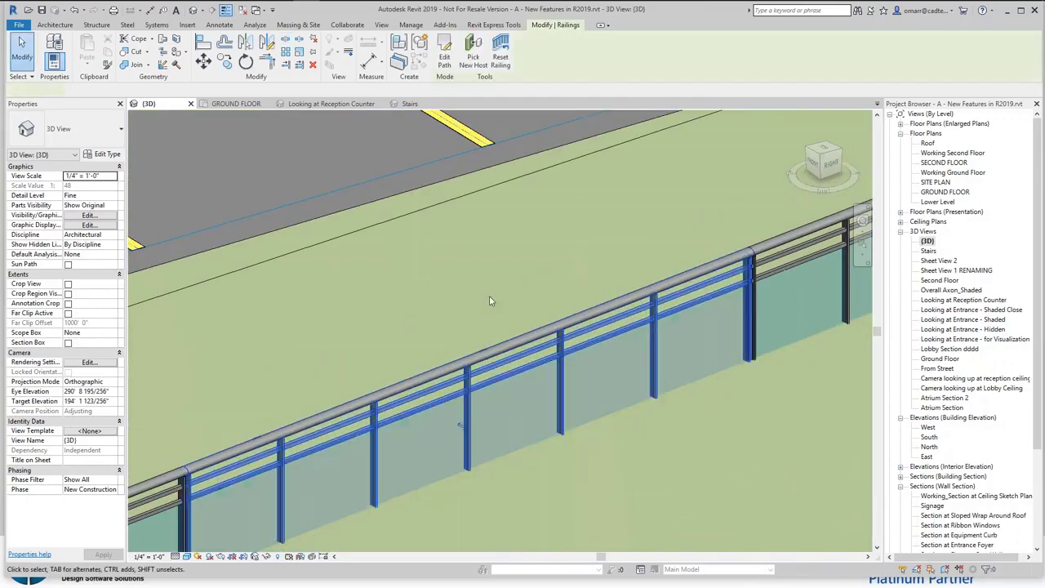
click(375, 335)
click(94, 132)
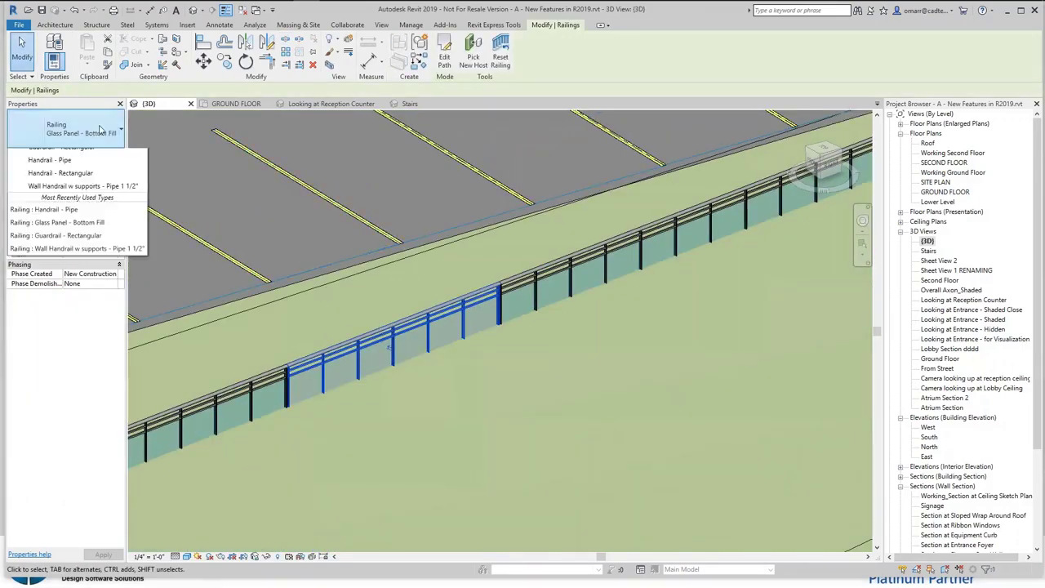
click(63, 209)
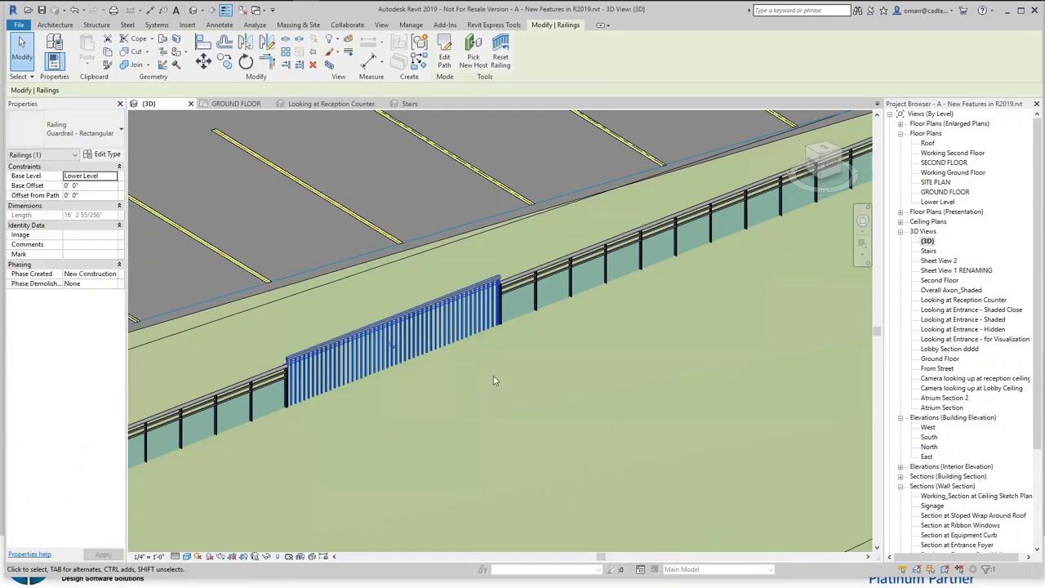
key(Escape)
shift+middle_drag(483, 347, 703, 374)
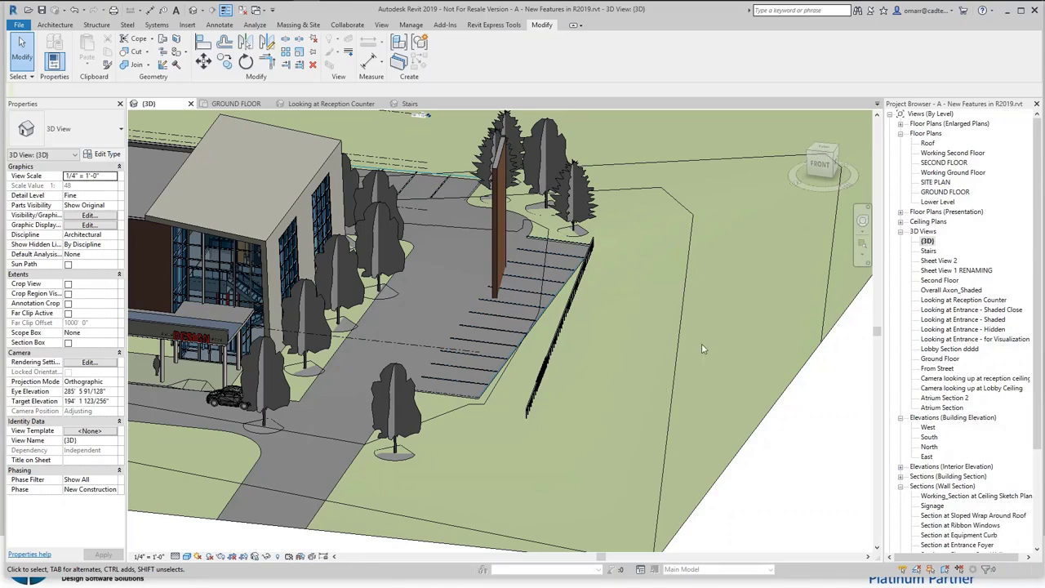
Open the GROUND FLOOR plan and go to the section view cut through the three curved walls
double_click(946, 192)
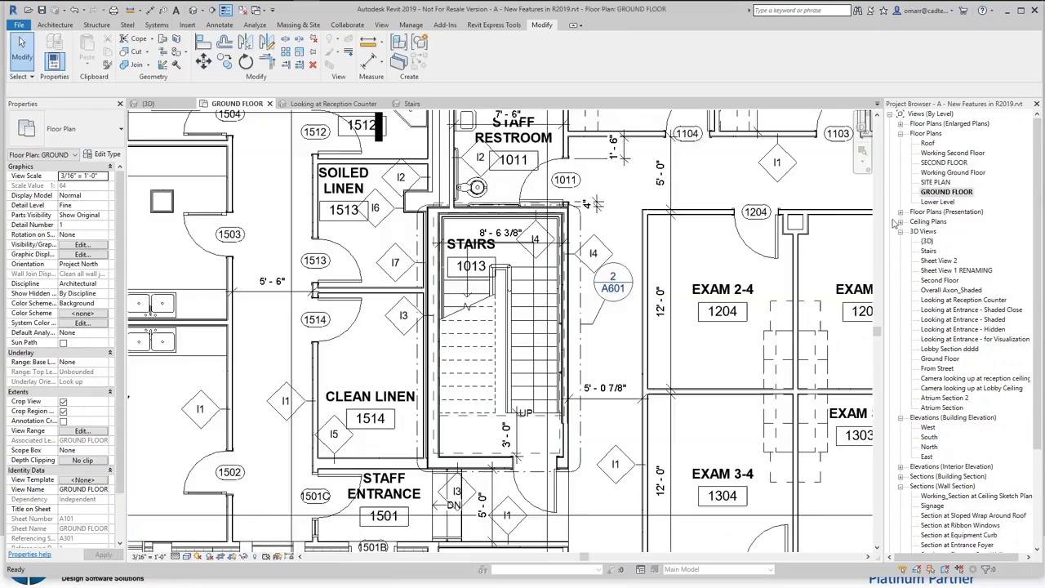
scroll(763, 275, down, 5)
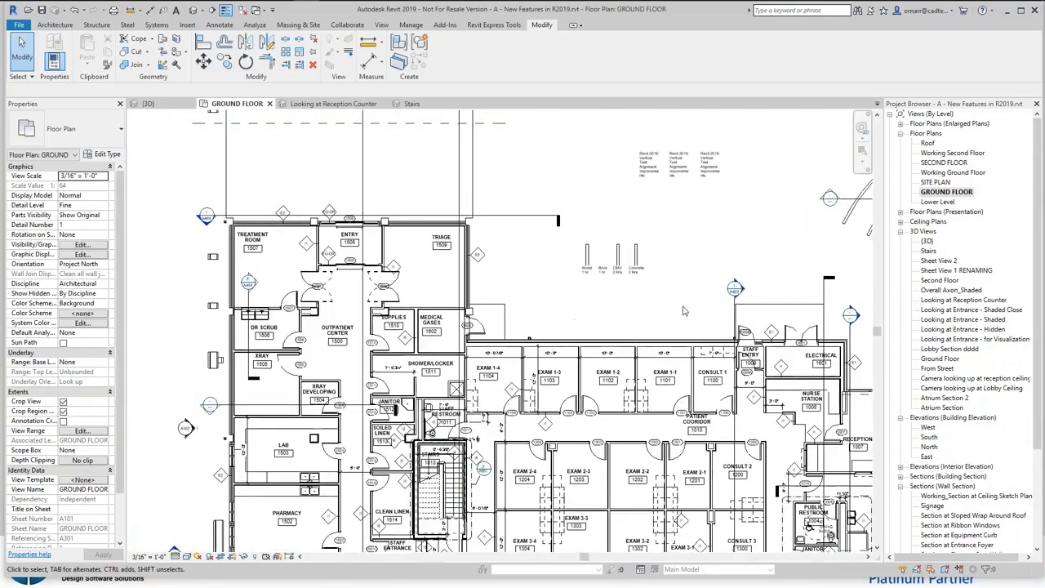
scroll(637, 359, up, 3)
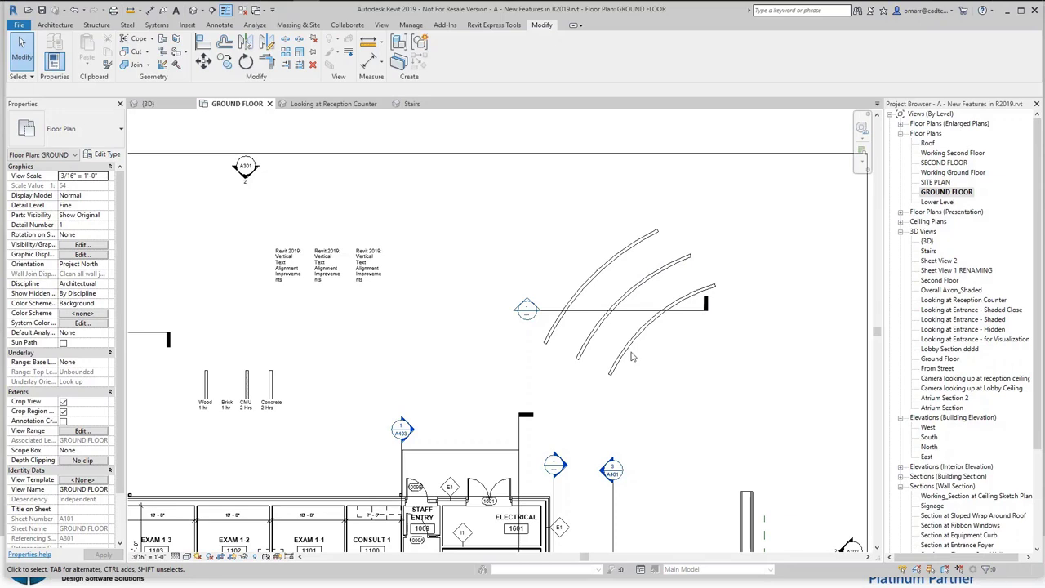
double_click(526, 309)
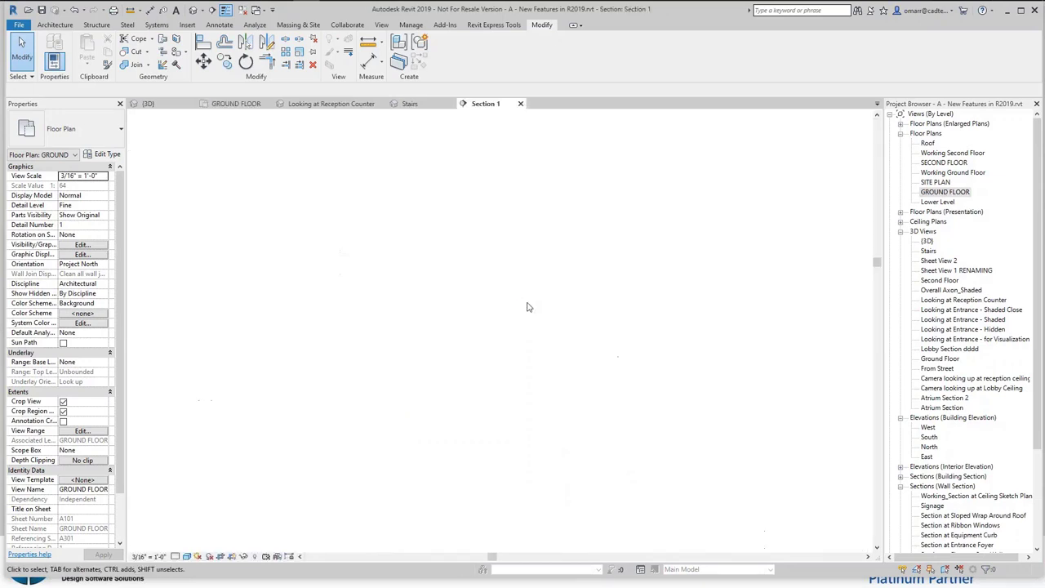
middle_drag(551, 360, 561, 399)
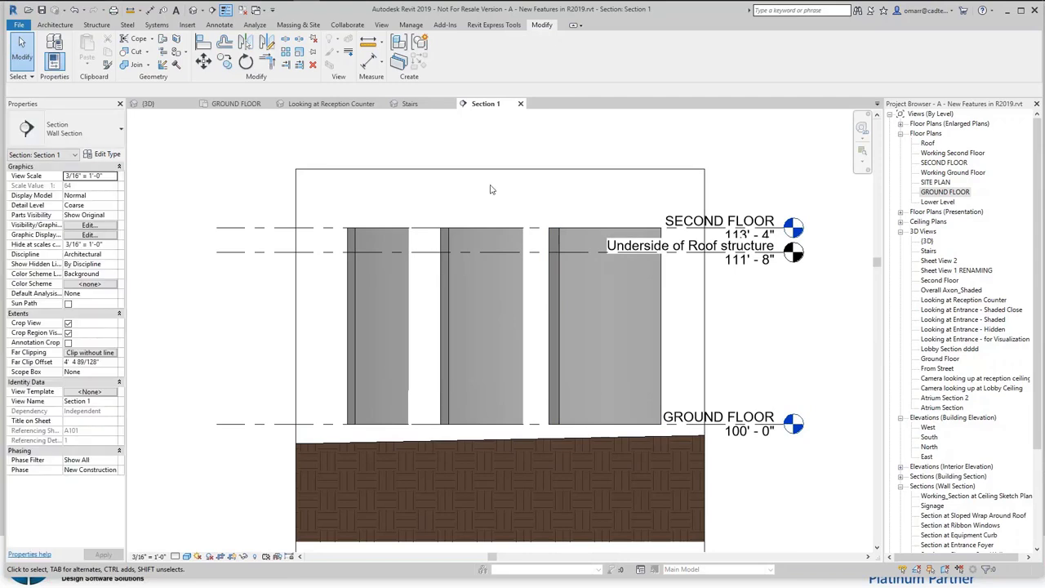
Place an aligned dimension across the cut thickness of the leftmost curved wall in the section
key(d)
key(i)
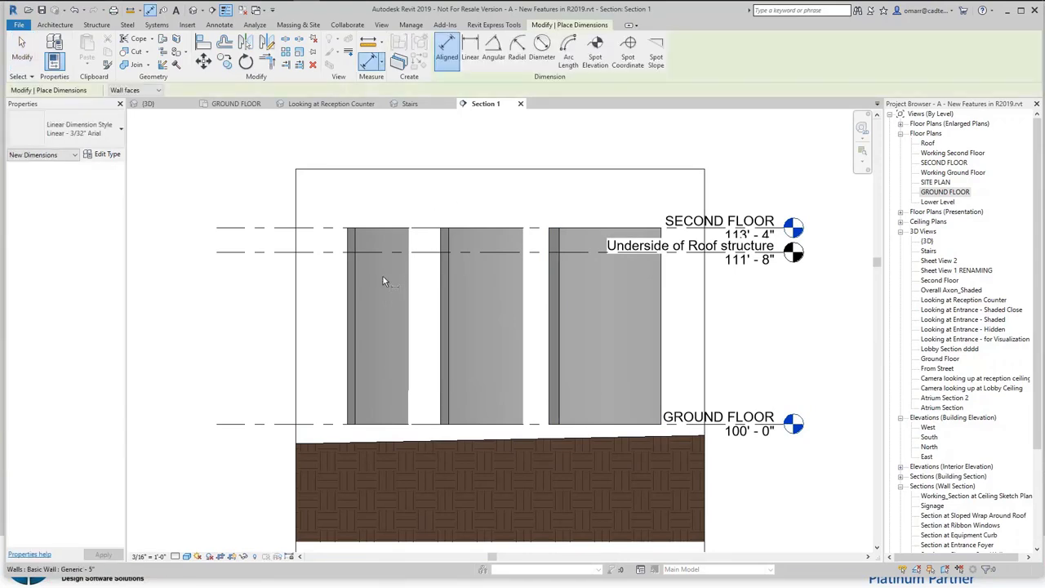
scroll(348, 327, up, 4)
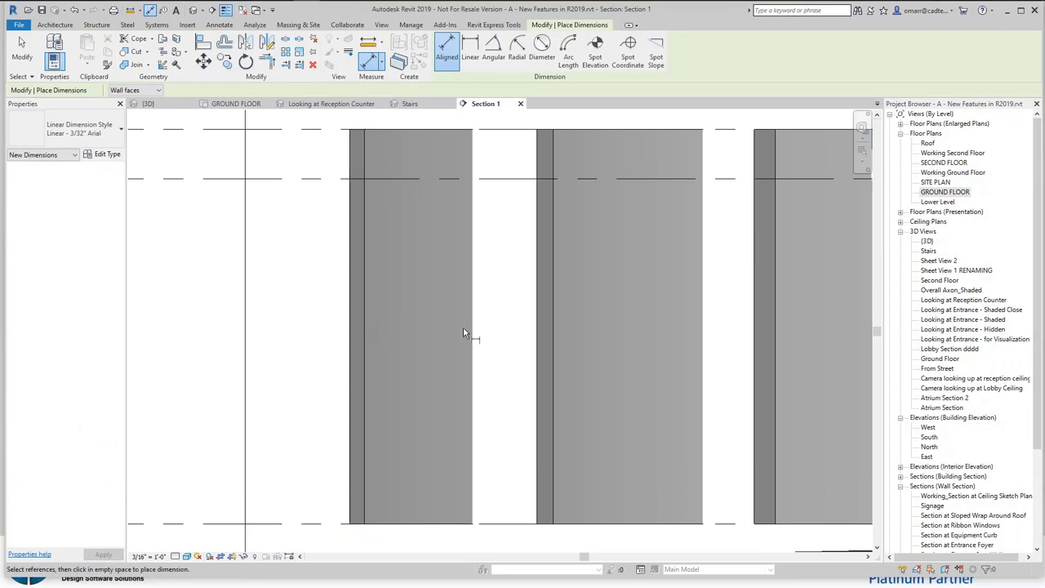
click(350, 343)
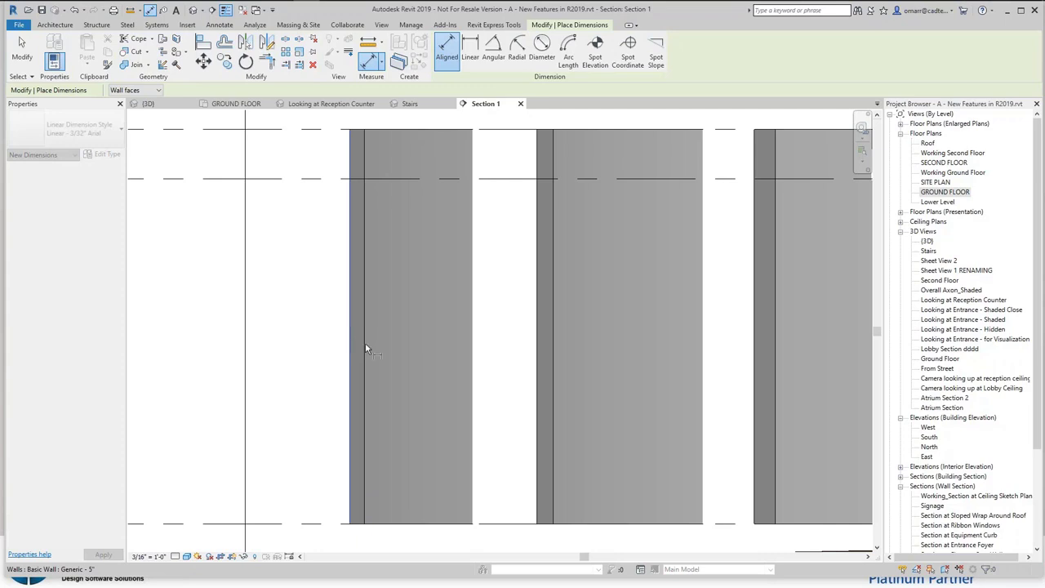
scroll(422, 362, down, 2)
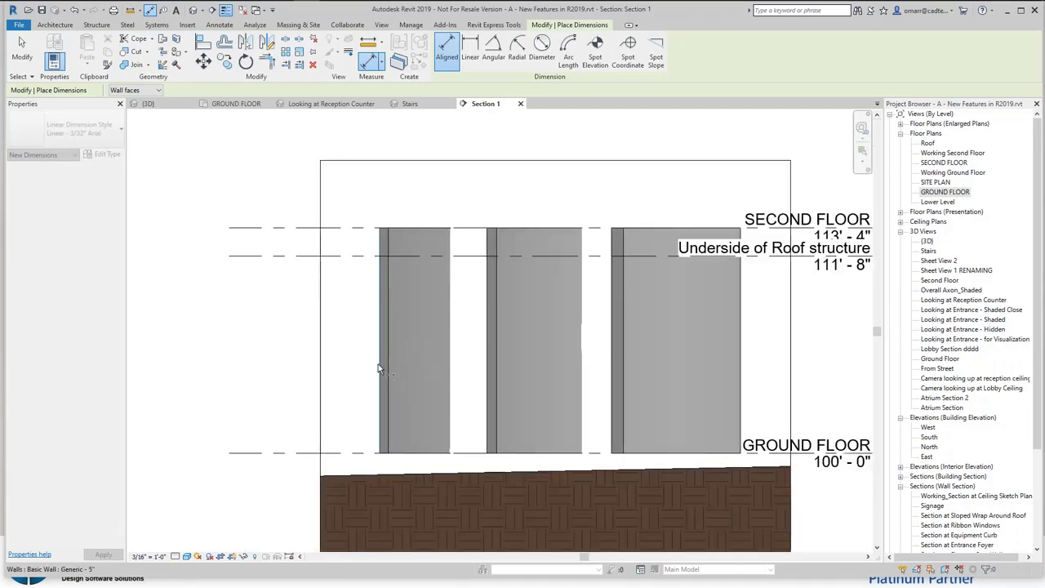
click(388, 357)
click(399, 323)
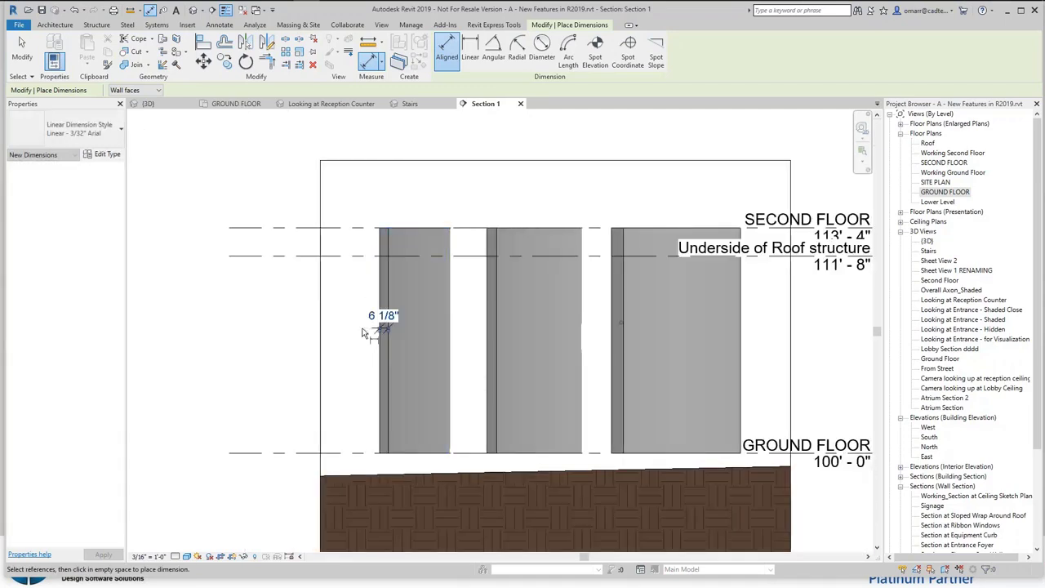
Place an aligned dimension across the cut thickness of the middle curved wall in the section
click(487, 346)
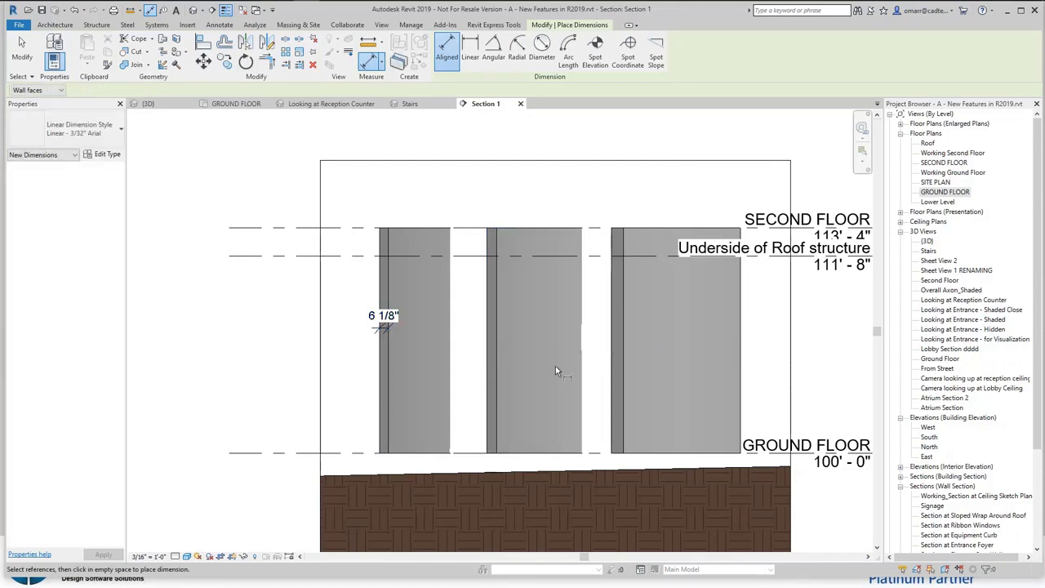
click(495, 447)
click(601, 380)
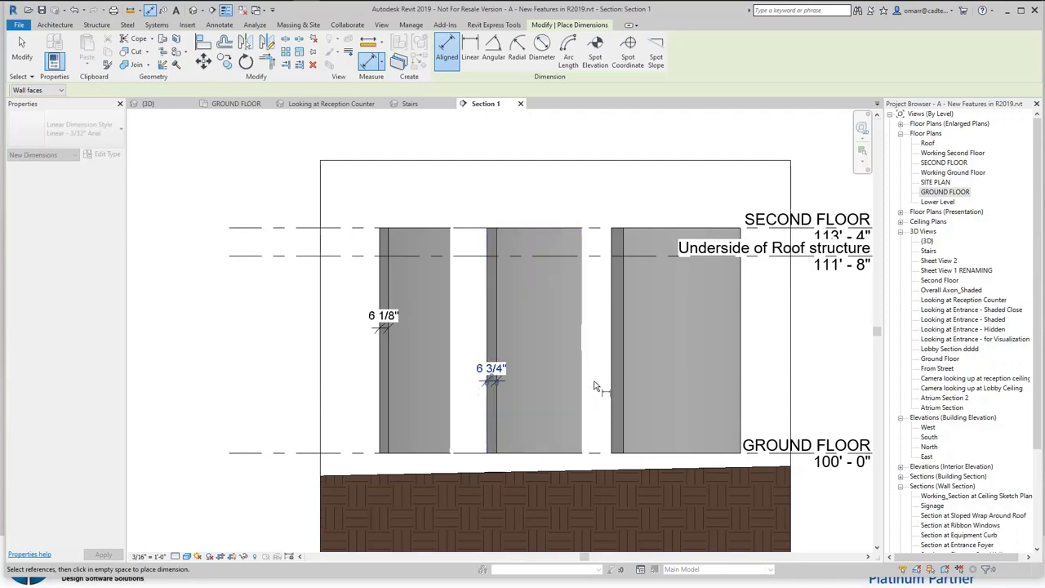
Add an aligned dimension across the full visible width of the rightmost curved wall and end dimensioning
click(741, 398)
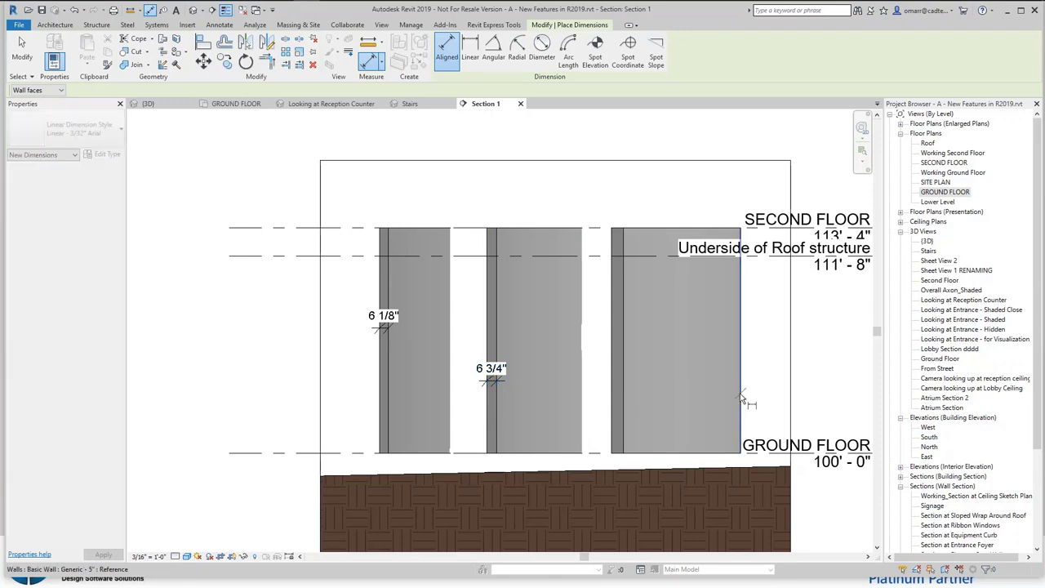
click(611, 385)
click(596, 370)
key(Escape)
key(Escape)
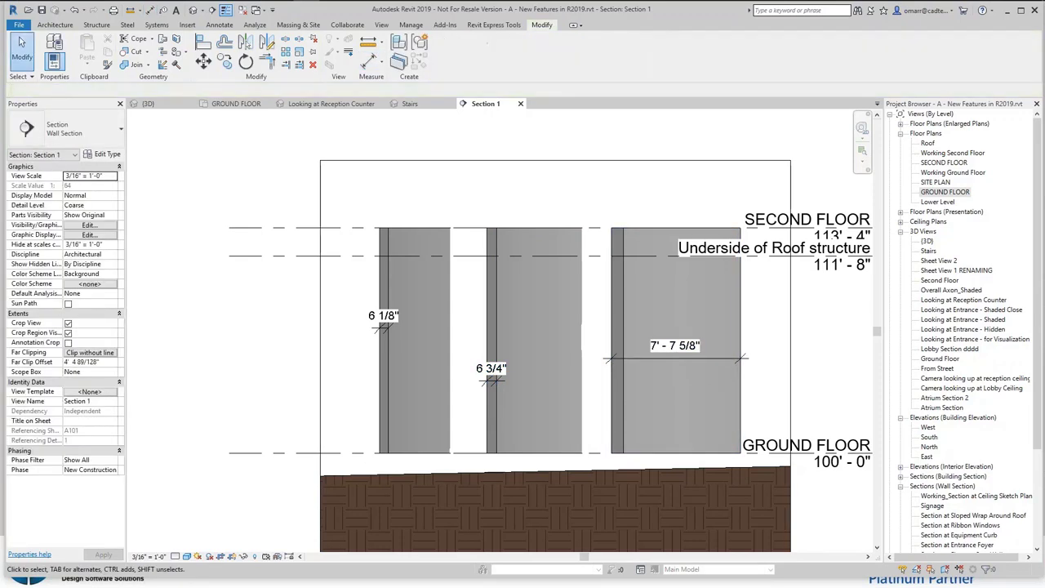
Open the GROUND FLOOR plan and go to the three Revit 2019 vertical text alignment notes
scroll(614, 344, down, 2)
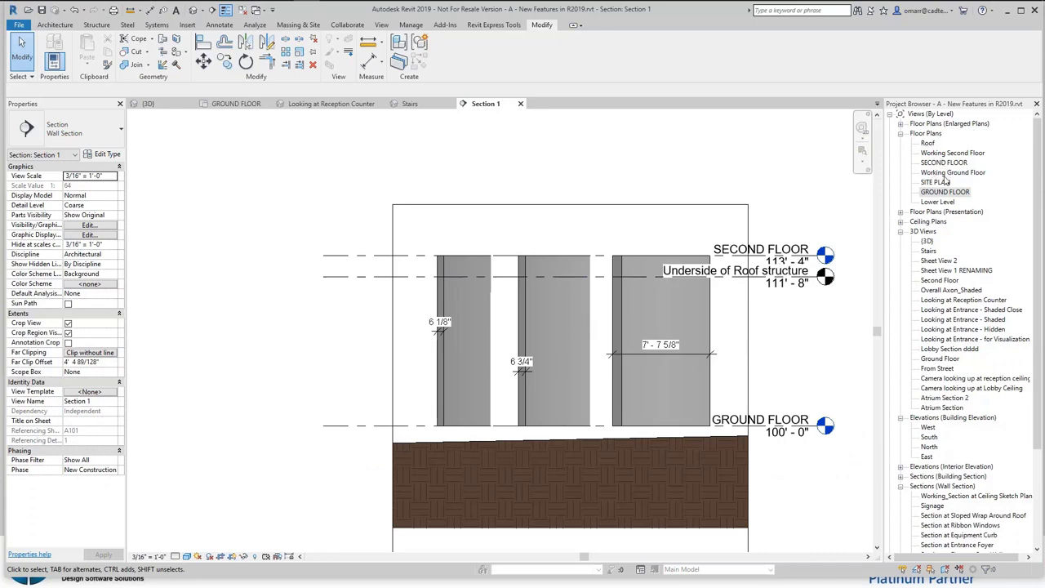
double_click(967, 193)
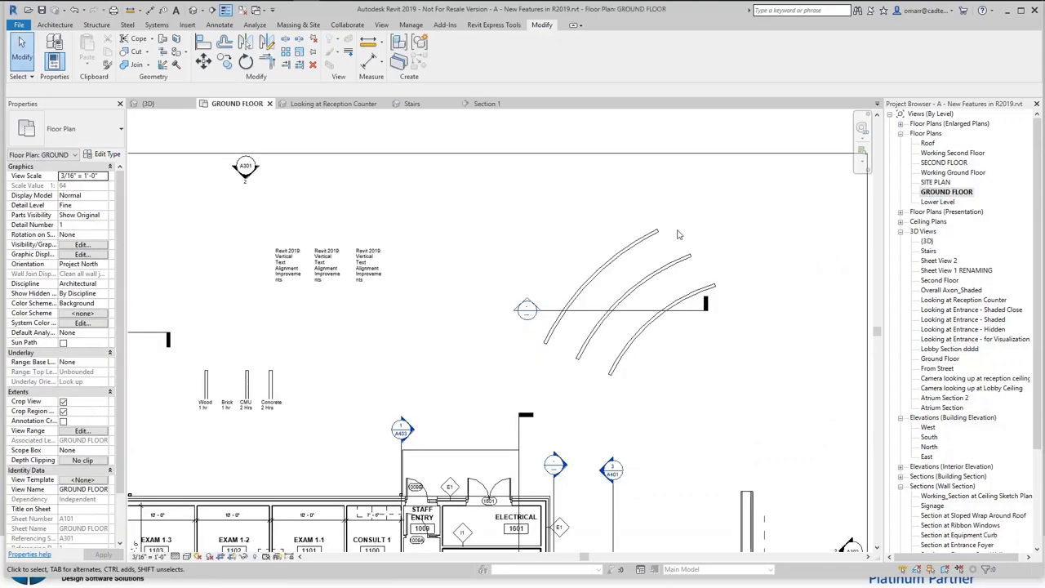
scroll(458, 261, up, 6)
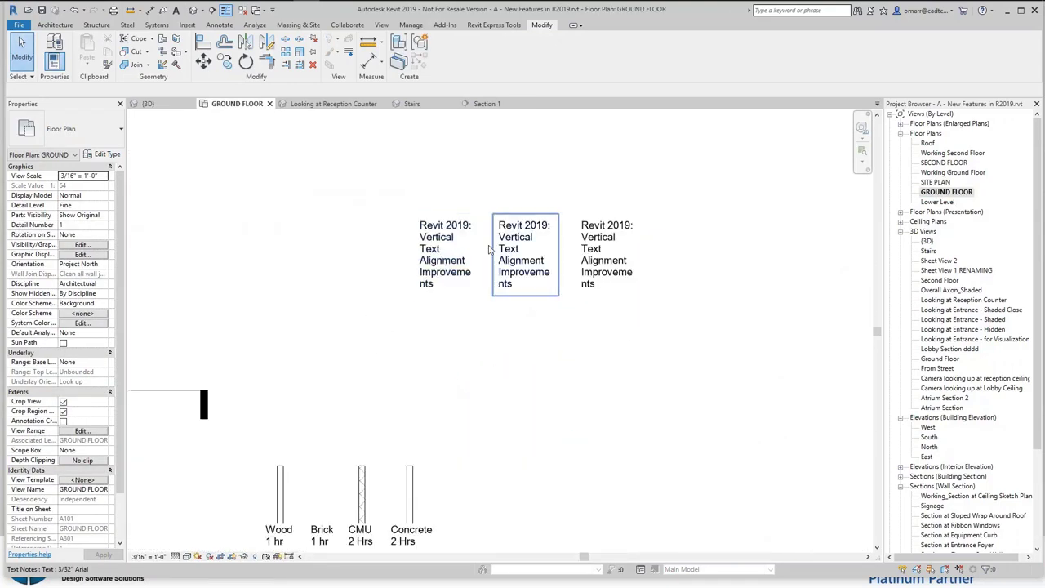
scroll(523, 245, up, 3)
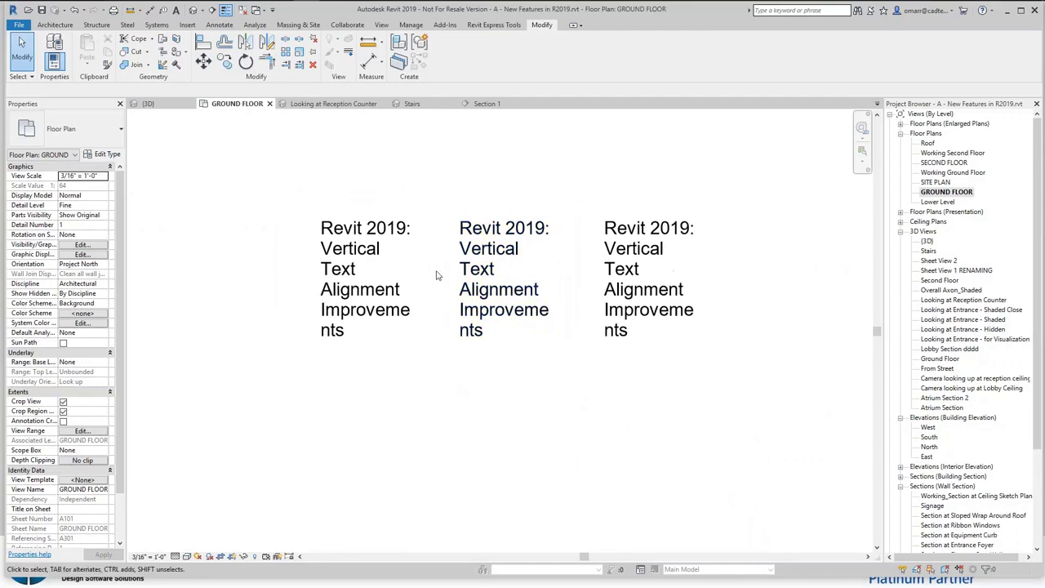
click(384, 310)
key(Escape)
click(667, 270)
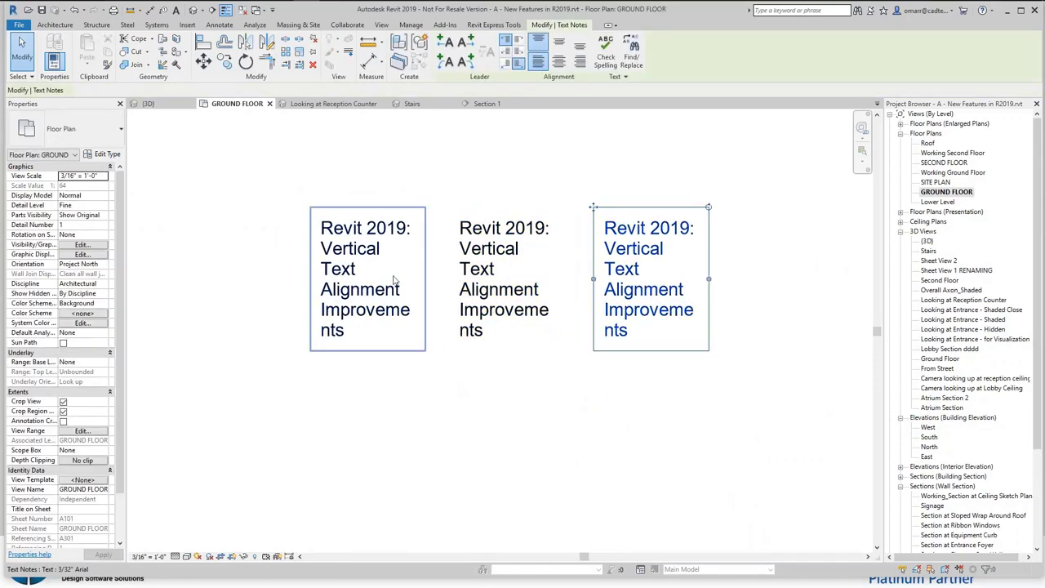
key(Escape)
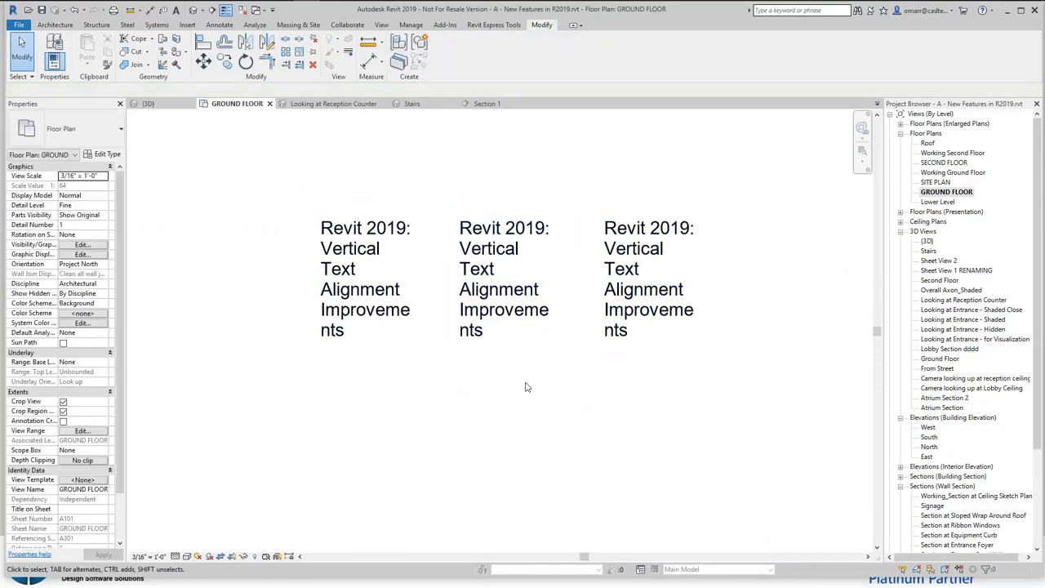
Set the middle text note's vertical alignment to Middle and move the note higher than its neighbours
click(360, 292)
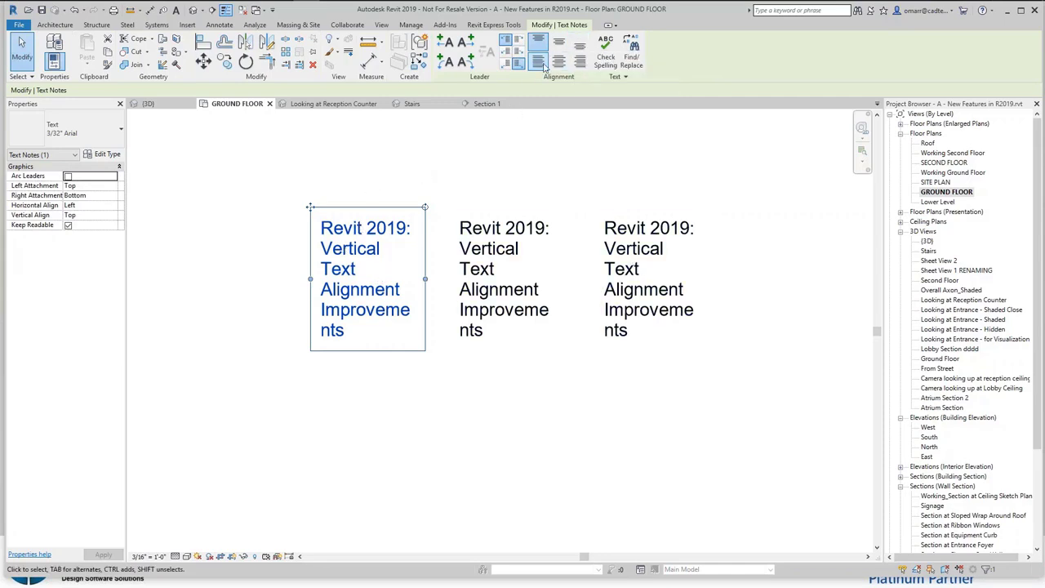
click(490, 273)
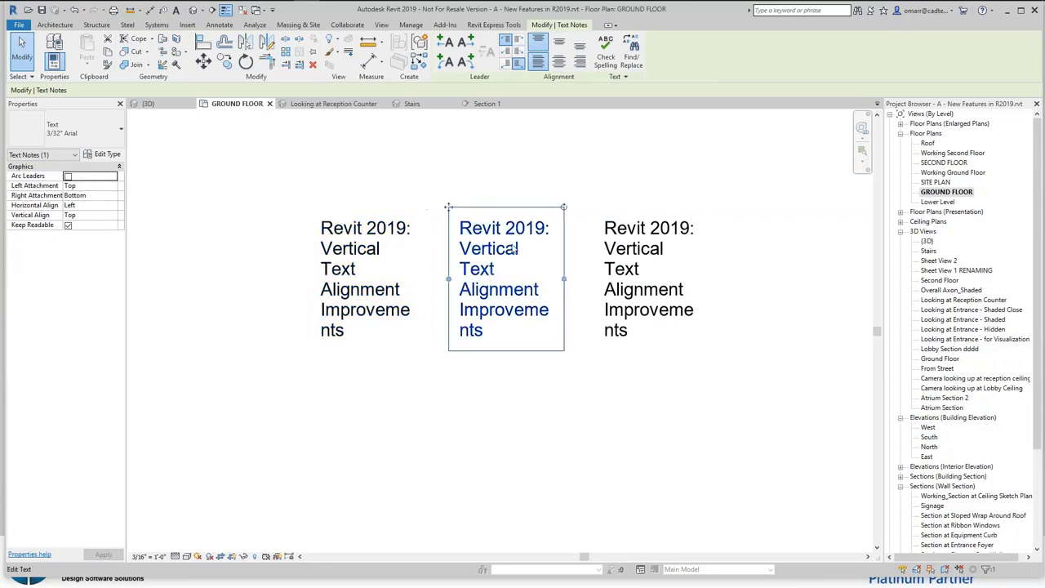
click(560, 44)
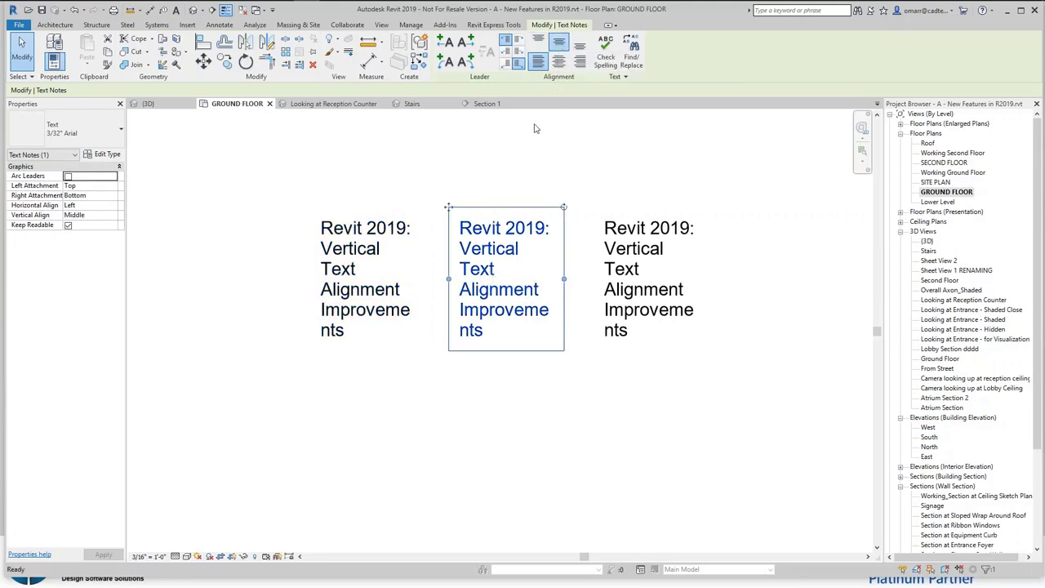
drag(448, 206, 448, 145)
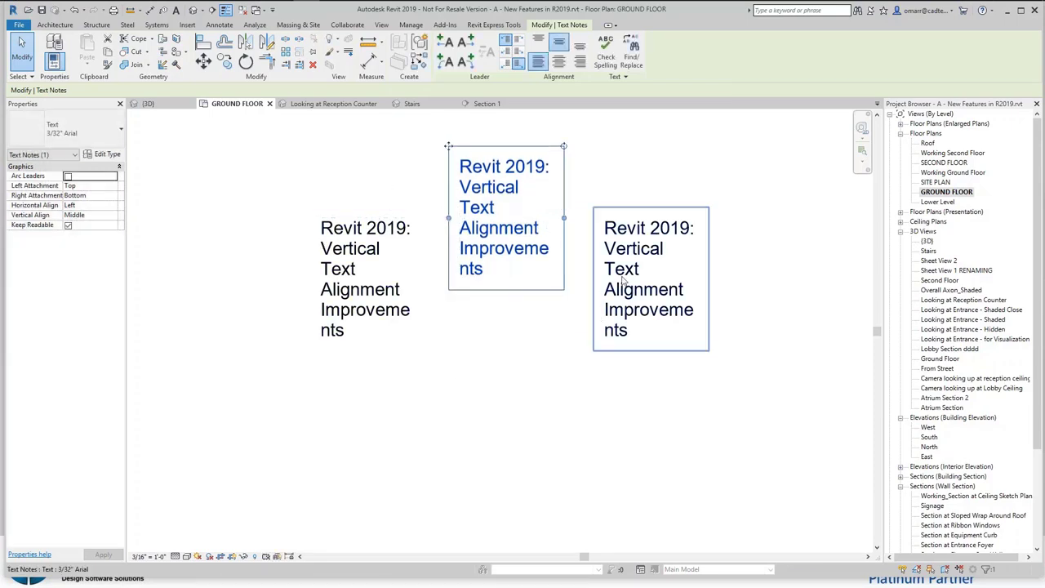
Set the rightmost text note's vertical alignment to Bottom, move it above the middle note, and deselect it
click(601, 315)
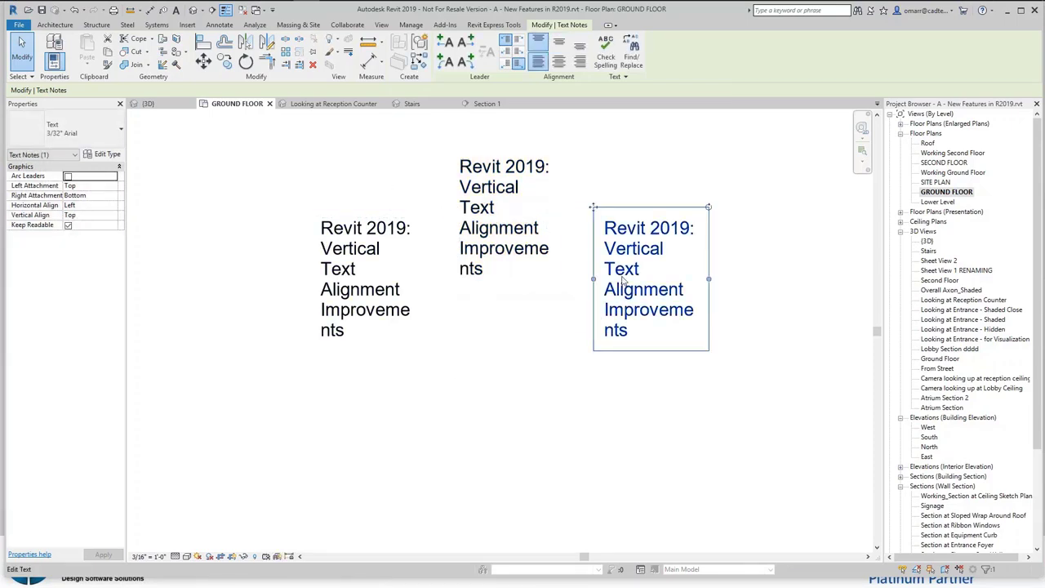
click(580, 45)
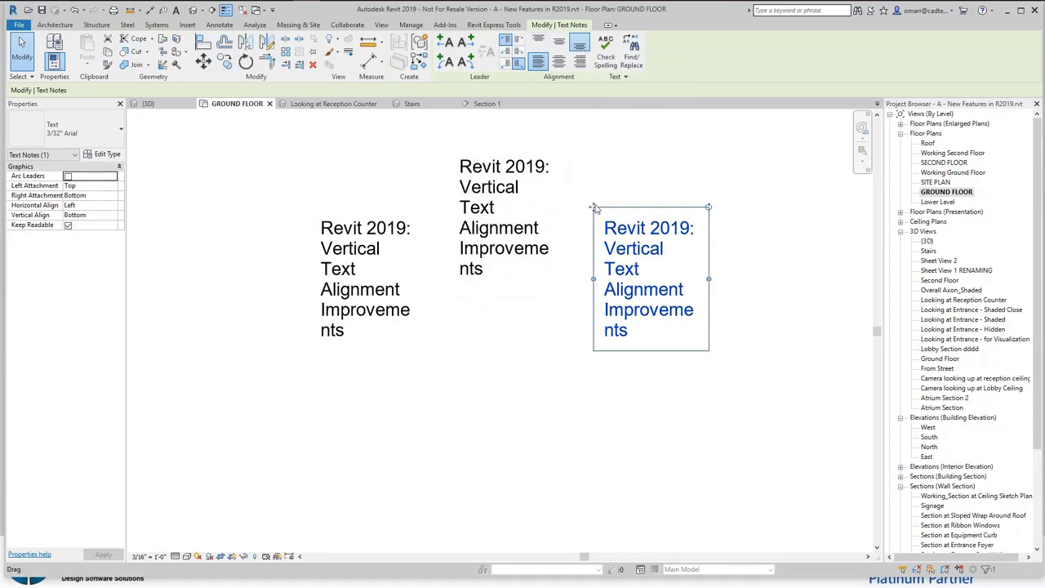
mouse_move(595, 208)
mouse_down()
mouse_move(593, 150)
mouse_move(595, 189)
mouse_up()
scroll(595, 172, down, 5)
middle_drag(601, 197, 592, 264)
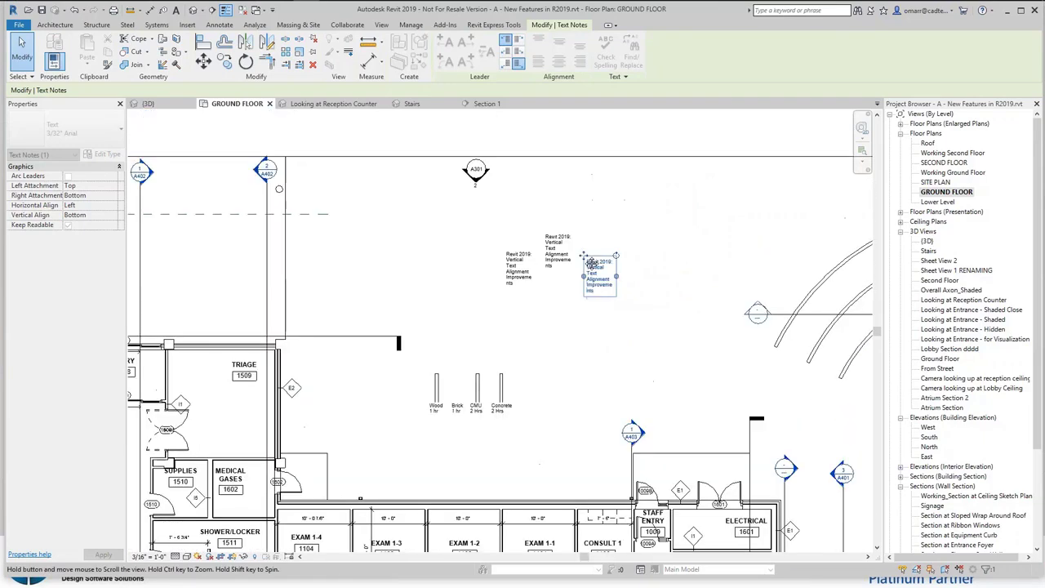
drag(584, 256, 583, 214)
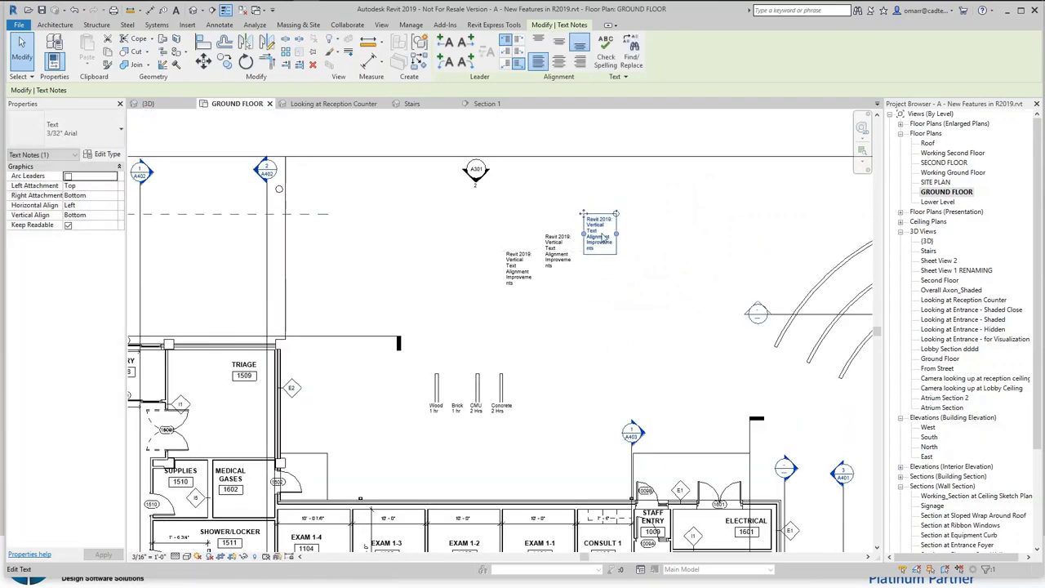
click(618, 336)
Open the Materials Differences drafting view
scroll(570, 298, up, 6)
scroll(600, 294, up, 1)
middle_drag(600, 294, 538, 417)
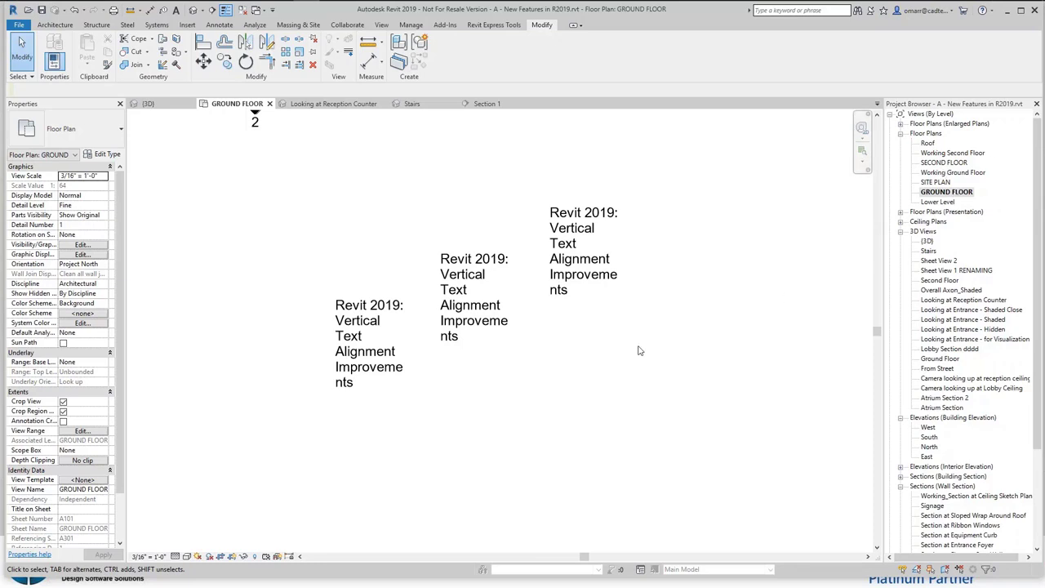
scroll(718, 292, down, 2)
middle_drag(719, 291, 715, 330)
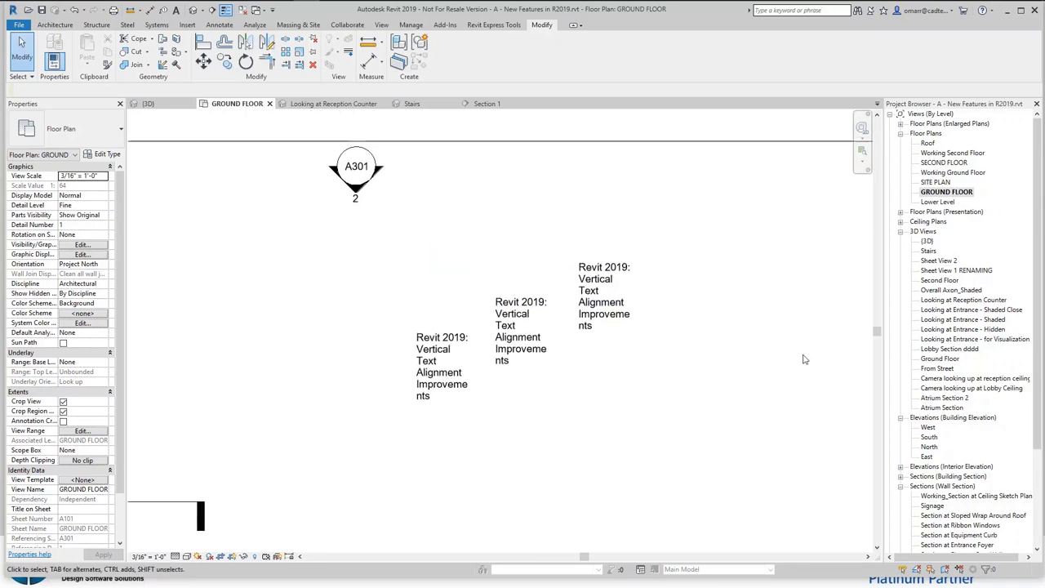
scroll(928, 483, down, 4)
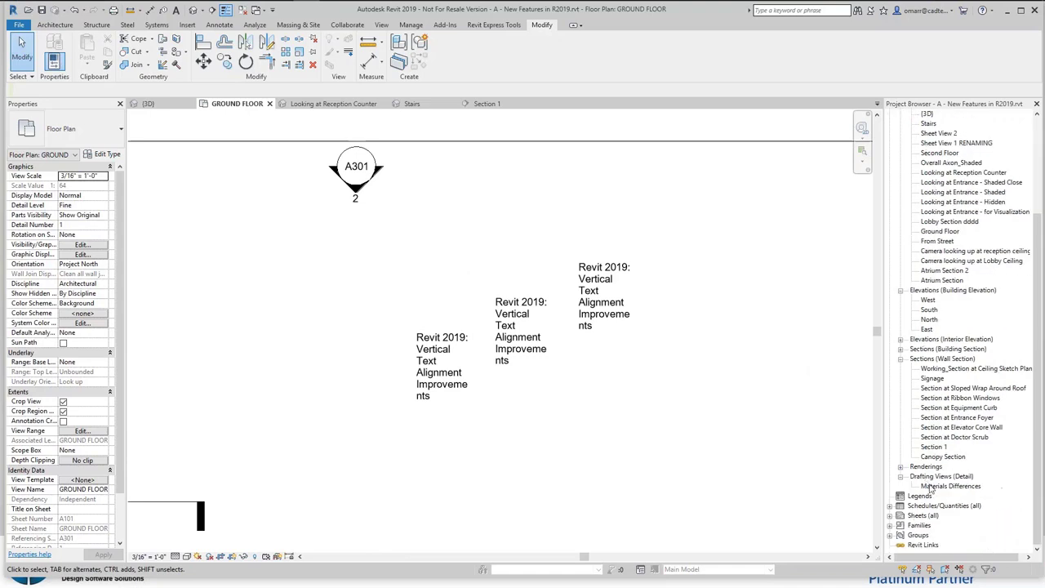
double_click(951, 487)
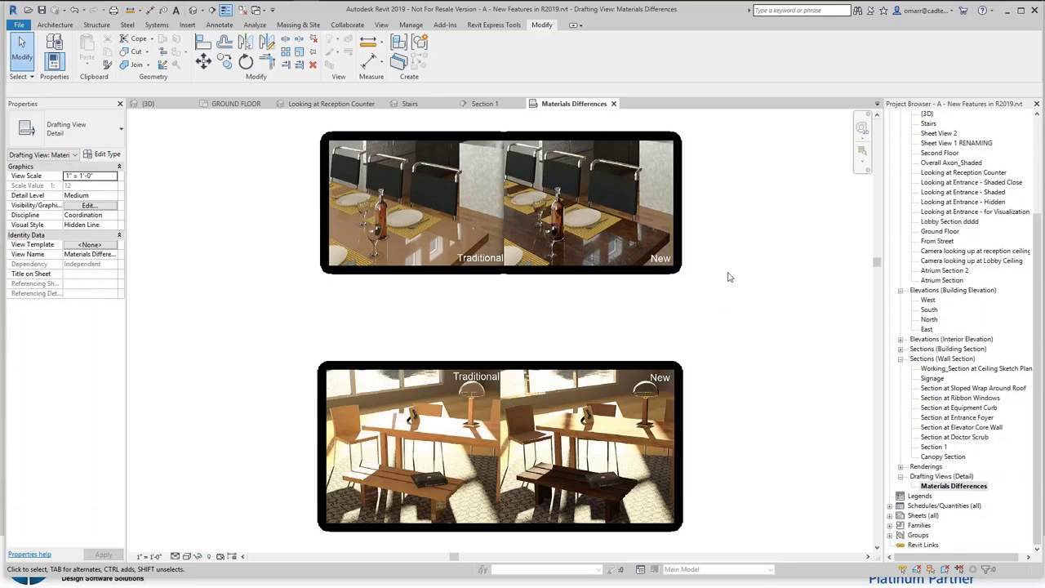
Compare the Traditional and New material renderings in both the dining table and the wooden bench images
scroll(493, 242, up, 4)
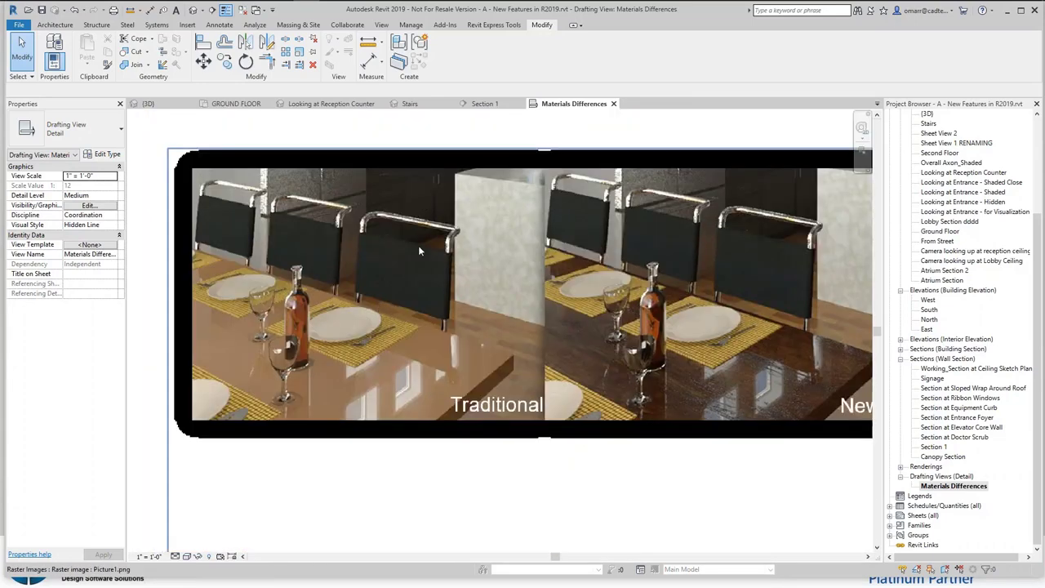
middle_drag(685, 355, 623, 368)
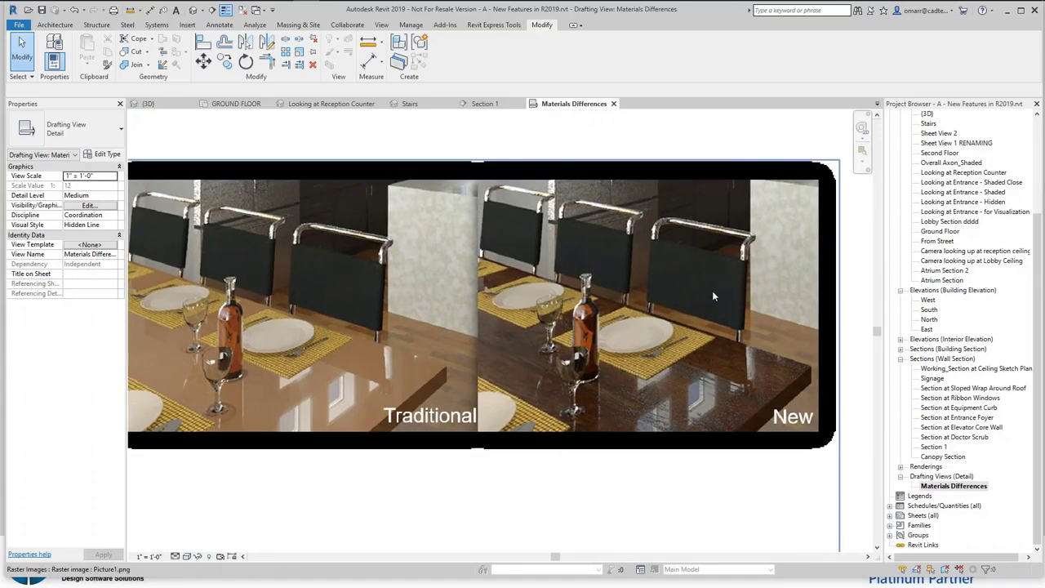
scroll(713, 291, down, 1)
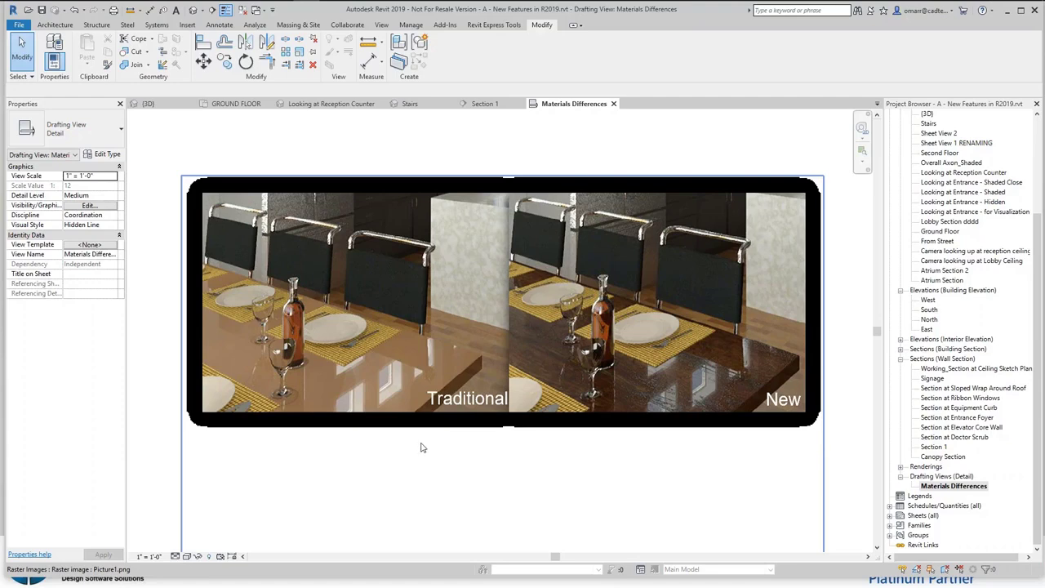
middle_drag(427, 446, 469, 233)
scroll(418, 376, down, 1)
scroll(482, 344, up, 2)
middle_drag(482, 343, 483, 322)
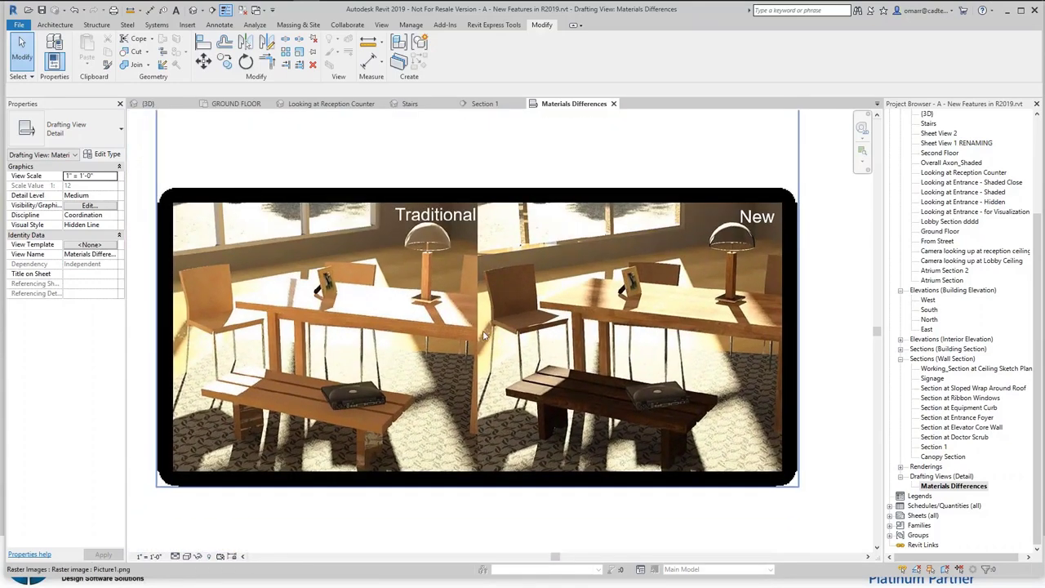
scroll(484, 323, up, 1)
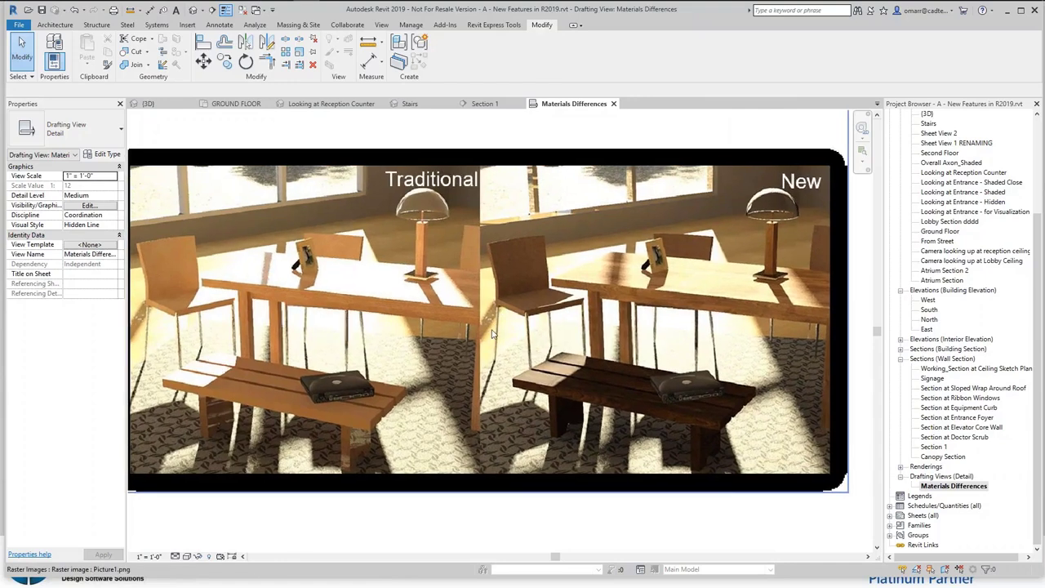
scroll(492, 333, down, 2)
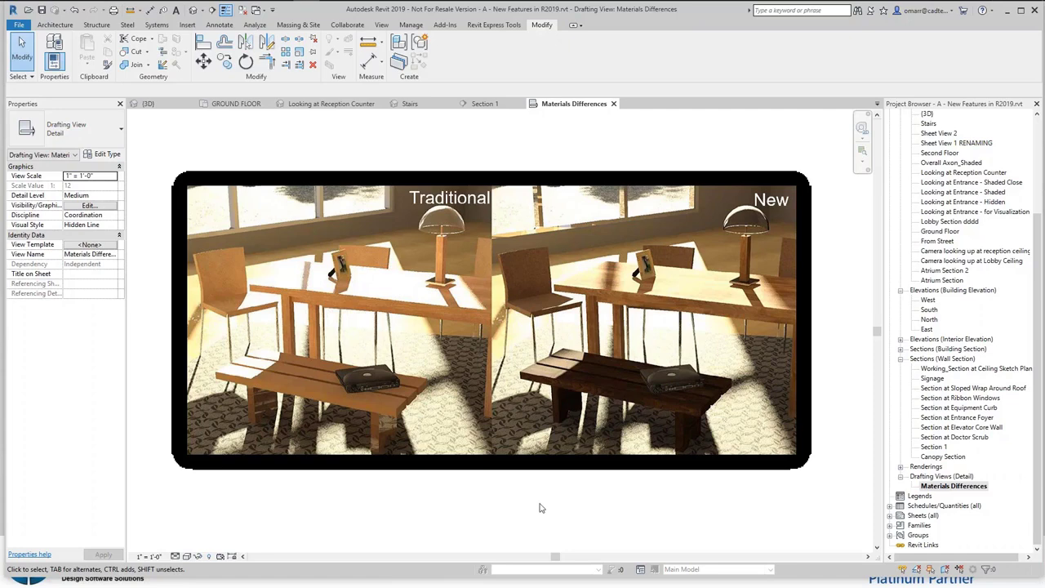
Open the Material Browser, reposition its window, and enlarge it to show more of the project materials
click(411, 24)
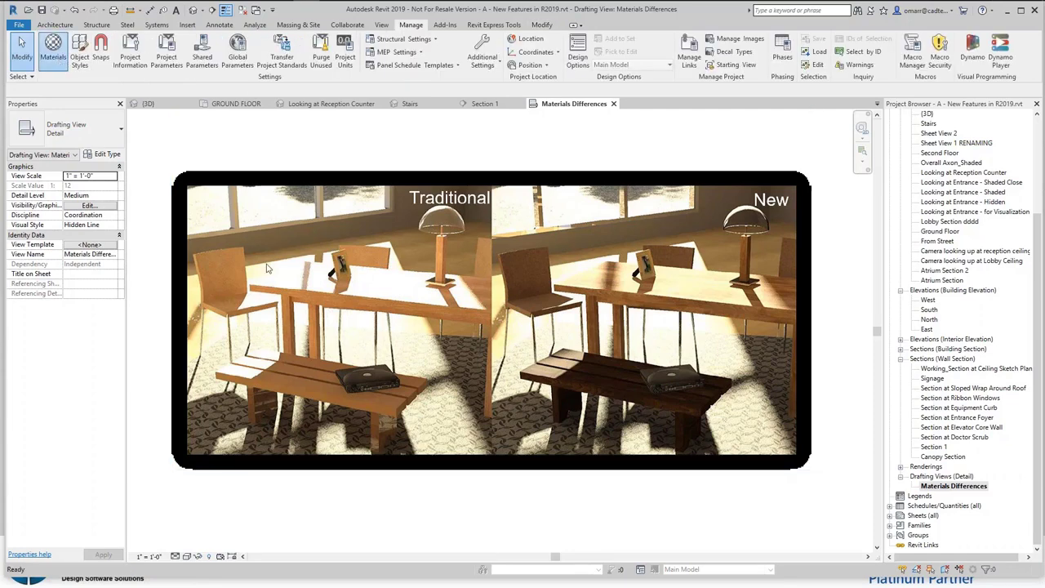
click(53, 49)
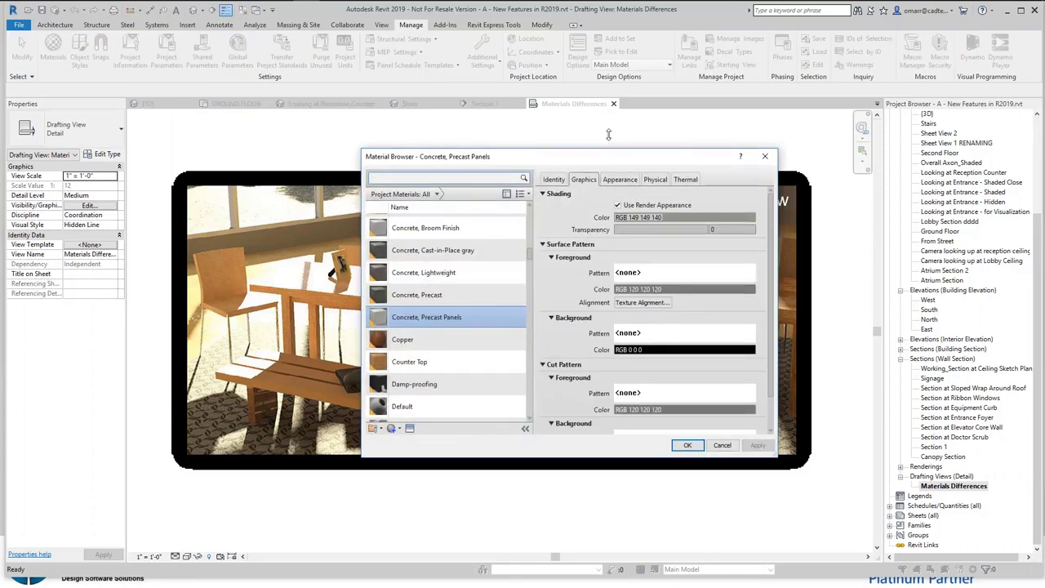
drag(607, 151, 514, 63)
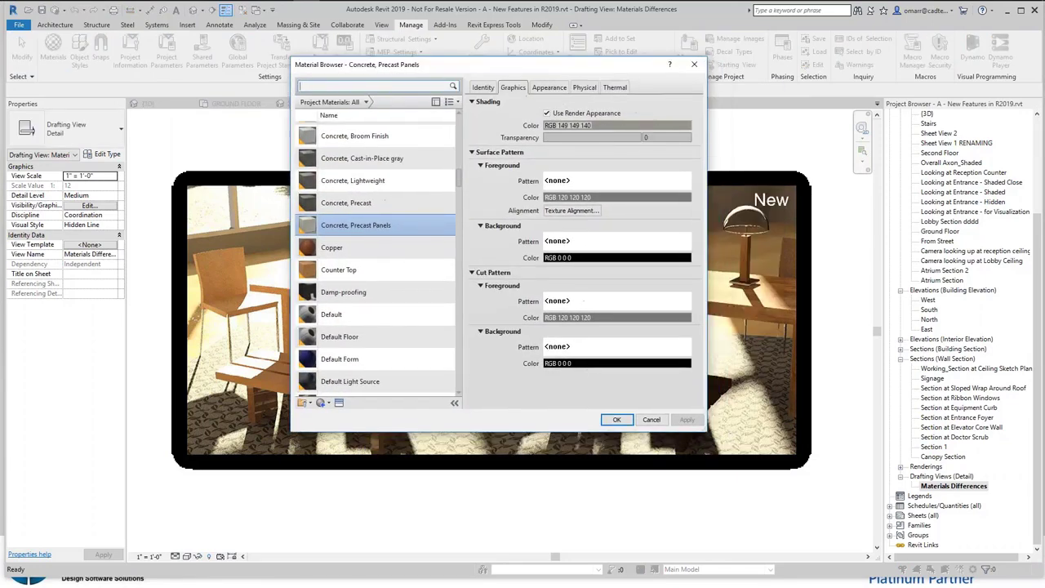
drag(705, 431, 834, 536)
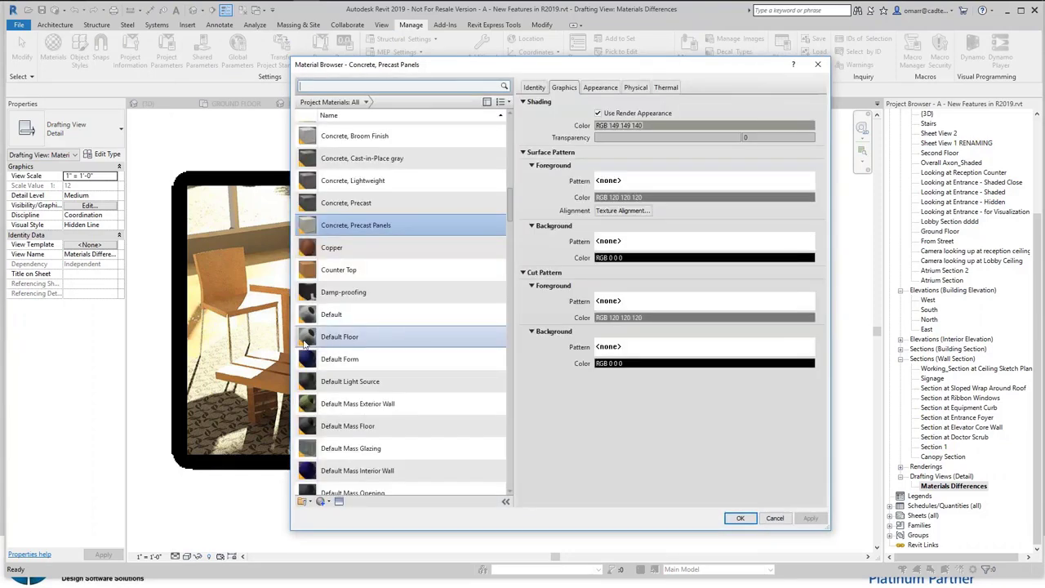
Select the Glass material in the project materials and bring its neighbouring glass materials into view
mouse_move(302, 345)
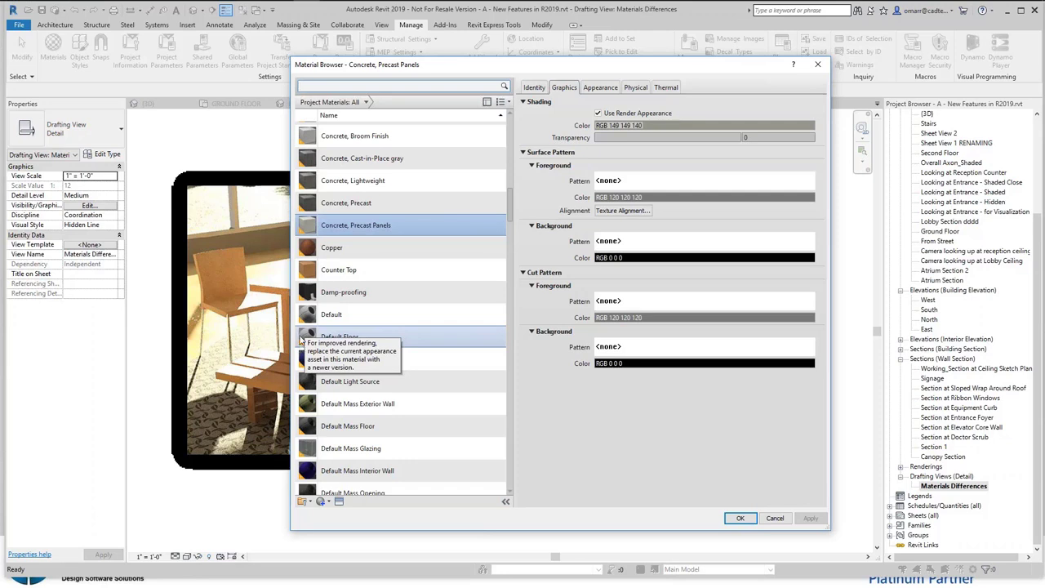
click(381, 324)
key(g)
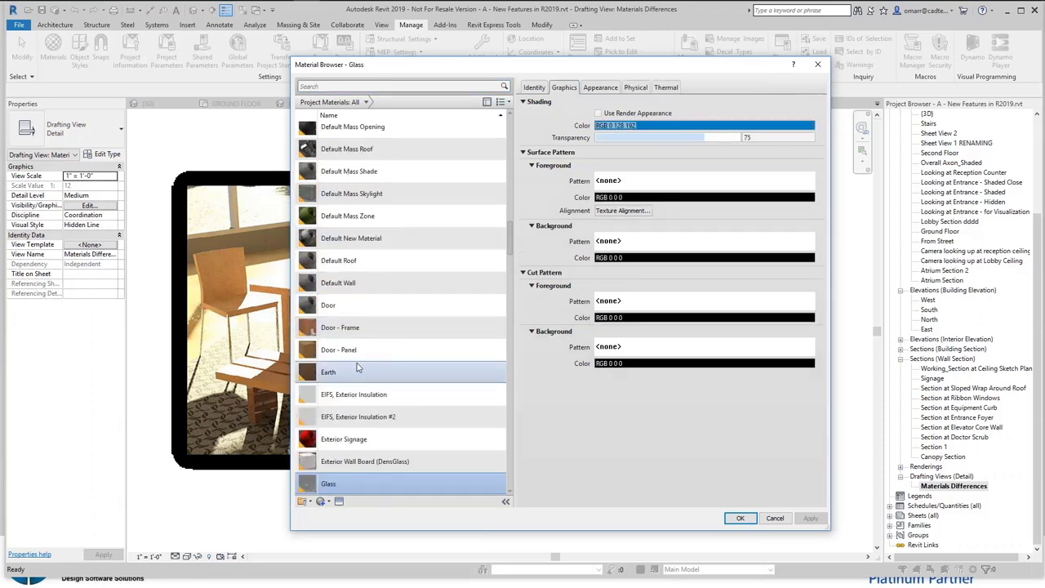
scroll(358, 370, down, 2)
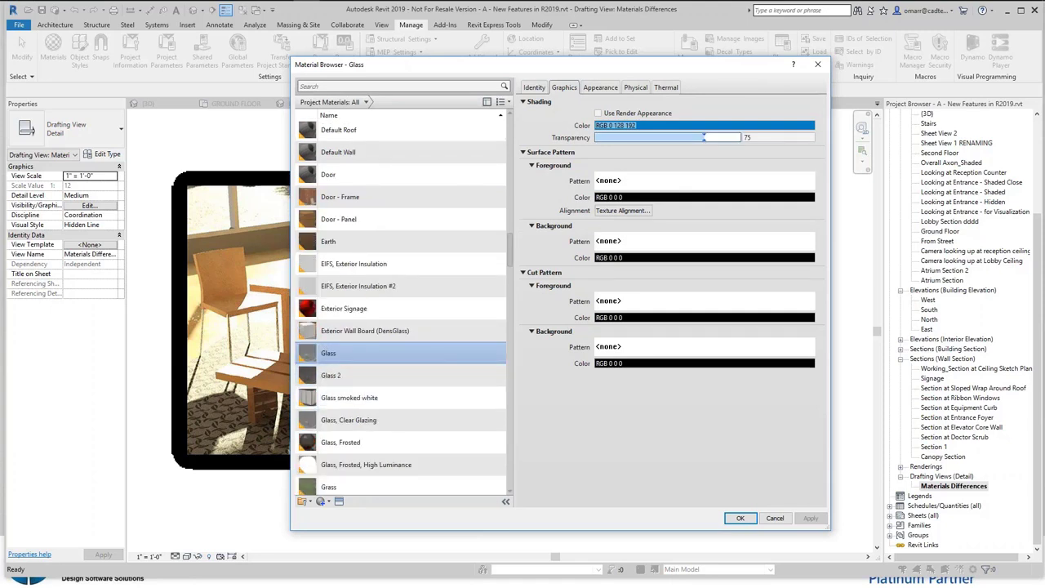
Replace the Glass material's appearance asset with Glass (Clear) from the Autodesk Physical Assets library and bring its parameters into full view
click(605, 88)
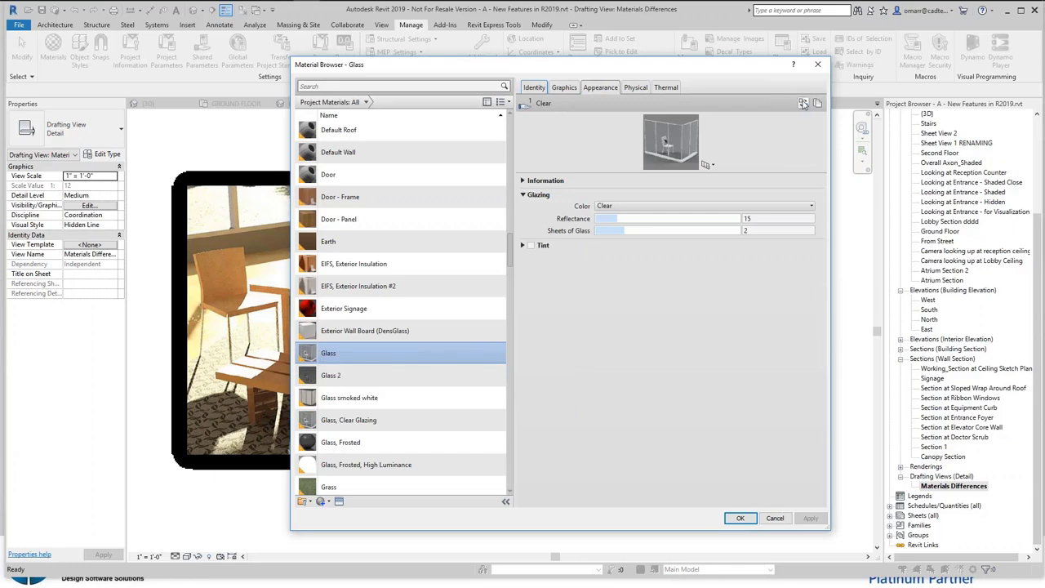
click(803, 102)
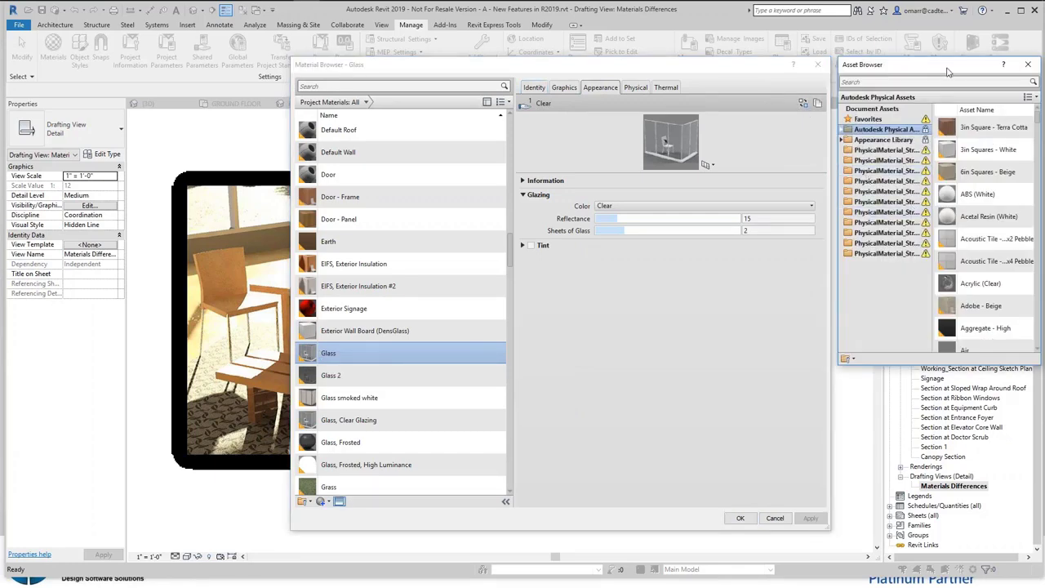
drag(949, 65, 849, 73)
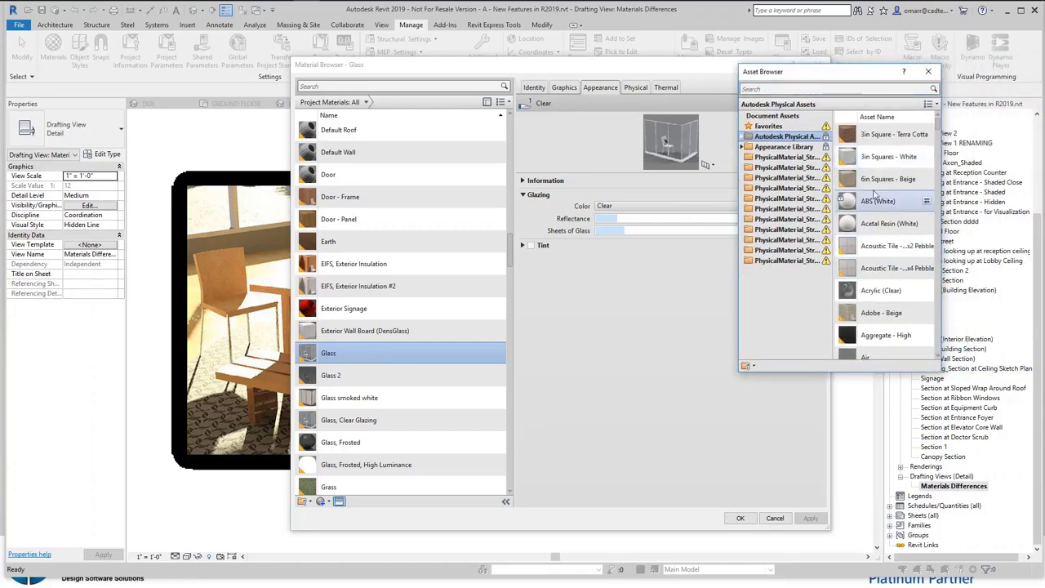
scroll(878, 200, down, 10)
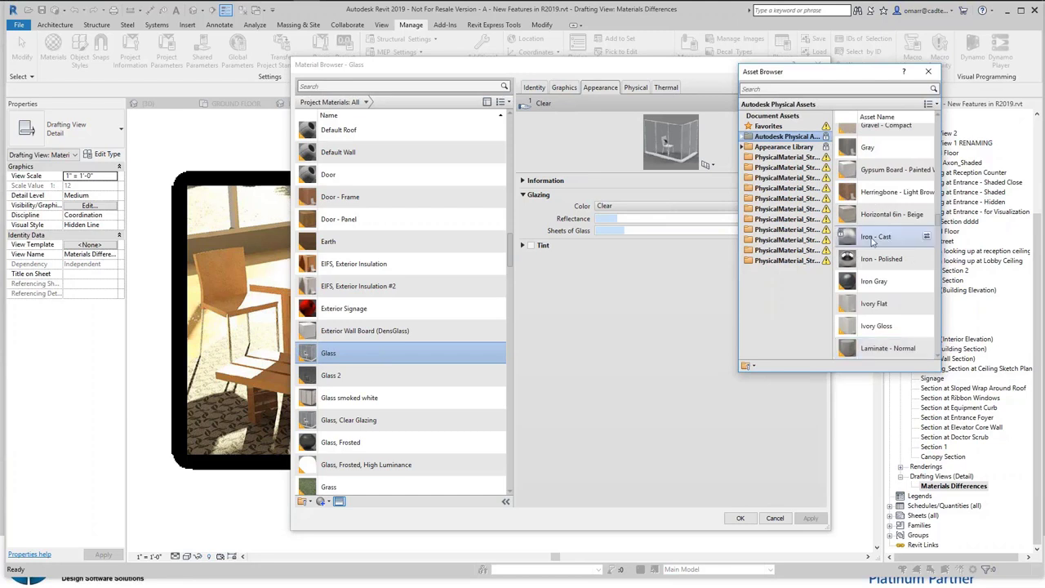
scroll(887, 272, down, 5)
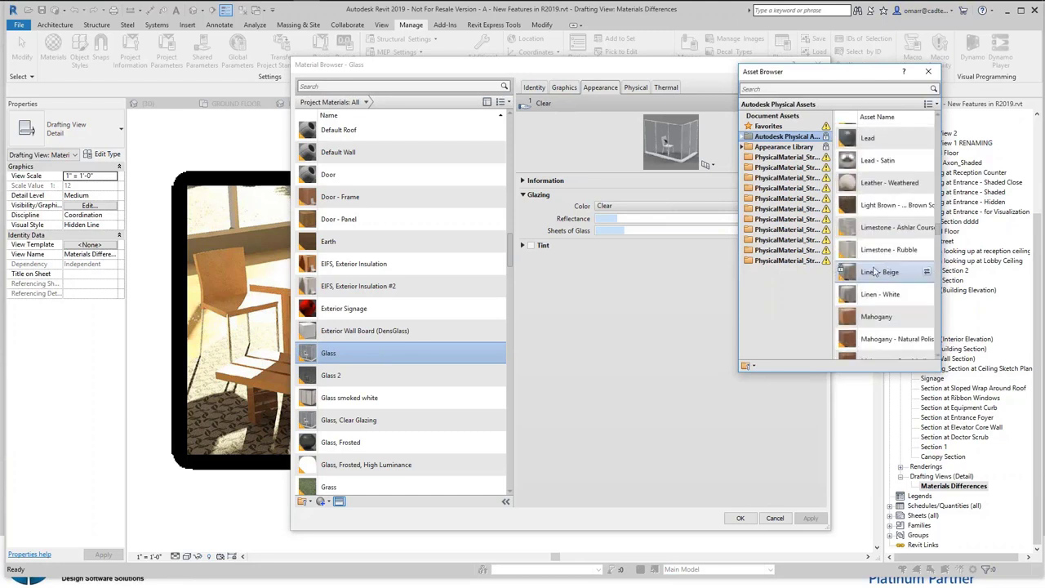
scroll(874, 204, up, 5)
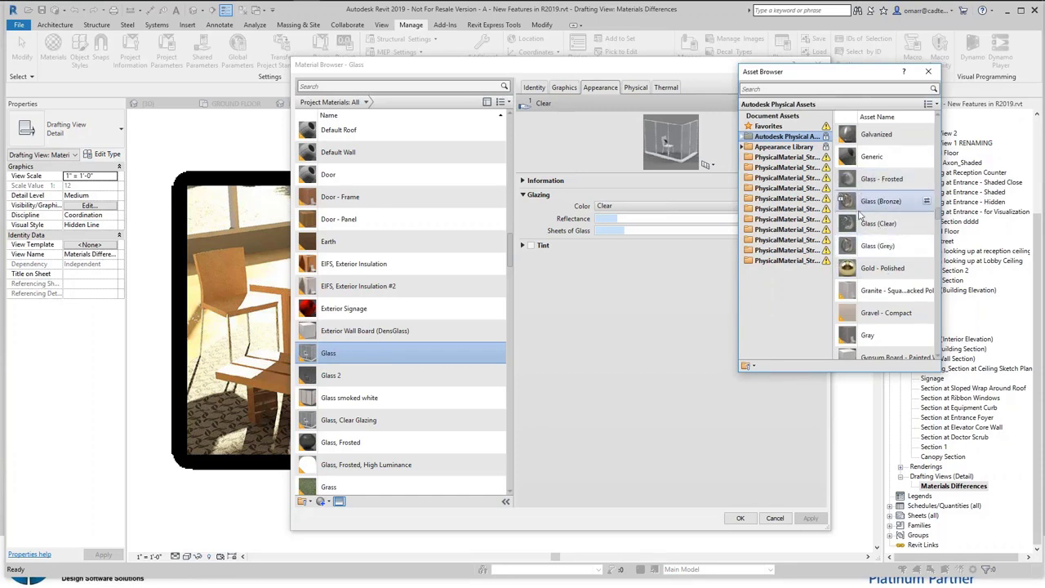
mouse_move(844, 295)
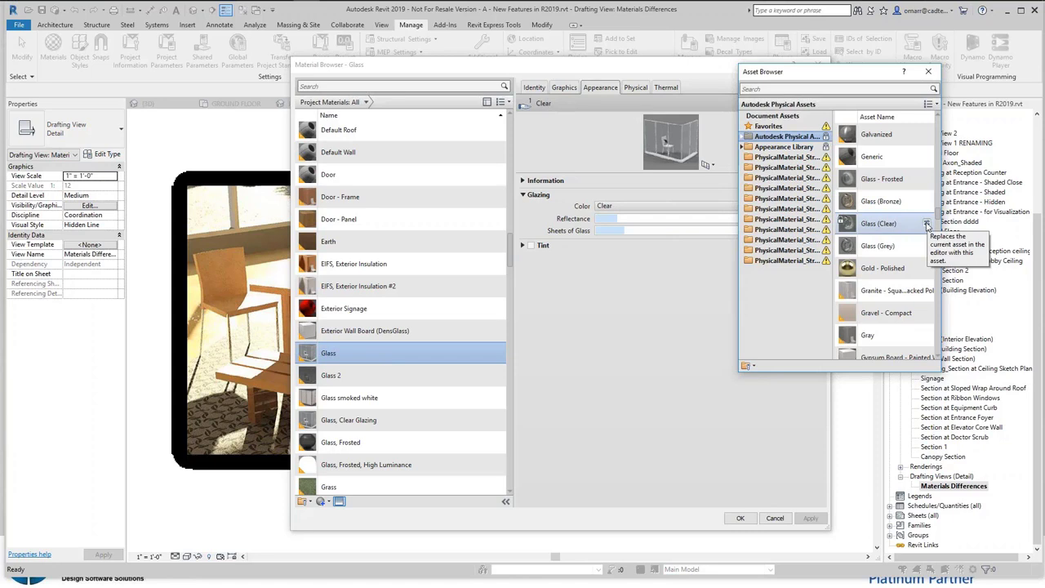
click(927, 226)
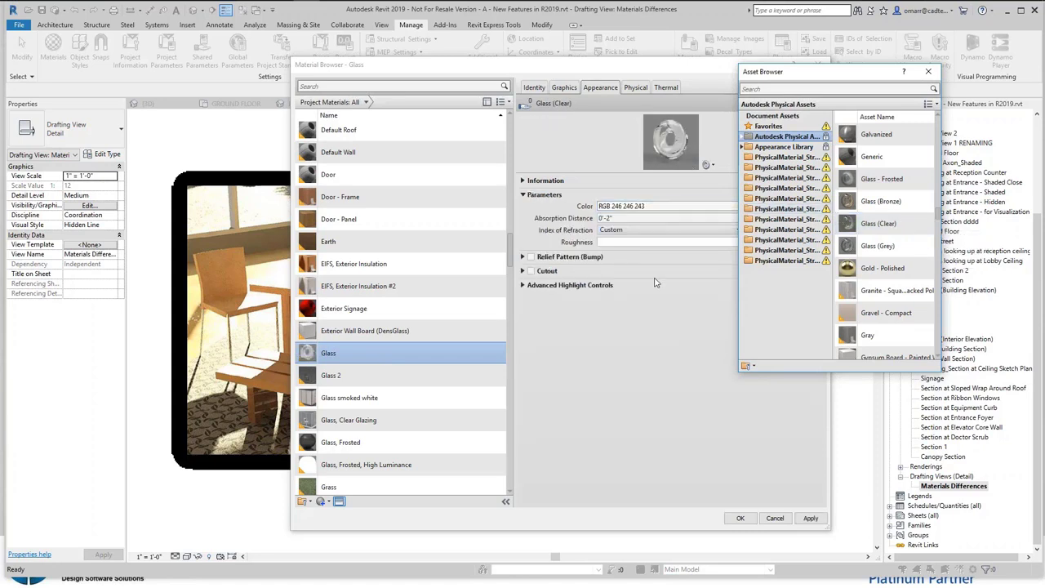
click(654, 282)
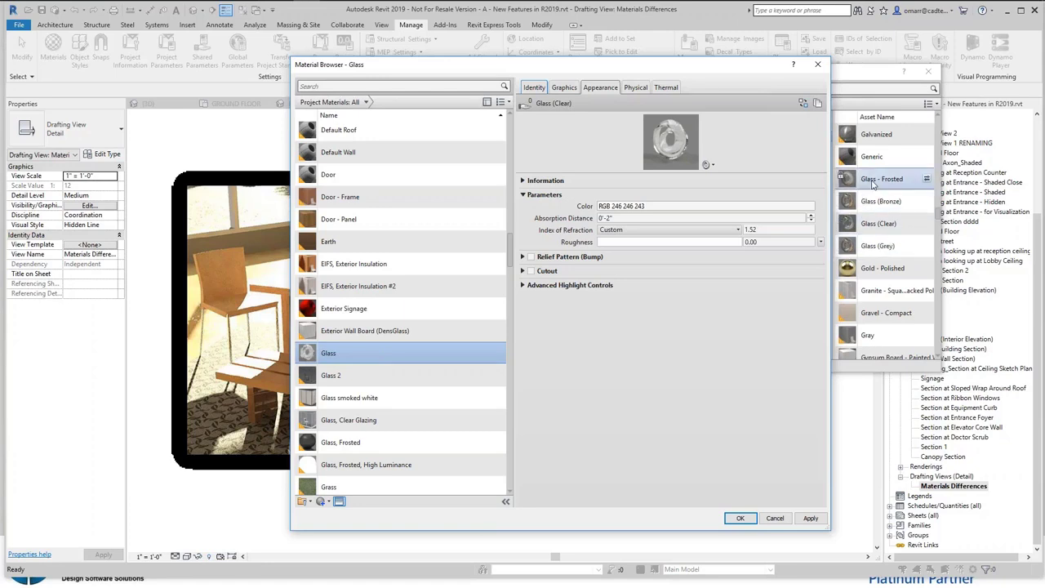
Look through the glass entries in Autodesk Physical Assets, and close both the Asset Browser and the Material Browser without applying changes
drag(938, 212, 937, 206)
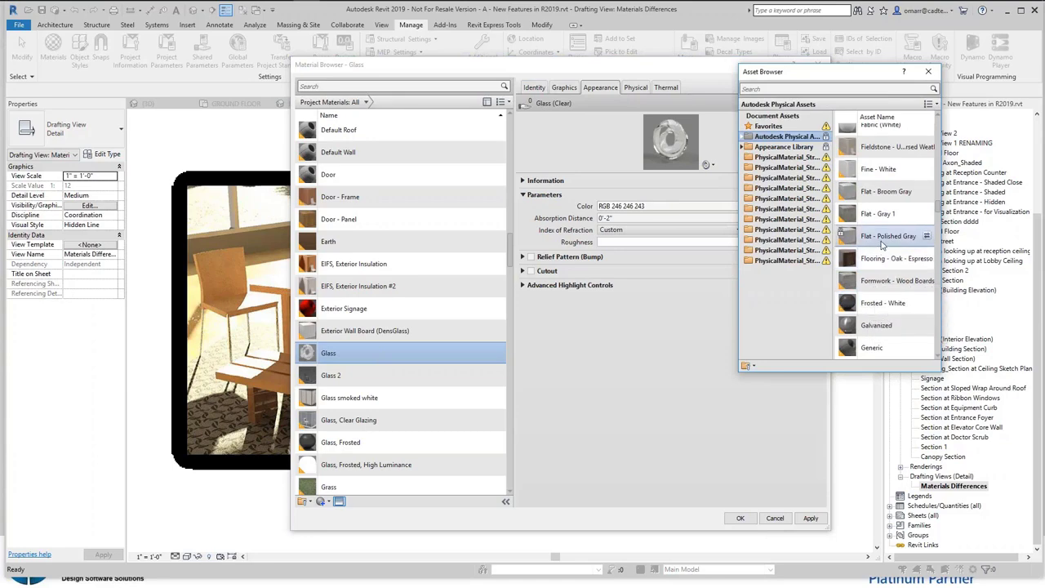
scroll(882, 245, down, 5)
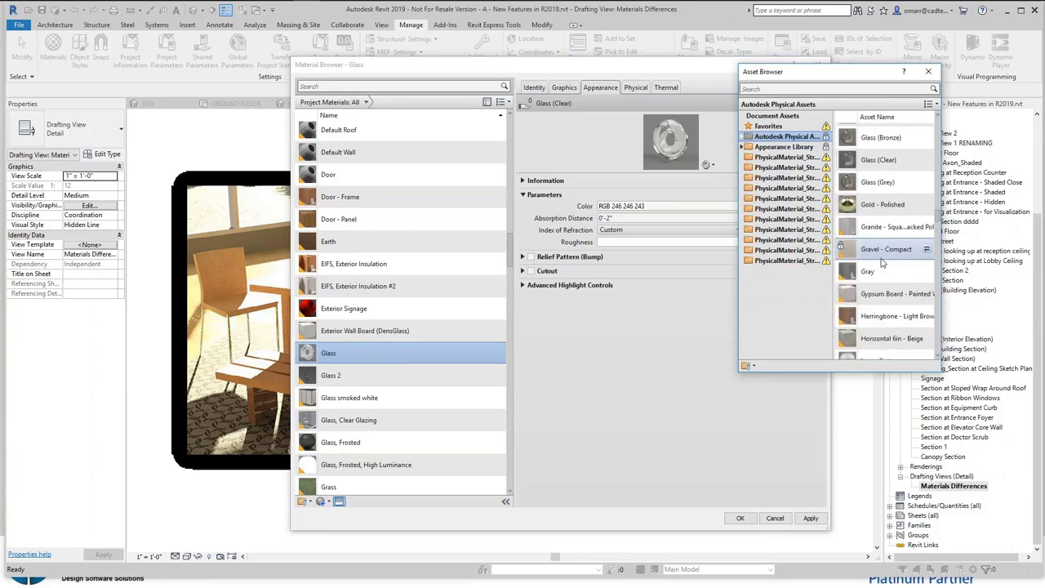
scroll(882, 259, down, 3)
scroll(883, 259, up, 5)
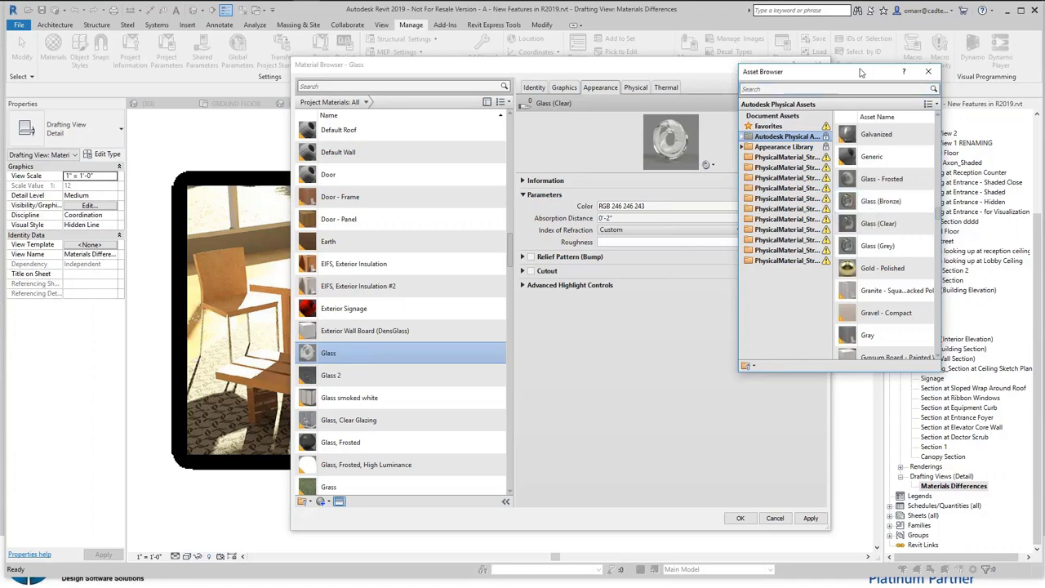
drag(862, 73, 873, 72)
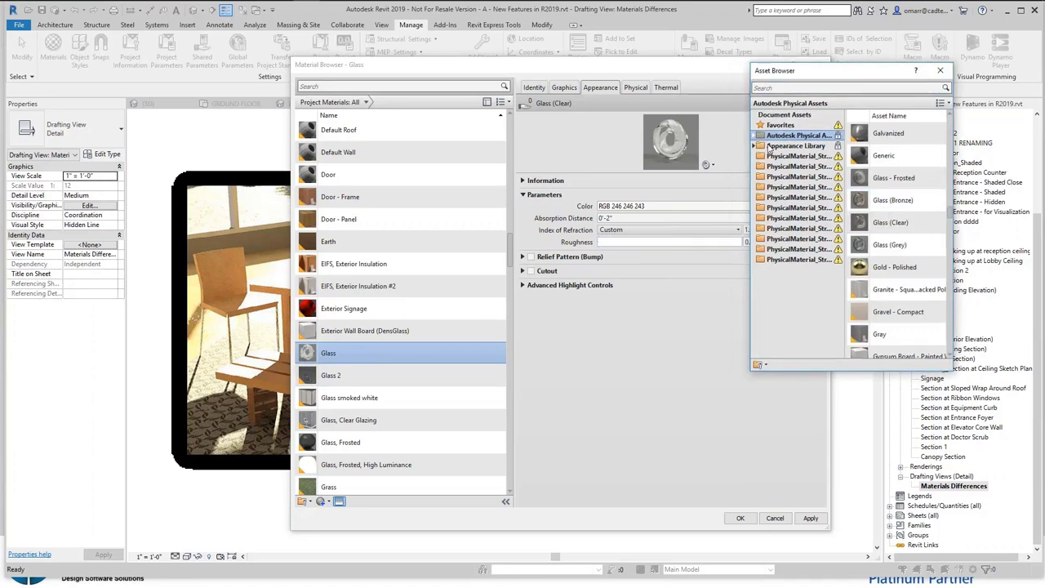
click(940, 70)
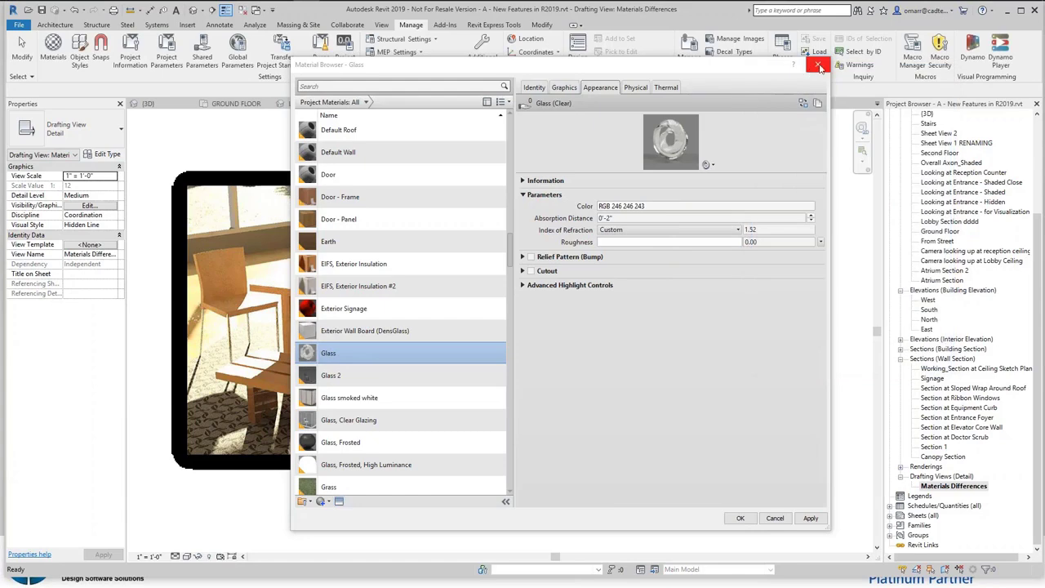
click(819, 67)
scroll(649, 371, down, 5)
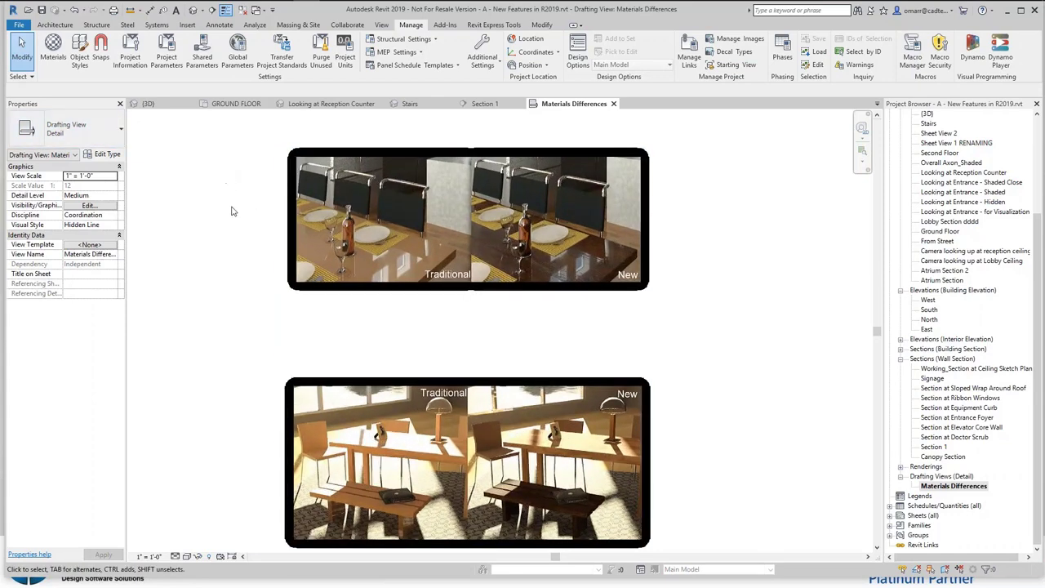
scroll(232, 209, up, 1)
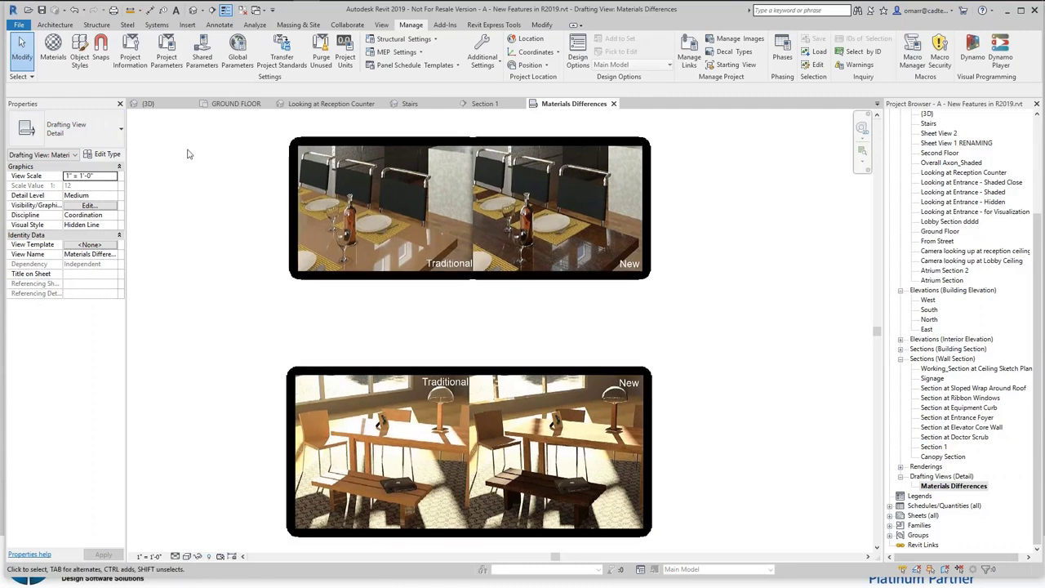
Preview the two BIM_Projekt_Golden_Nugget sample projects in the Samples folder without opening either one
click(21, 27)
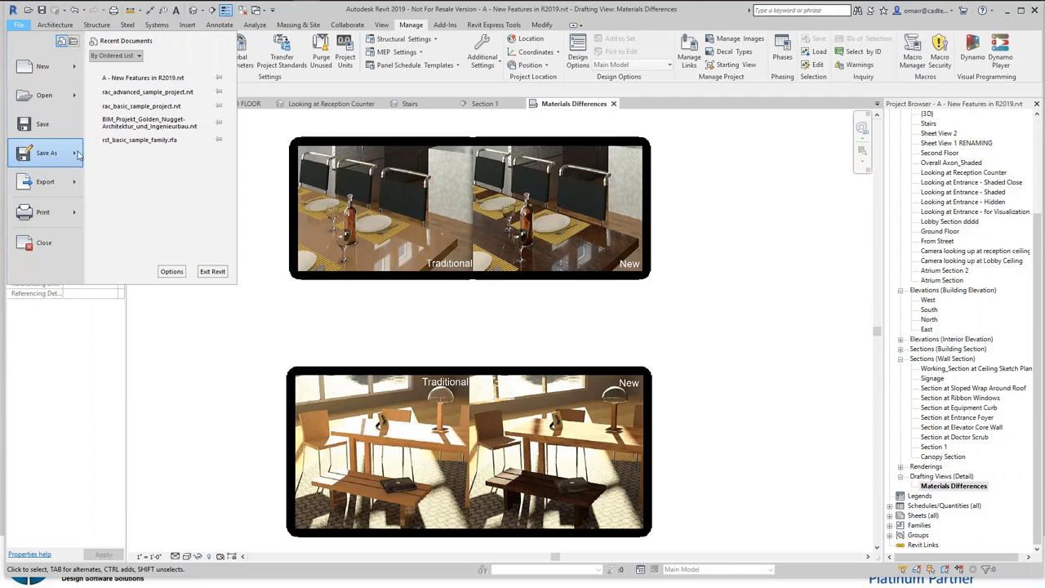
mouse_move(75, 97)
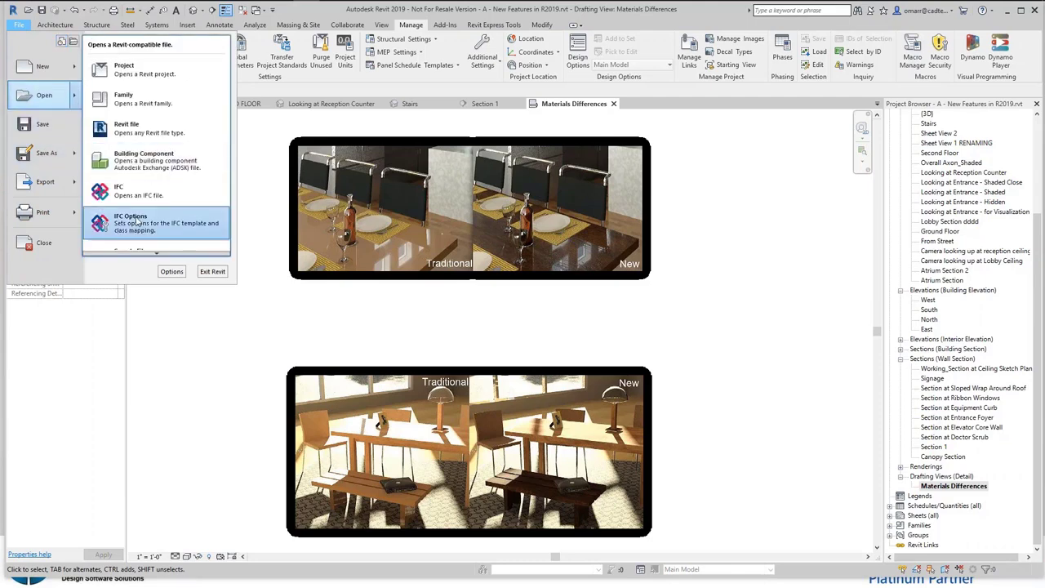
click(149, 242)
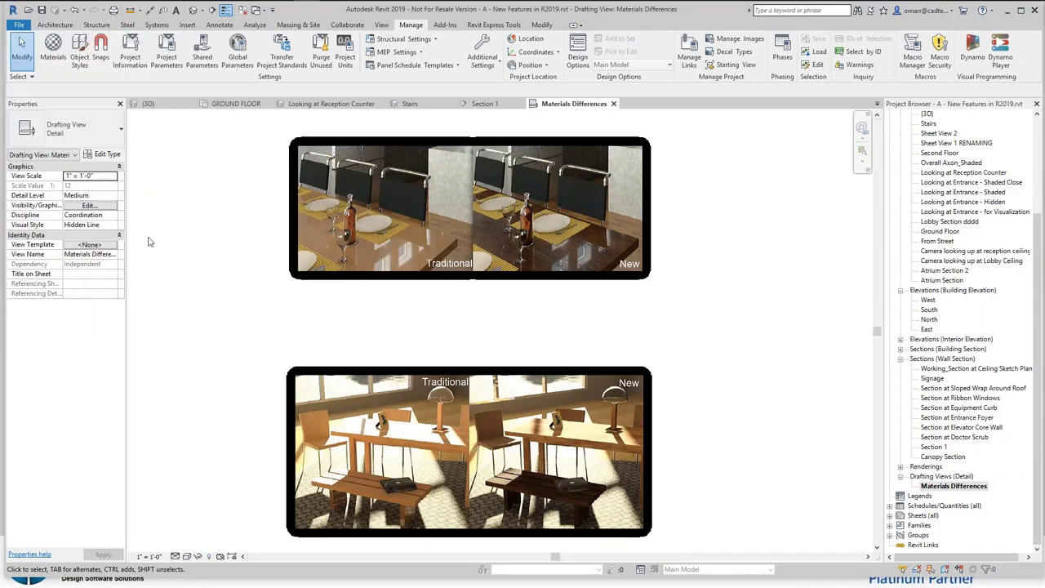
click(446, 219)
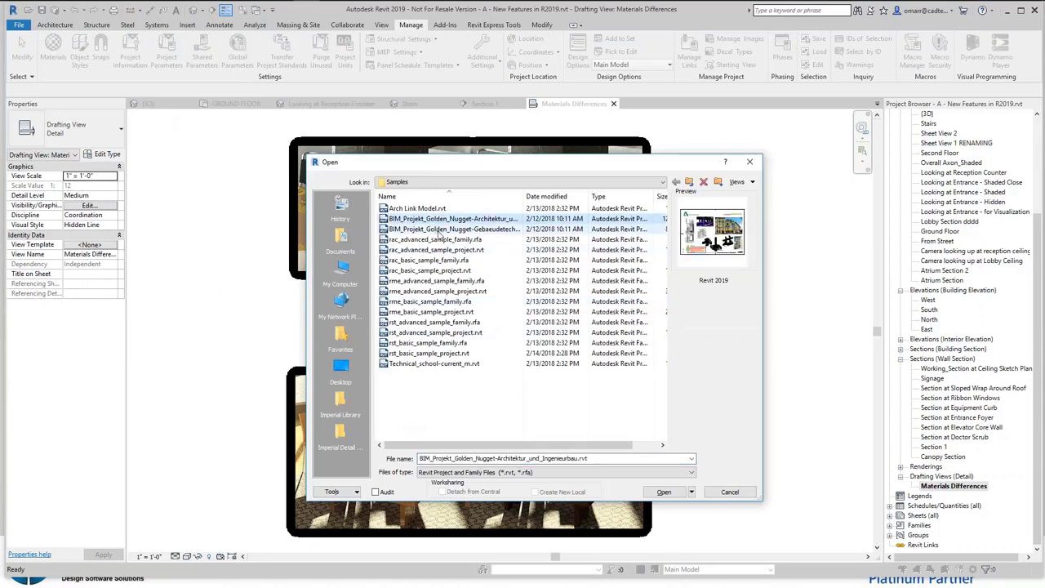
click(445, 229)
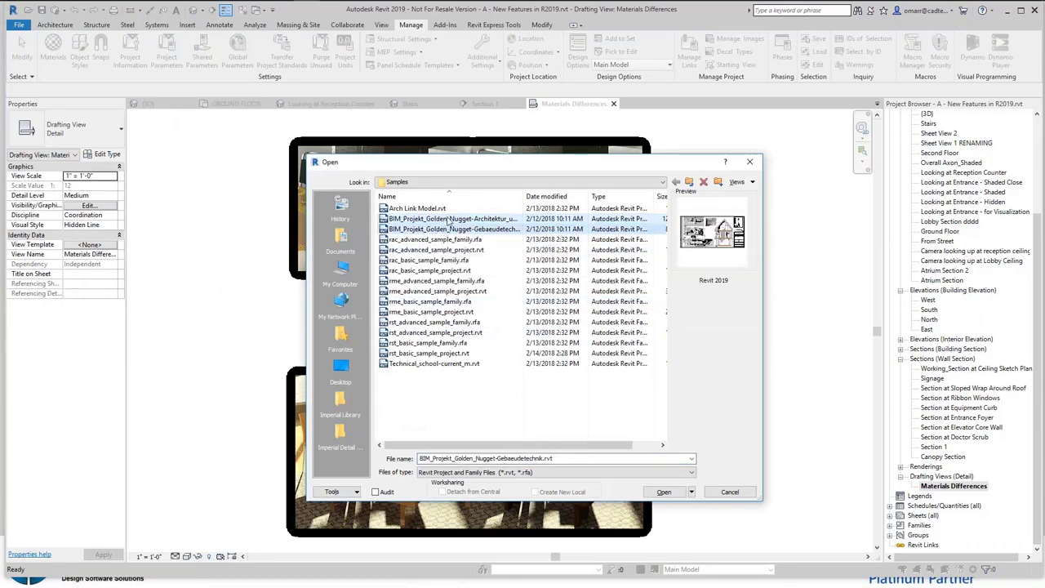
click(448, 219)
click(447, 229)
click(449, 219)
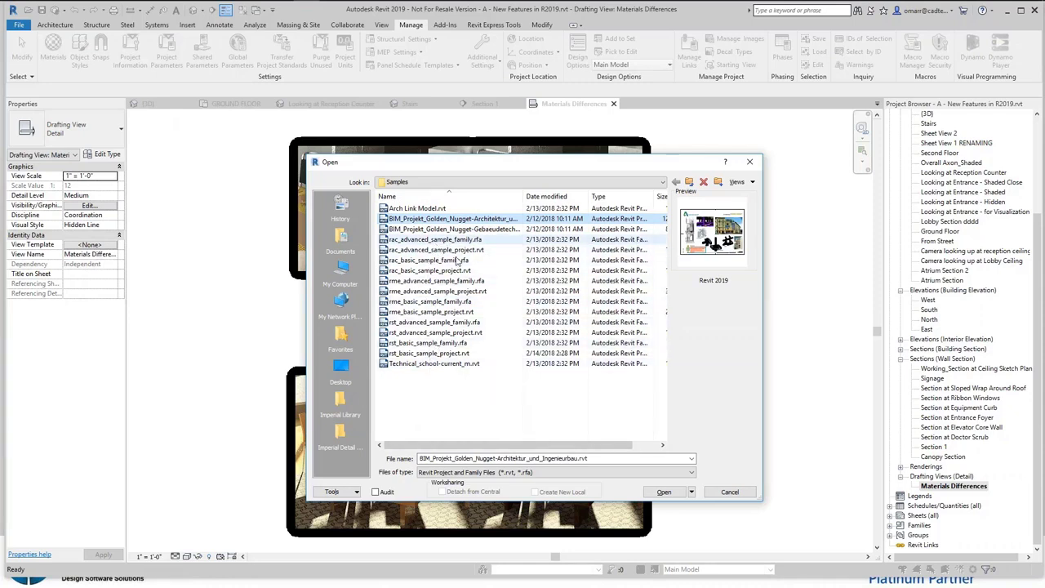
click(728, 492)
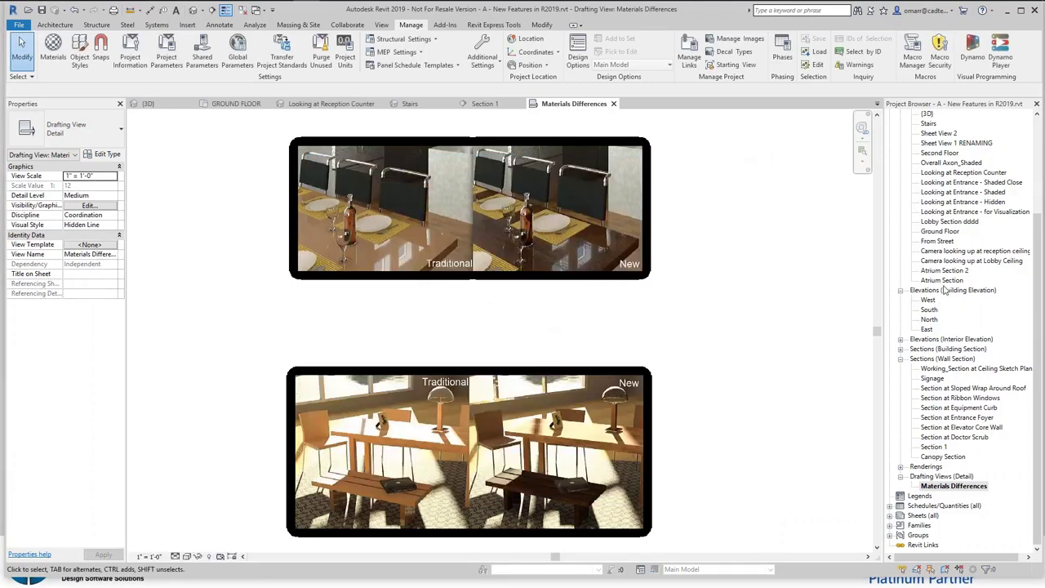
Switch to the {3D} view and orbit it to show the whole building and its site from above
key(ctrl+Tab)
scroll(704, 337, down, 3)
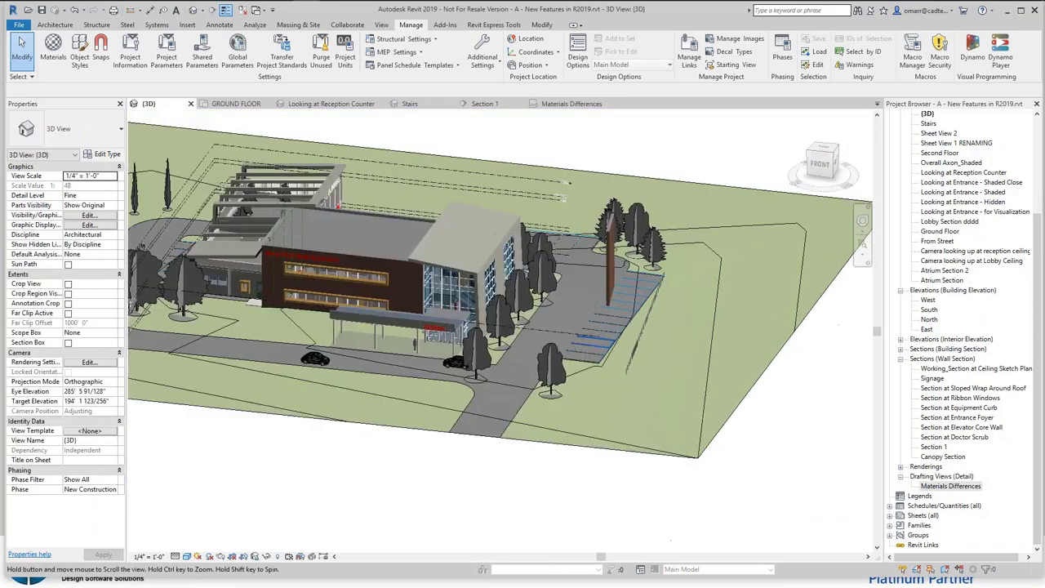
shift+middle_drag(704, 337, 617, 361)
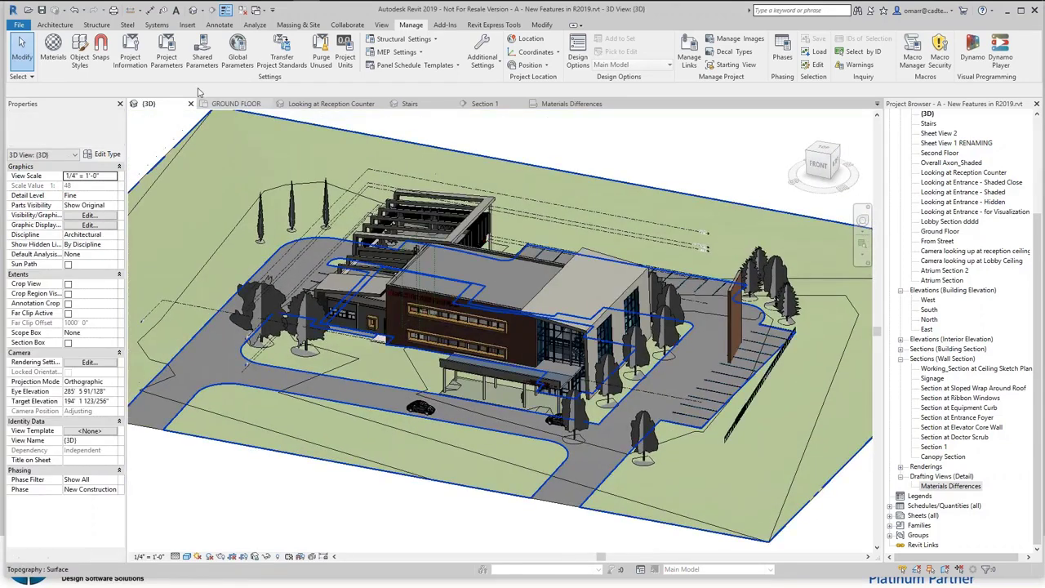
Check the saved Revit version of Rotation Sample.rfa on the Personal (U:) drive in the file preview, without opening the family
click(28, 9)
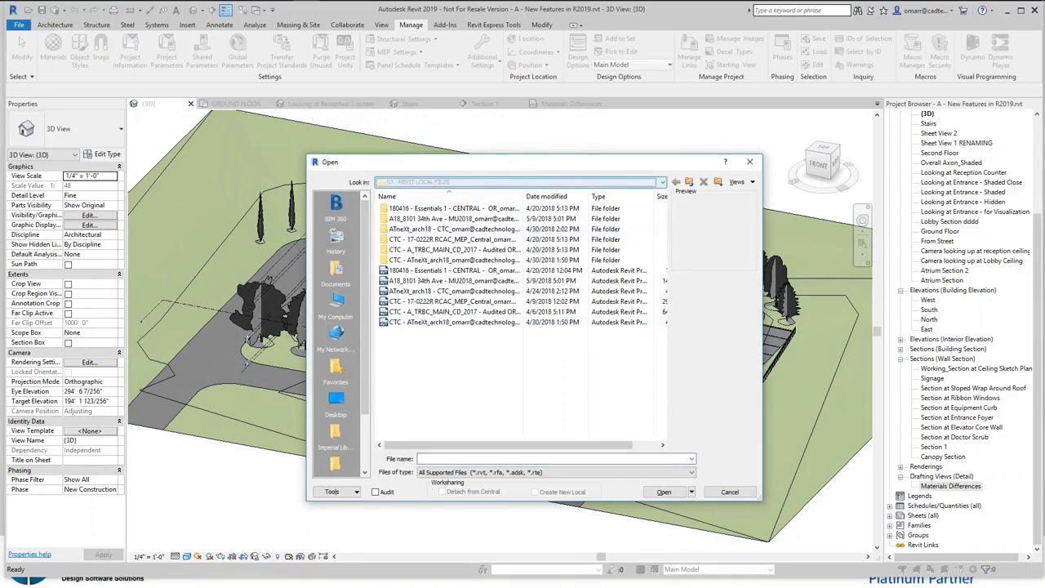
click(462, 182)
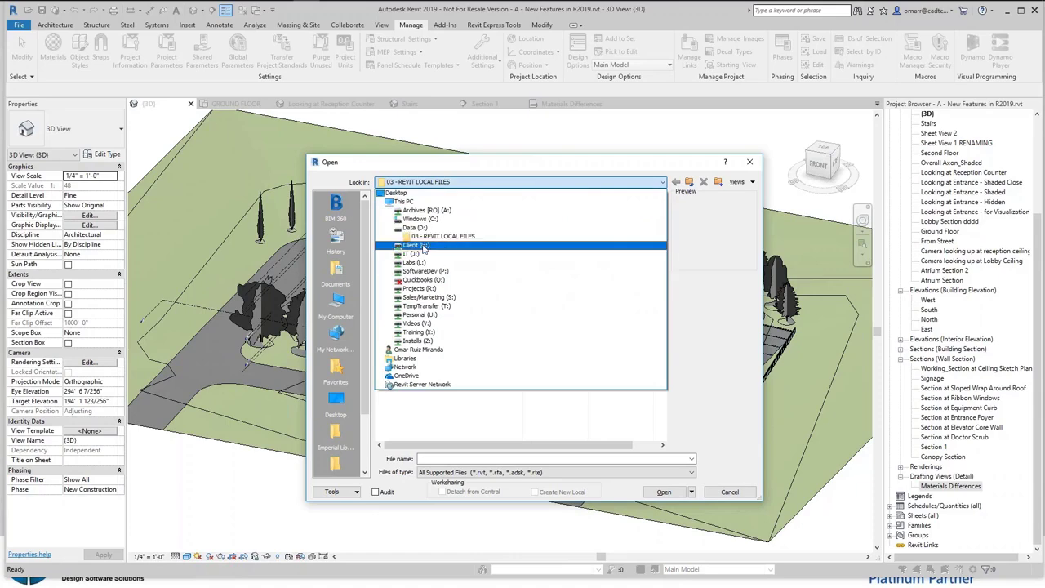
click(431, 316)
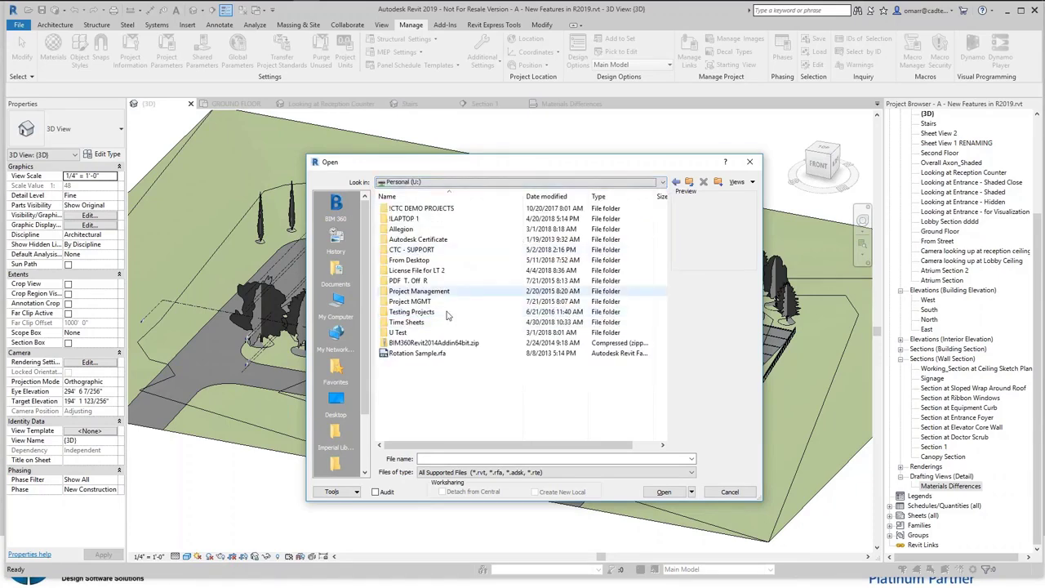
click(426, 356)
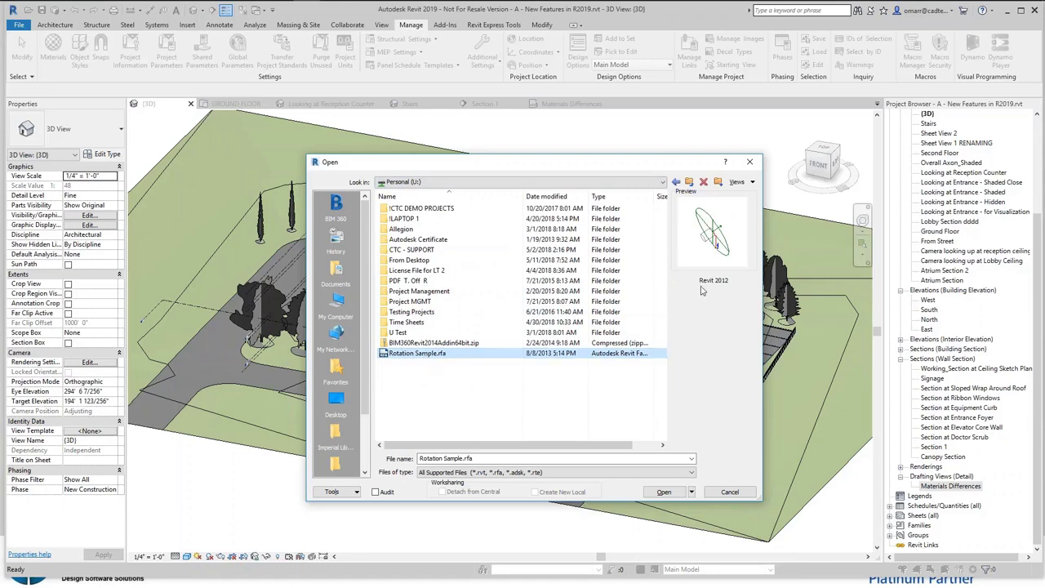
key(ctrl)
key(ctrl)
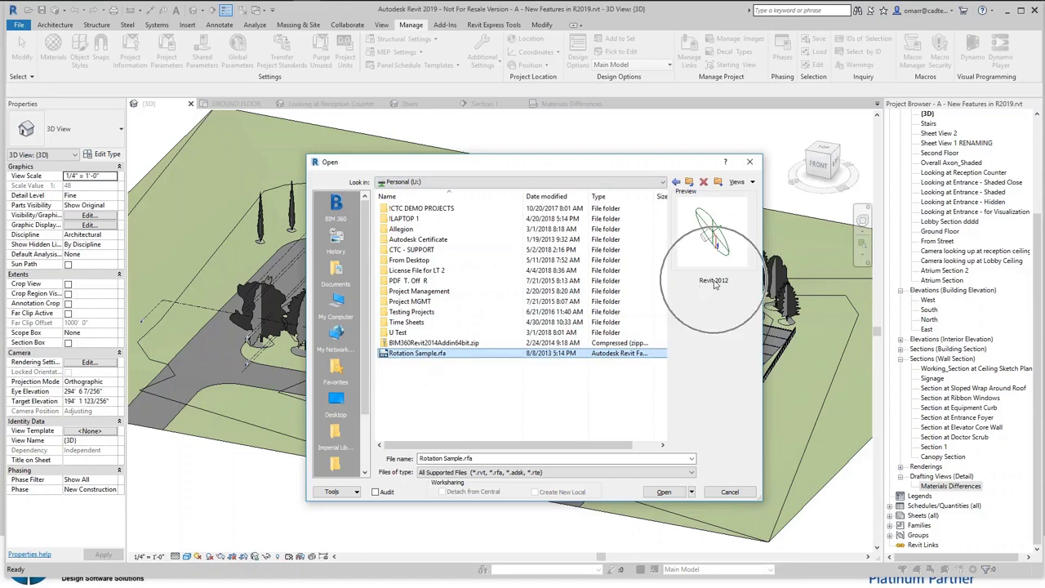
key(ctrl)
key(ctrl)
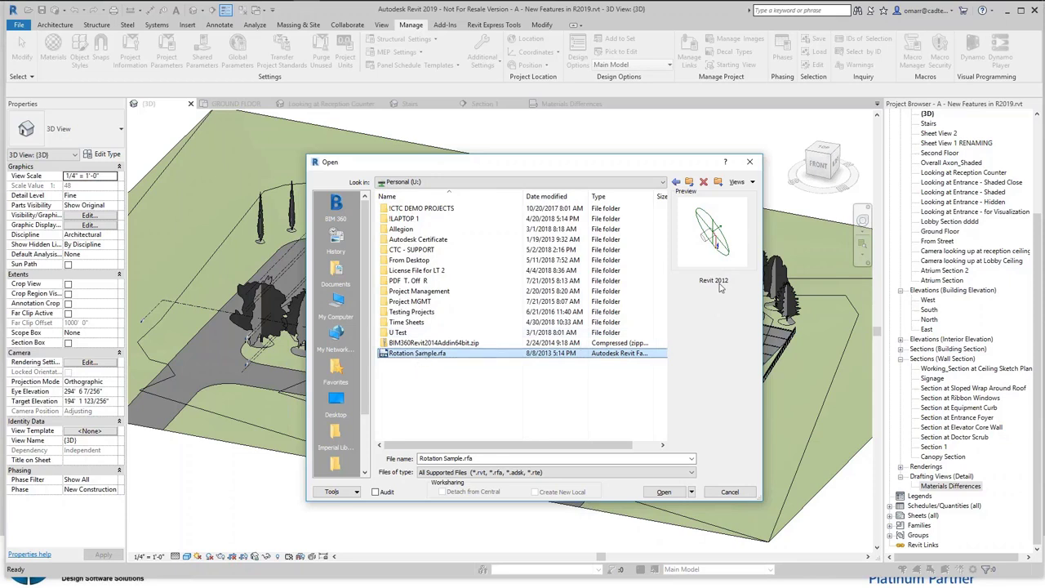
key(ctrl)
key(ctrl)
key(ctrl)
key(ctrl)
click(731, 493)
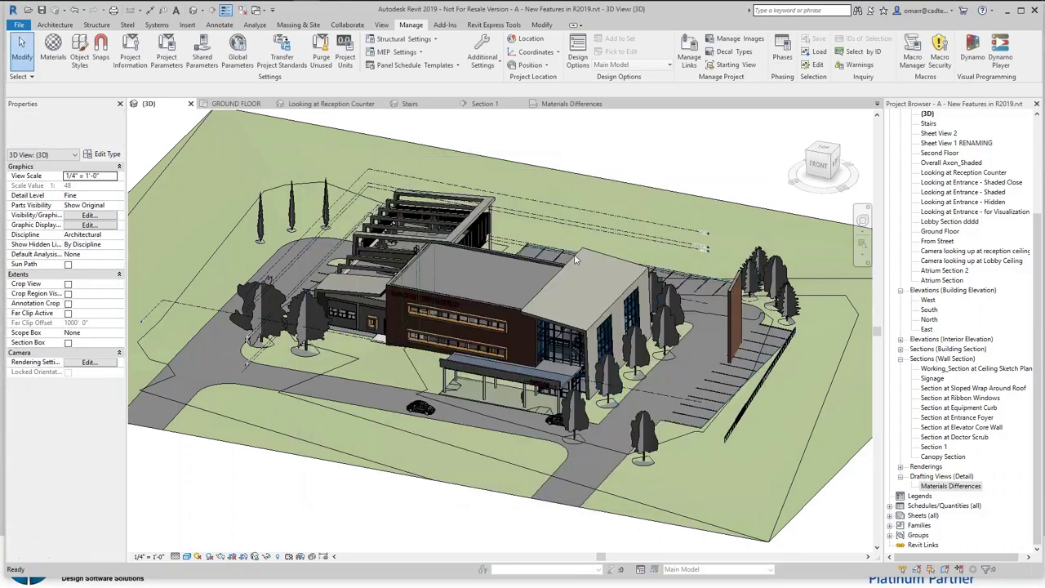
Save the model and start collaboration on it using the BIM 360 Document Management method
shift+middle_drag(607, 382, 582, 415)
scroll(581, 410, up, 1)
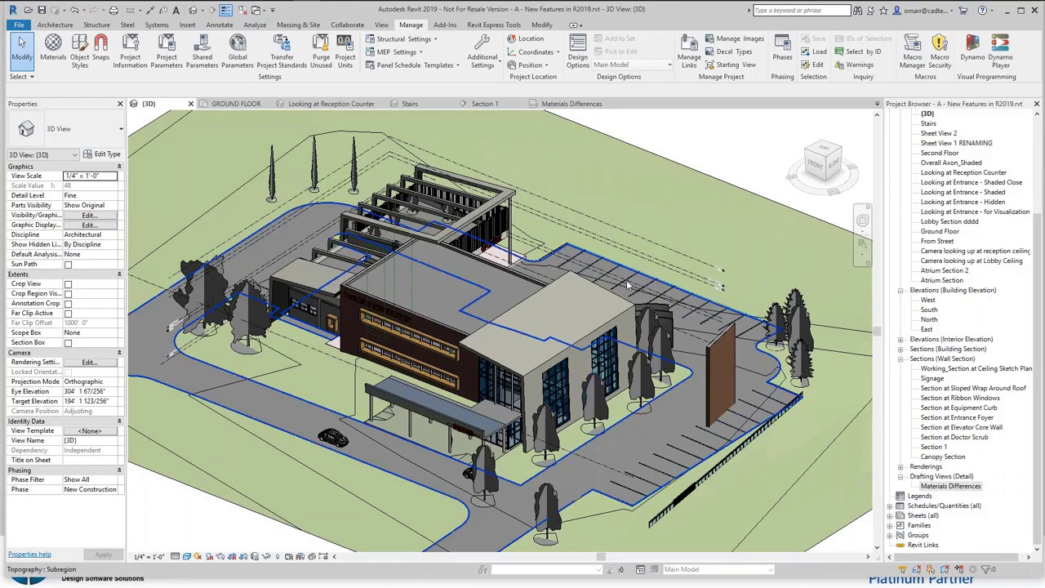
click(346, 25)
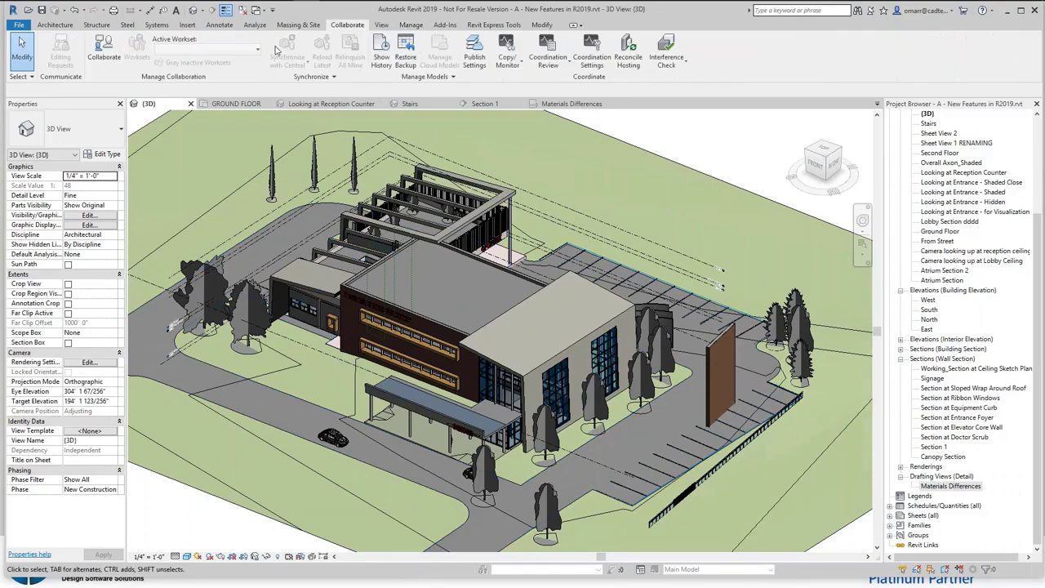
click(105, 55)
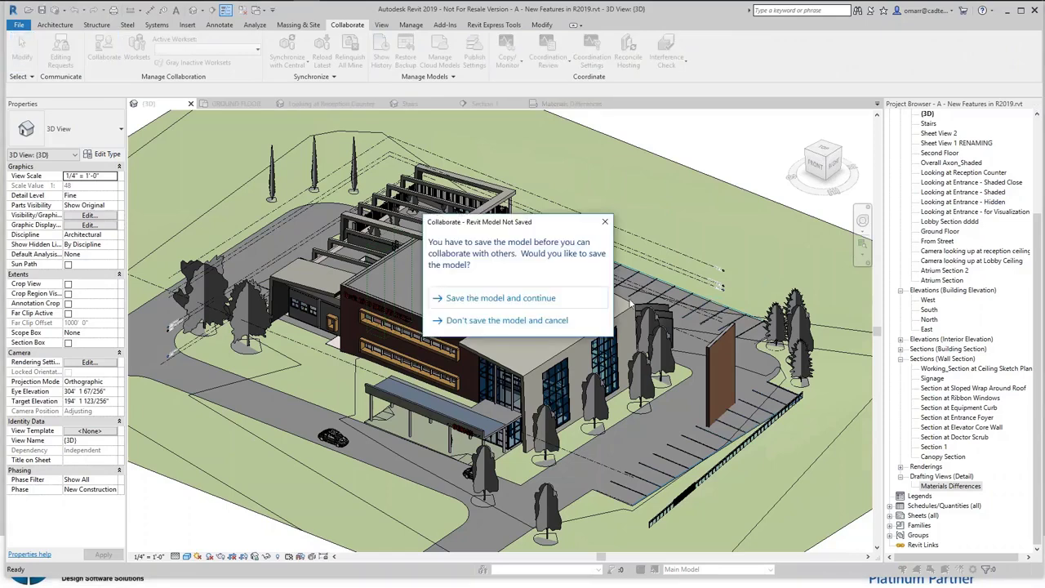
click(507, 299)
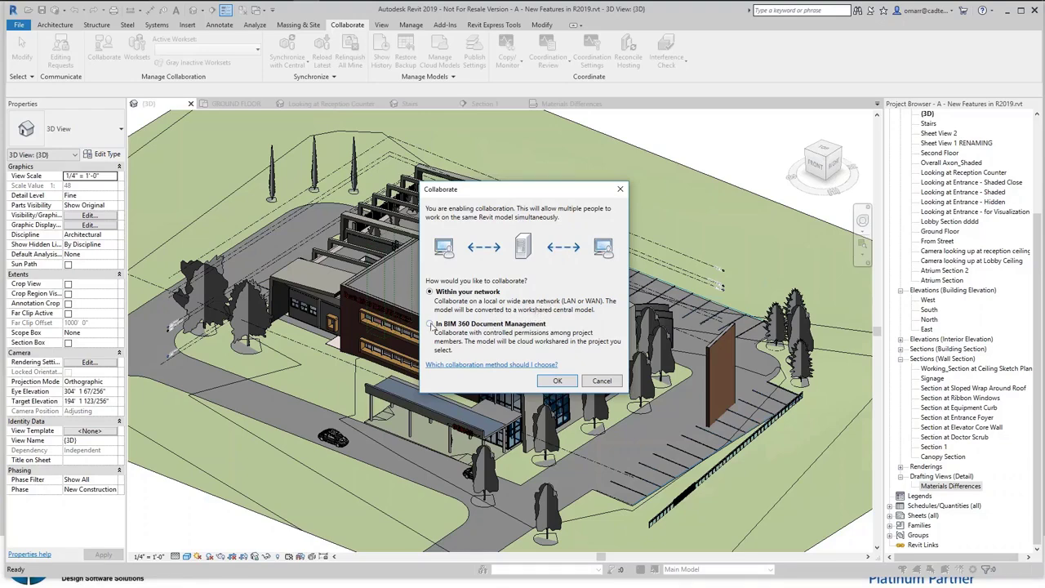
click(430, 324)
click(560, 383)
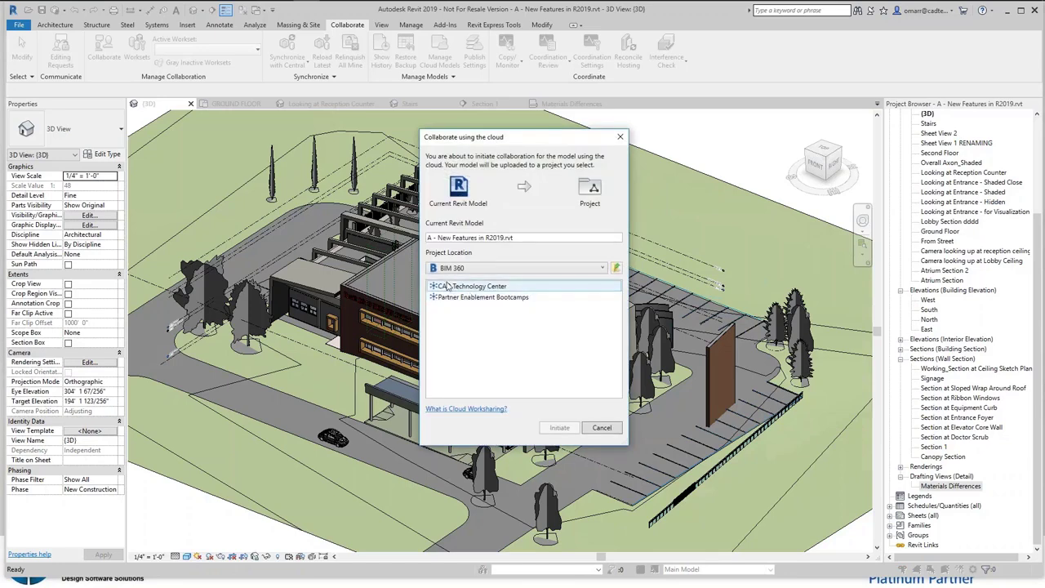
Browse the cloud locations to CAD Technology Center, REVIT 2019 NEW FEATURES, Project Files, DEMO FILE - OR, and close without initiating collaboration
double_click(454, 286)
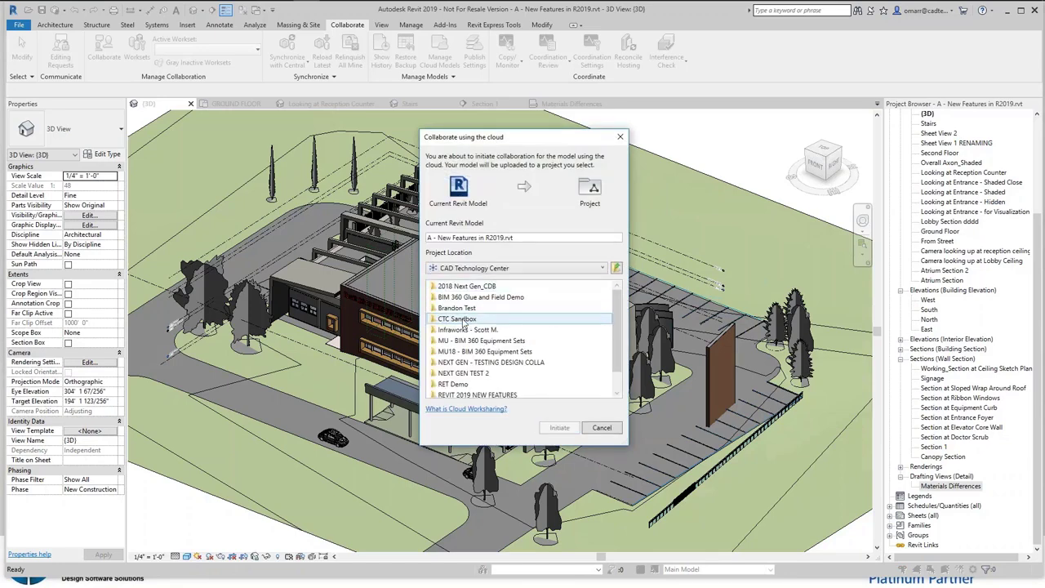
scroll(470, 331, down, 1)
click(490, 373)
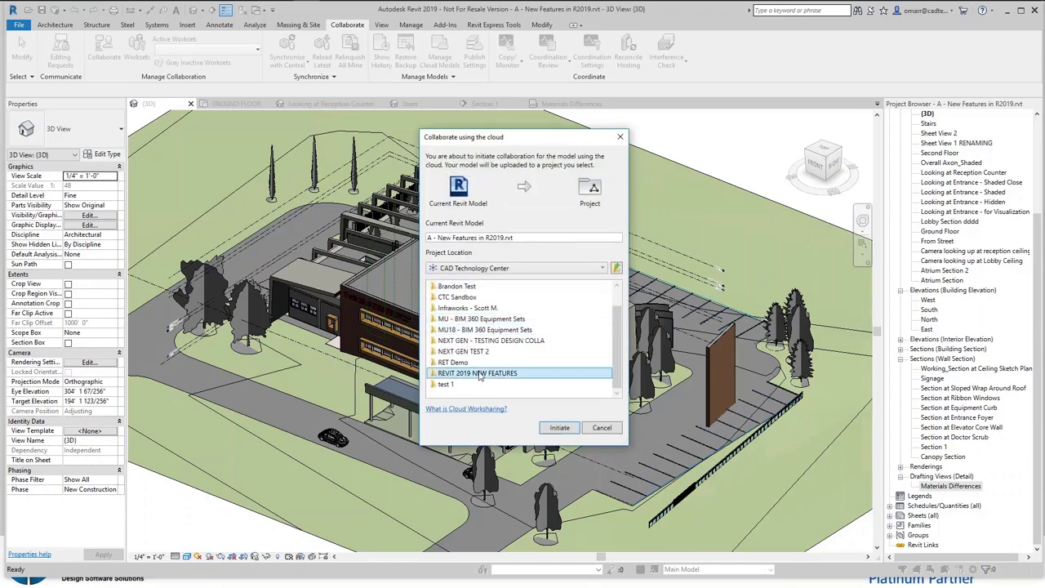
double_click(515, 374)
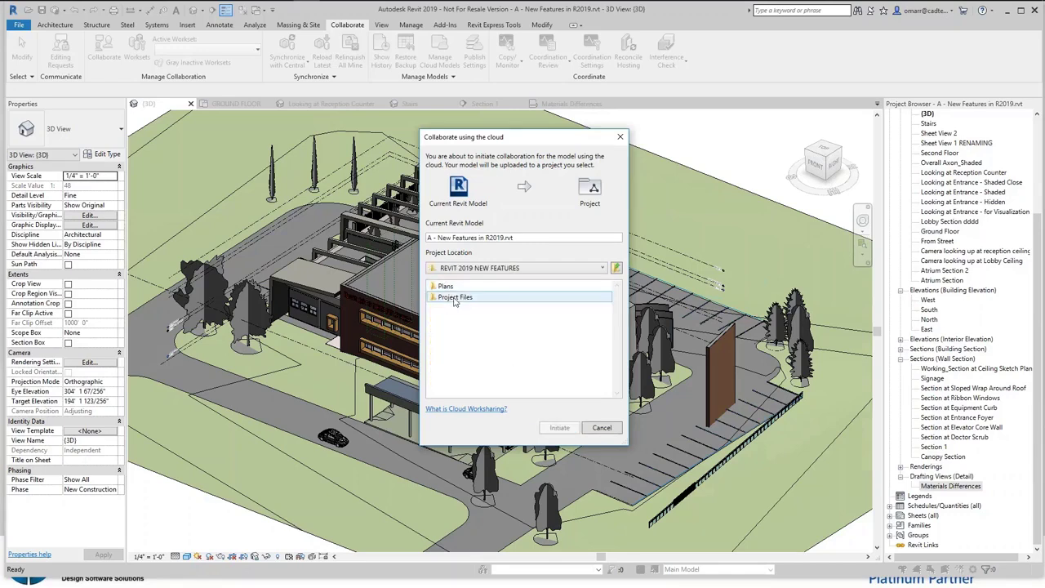
click(455, 299)
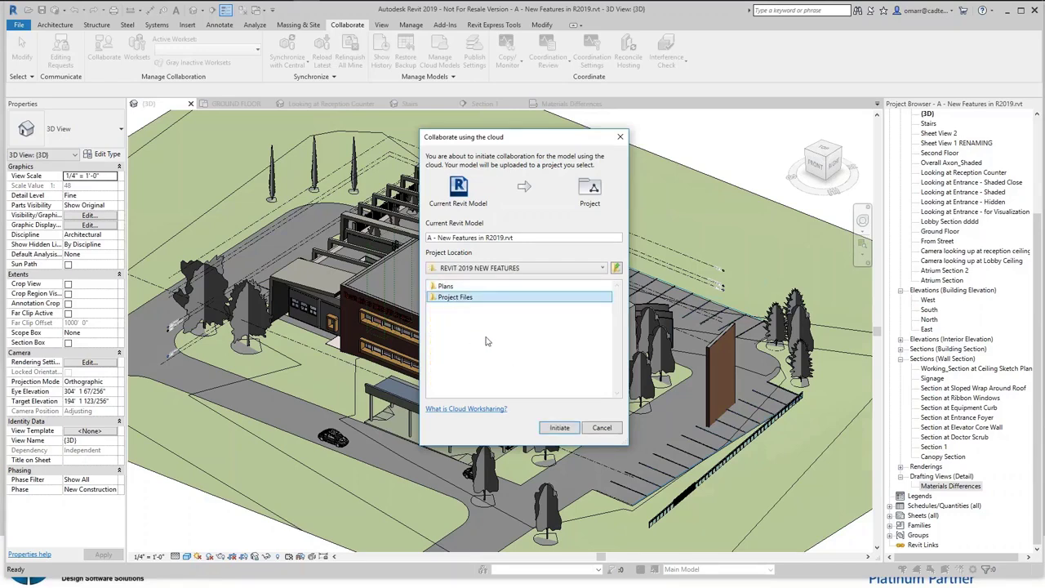
double_click(455, 297)
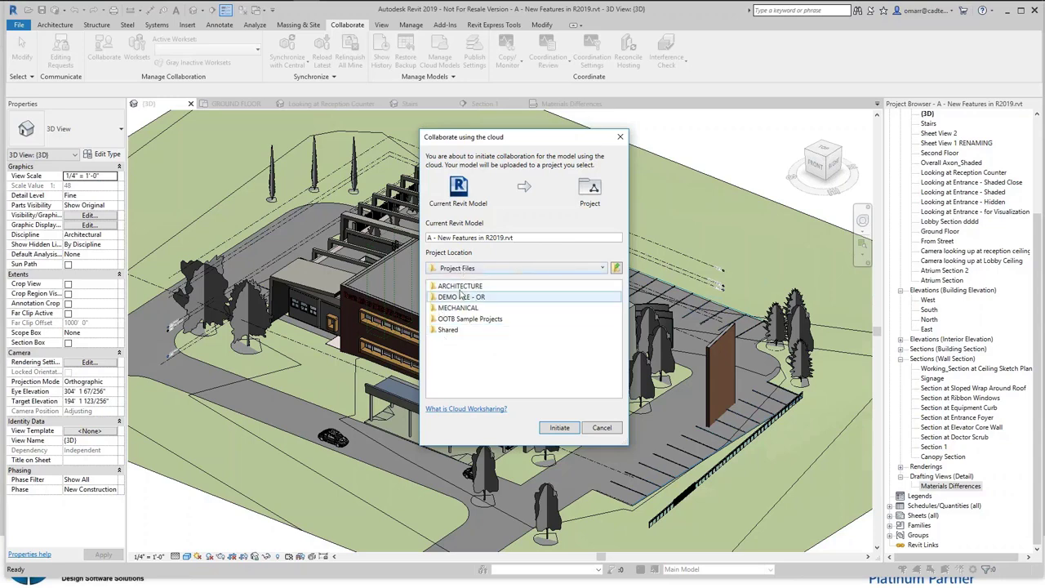
double_click(474, 297)
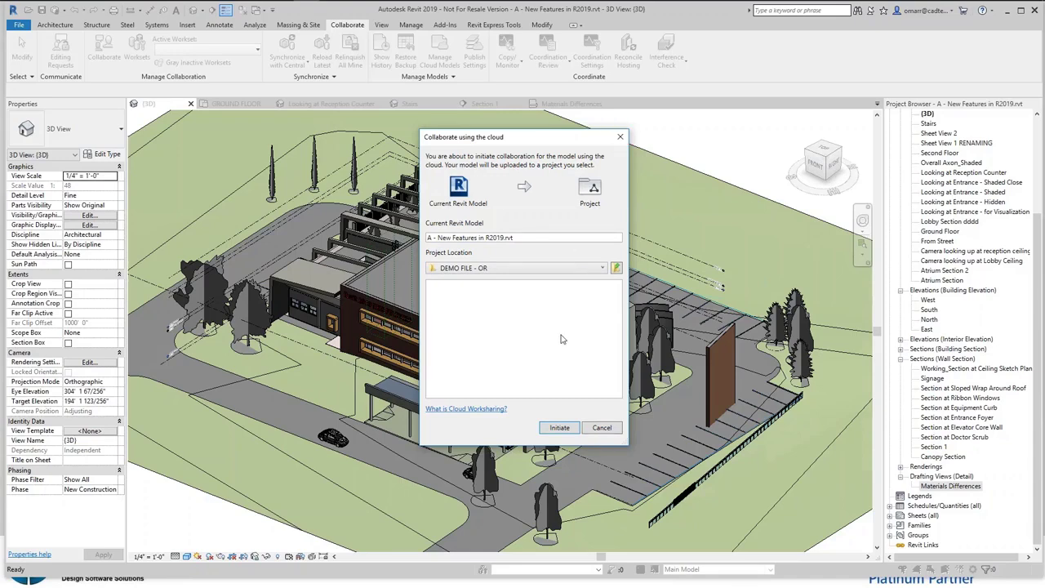
click(604, 429)
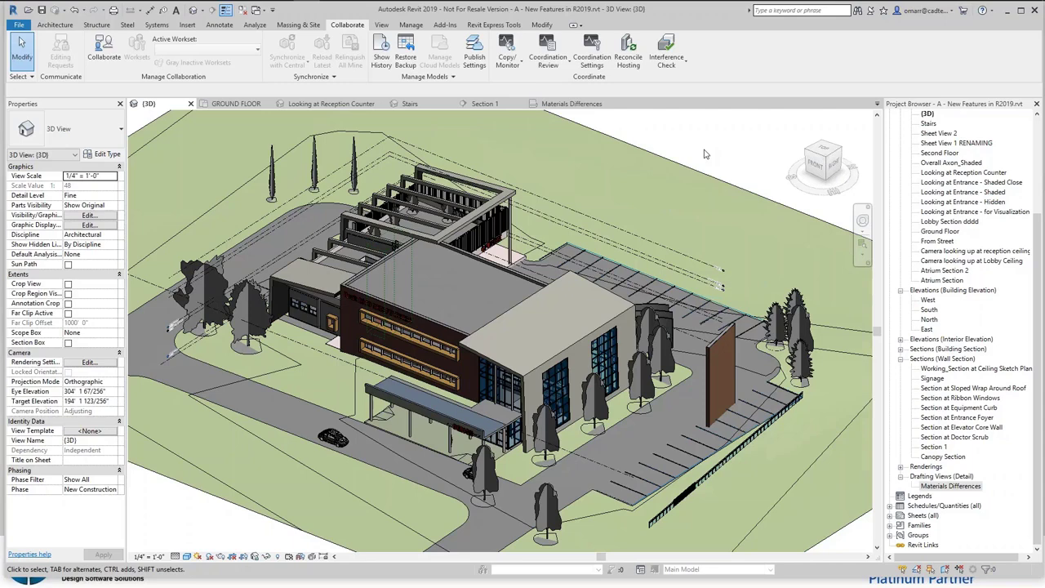
Switch to the PowerPoint slide show and advance past the Questions slide to the Upcoming Sessions slide
key(alt+Tab)
key(alt+Tab)
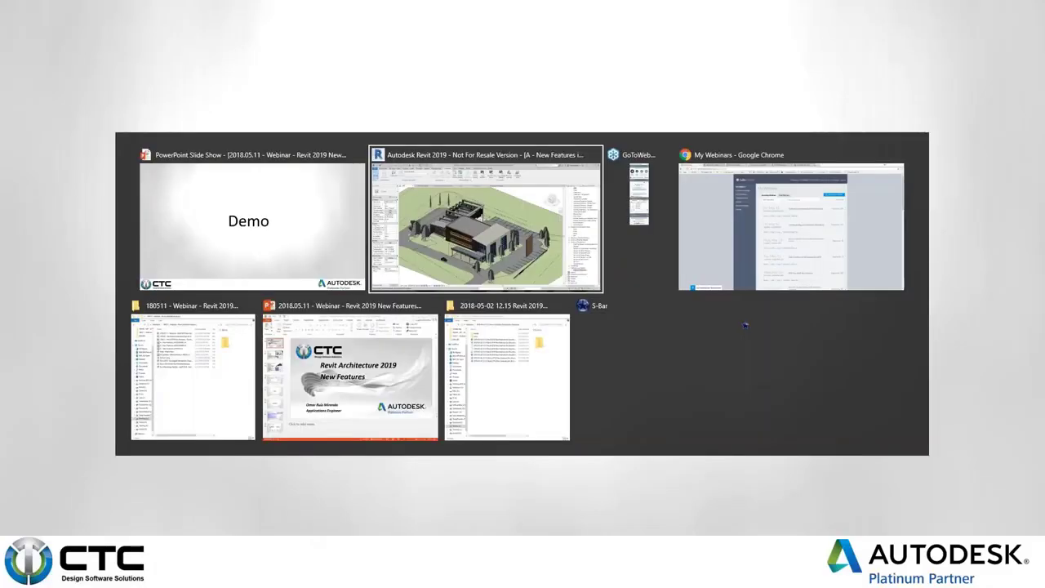
key(alt+Tab)
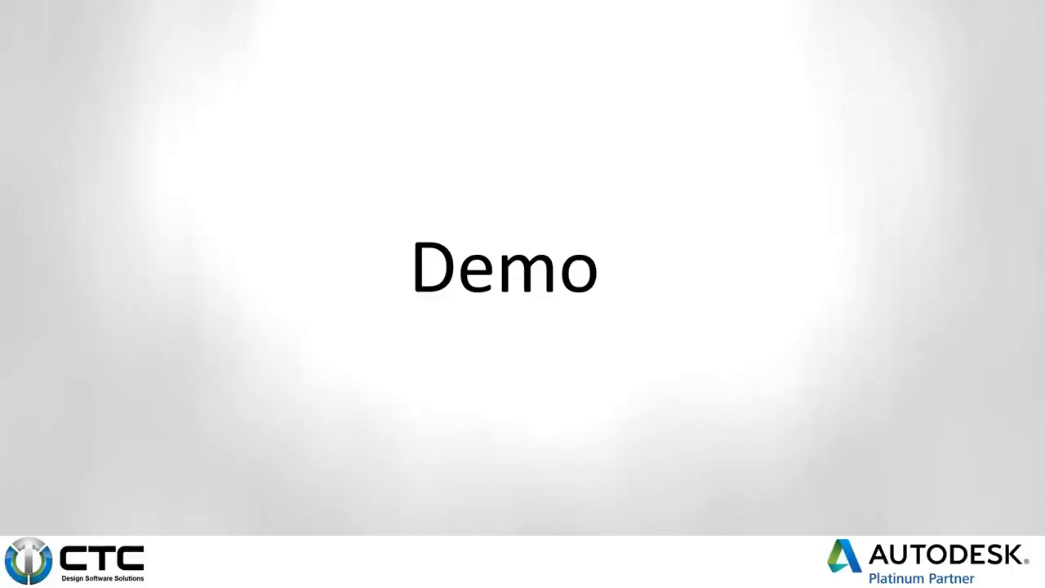
key(Right)
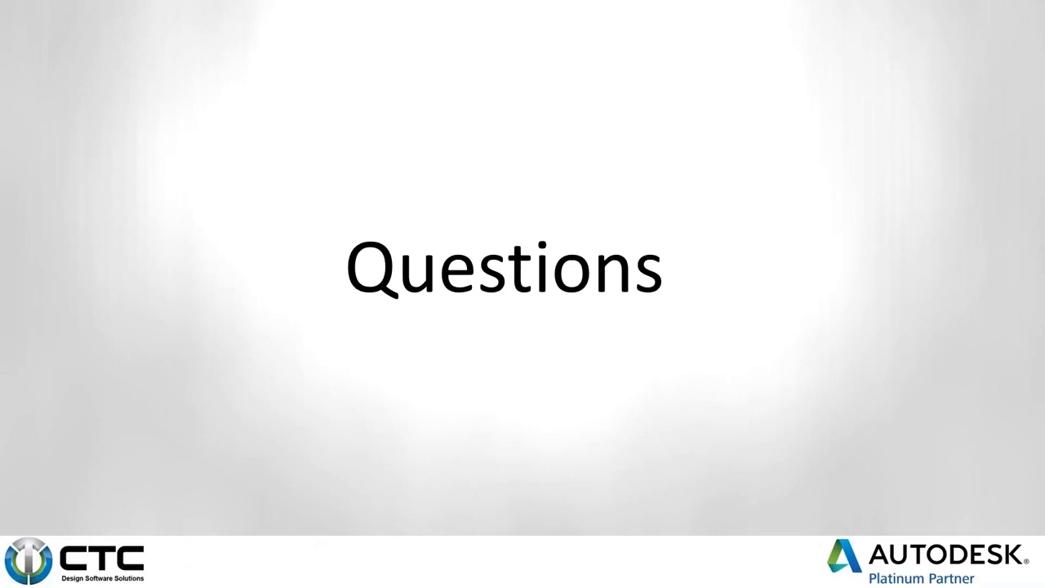
key(Right)
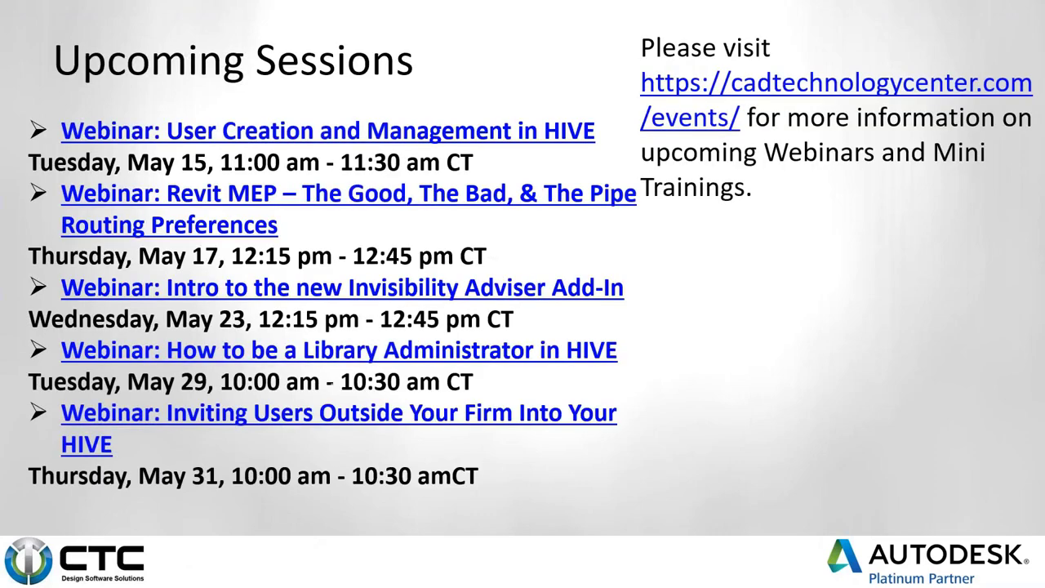